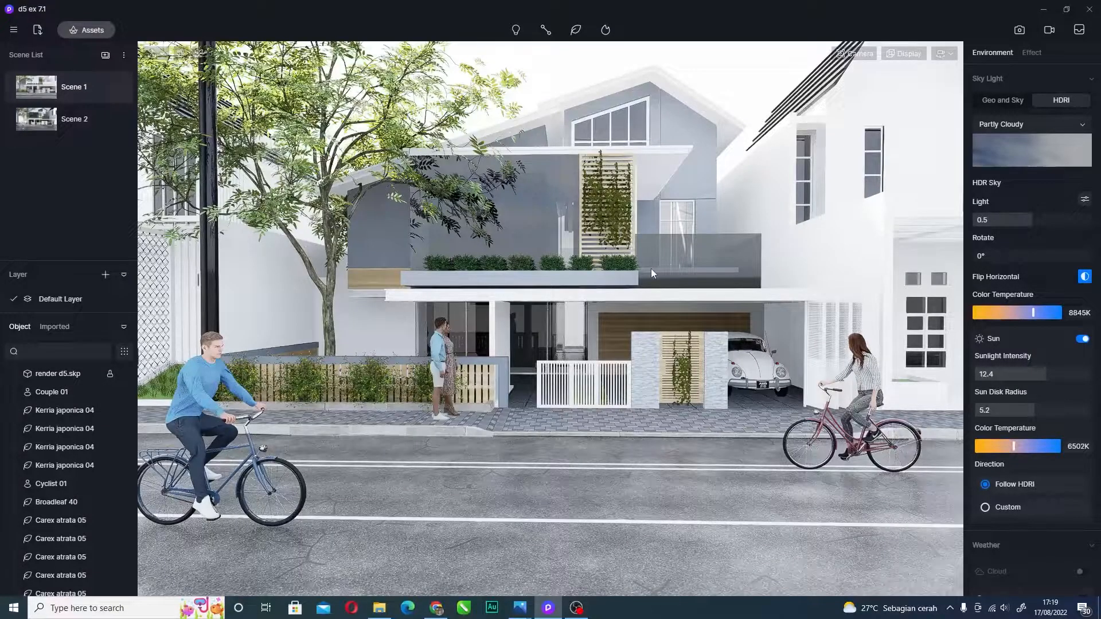
- Pull the view back and orbit to take in the left neighbour, sky and street front
{"action": "scroll", "coordinate": [635, 262], "scroll_direction": "down", "scroll_amount": 2}
{"action": "middle_click_drag", "start_coordinate": [635, 259], "coordinate": [605, 246]}
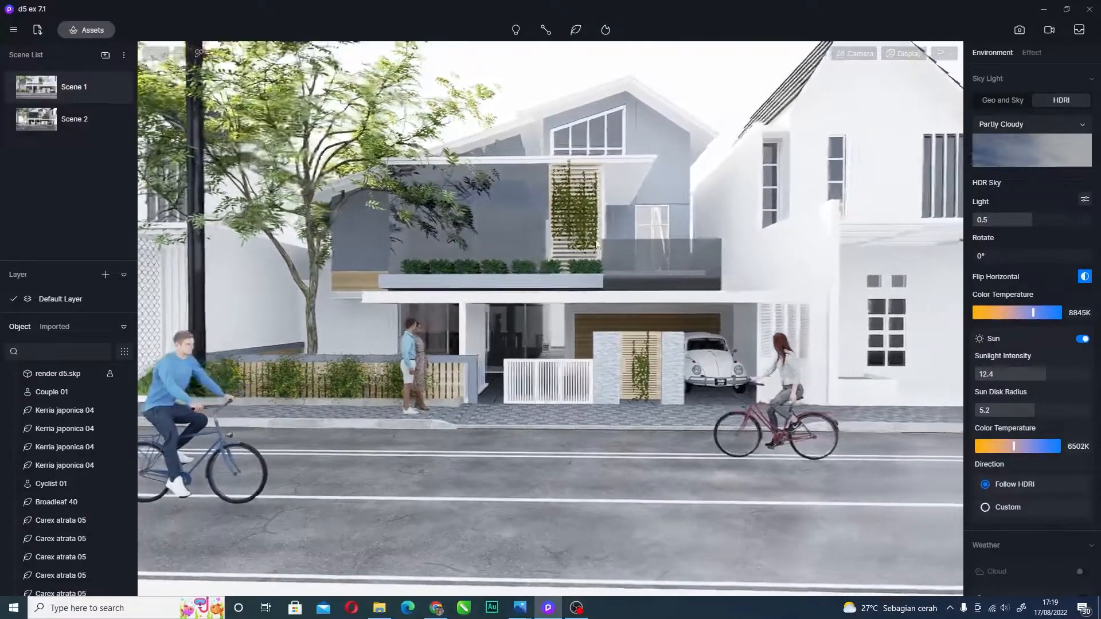
{"action": "right_click_drag", "start_coordinate": [605, 250], "coordinate": [453, 379]}
{"action": "scroll", "coordinate": [435, 408], "scroll_direction": "down", "scroll_amount": 5}
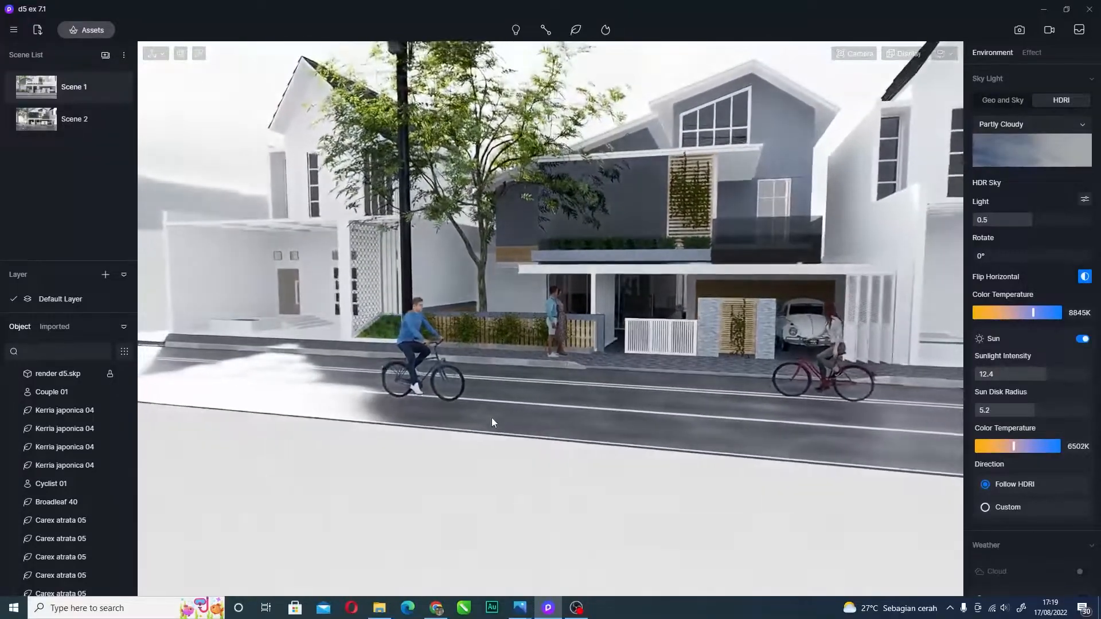
{"action": "scroll", "coordinate": [492, 418], "scroll_direction": "down", "scroll_amount": 2}
{"action": "right_click_drag", "start_coordinate": [511, 399], "coordinate": [619, 209]}
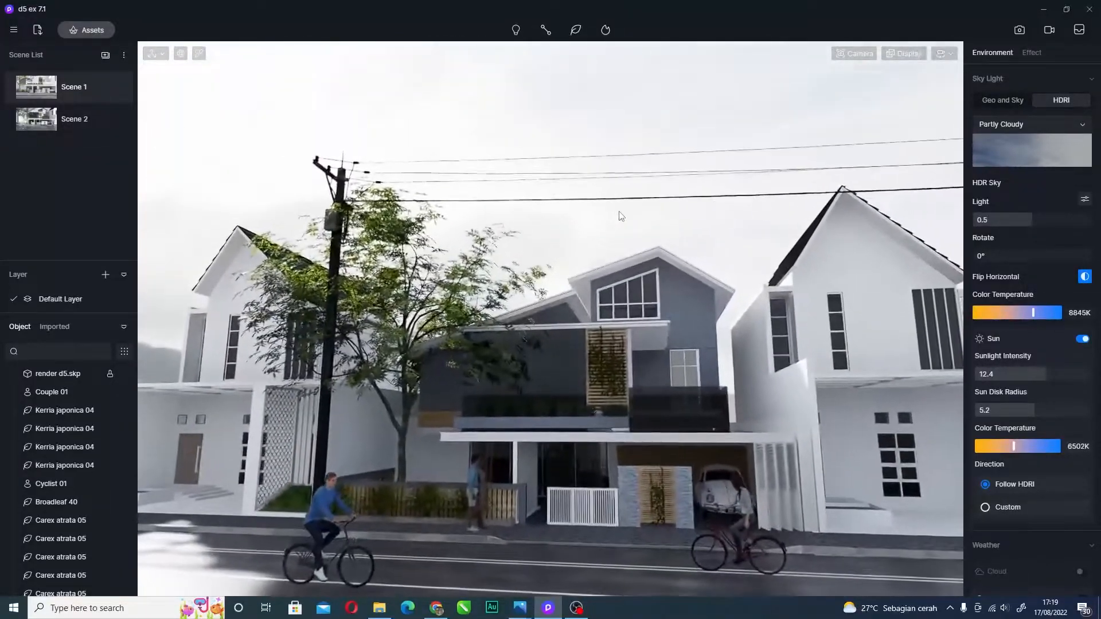
{"action": "scroll", "coordinate": [613, 227], "scroll_direction": "up", "scroll_amount": 4}
{"action": "right_click_drag", "start_coordinate": [562, 259], "coordinate": [624, 339]}
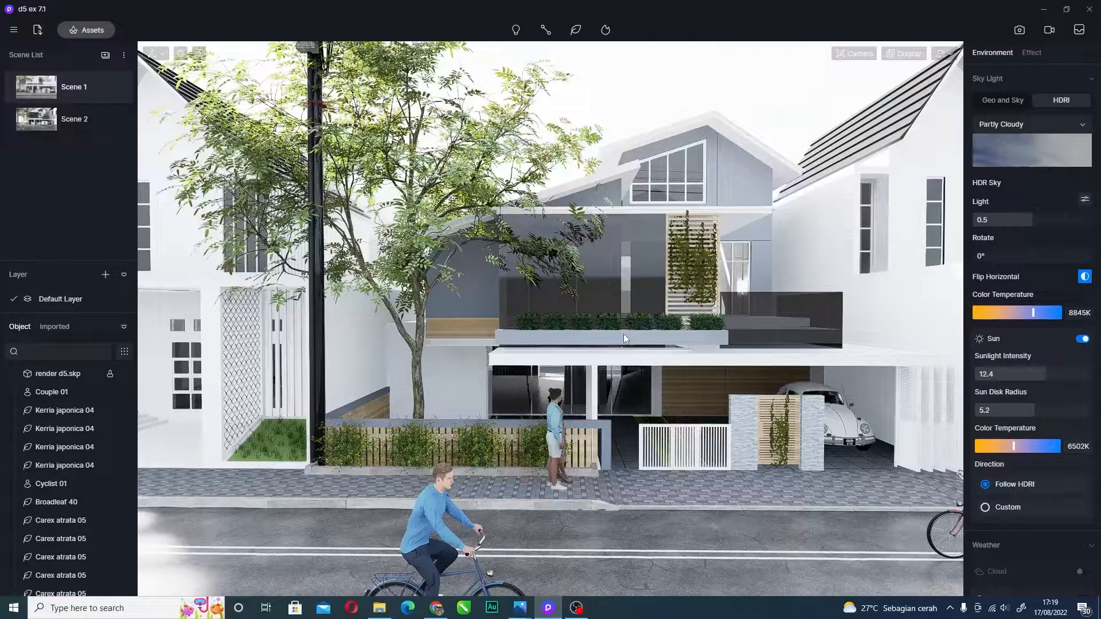
- Slide the camera sideways to centre the grey house between both white neighbours
{"action": "key", "text": "d"}
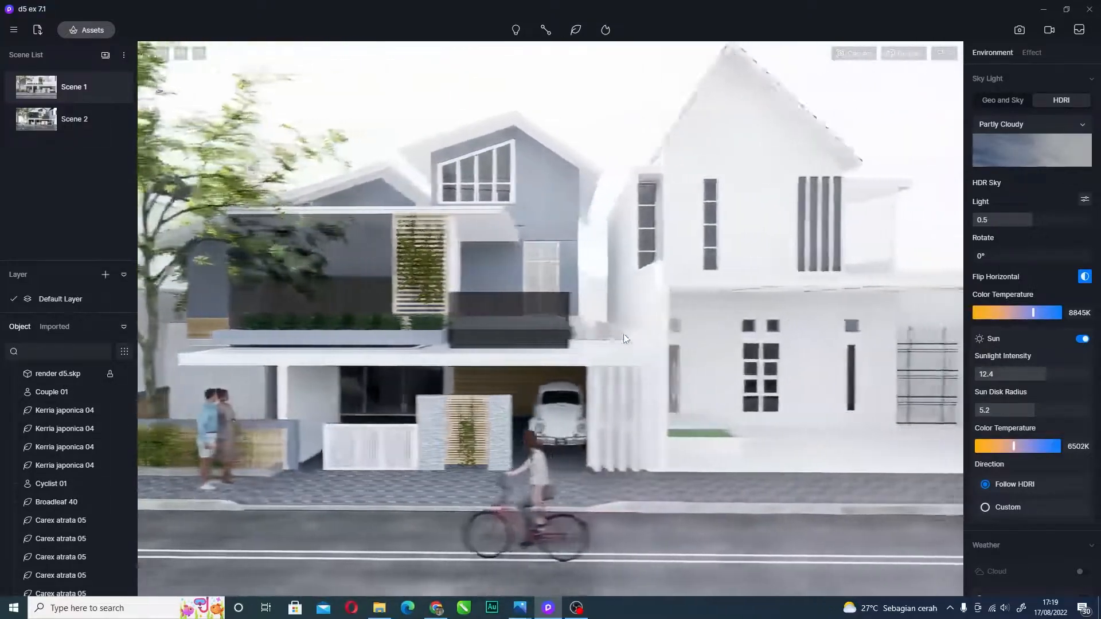
{"action": "key", "text": "a"}
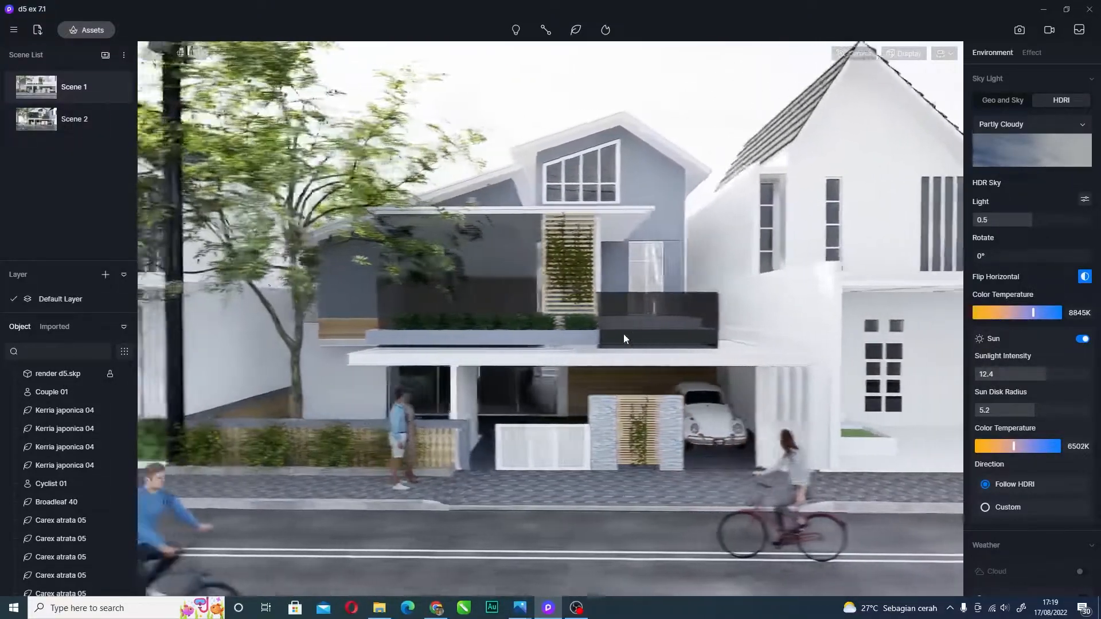
{"action": "key", "text": "a"}
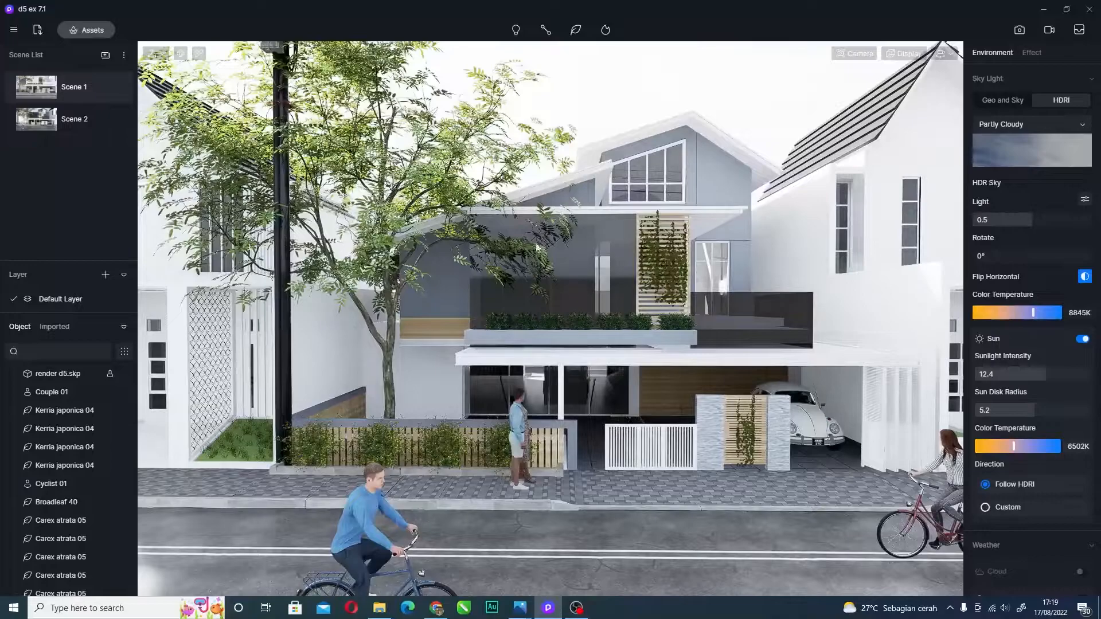
{"action": "right_click_drag", "start_coordinate": [511, 273], "coordinate": [607, 281]}
{"action": "key", "text": "d"}
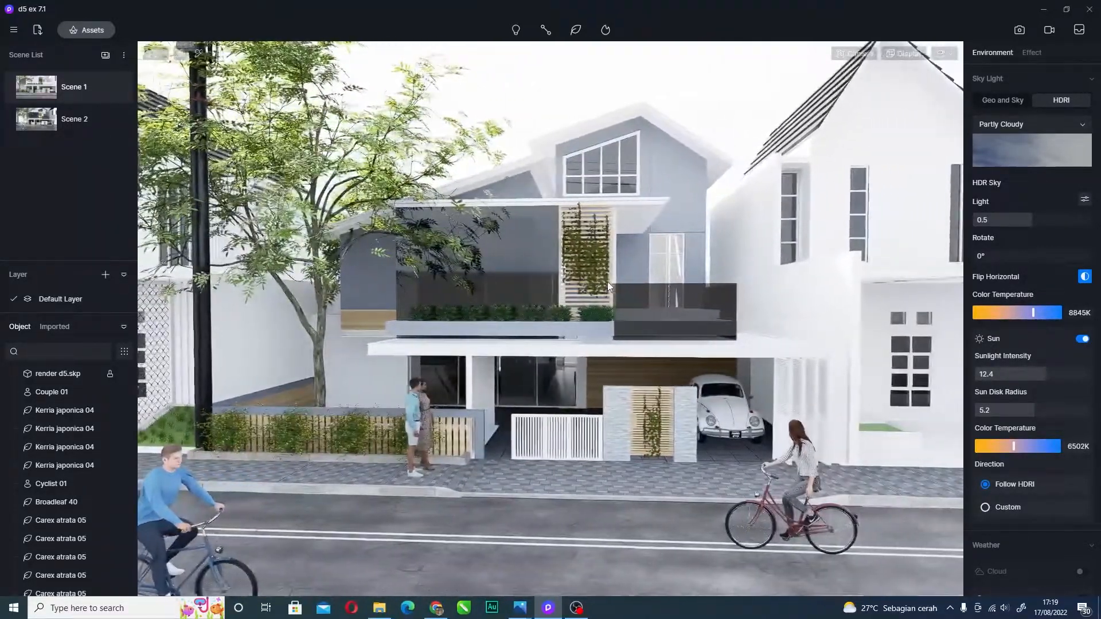
{"action": "key", "text": "a"}
{"action": "key", "text": "d"}
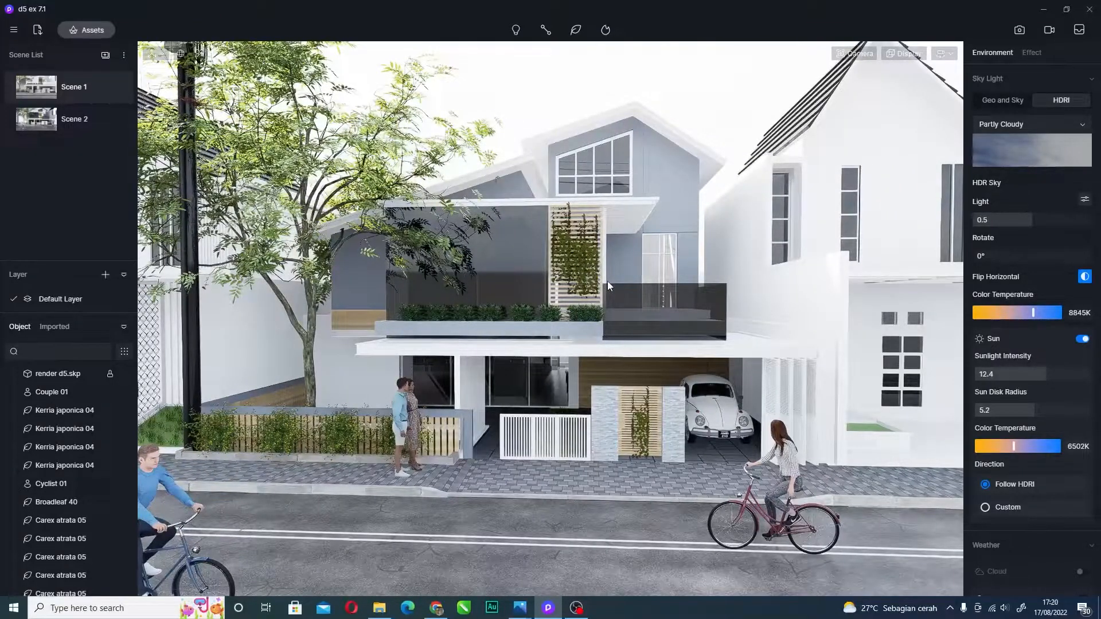
{"action": "key", "text": "a"}
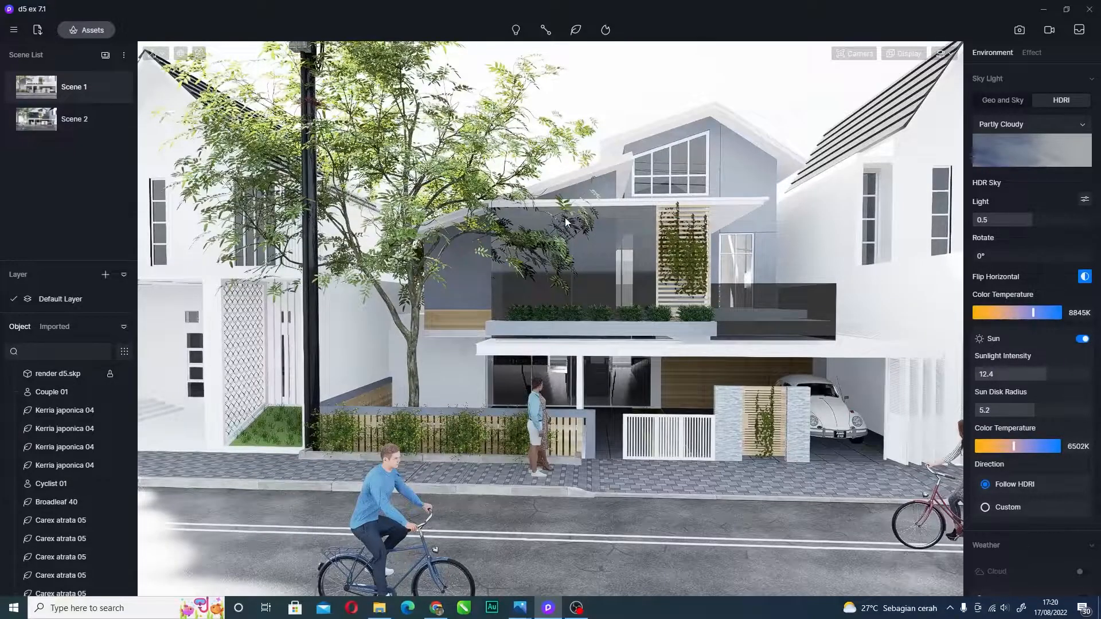
{"action": "key", "text": "d"}
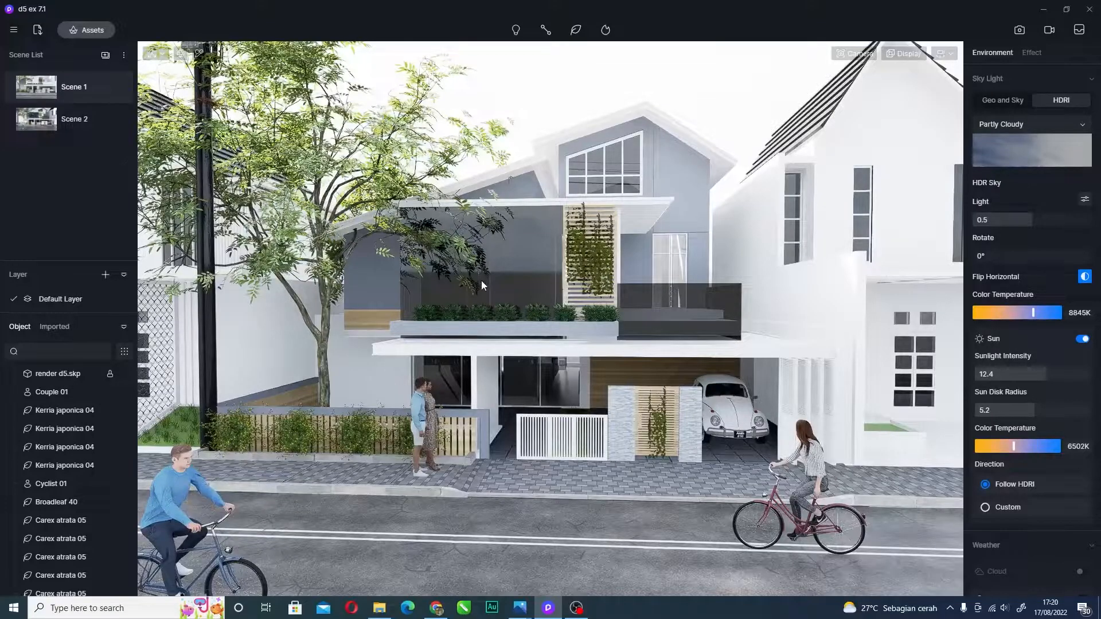
- Move the camera forward and fine-tune it to face the house straight on
{"action": "key", "text": "w"}
{"action": "key", "text": "a"}
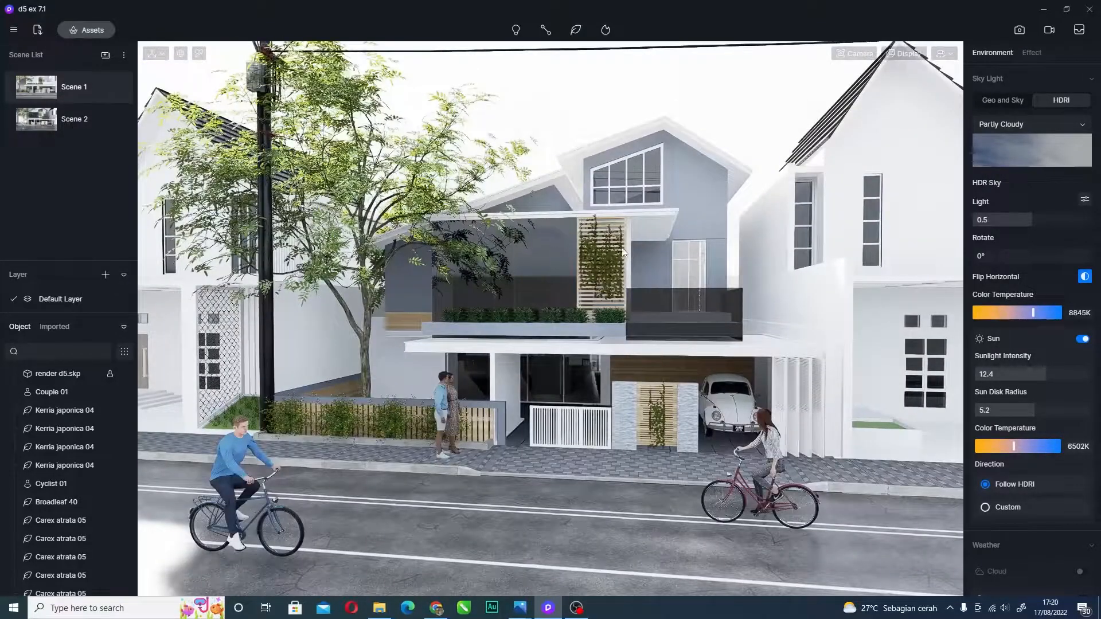
{"action": "key", "text": "a"}
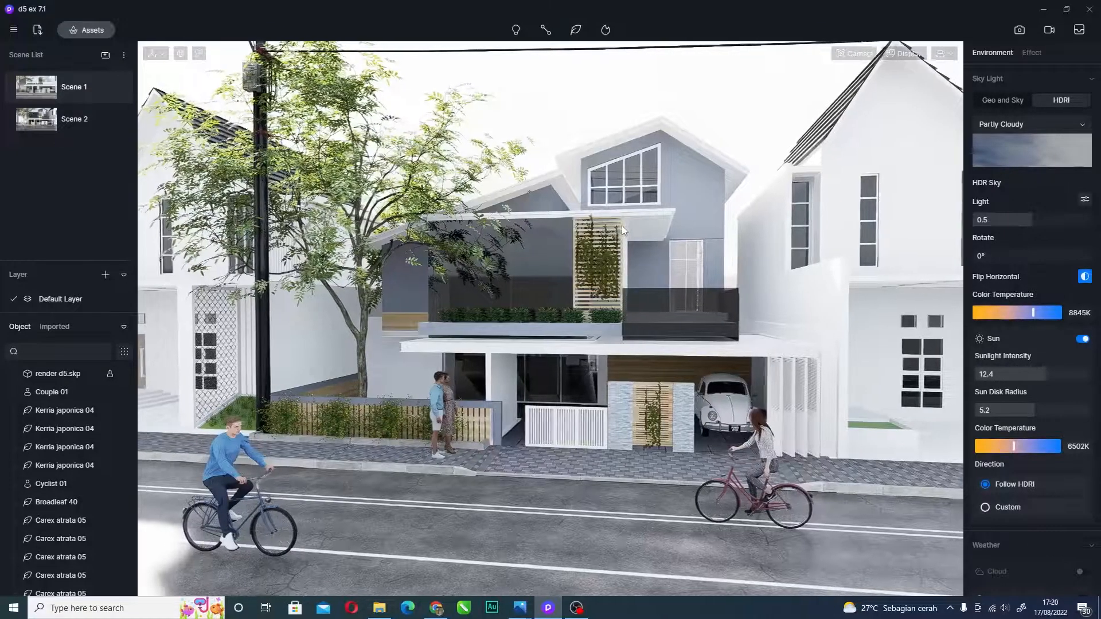
{"action": "right_click_drag", "start_coordinate": [623, 226], "coordinate": [617, 184]}
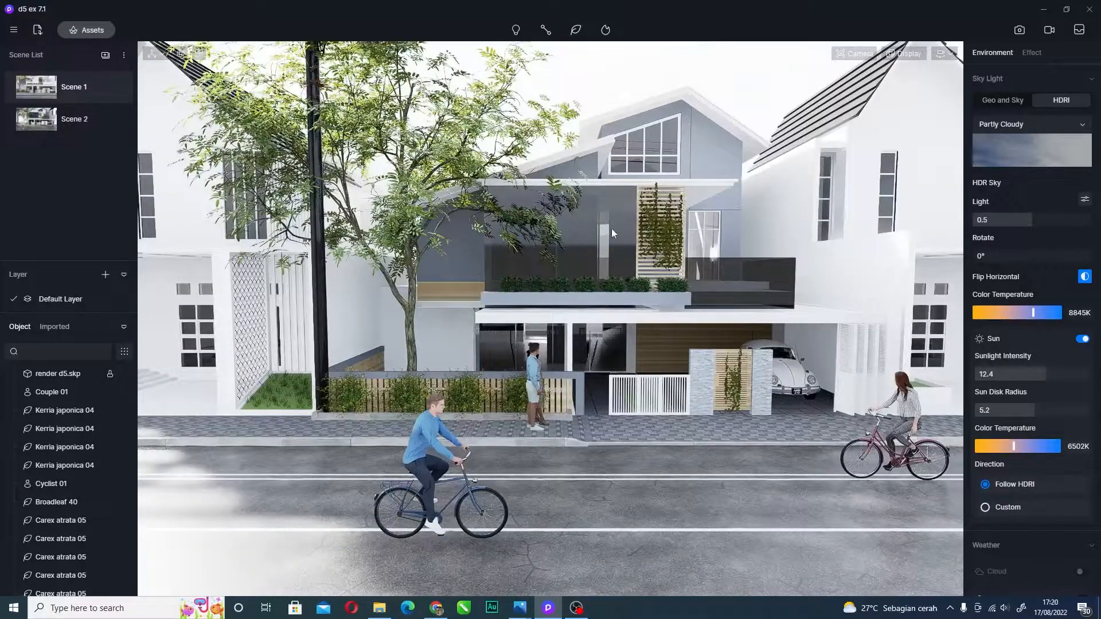
{"action": "key", "text": "d"}
{"action": "key", "text": "w"}
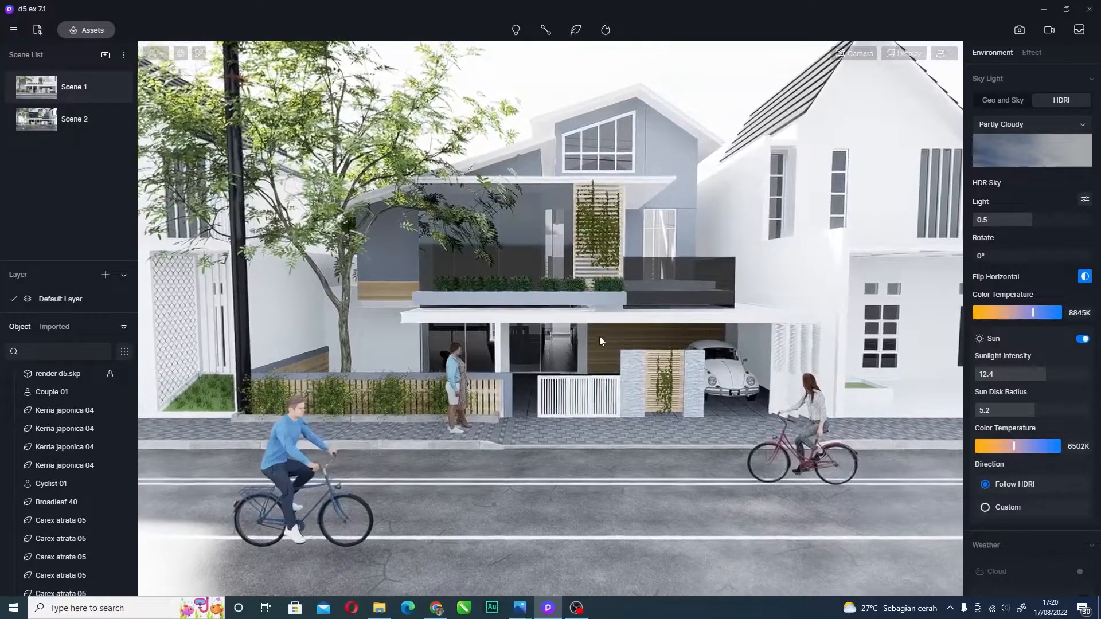
{"action": "right_click_drag", "start_coordinate": [595, 349], "coordinate": [565, 304]}
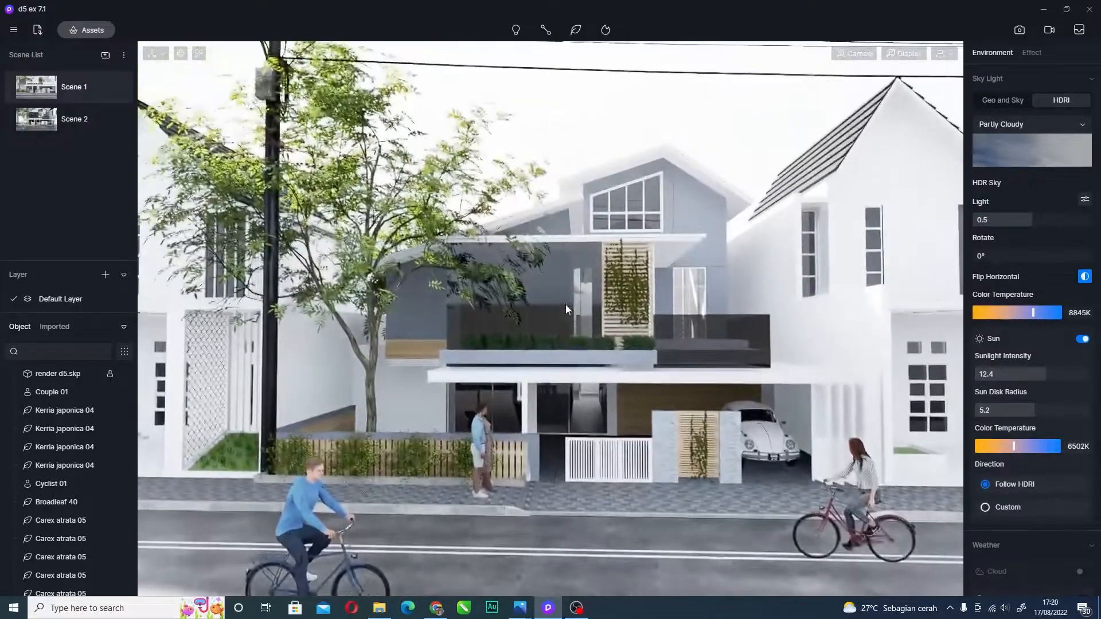
{"action": "key", "text": "w"}
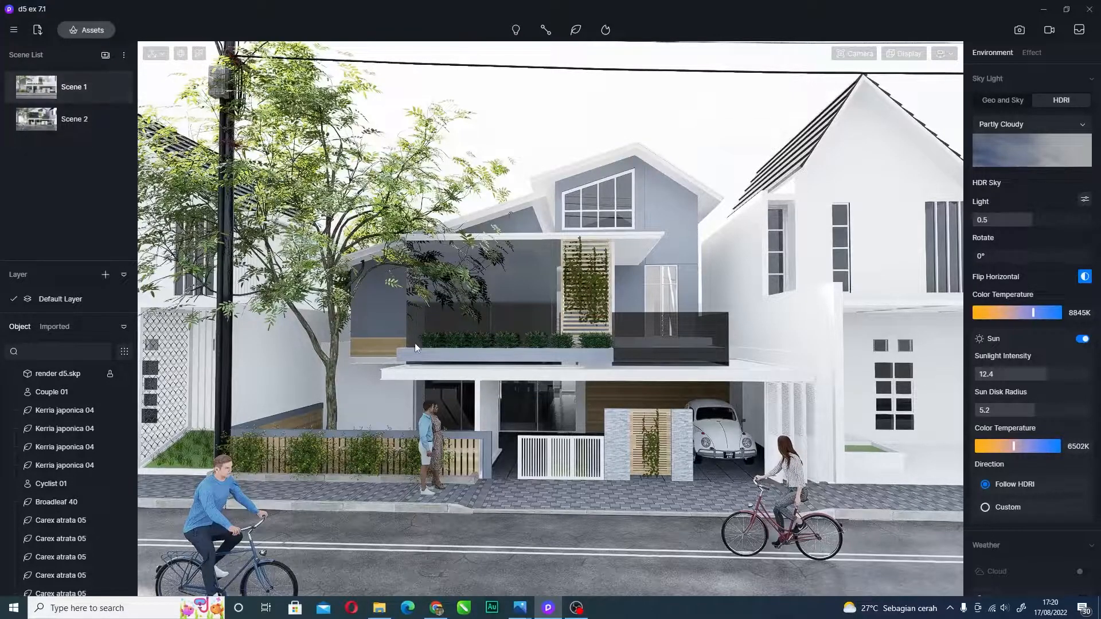
{"action": "key", "text": "s"}
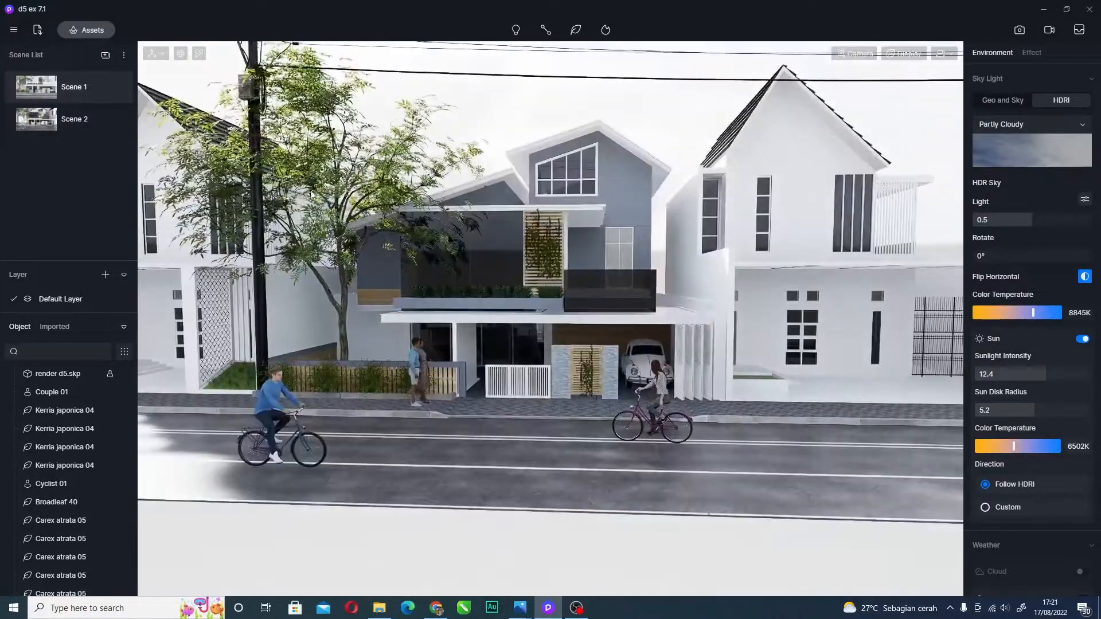
{"action": "key", "text": "w"}
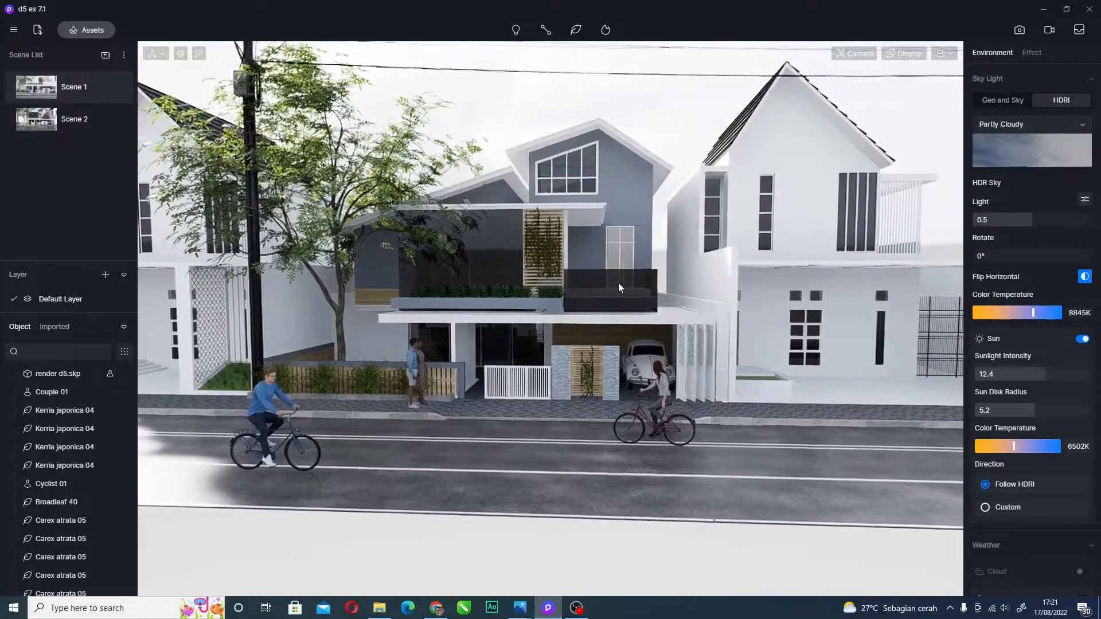
{"action": "key", "text": "a"}
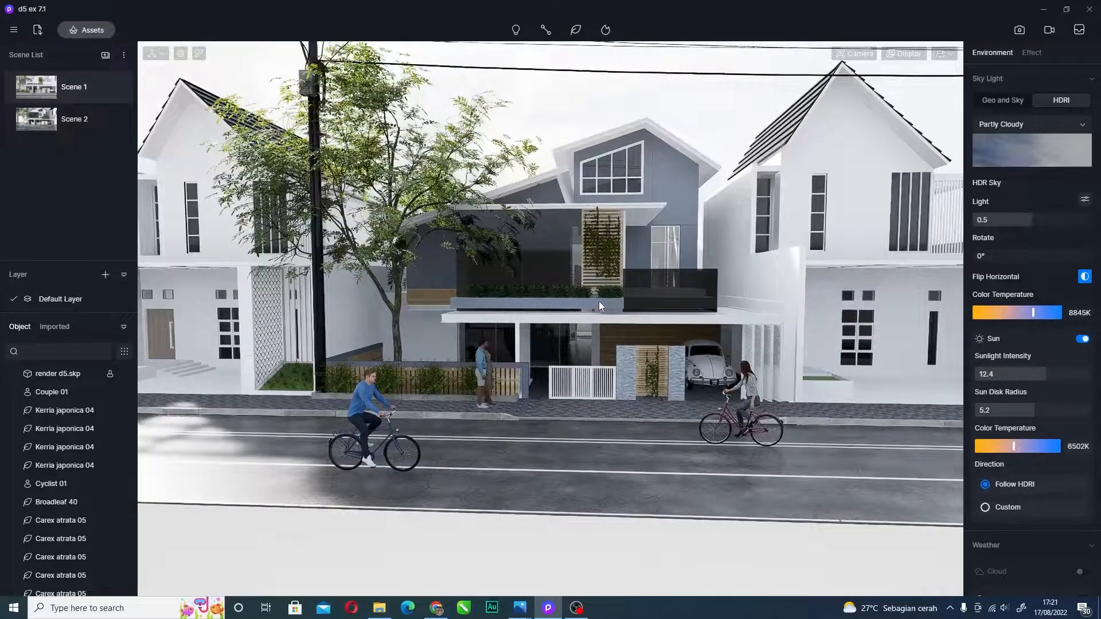
{"action": "key", "text": "d"}
{"action": "key", "text": "a"}
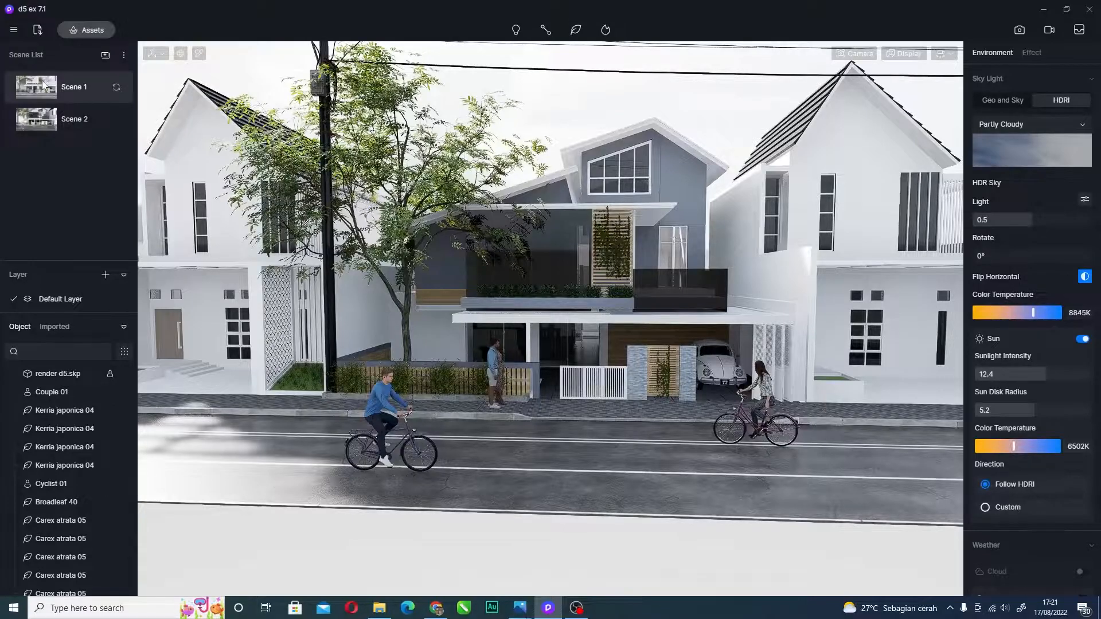
- Switch from Scene 1 to the Scene 2 clear-sky view, keeping its name, and open the Assets library
{"action": "left_click", "coordinate": [70, 91]}
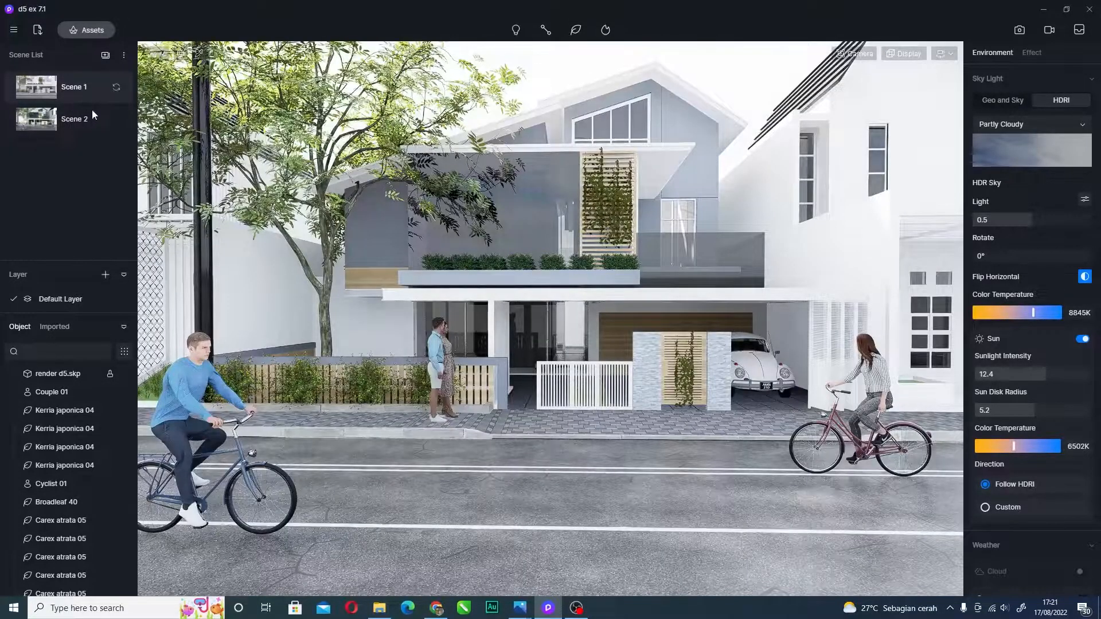
{"action": "double_click", "coordinate": [84, 118]}
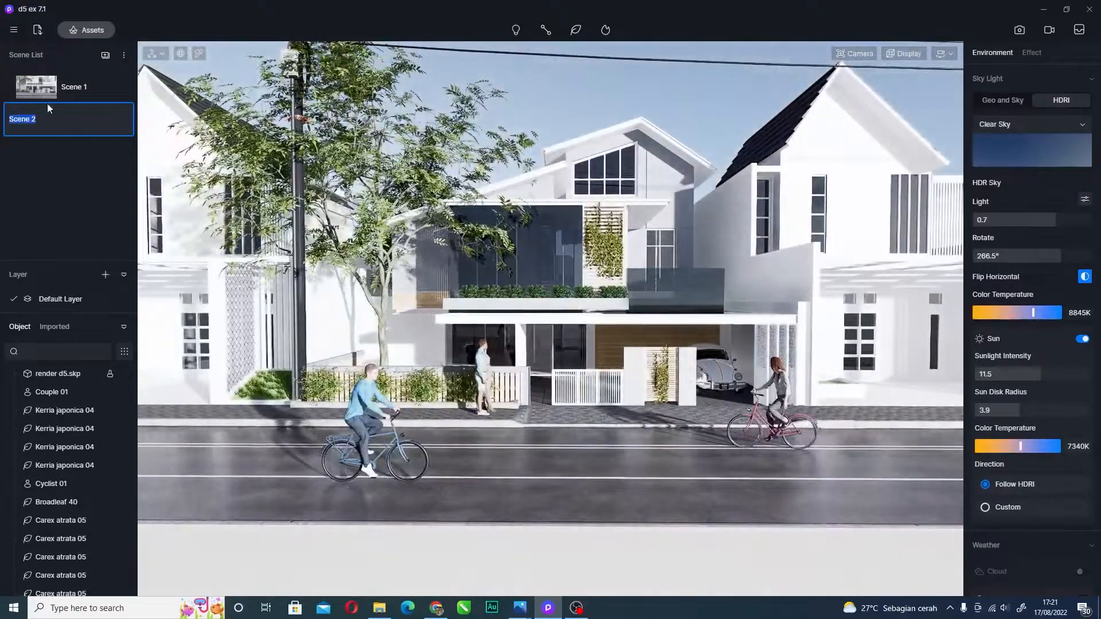
{"action": "left_click", "coordinate": [67, 181]}
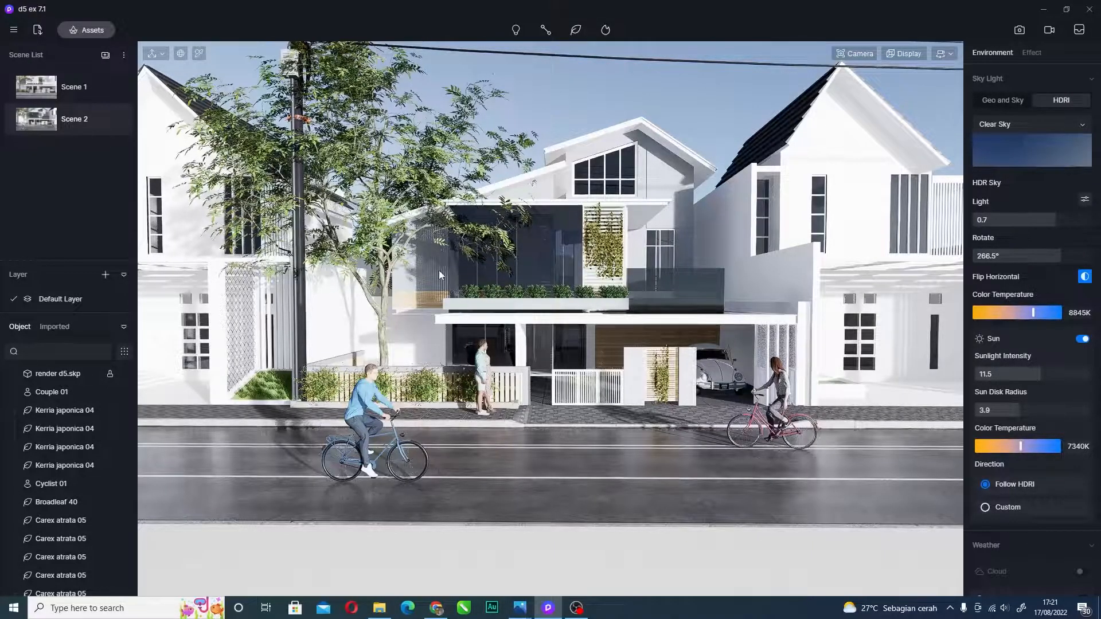
{"action": "mouse_move", "coordinate": [120, 117]}
{"action": "left_click", "coordinate": [74, 119]}
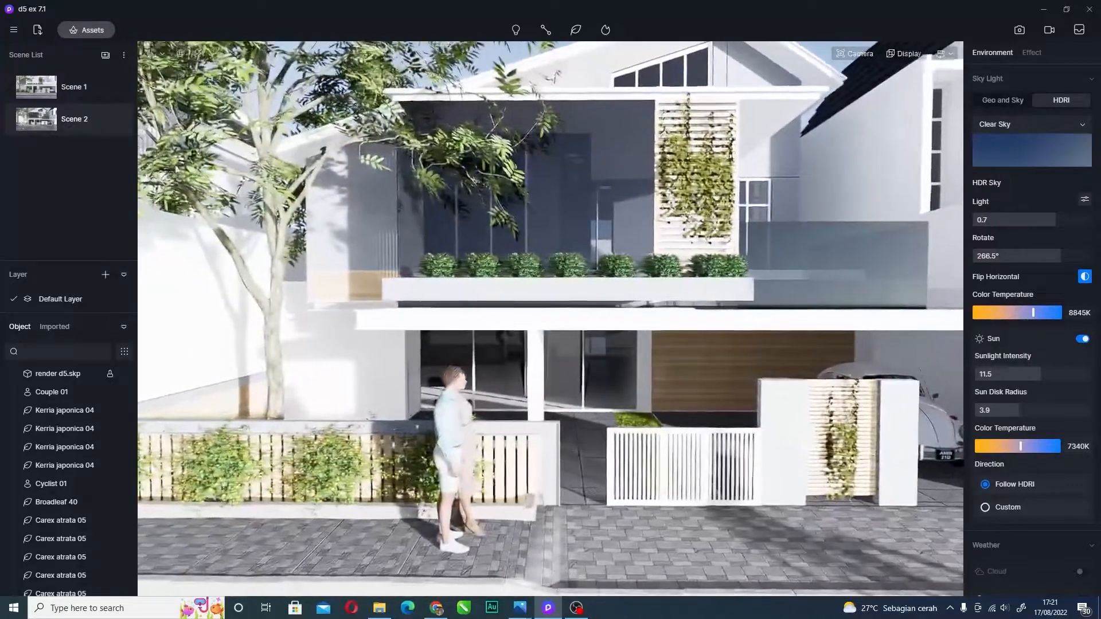
{"action": "left_click", "coordinate": [84, 29]}
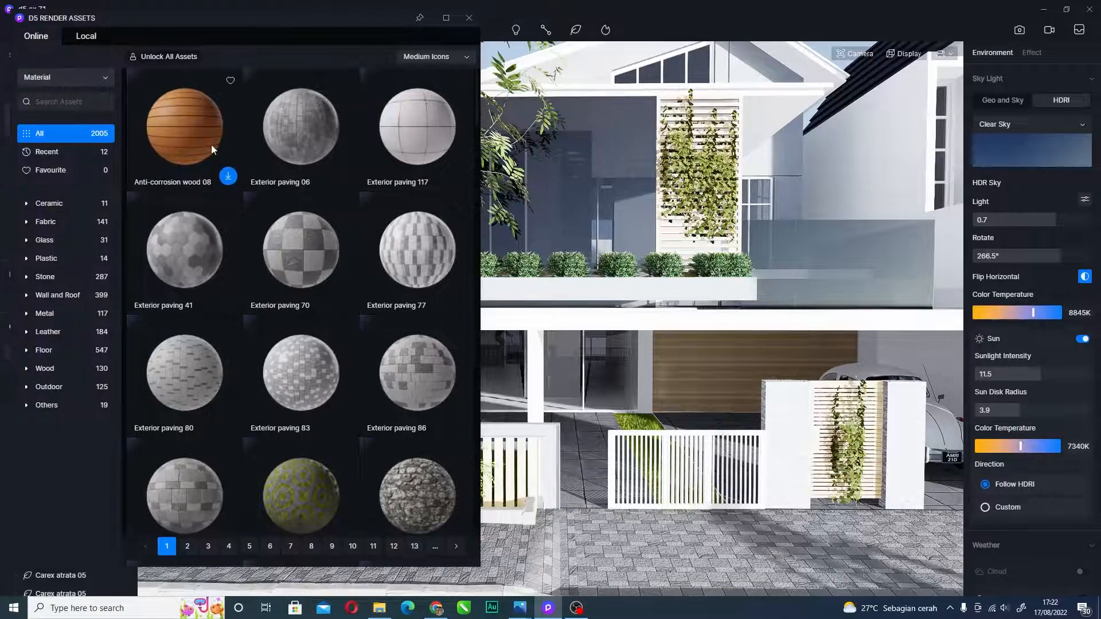
- Keep the asset library on Materials and reframe the camera around the two people
{"action": "left_click", "coordinate": [94, 78]}
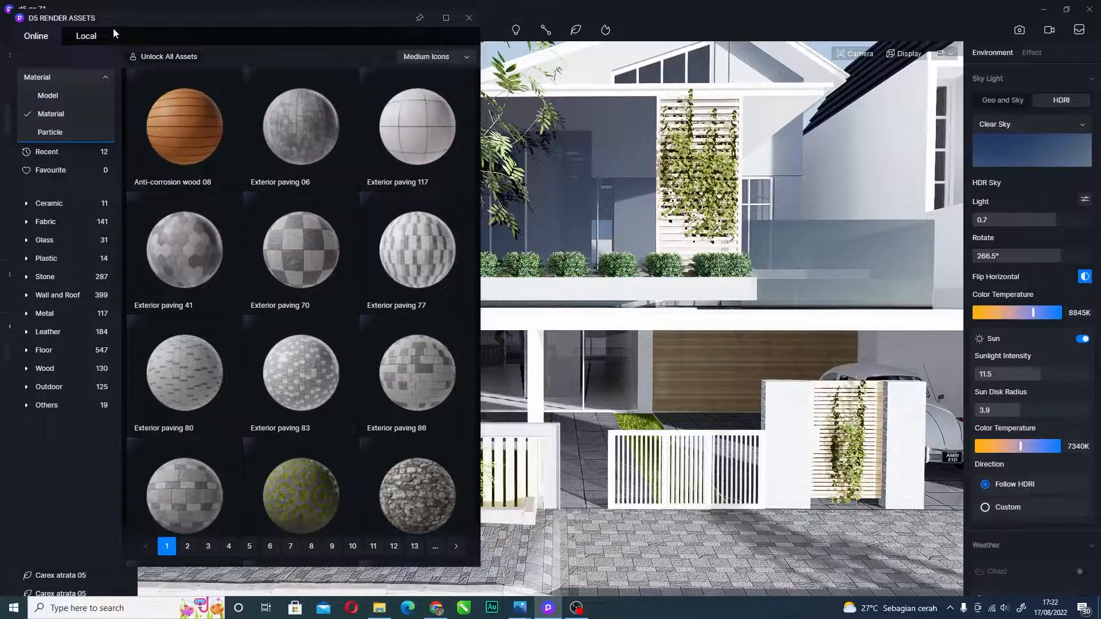
{"action": "left_click", "coordinate": [84, 55]}
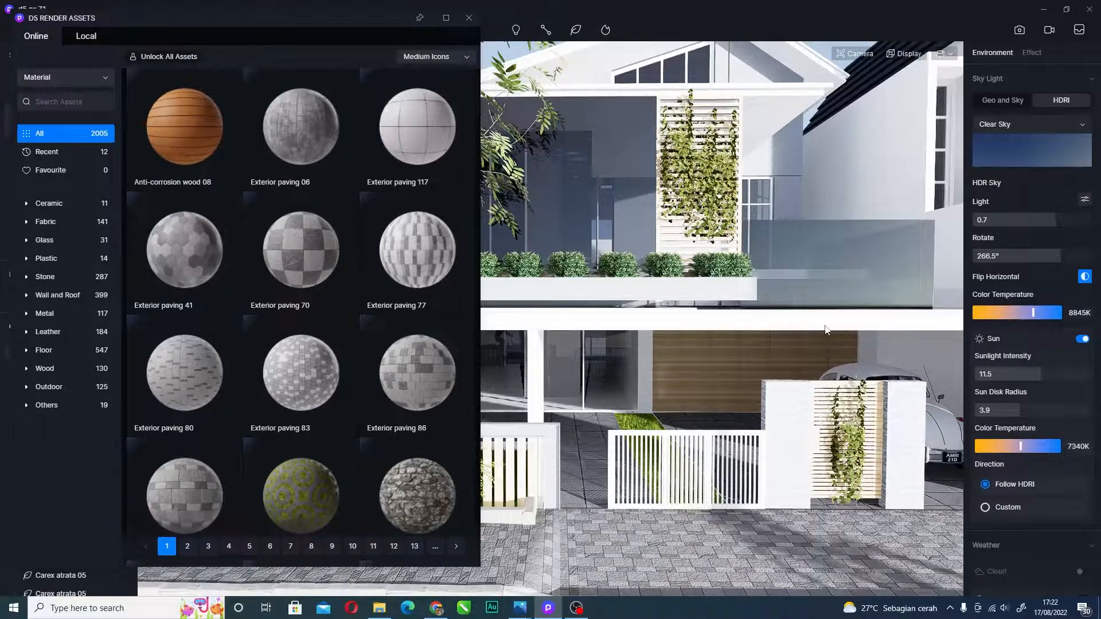
{"action": "key", "text": "a"}
{"action": "key", "text": "d"}
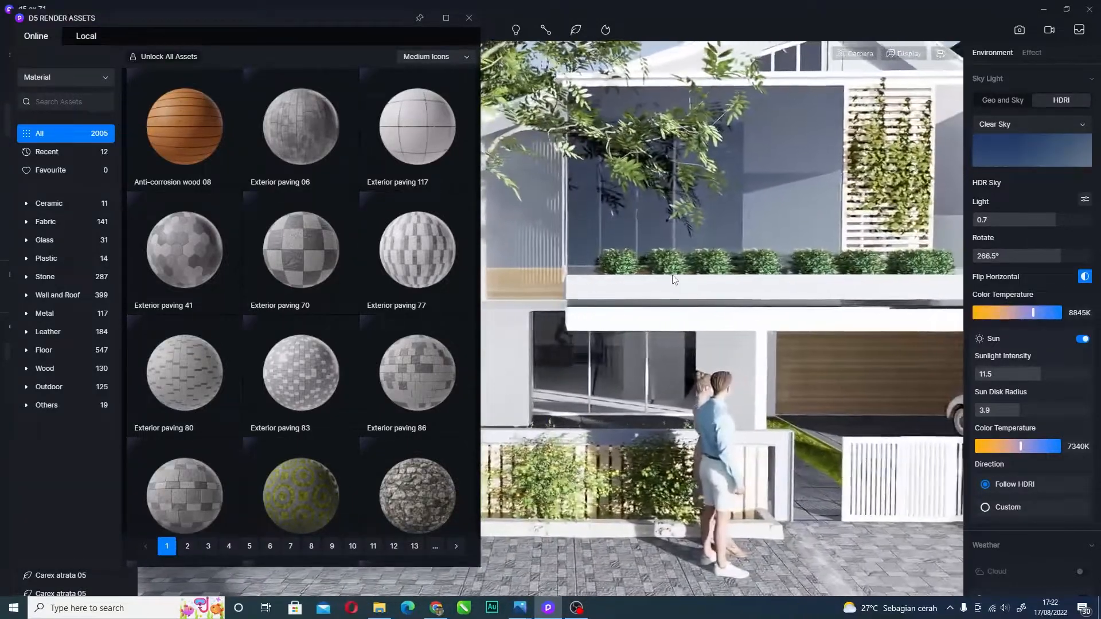
{"action": "key", "text": "w"}
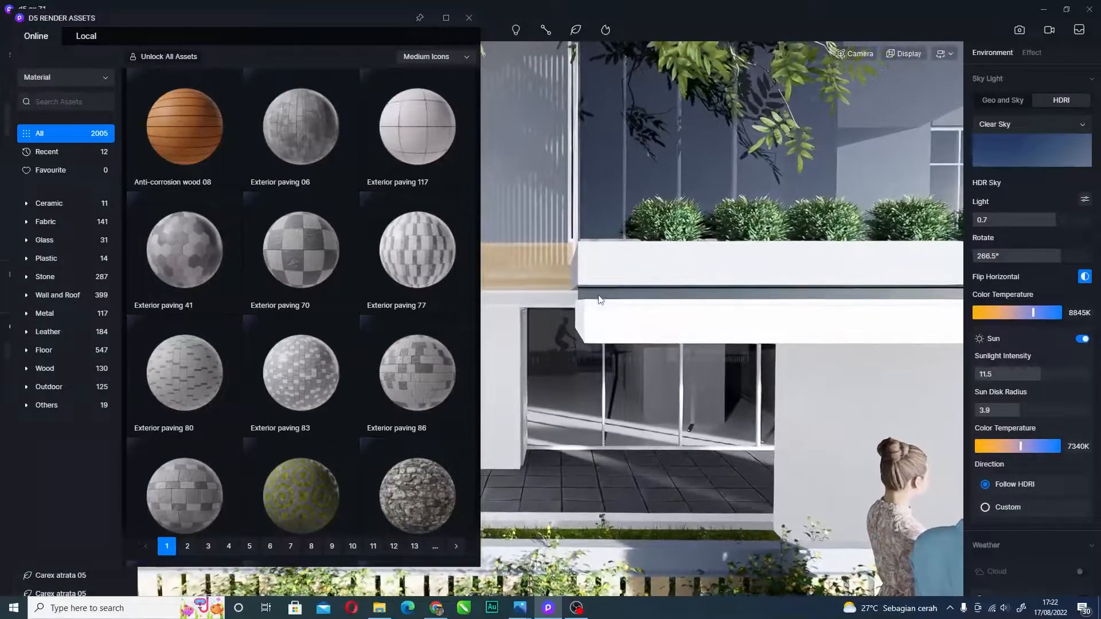
{"action": "key", "text": "s"}
- Fly the camera in close to the gate pillar and its slatted screen
{"action": "right_click_drag", "start_coordinate": [639, 319], "coordinate": [683, 320]}
{"action": "key", "text": "d"}
{"action": "scroll", "coordinate": [697, 394], "scroll_direction": "up", "scroll_amount": 2}
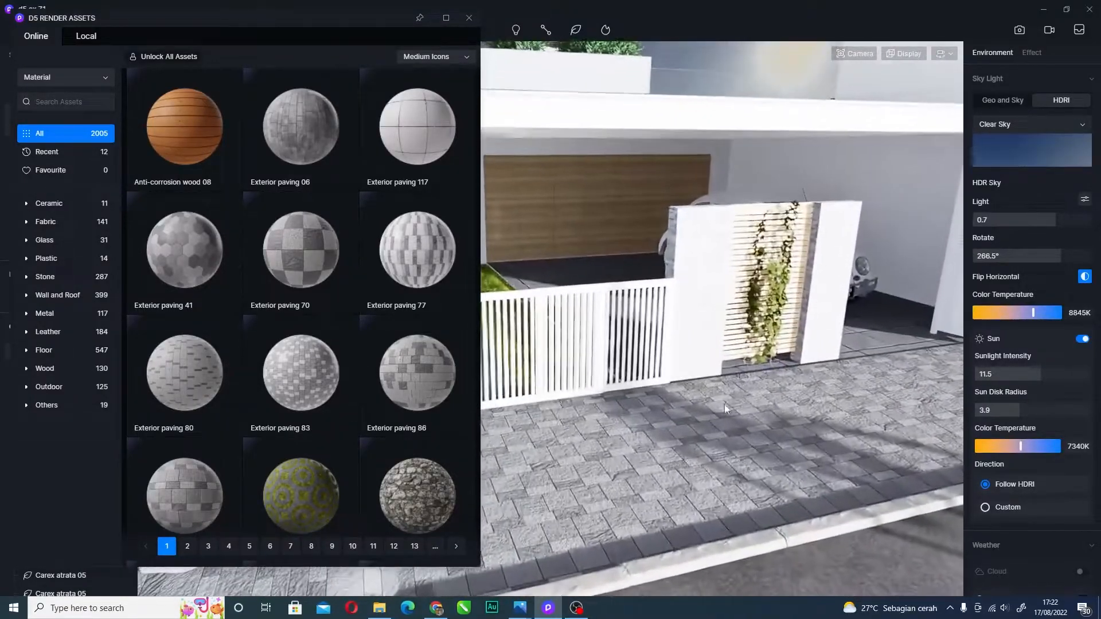
{"action": "scroll", "coordinate": [725, 408], "scroll_direction": "up", "scroll_amount": 1}
{"action": "right_click_drag", "start_coordinate": [719, 278], "coordinate": [736, 253]}
{"action": "scroll", "coordinate": [703, 222], "scroll_direction": "up", "scroll_amount": 3}
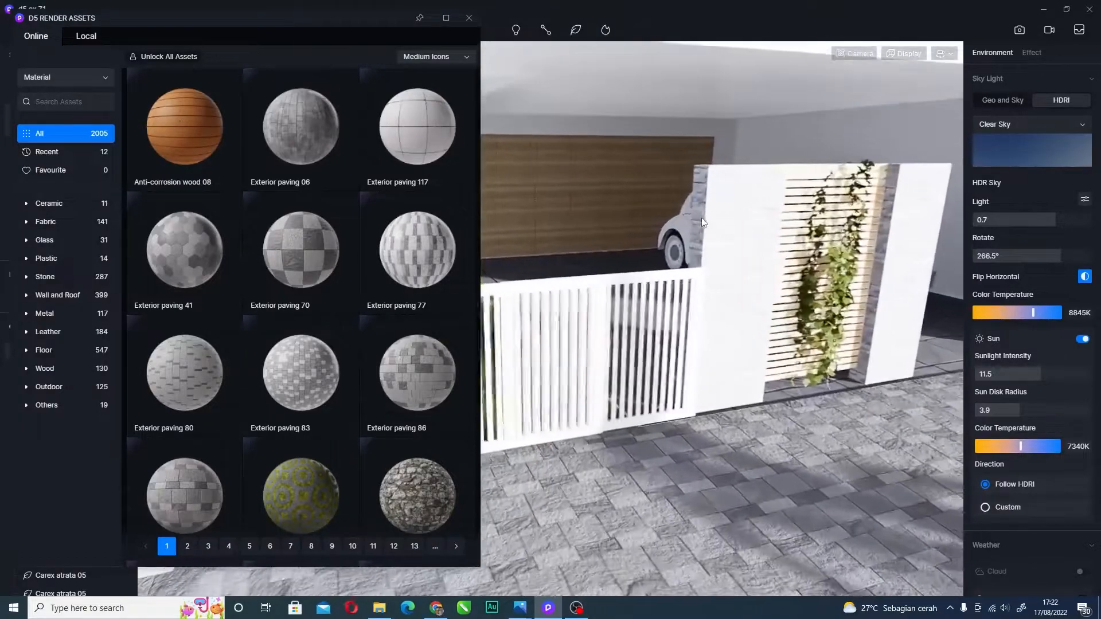
{"action": "scroll", "coordinate": [703, 222], "scroll_direction": "up", "scroll_amount": 3}
- Select the gate pillar, then tilt down and pick the driveway to confirm Exterior paving 88
{"action": "left_click", "coordinate": [648, 195]}
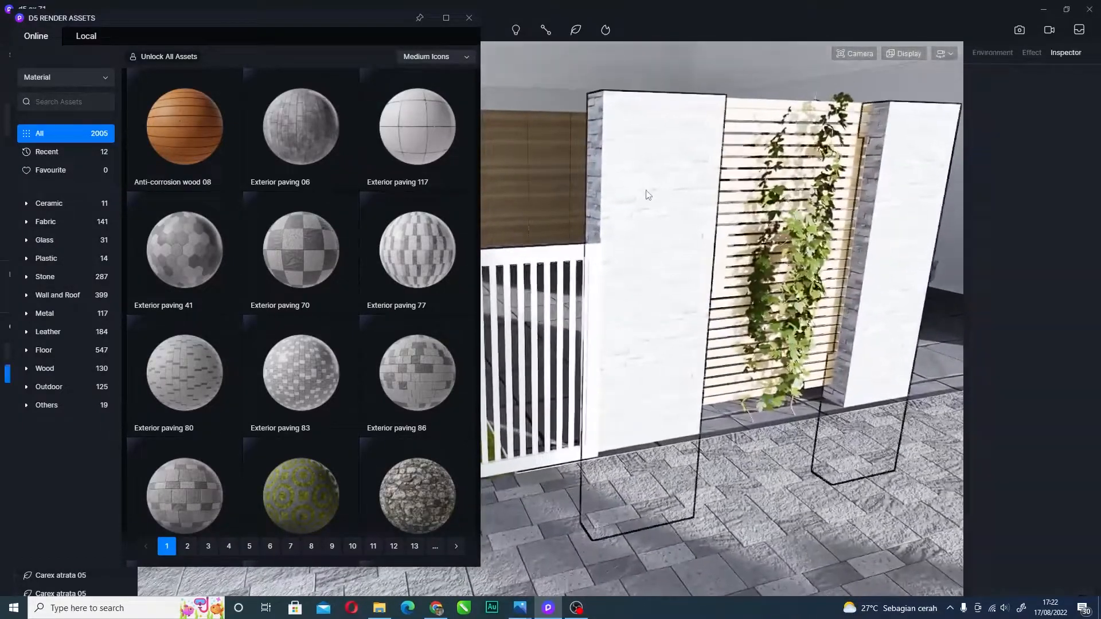
{"action": "middle_click_drag", "start_coordinate": [677, 292], "coordinate": [565, 290]}
{"action": "right_click_drag", "start_coordinate": [579, 270], "coordinate": [532, 238]}
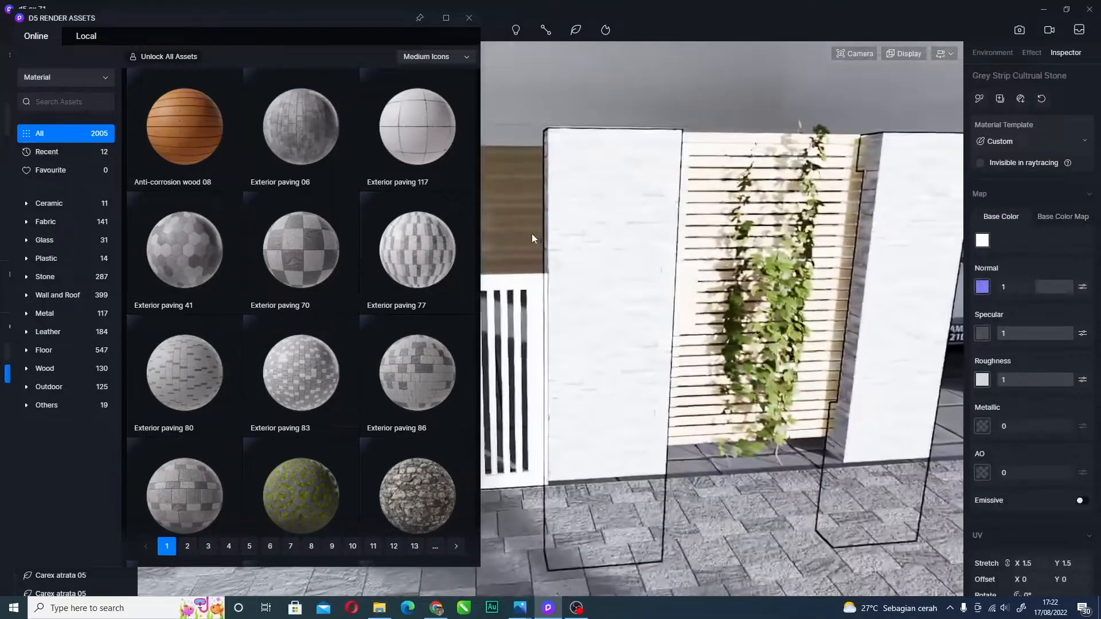
{"action": "right_click_drag", "start_coordinate": [688, 246], "coordinate": [603, 463]}
{"action": "left_click", "coordinate": [603, 462]}
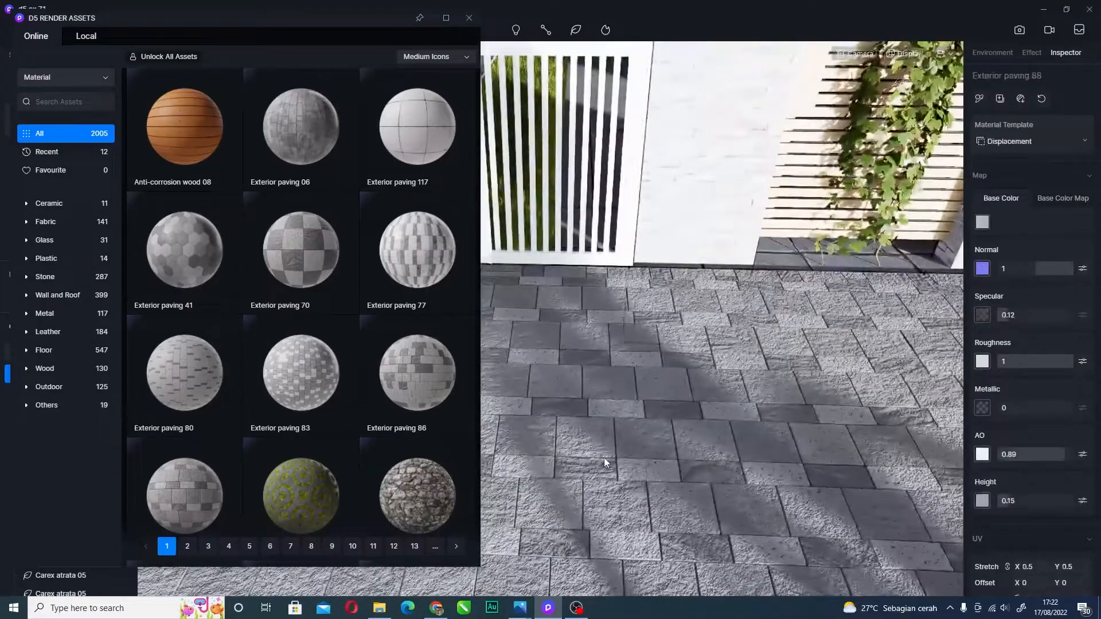
{"action": "key", "text": "a"}
{"action": "key", "text": "d"}
{"action": "key", "text": "Escape"}
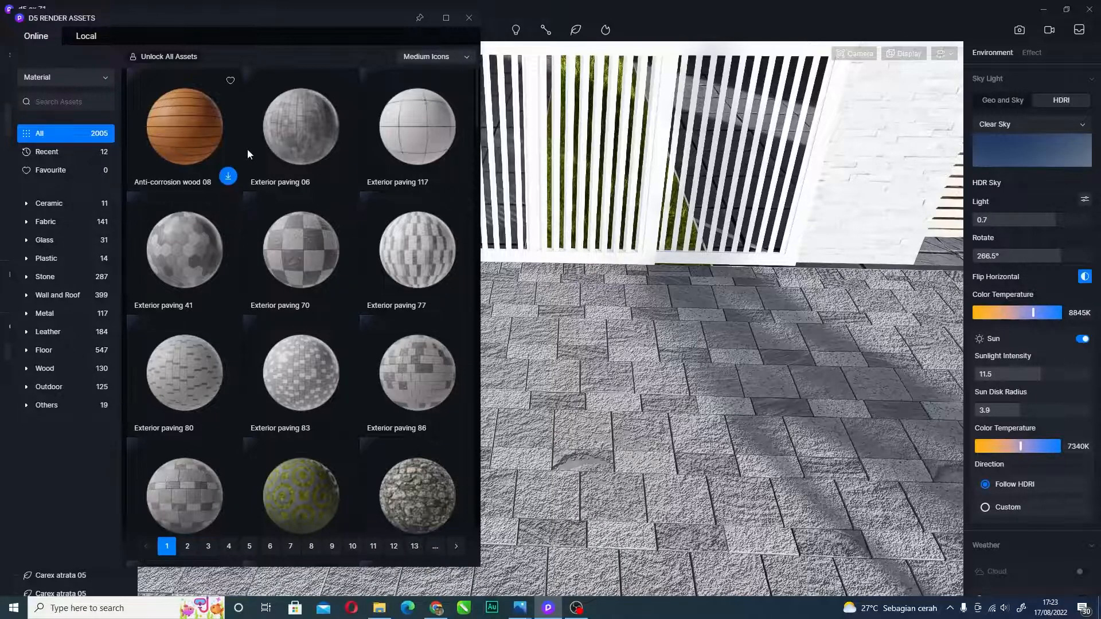
- Zoom in and tilt down to study the Exterior paving 88 texture close up
{"action": "scroll", "coordinate": [685, 502], "scroll_direction": "up", "scroll_amount": 3}
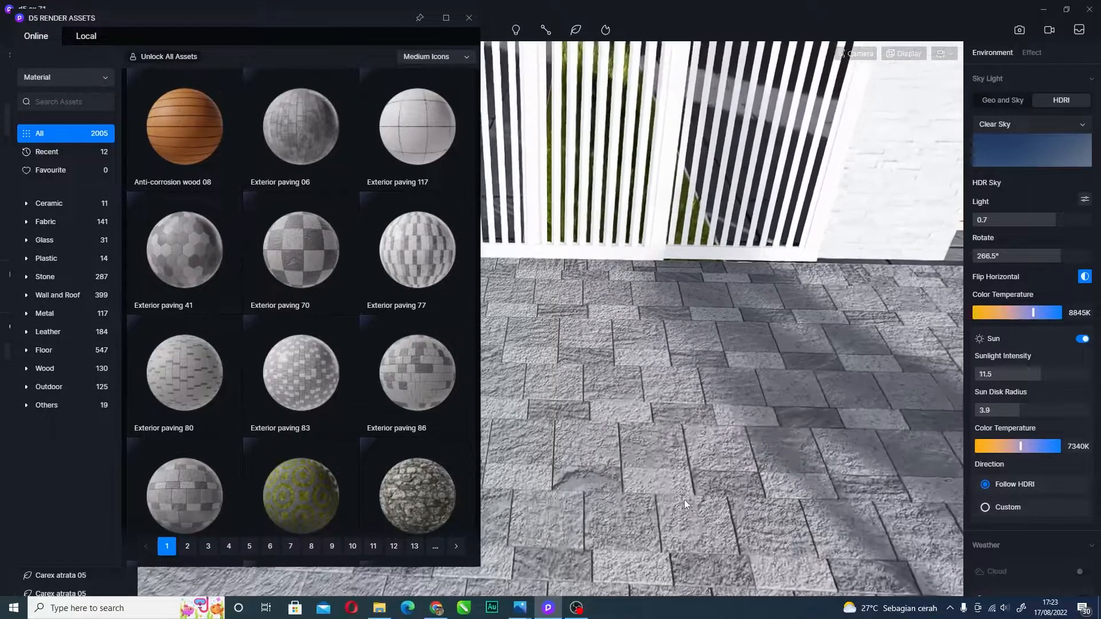
{"action": "right_click_drag", "start_coordinate": [711, 357], "coordinate": [652, 410]}
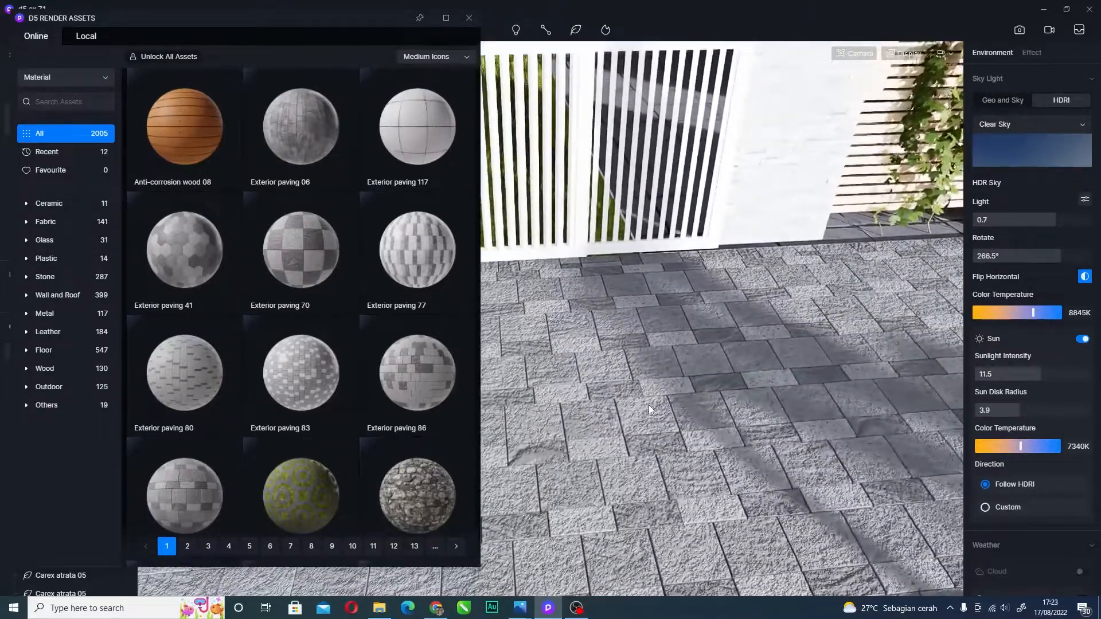
{"action": "scroll", "coordinate": [652, 431], "scroll_direction": "up", "scroll_amount": 5}
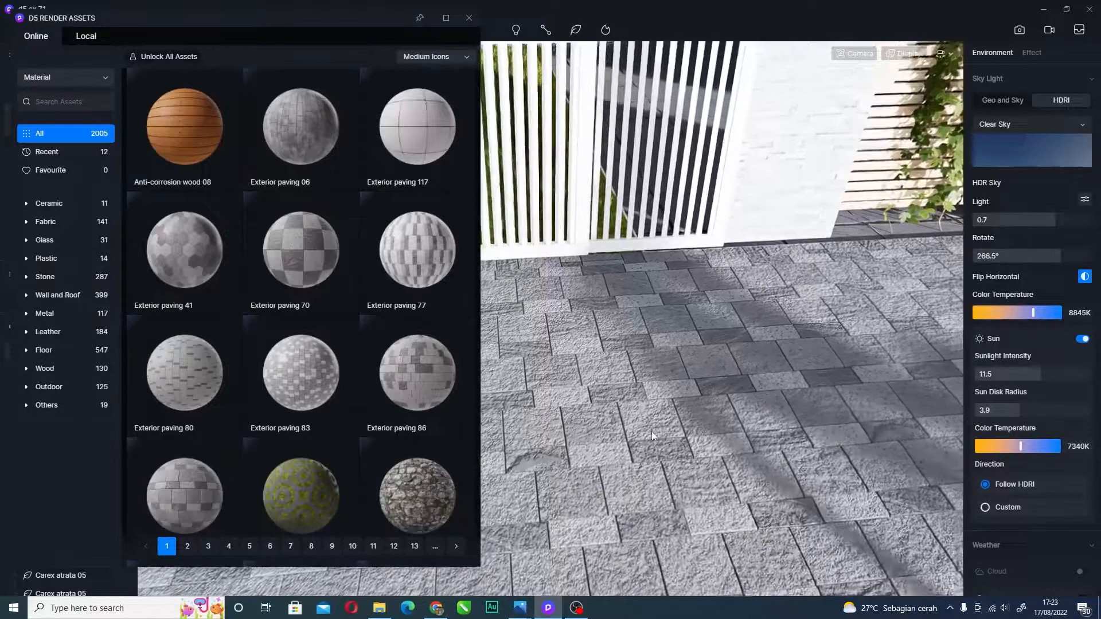
{"action": "scroll", "coordinate": [625, 430], "scroll_direction": "up", "scroll_amount": 2}
{"action": "right_click_drag", "start_coordinate": [611, 383], "coordinate": [581, 378]}
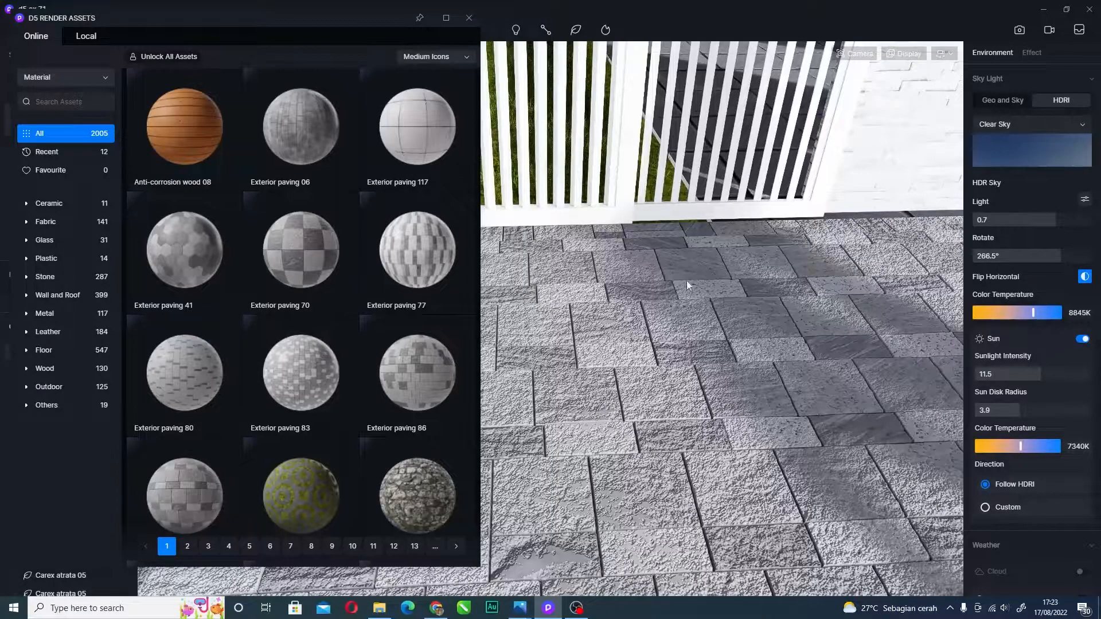
{"action": "scroll", "coordinate": [587, 304], "scroll_direction": "down", "scroll_amount": 4}
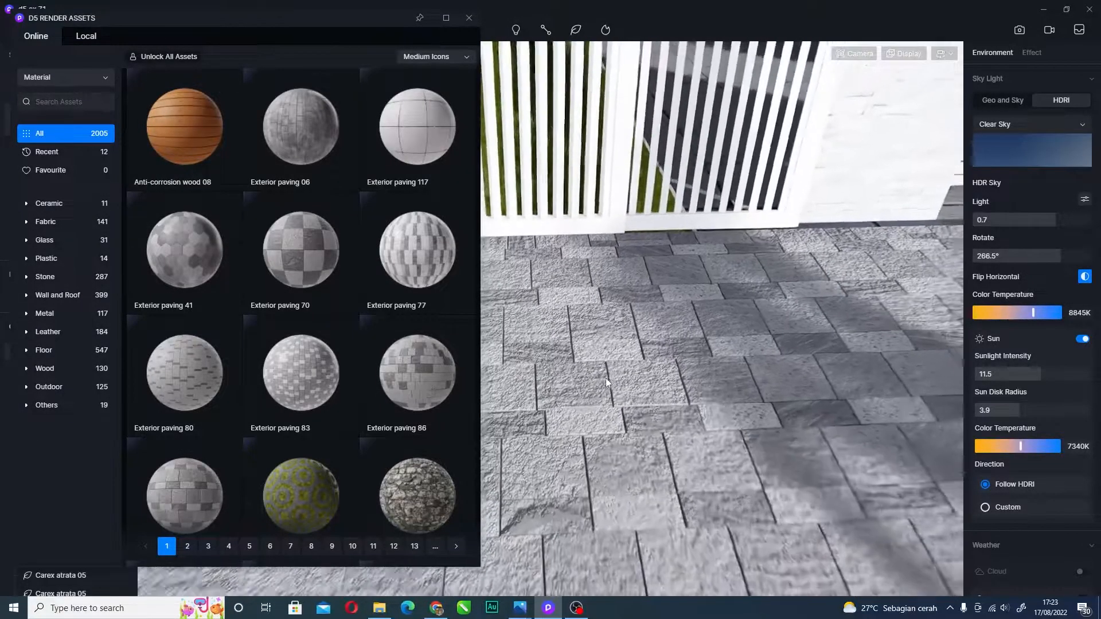
{"action": "right_click_drag", "start_coordinate": [626, 329], "coordinate": [635, 335]}
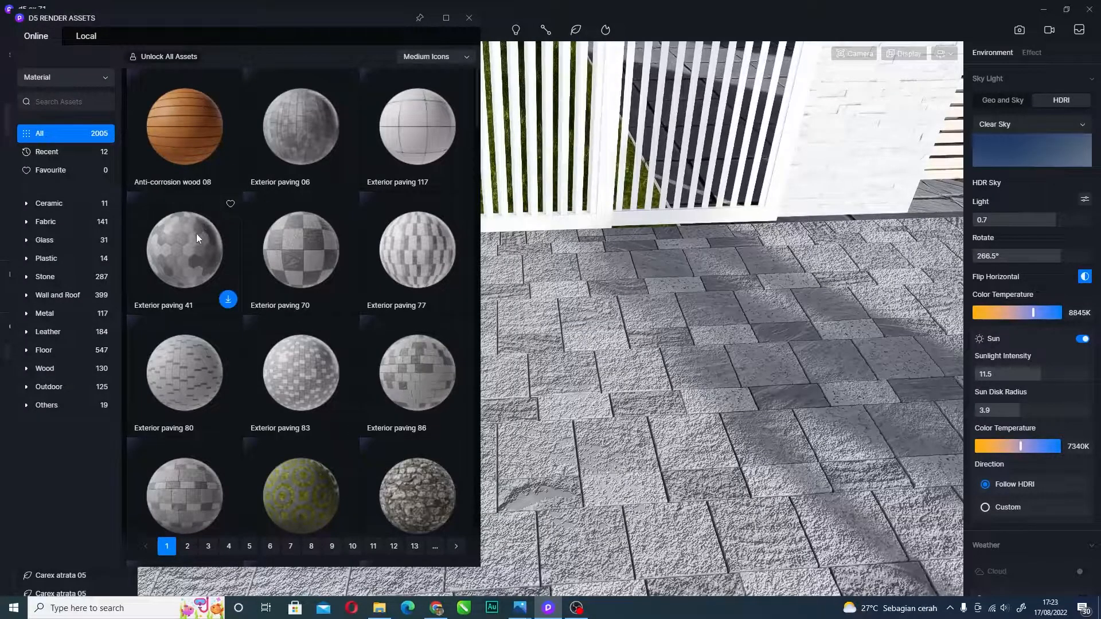
- Slide past the gate, zoom out and orbit up to the house facade
{"action": "key", "text": "a"}
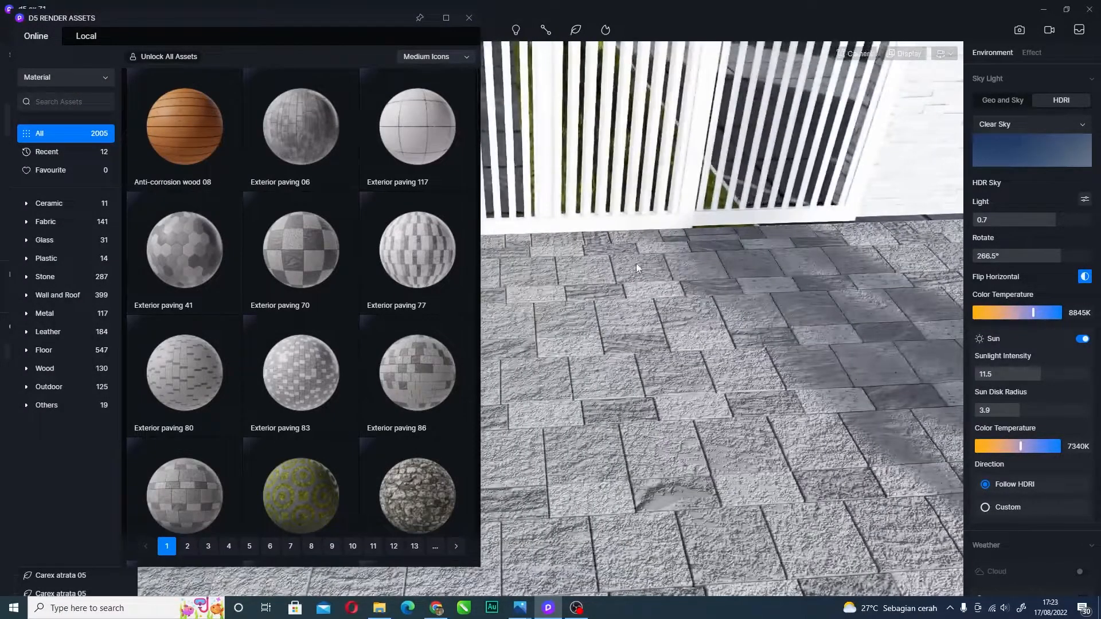
{"action": "scroll", "coordinate": [331, 260], "scroll_direction": "down", "scroll_amount": 6}
{"action": "scroll", "coordinate": [332, 264], "scroll_direction": "up", "scroll_amount": 6}
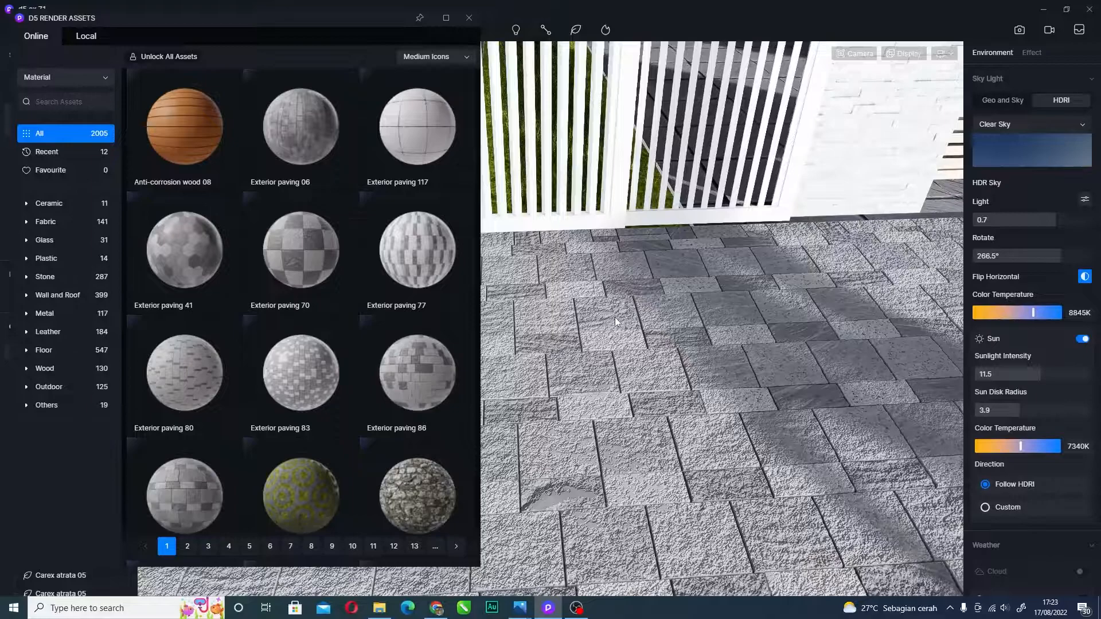
{"action": "scroll", "coordinate": [646, 311], "scroll_direction": "down", "scroll_amount": 10}
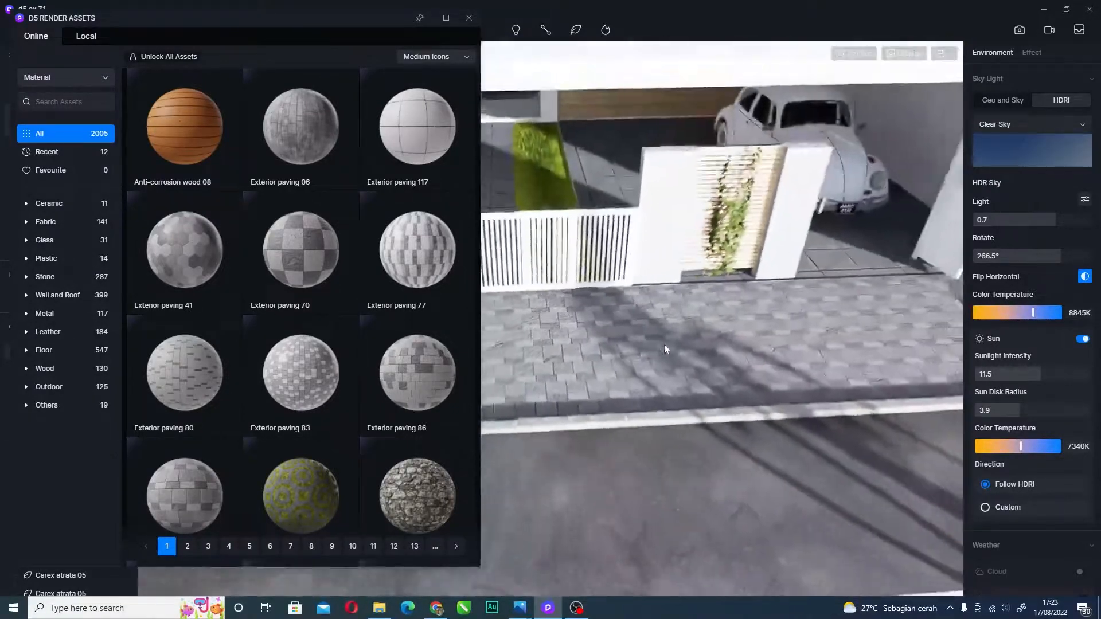
{"action": "right_click_drag", "start_coordinate": [664, 349], "coordinate": [449, 151]}
- Download the Exterior paving 70 material from the online library
{"action": "mouse_move", "coordinate": [220, 136]}
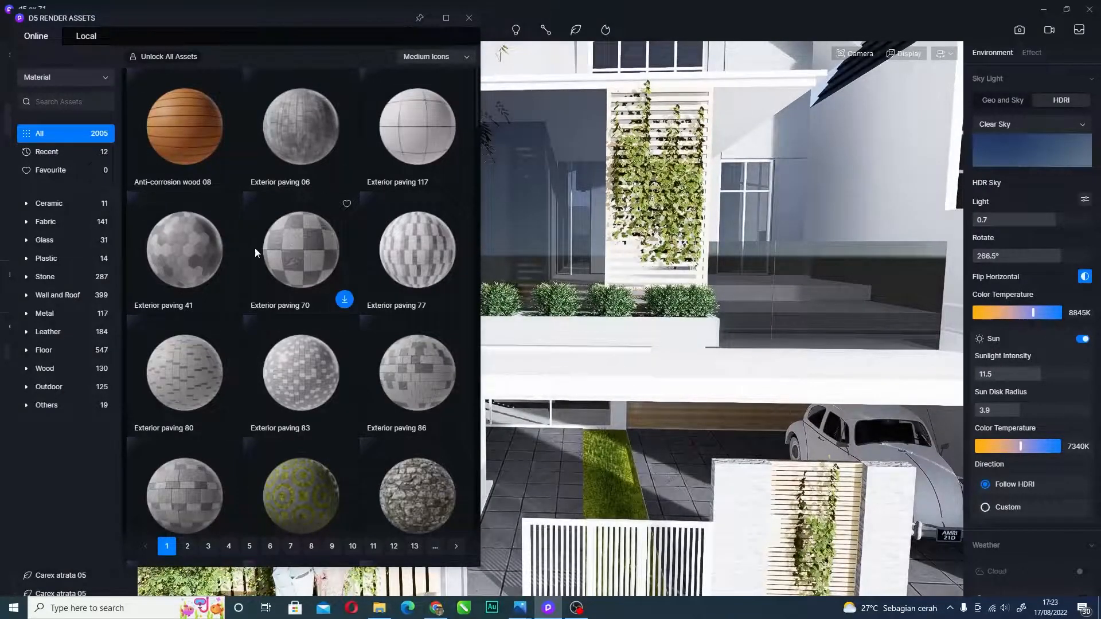
{"action": "scroll", "coordinate": [236, 203], "scroll_direction": "down", "scroll_amount": 1}
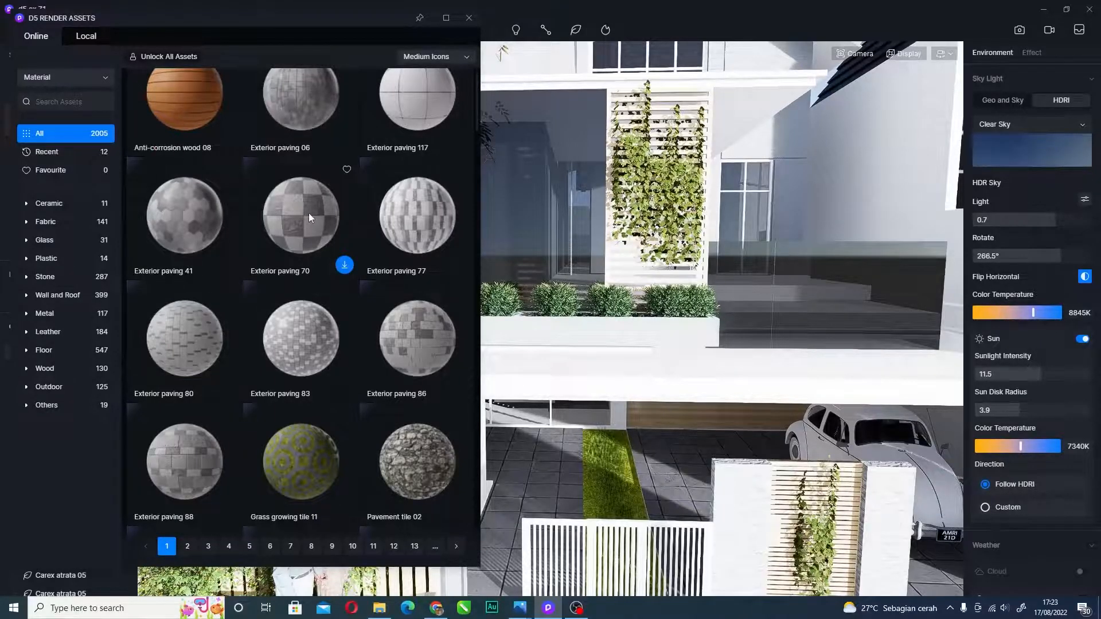
{"action": "right_click_drag", "start_coordinate": [732, 248], "coordinate": [738, 443]}
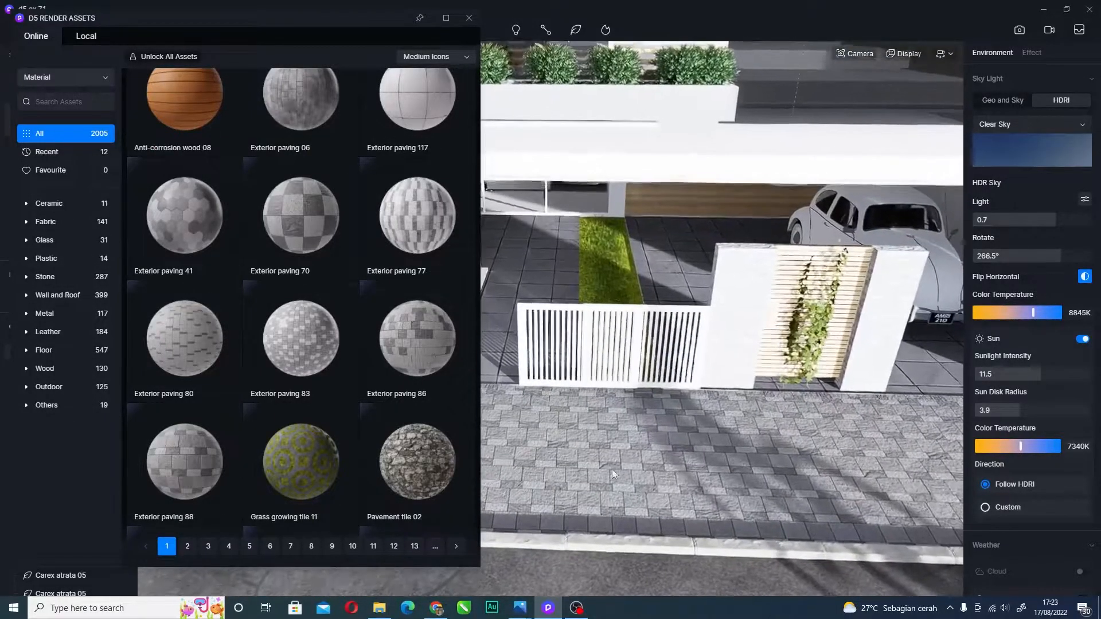
{"action": "scroll", "coordinate": [631, 453], "scroll_direction": "up", "scroll_amount": 5}
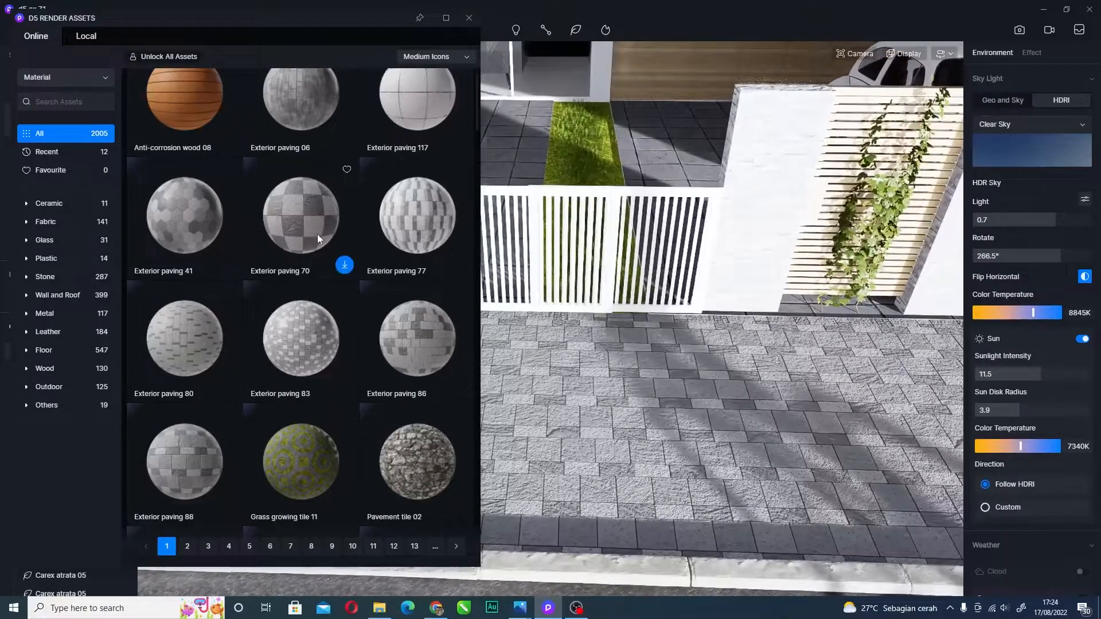
{"action": "left_click", "coordinate": [344, 264]}
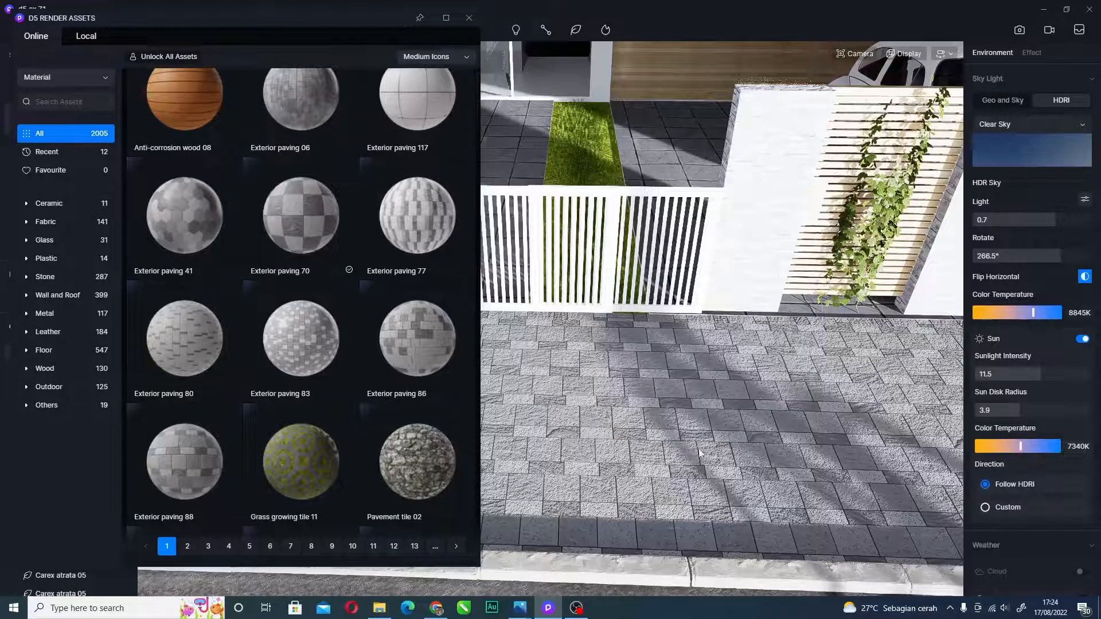
- Move the camera along the gate to frame the driveway paving while it downloads
{"action": "key", "text": "a"}
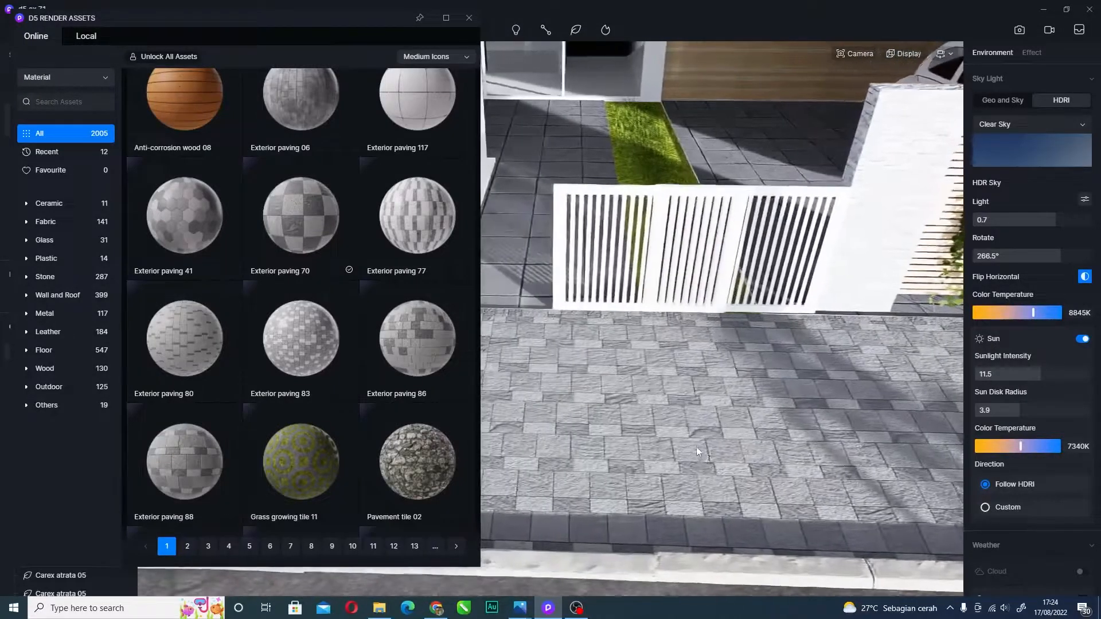
{"action": "key", "text": "w"}
{"action": "right_click_drag", "start_coordinate": [711, 417], "coordinate": [719, 320]}
{"action": "key", "text": "d"}
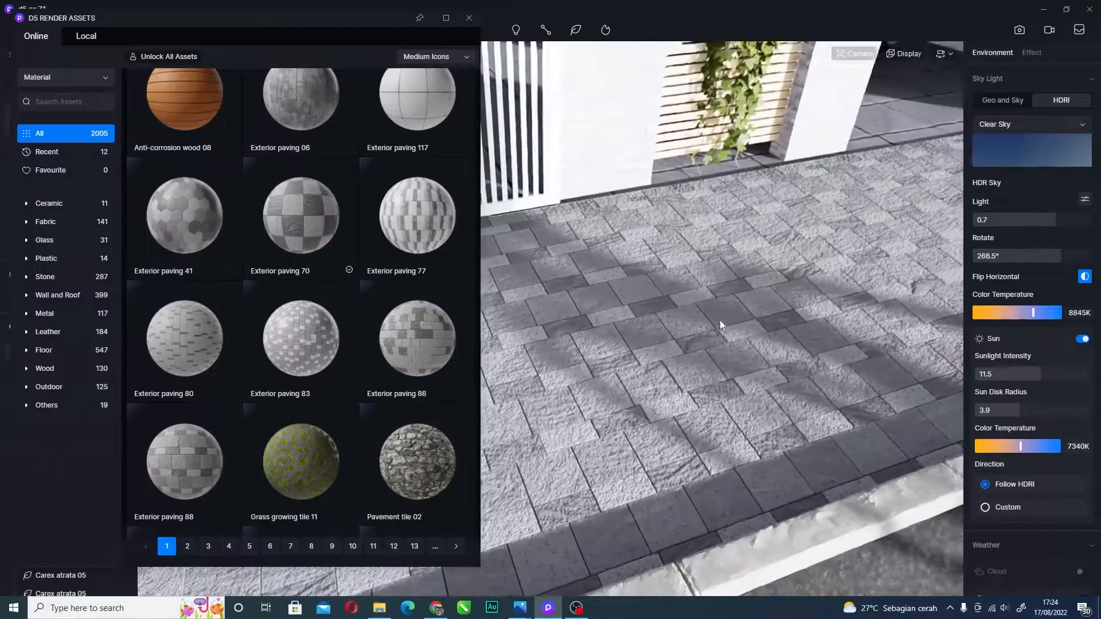
{"action": "key", "text": "a"}
{"action": "key", "text": "s"}
{"action": "key", "text": "w"}
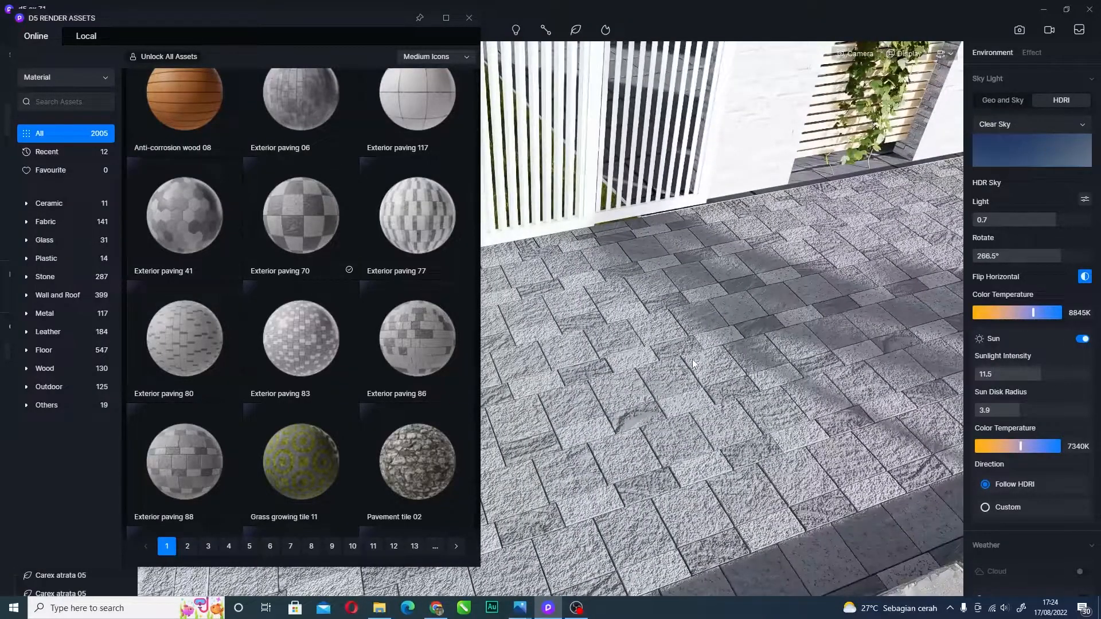
{"action": "key", "text": "d"}
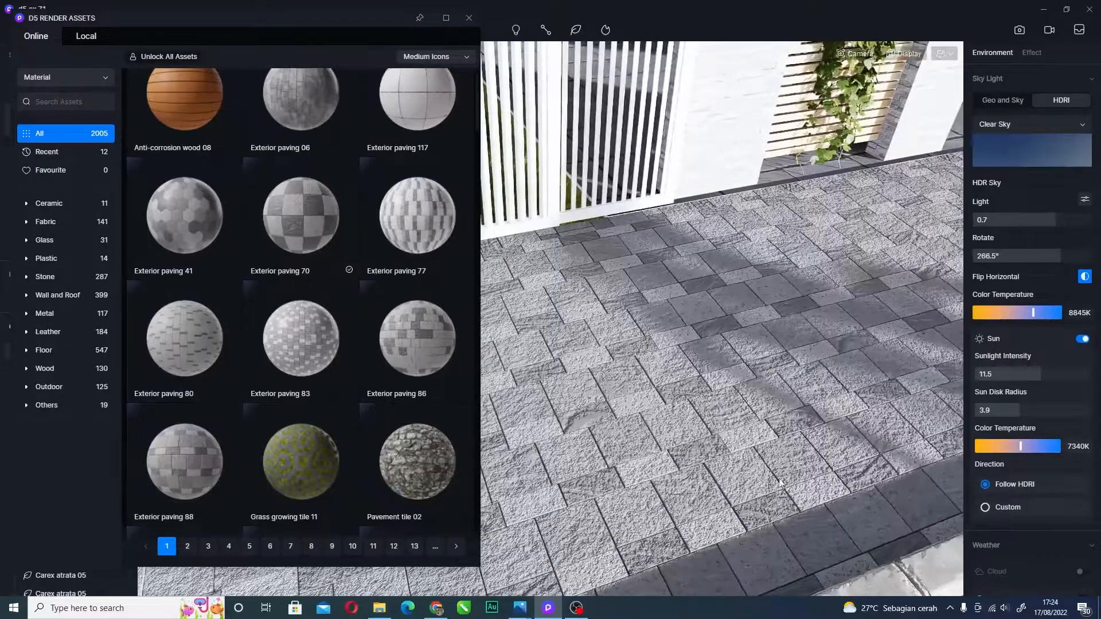
{"action": "key", "text": "d"}
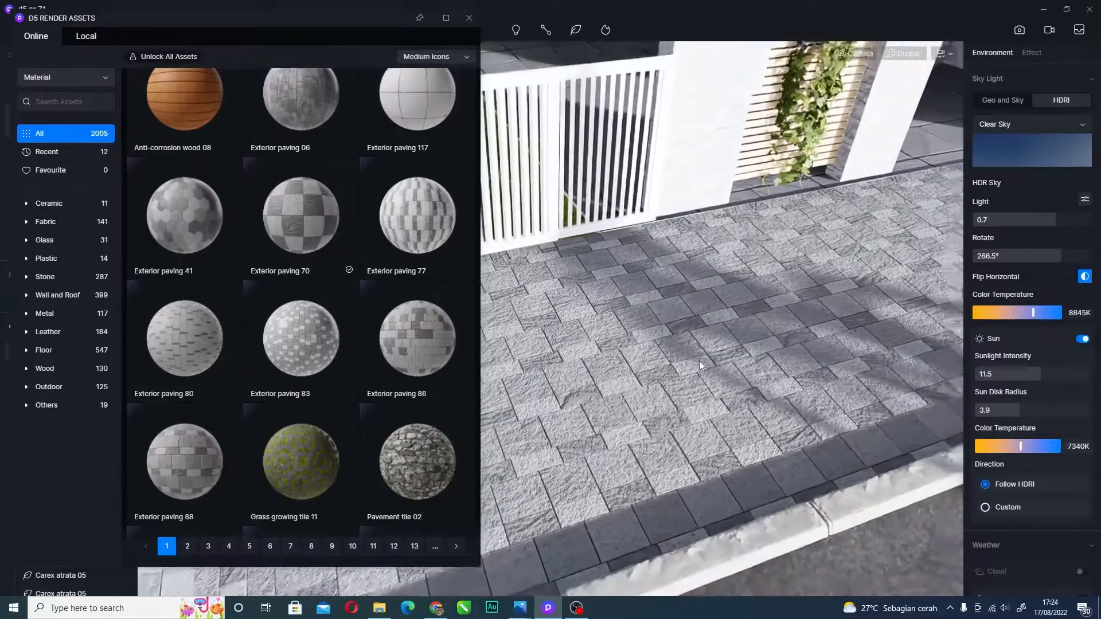
{"action": "key", "text": "s"}
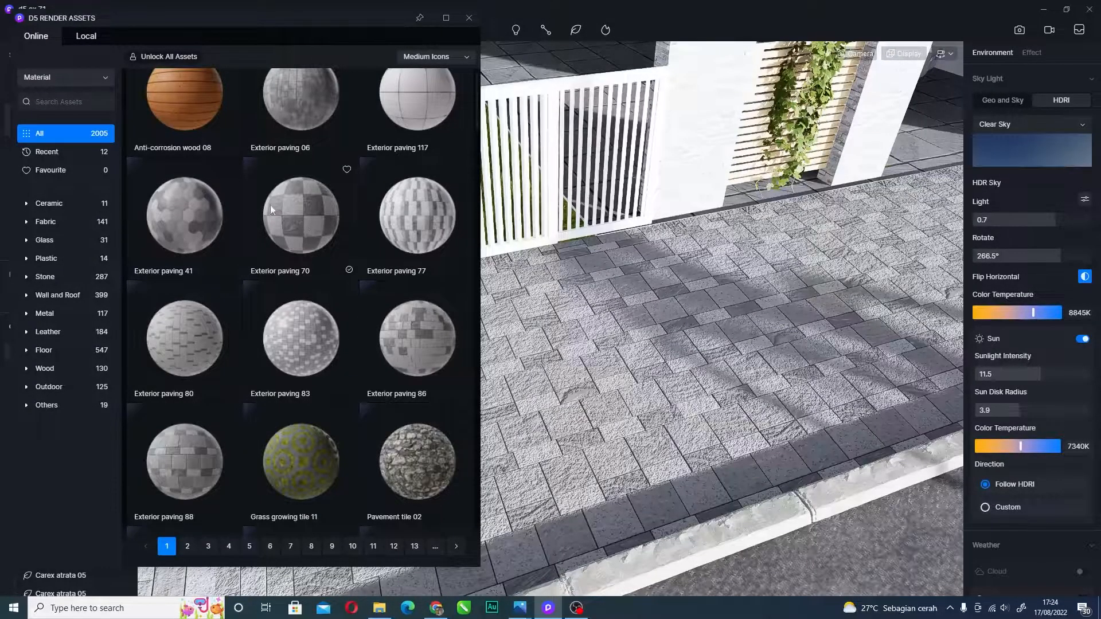
- Drop Exterior paving 70 onto the driveway and view the new checkered paving
{"action": "left_click_drag", "start_coordinate": [312, 220], "coordinate": [758, 441]}
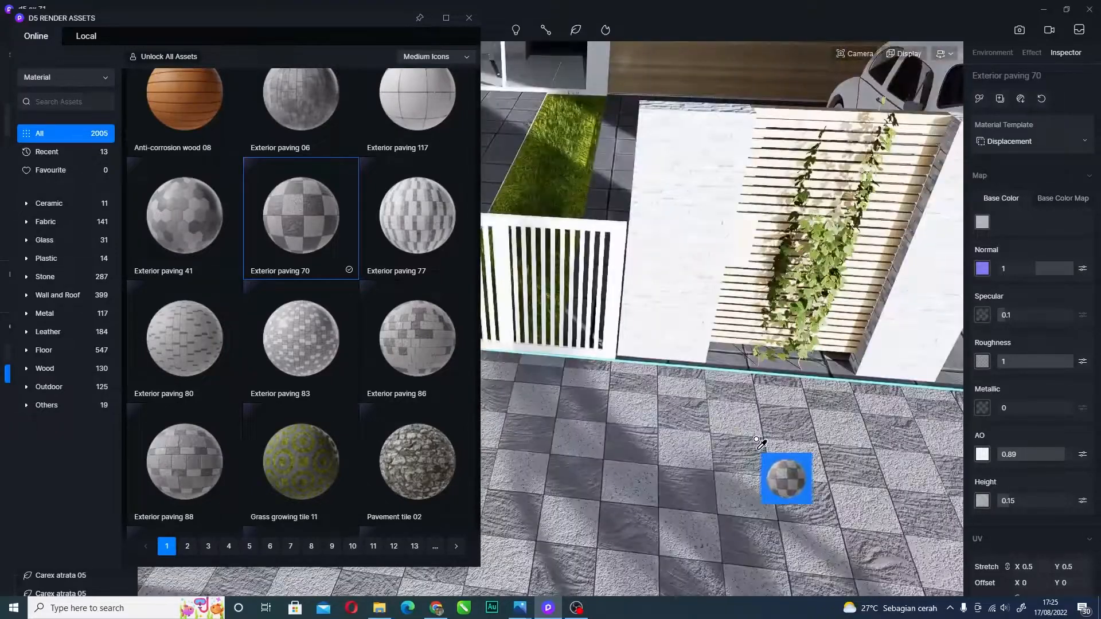
{"action": "key", "text": "a"}
{"action": "right_click_drag", "start_coordinate": [716, 437], "coordinate": [681, 327]}
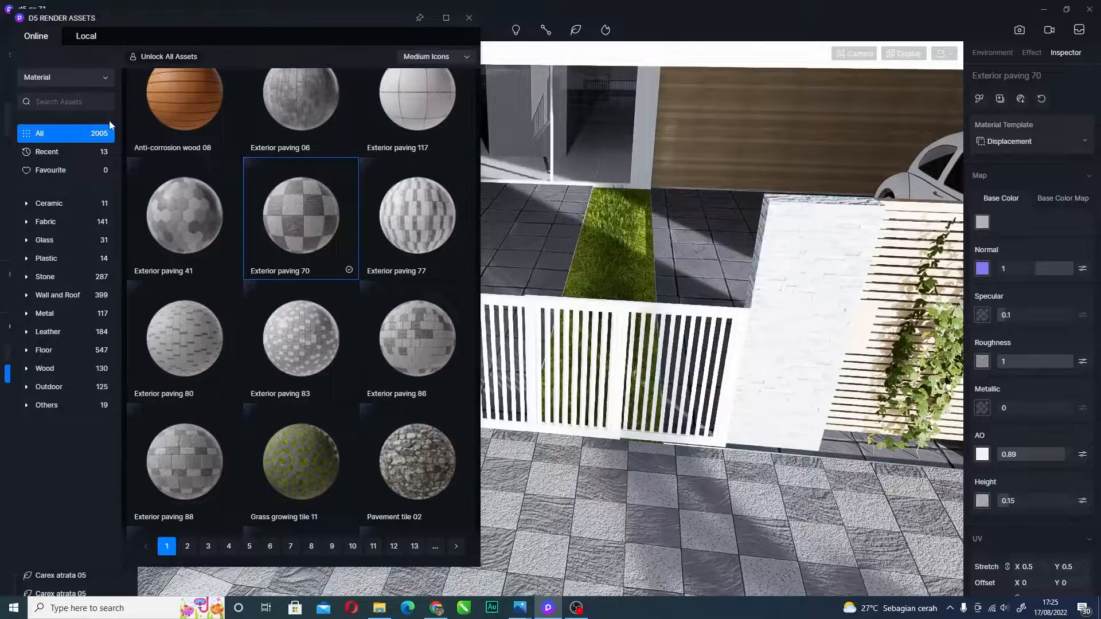
{"action": "scroll", "coordinate": [597, 283], "scroll_direction": "down", "scroll_amount": 3}
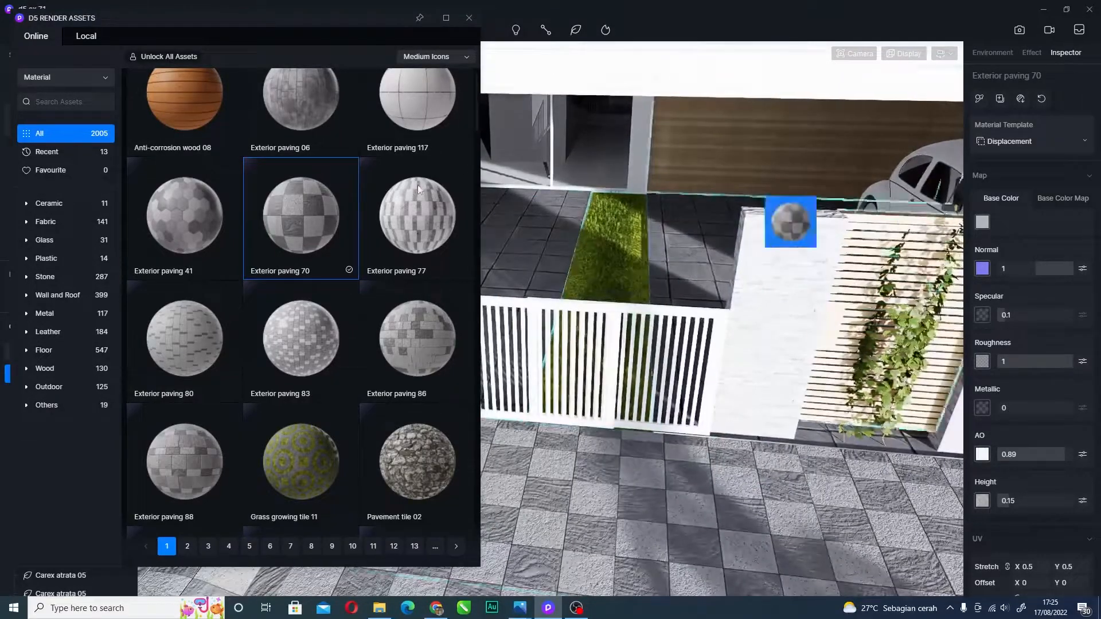
{"action": "scroll", "coordinate": [861, 528], "scroll_direction": "up", "scroll_amount": 3}
{"action": "right_click_drag", "start_coordinate": [746, 378], "coordinate": [807, 463]}
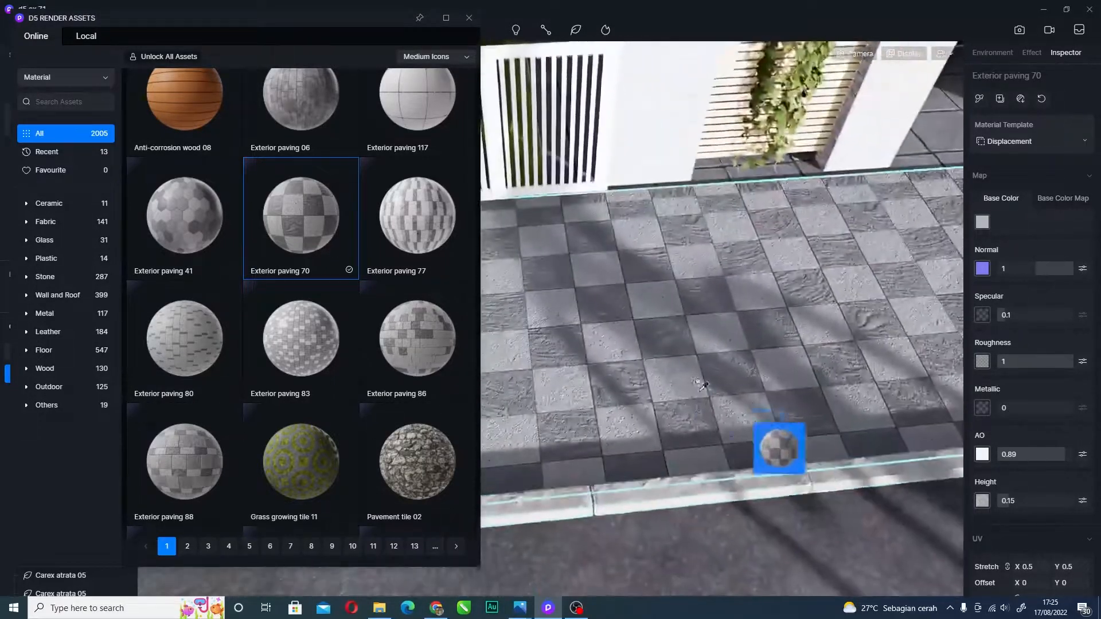
{"action": "scroll", "coordinate": [675, 379], "scroll_direction": "up", "scroll_amount": 3}
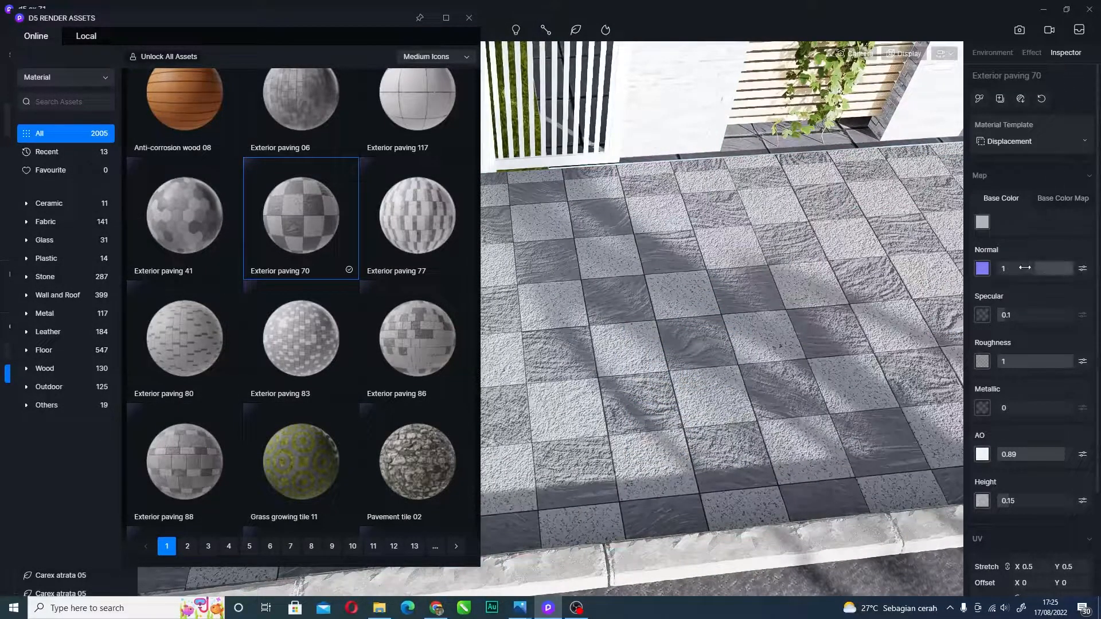
- Set the paving's Normal to 0.52, Specular to 0.05 and Roughness to 0.66
{"action": "mouse_move", "coordinate": [1029, 268]}
{"action": "left_mouse_down"}
{"action": "mouse_move", "coordinate": [1053, 267]}
{"action": "mouse_move", "coordinate": [1034, 274]}
{"action": "left_mouse_up"}
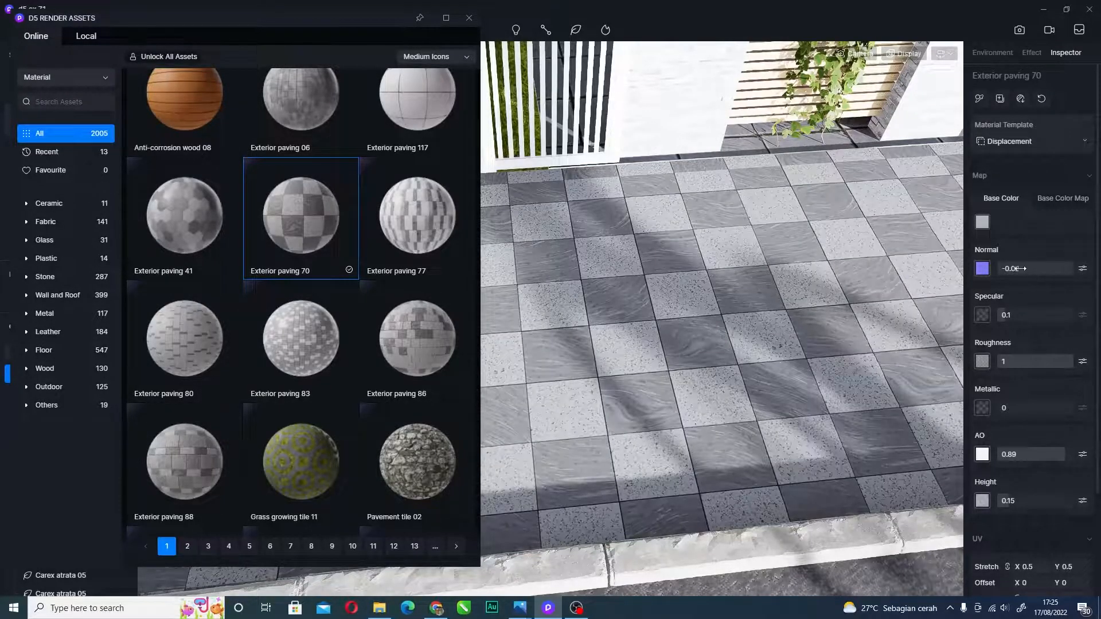
{"action": "left_click_drag", "start_coordinate": [1034, 269], "coordinate": [1074, 270]}
{"action": "scroll", "coordinate": [732, 457], "scroll_direction": "up", "scroll_amount": 6}
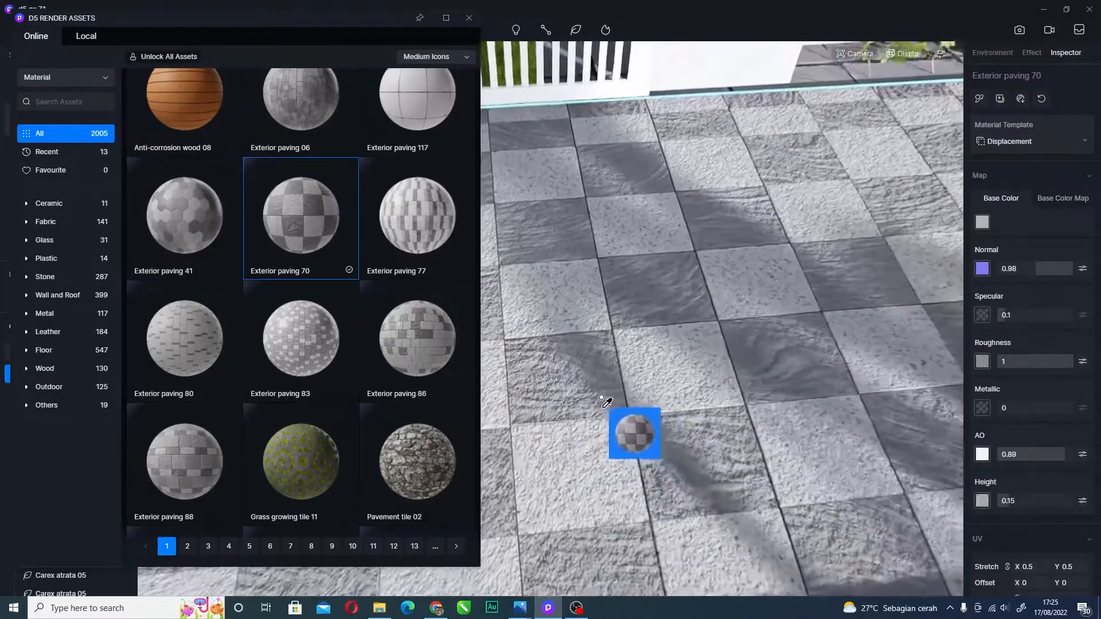
{"action": "scroll", "coordinate": [600, 401], "scroll_direction": "up", "scroll_amount": 4}
{"action": "scroll", "coordinate": [732, 370], "scroll_direction": "down", "scroll_amount": 3}
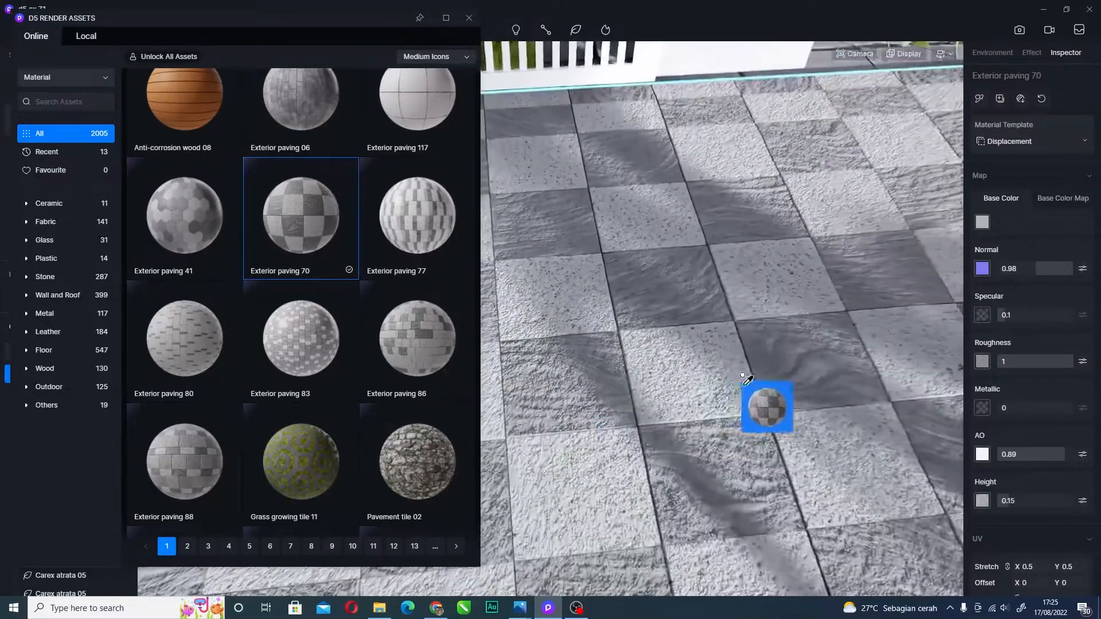
{"action": "scroll", "coordinate": [744, 379], "scroll_direction": "down", "scroll_amount": 3}
{"action": "left_click_drag", "start_coordinate": [1059, 274], "coordinate": [1055, 275]}
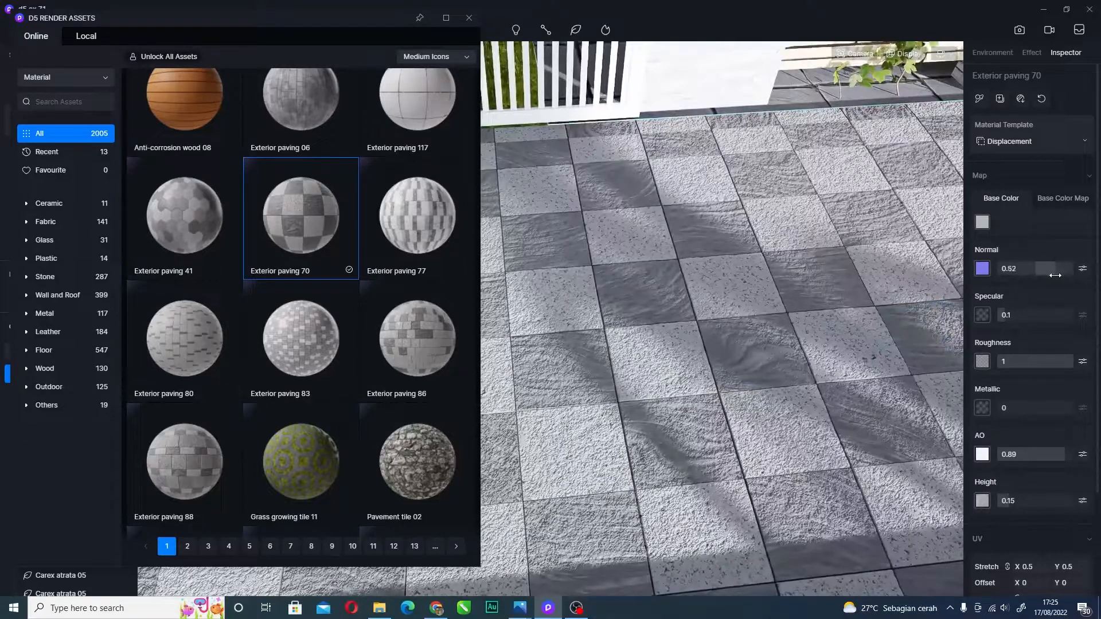
{"action": "mouse_move", "coordinate": [1011, 317]}
{"action": "left_mouse_down"}
{"action": "mouse_move", "coordinate": [1067, 320]}
{"action": "mouse_move", "coordinate": [1002, 324]}
{"action": "left_mouse_up"}
{"action": "mouse_move", "coordinate": [1066, 362]}
{"action": "left_mouse_down"}
{"action": "mouse_move", "coordinate": [1026, 362]}
{"action": "mouse_move", "coordinate": [1048, 360]}
{"action": "left_mouse_up"}
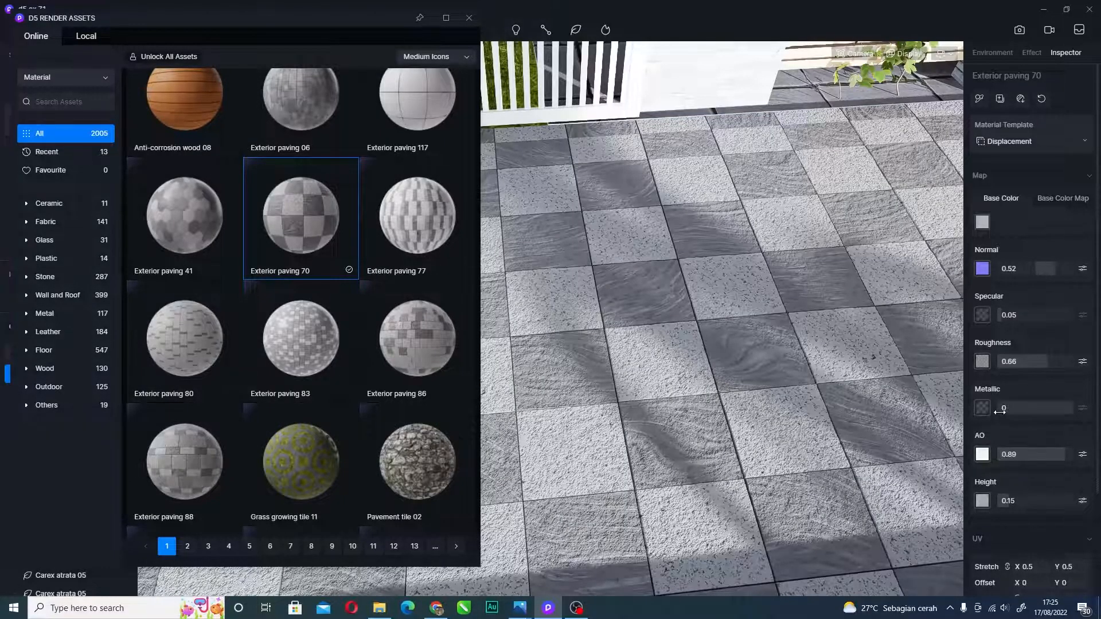
- Try Metallic, AO and Height values, leaving them at 0 for flat checkered paving
{"action": "left_click_drag", "start_coordinate": [1002, 409], "coordinate": [975, 406]}
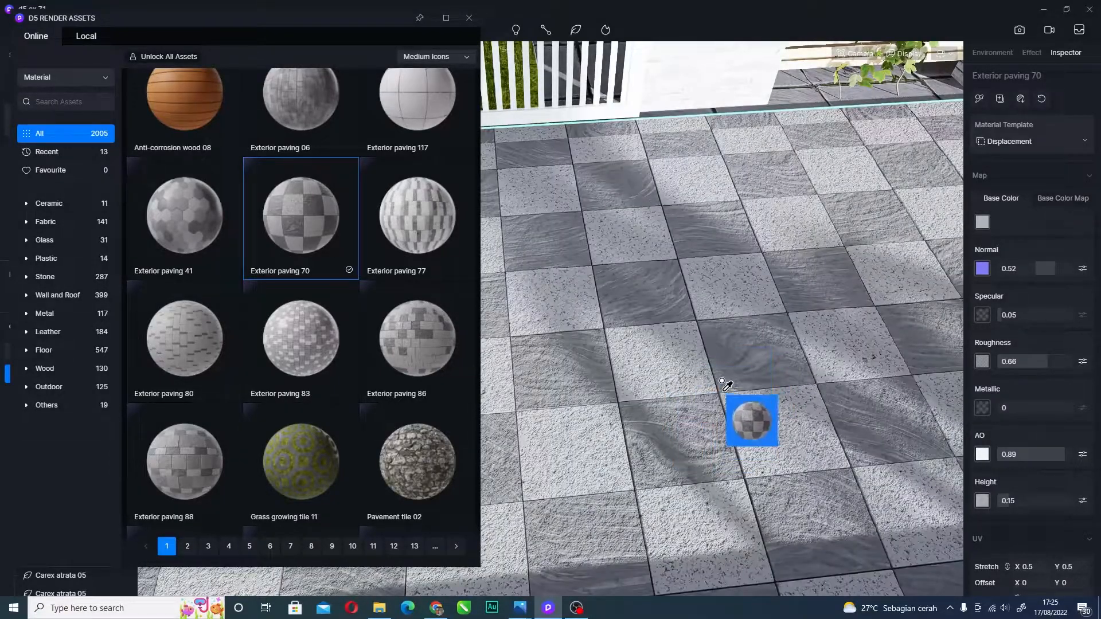
{"action": "mouse_move", "coordinate": [1006, 455]}
{"action": "left_mouse_down"}
{"action": "mouse_move", "coordinate": [1056, 455]}
{"action": "mouse_move", "coordinate": [988, 463]}
{"action": "left_mouse_up"}
{"action": "left_click_drag", "start_coordinate": [1002, 509], "coordinate": [1067, 503]}
{"action": "scroll", "coordinate": [645, 253], "scroll_direction": "down", "scroll_amount": 2}
{"action": "scroll", "coordinate": [660, 201], "scroll_direction": "down", "scroll_amount": 3}
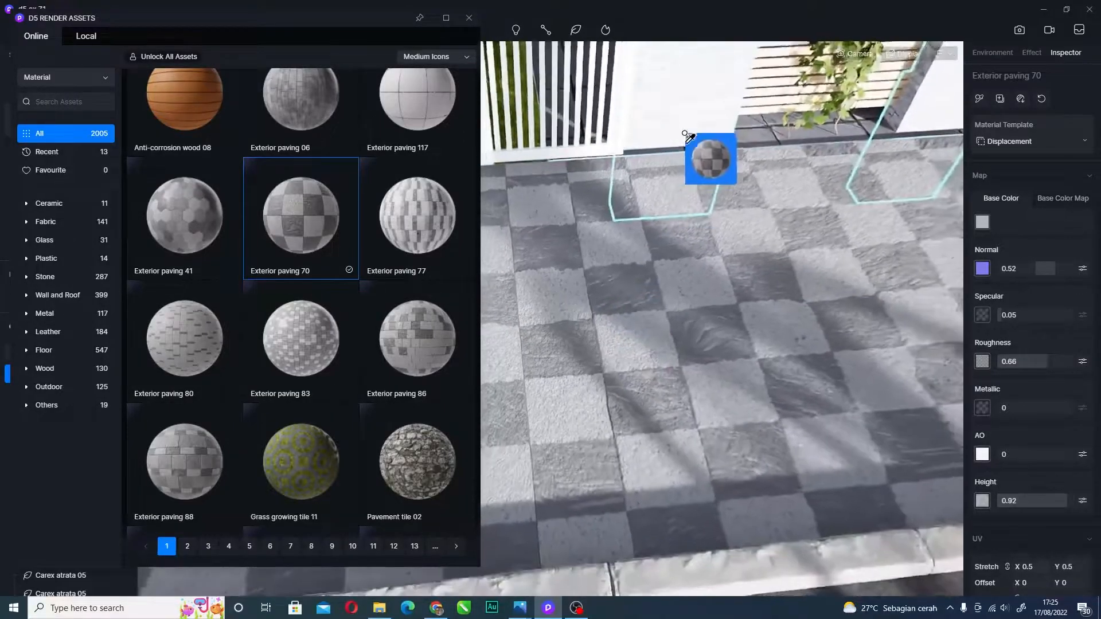
{"action": "right_click_drag", "start_coordinate": [674, 487], "coordinate": [696, 408]}
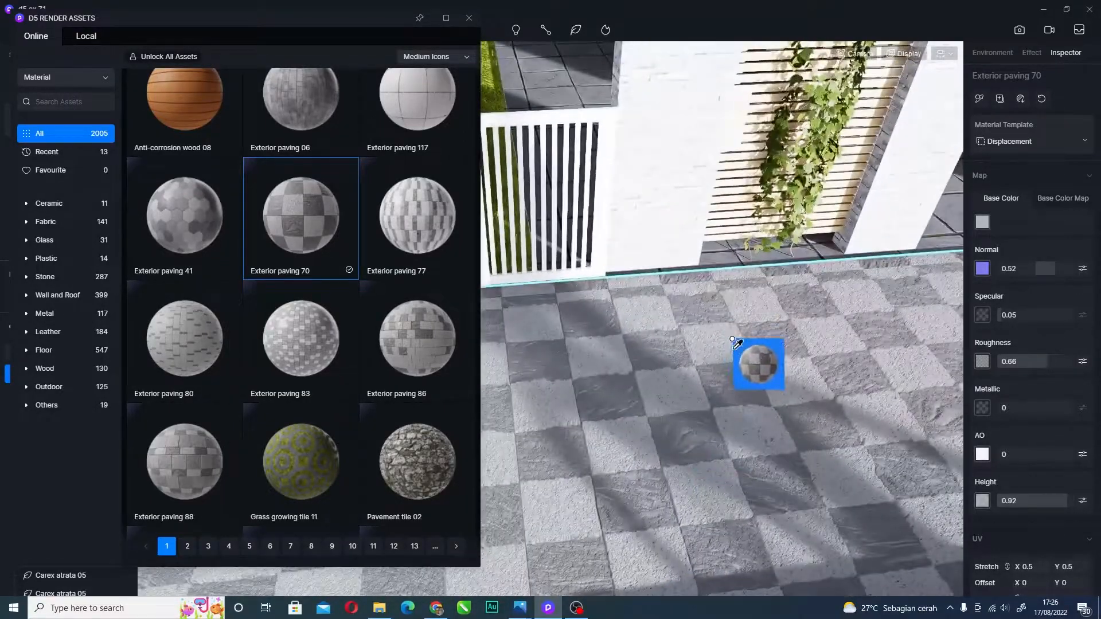
{"action": "right_click_drag", "start_coordinate": [733, 339], "coordinate": [751, 358]}
{"action": "left_click_drag", "start_coordinate": [1067, 502], "coordinate": [607, 414]}
{"action": "right_click_drag", "start_coordinate": [740, 218], "coordinate": [657, 328]}
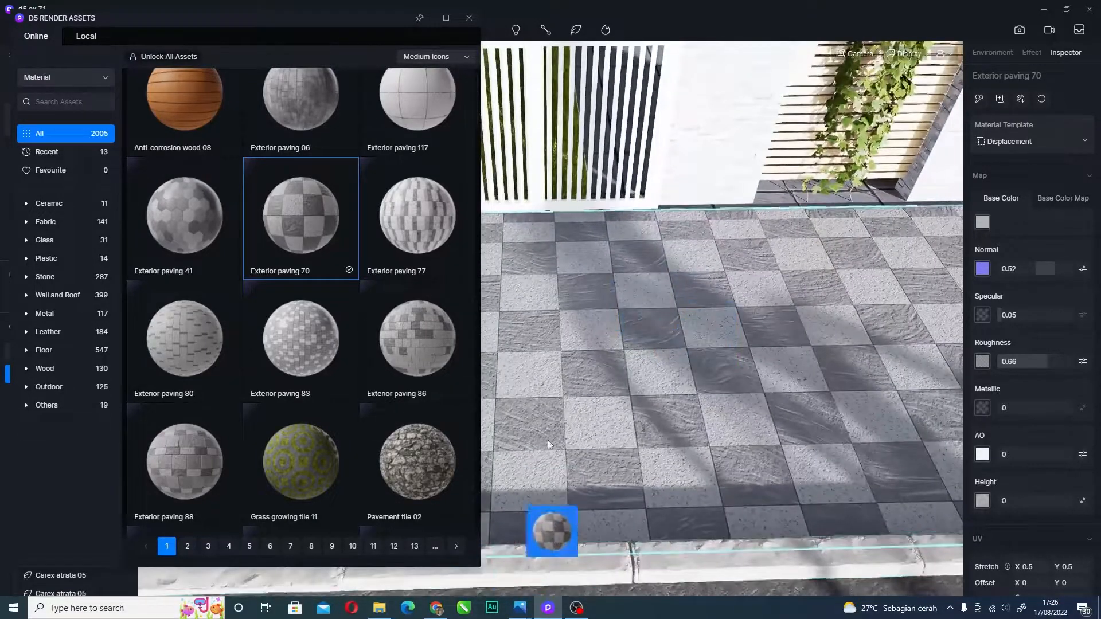
- Reapply Exterior paving 70 to the floor and check its material properties
{"action": "left_click", "coordinate": [1035, 52]}
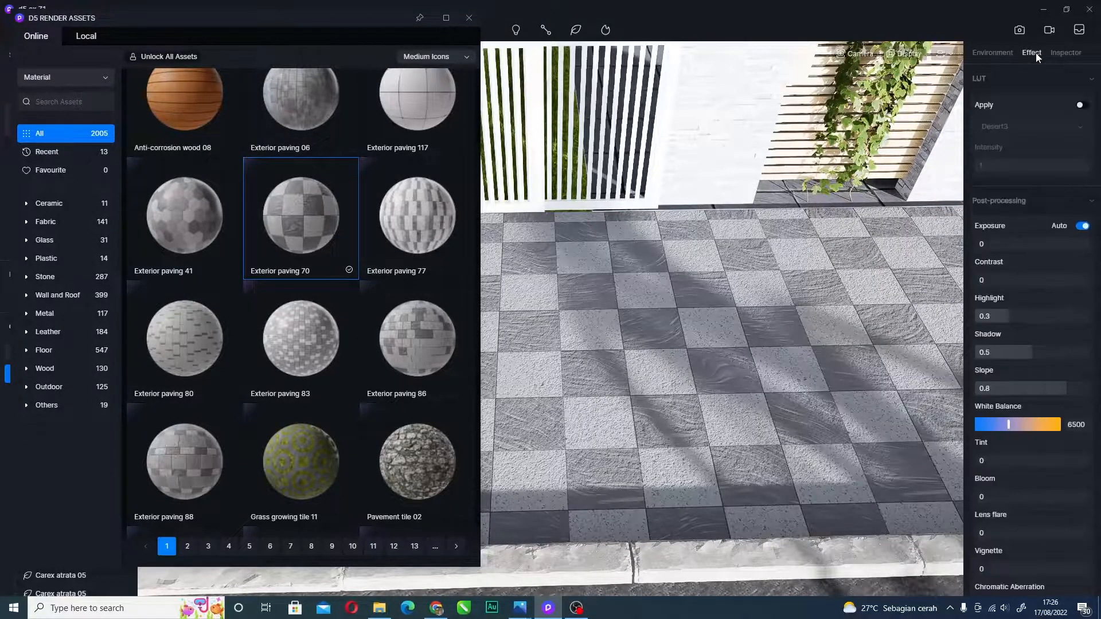
{"action": "scroll", "coordinate": [694, 364], "scroll_direction": "up", "scroll_amount": 4}
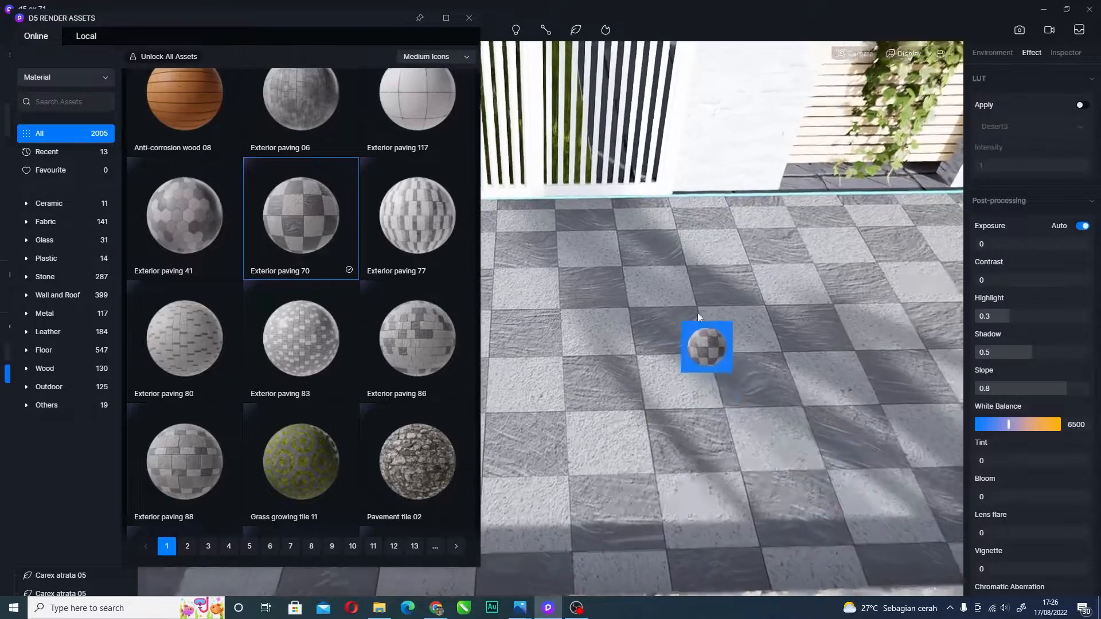
{"action": "scroll", "coordinate": [677, 367], "scroll_direction": "up", "scroll_amount": 3}
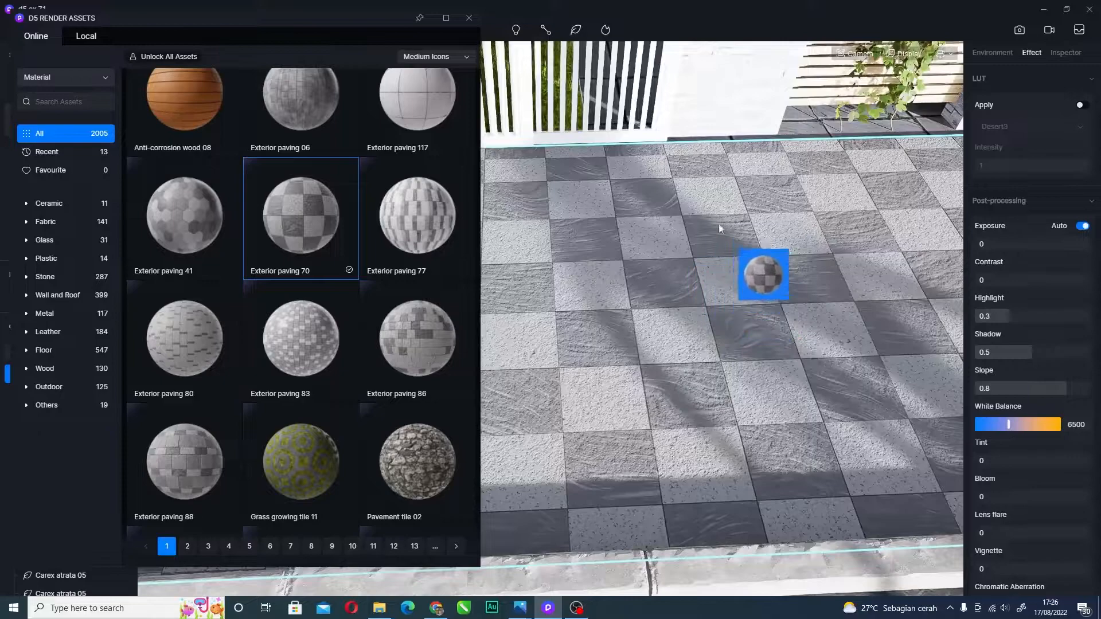
{"action": "left_click", "coordinate": [736, 266]}
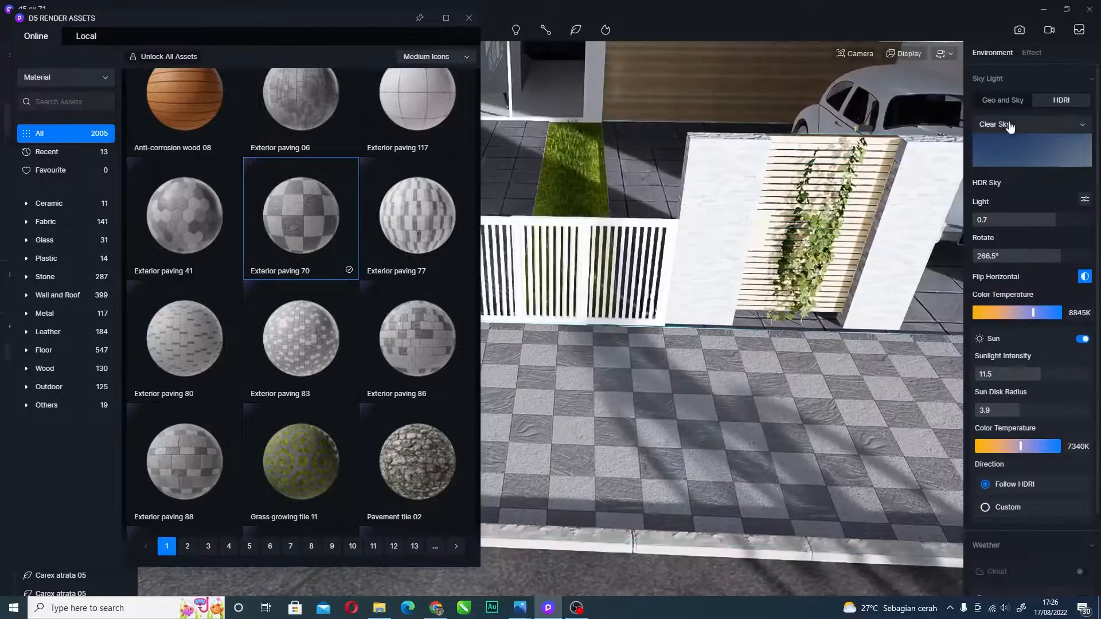
{"action": "left_click", "coordinate": [1066, 53]}
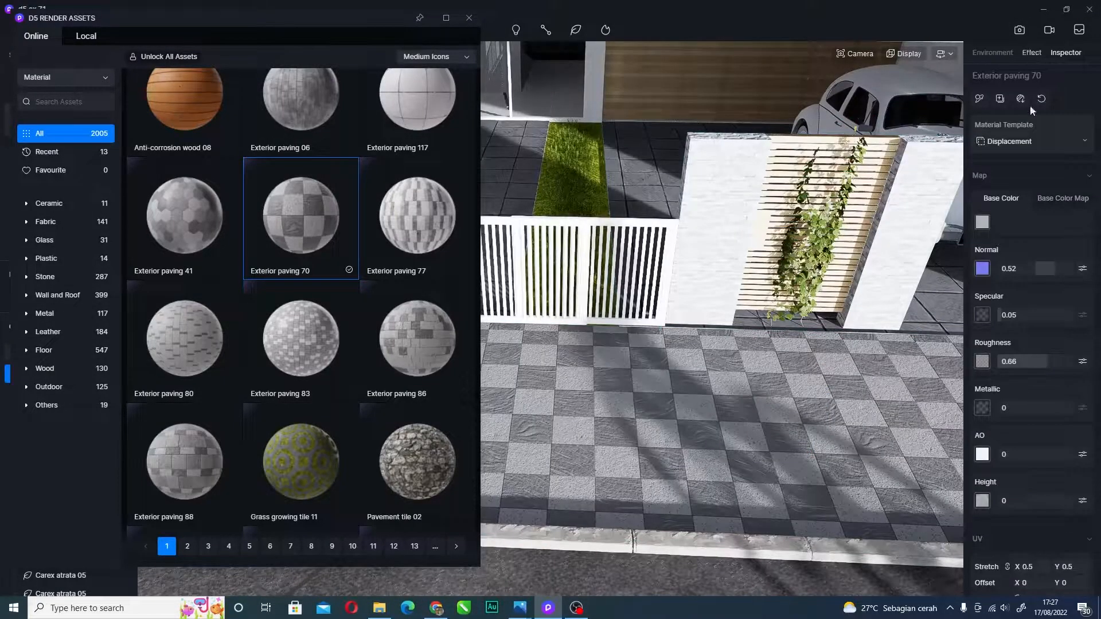
{"action": "scroll", "coordinate": [1028, 394], "scroll_direction": "down", "scroll_amount": 3}
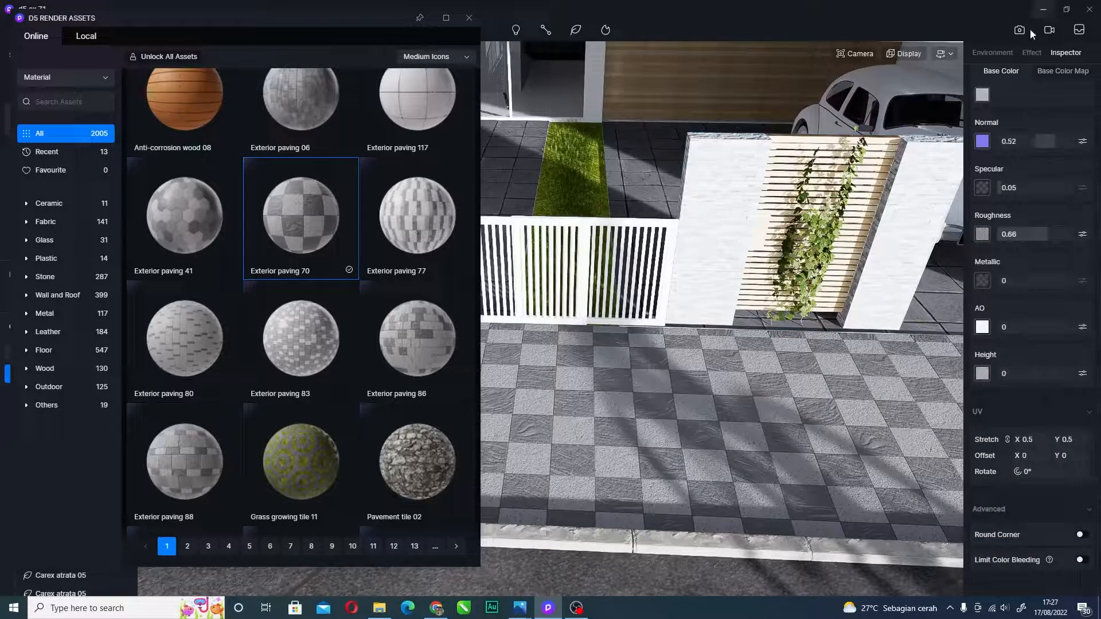
- Try the Desert3 LUT colour grade, browse the presets, then switch it off
{"action": "left_click", "coordinate": [1028, 56]}
{"action": "scroll", "coordinate": [688, 254], "scroll_direction": "down", "scroll_amount": 3}
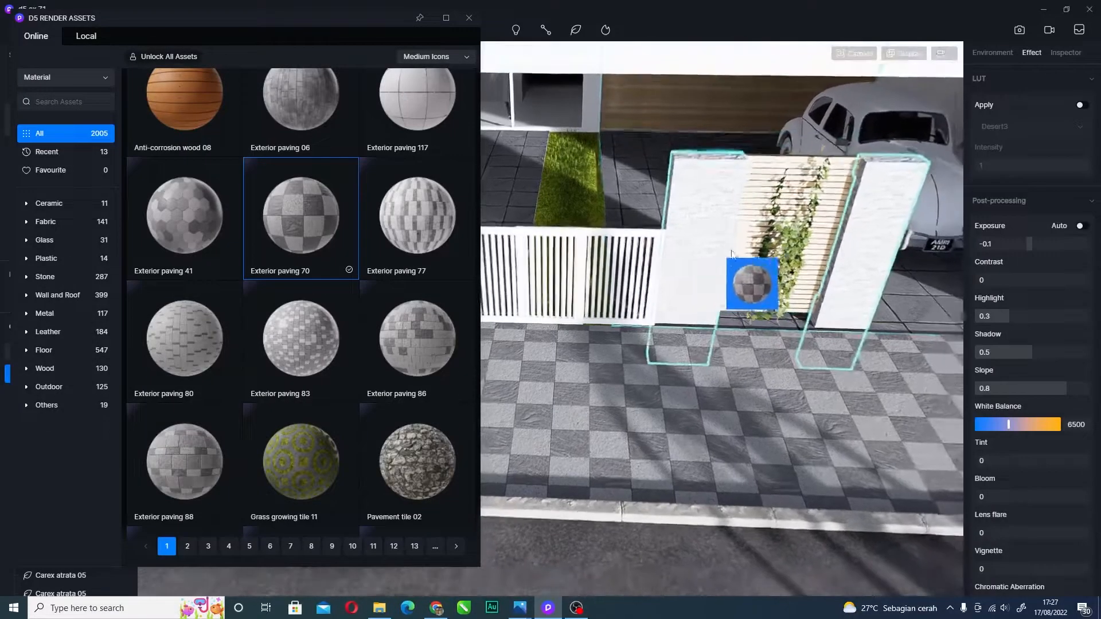
{"action": "scroll", "coordinate": [737, 258], "scroll_direction": "down", "scroll_amount": 3}
{"action": "right_click_drag", "start_coordinate": [728, 384], "coordinate": [738, 315]}
{"action": "left_click", "coordinate": [1081, 107]}
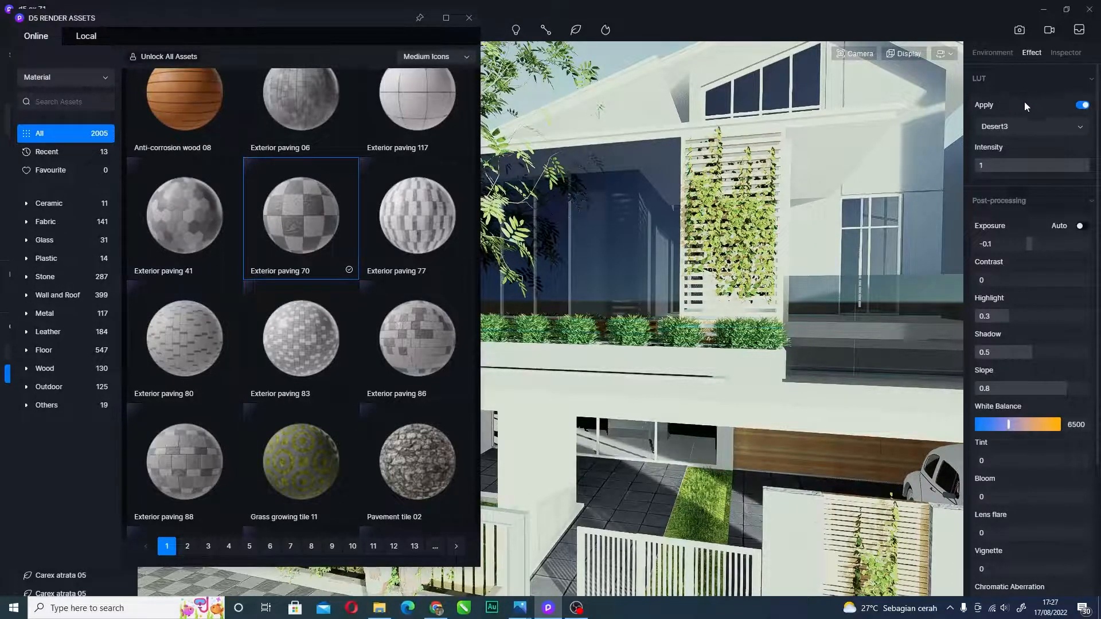
{"action": "left_click_drag", "start_coordinate": [680, 217], "coordinate": [1089, 115]}
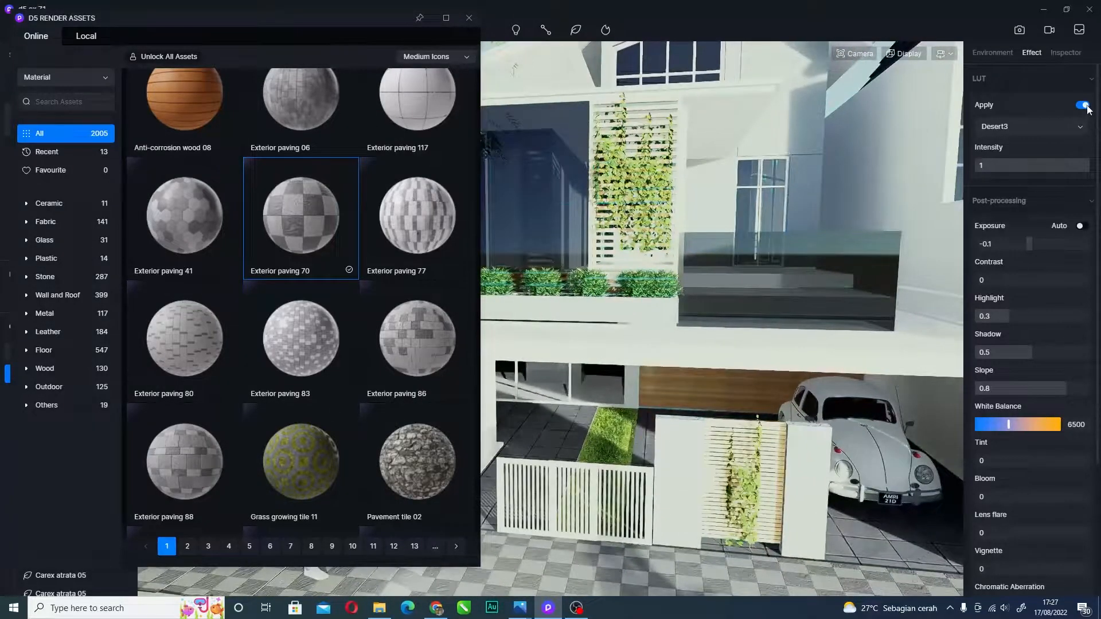
{"action": "left_click", "coordinate": [1079, 131]}
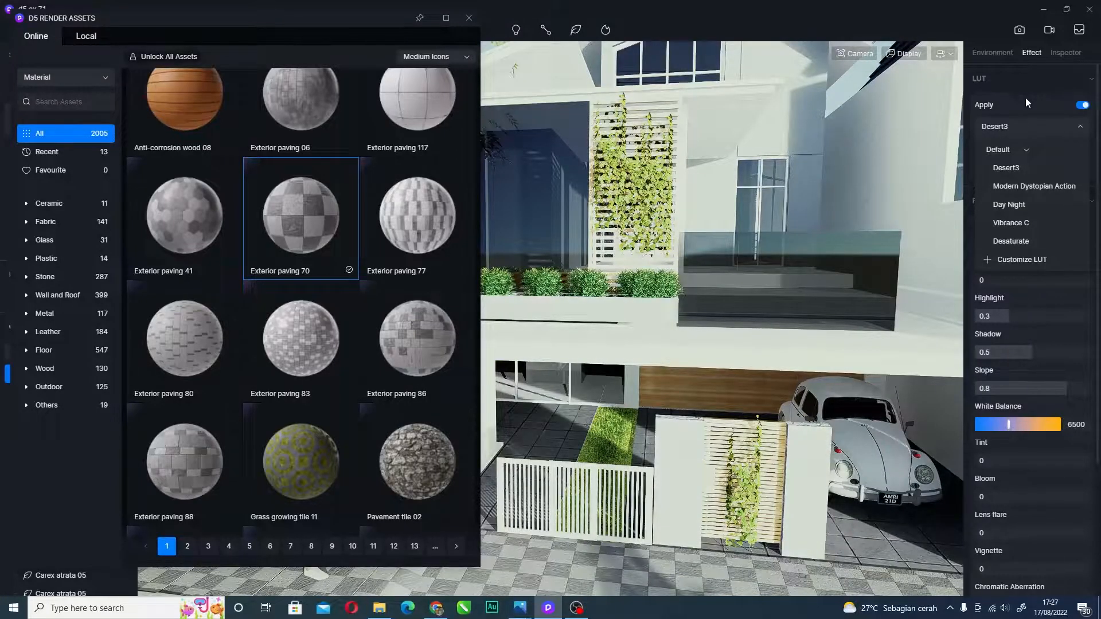
{"action": "left_click", "coordinate": [1026, 99]}
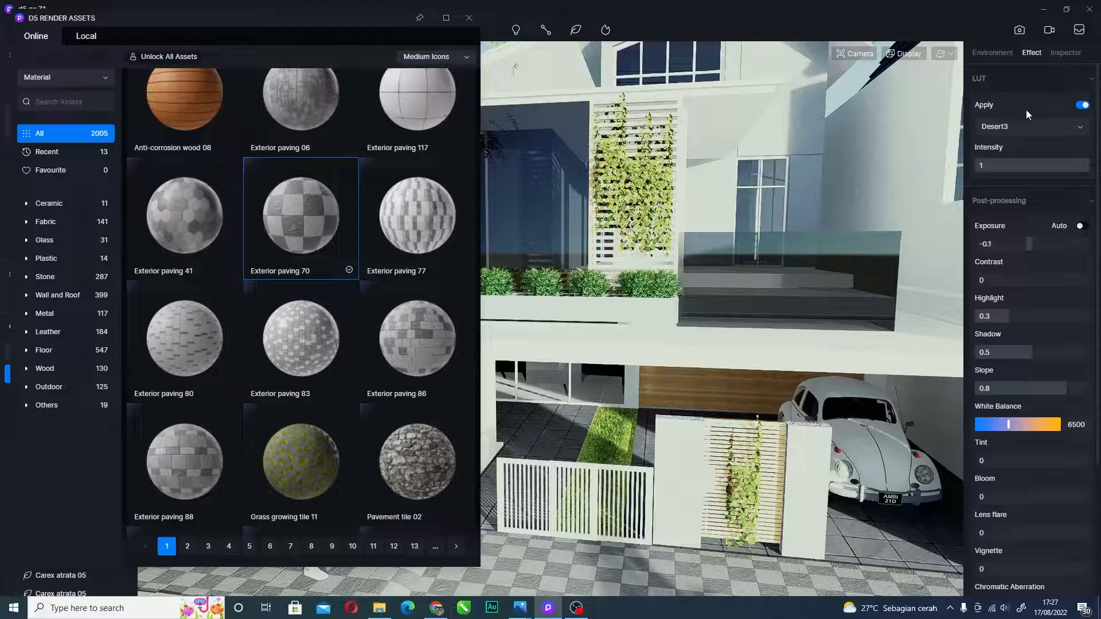
{"action": "left_click", "coordinate": [1082, 106]}
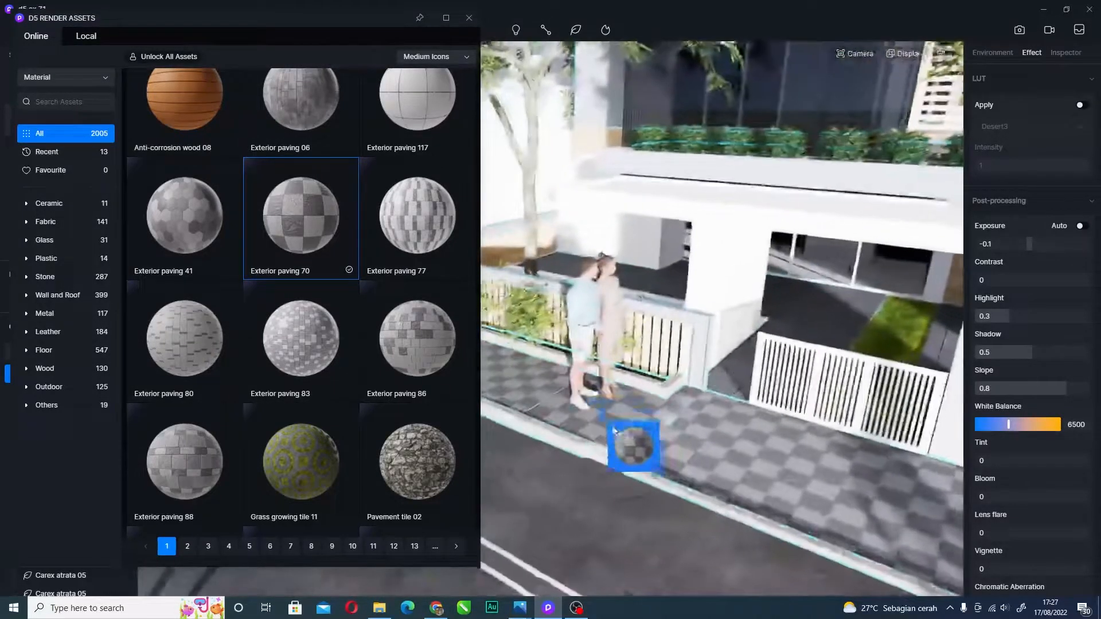
{"action": "left_click_drag", "start_coordinate": [614, 431], "coordinate": [787, 403]}
{"action": "right_click_drag", "start_coordinate": [786, 400], "coordinate": [894, 287]}
- With auto exposure off, set exposure 0.26, contrast -0.19, highlight 0.36, shadow 0.38, and save
{"action": "left_click", "coordinate": [1081, 227]}
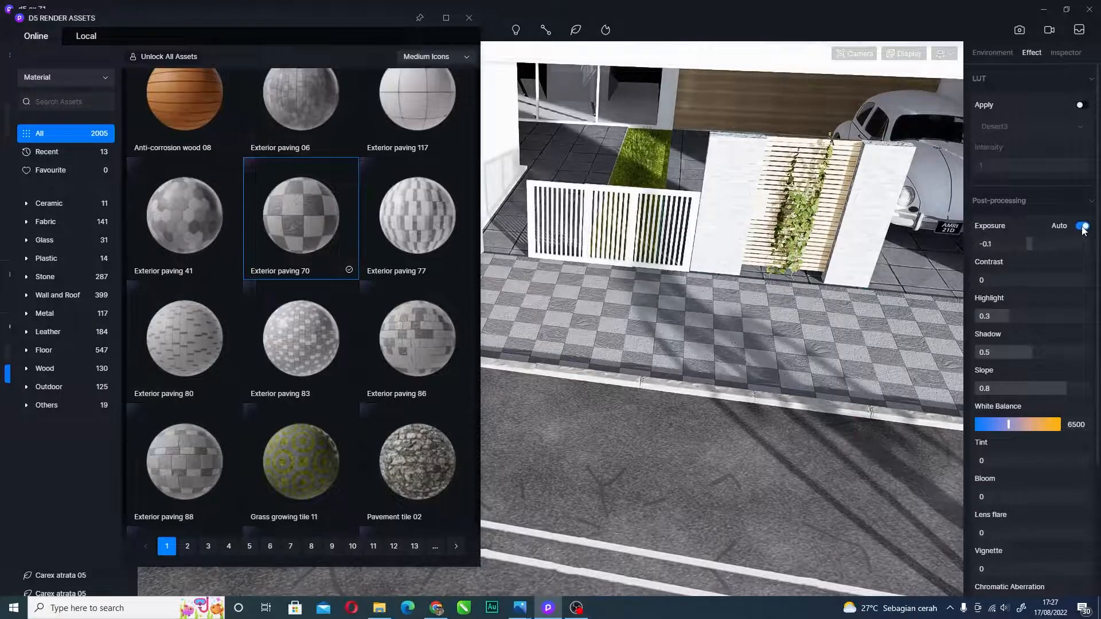
{"action": "right_click_drag", "start_coordinate": [642, 280], "coordinate": [657, 93]}
{"action": "left_click_drag", "start_coordinate": [806, 277], "coordinate": [829, 445]}
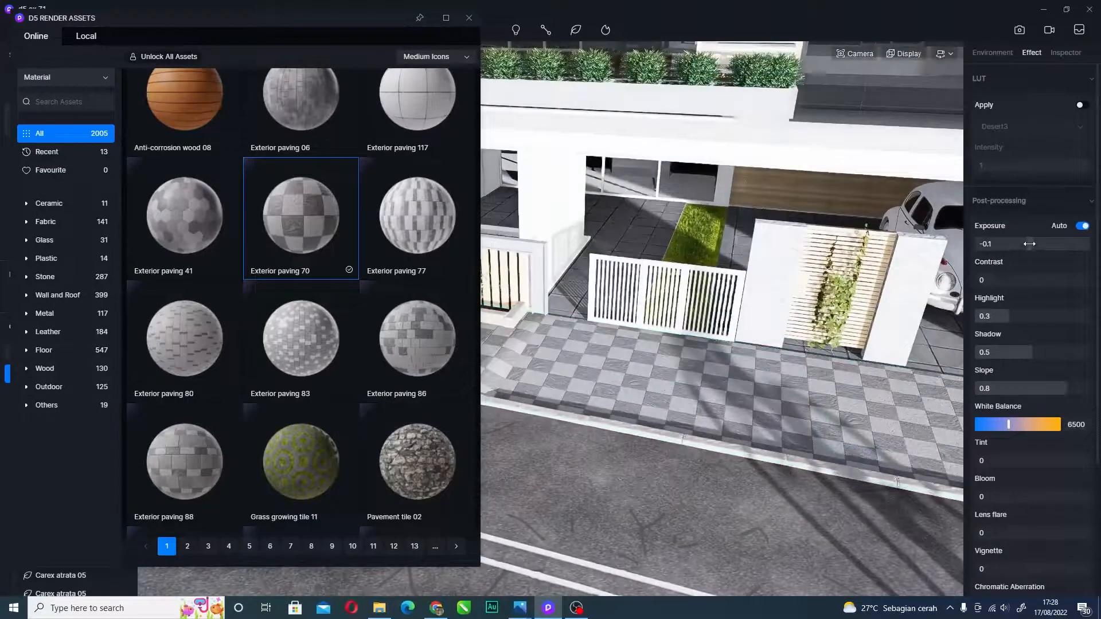
{"action": "left_click_drag", "start_coordinate": [1033, 244], "coordinate": [1022, 358]}
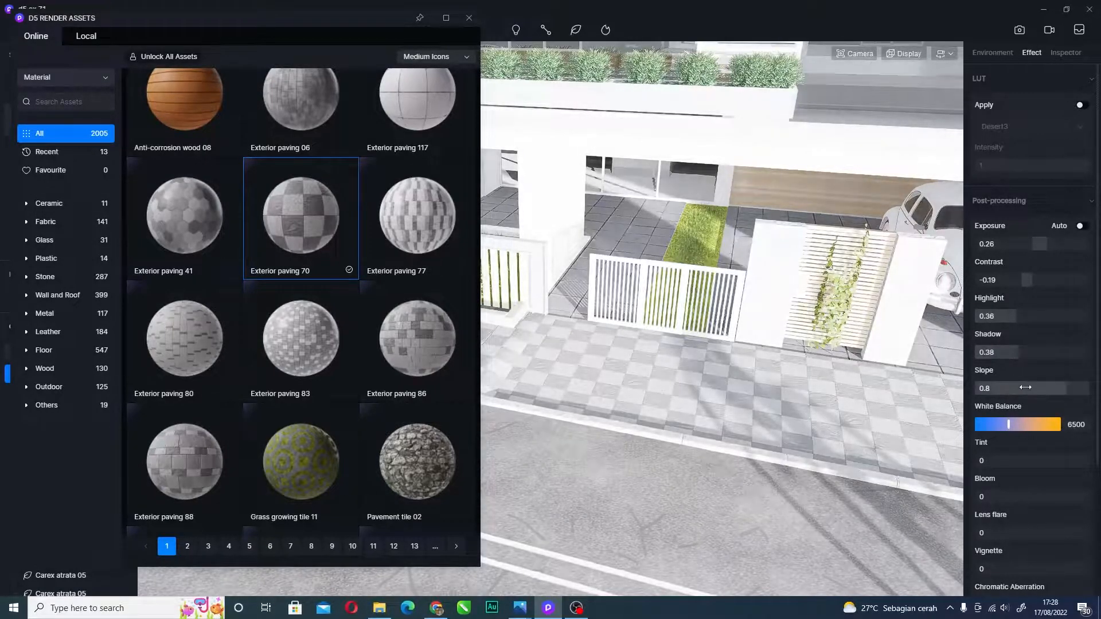
{"action": "key", "text": "ctrl+s"}
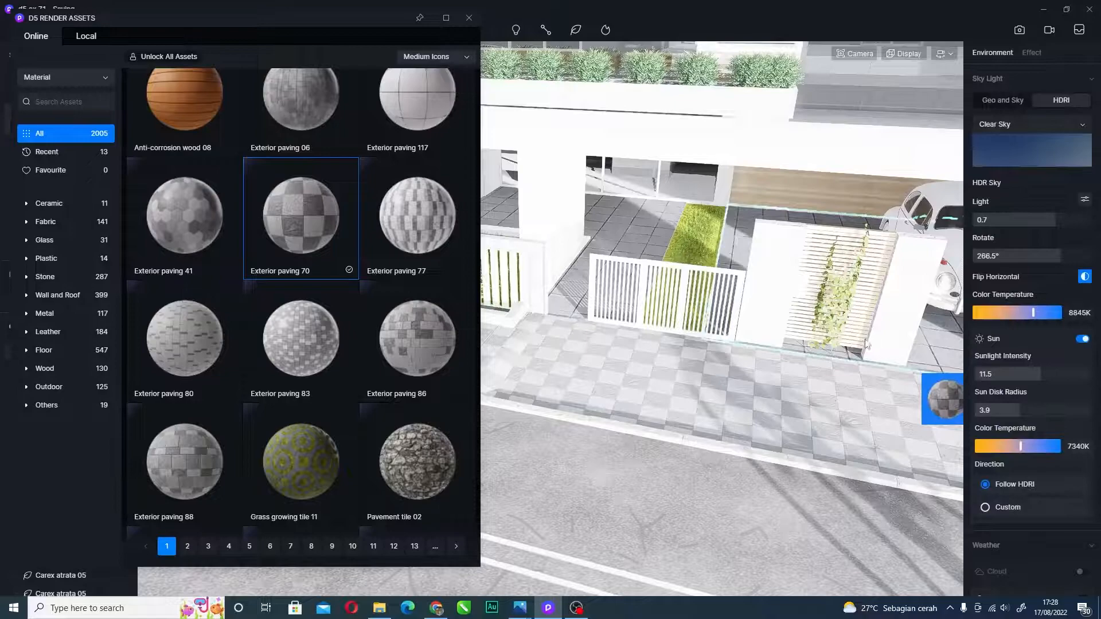
- Adjust the Sky Light strength in the sky and lighting settings while framing the house facade
{"action": "mouse_move", "coordinate": [770, 311]}
{"action": "left_mouse_down"}
{"action": "mouse_move", "coordinate": [695, 224]}
{"action": "mouse_move", "coordinate": [705, 215]}
{"action": "mouse_move", "coordinate": [766, 271]}
{"action": "mouse_move", "coordinate": [731, 248]}
{"action": "mouse_move", "coordinate": [712, 324]}
{"action": "mouse_move", "coordinate": [743, 350]}
{"action": "mouse_move", "coordinate": [674, 314]}
{"action": "mouse_move", "coordinate": [852, 264]}
{"action": "mouse_move", "coordinate": [780, 327]}
{"action": "left_mouse_up"}
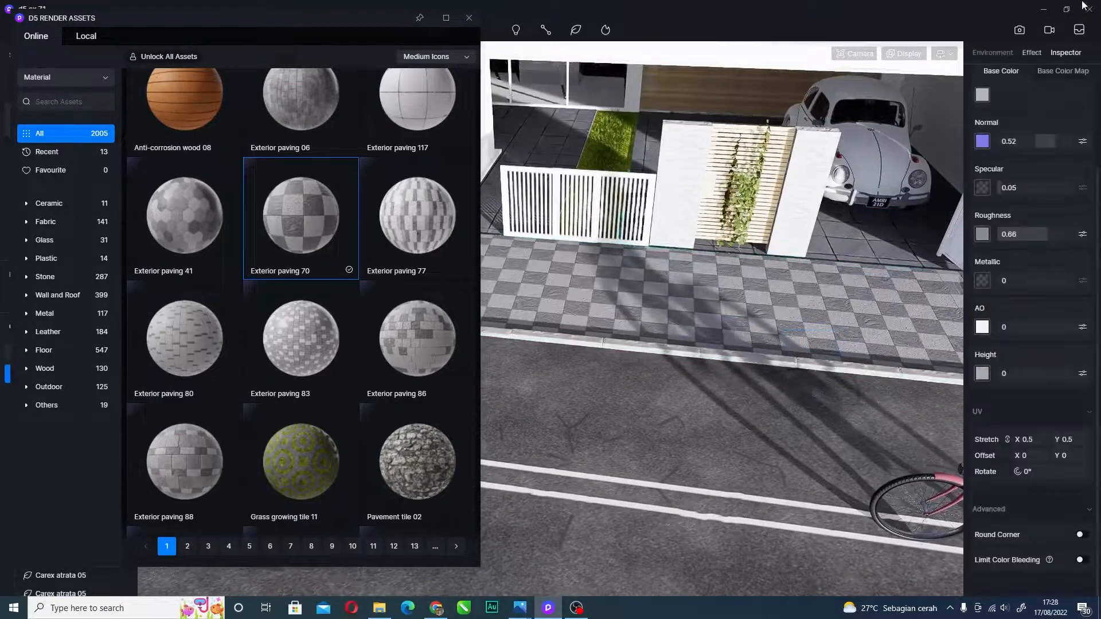
{"action": "left_click", "coordinate": [1007, 52]}
{"action": "scroll", "coordinate": [746, 304], "scroll_direction": "up", "scroll_amount": 1}
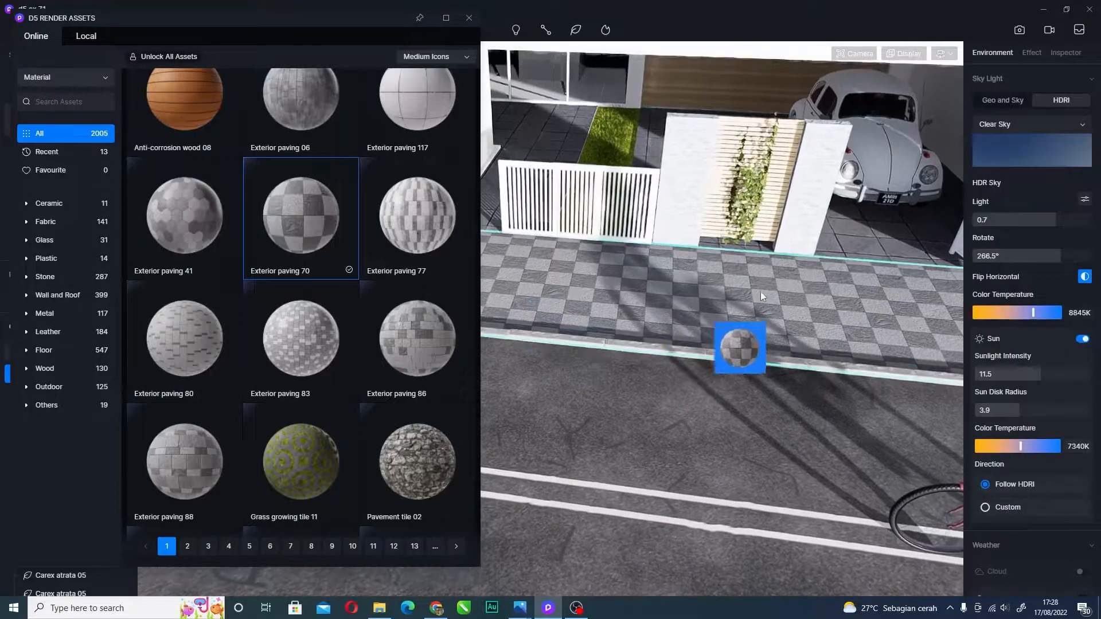
{"action": "scroll", "coordinate": [755, 294], "scroll_direction": "down", "scroll_amount": 1}
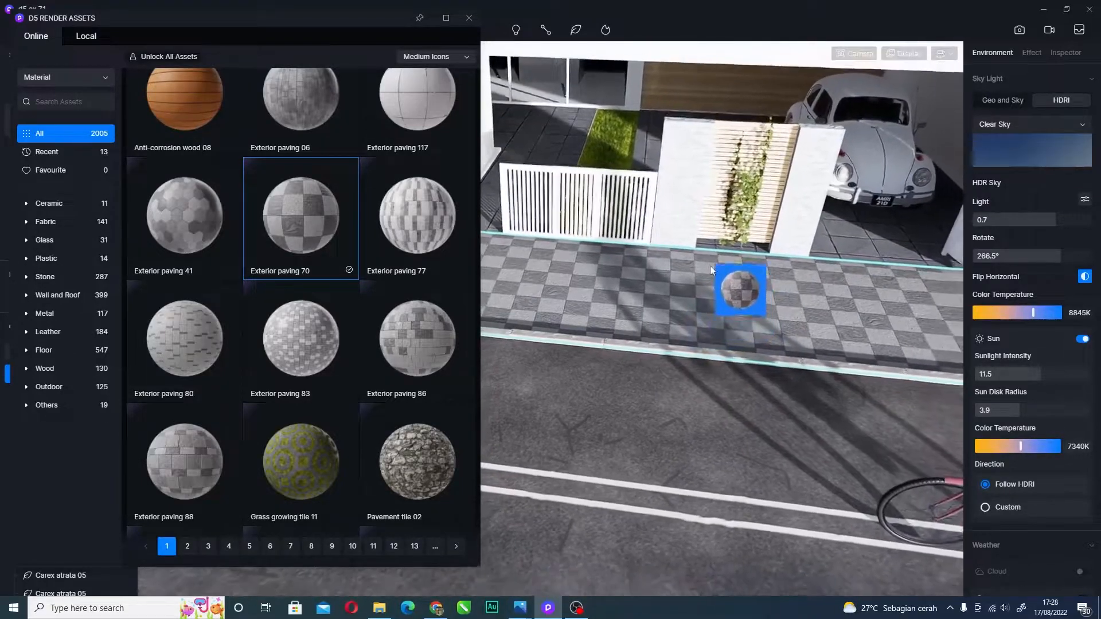
{"action": "right_click_drag", "start_coordinate": [708, 307], "coordinate": [601, 313]}
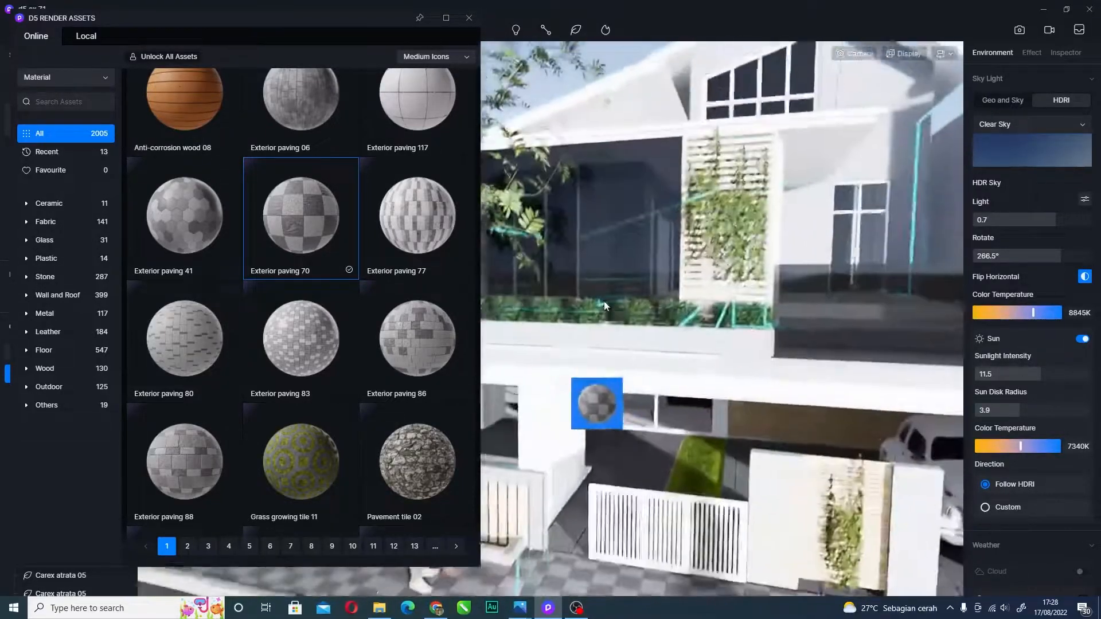
{"action": "mouse_move", "coordinate": [1065, 224]}
{"action": "left_mouse_down"}
{"action": "mouse_move", "coordinate": [1047, 226]}
{"action": "mouse_move", "coordinate": [1080, 228]}
{"action": "mouse_move", "coordinate": [1053, 222]}
{"action": "left_mouse_up"}
{"action": "scroll", "coordinate": [827, 233], "scroll_direction": "down", "scroll_amount": 3}
{"action": "left_click_drag", "start_coordinate": [682, 224], "coordinate": [709, 182]}
{"action": "scroll", "coordinate": [711, 180], "scroll_direction": "down", "scroll_amount": 6}
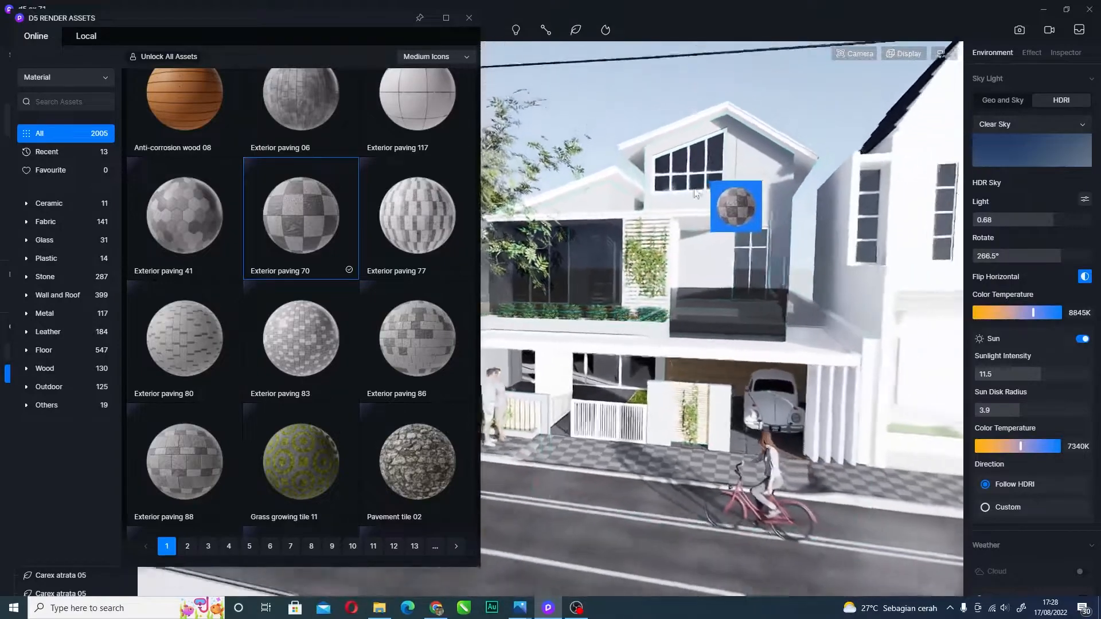
{"action": "right_click_drag", "start_coordinate": [698, 275], "coordinate": [683, 268]}
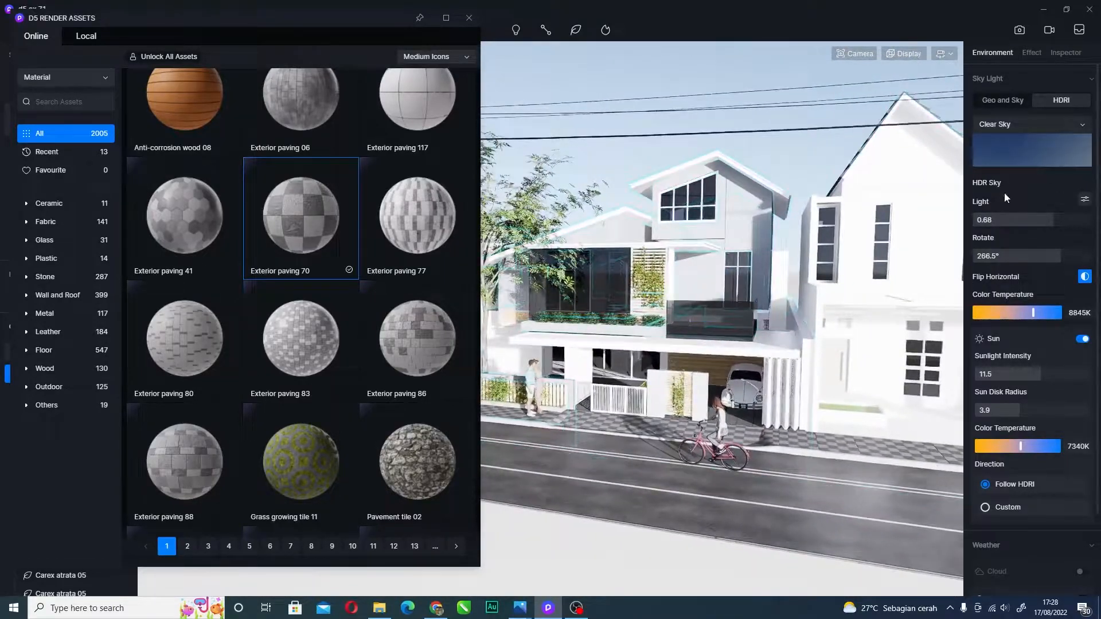
{"action": "left_click_drag", "start_coordinate": [1052, 225], "coordinate": [1037, 263]}
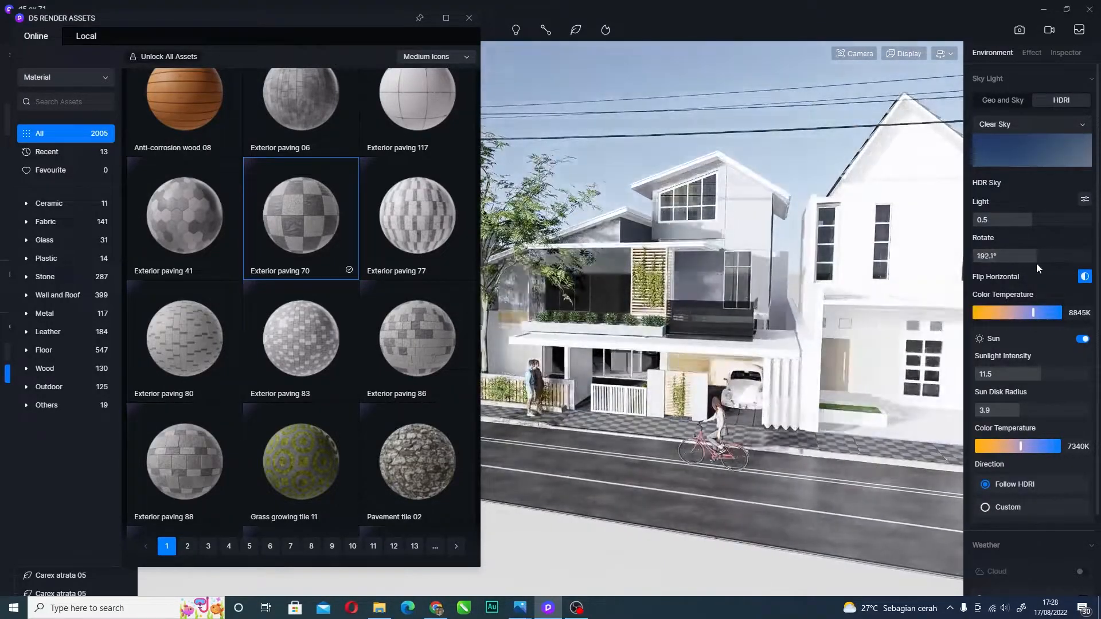
{"action": "left_click_drag", "start_coordinate": [301, 216], "coordinate": [734, 367]}
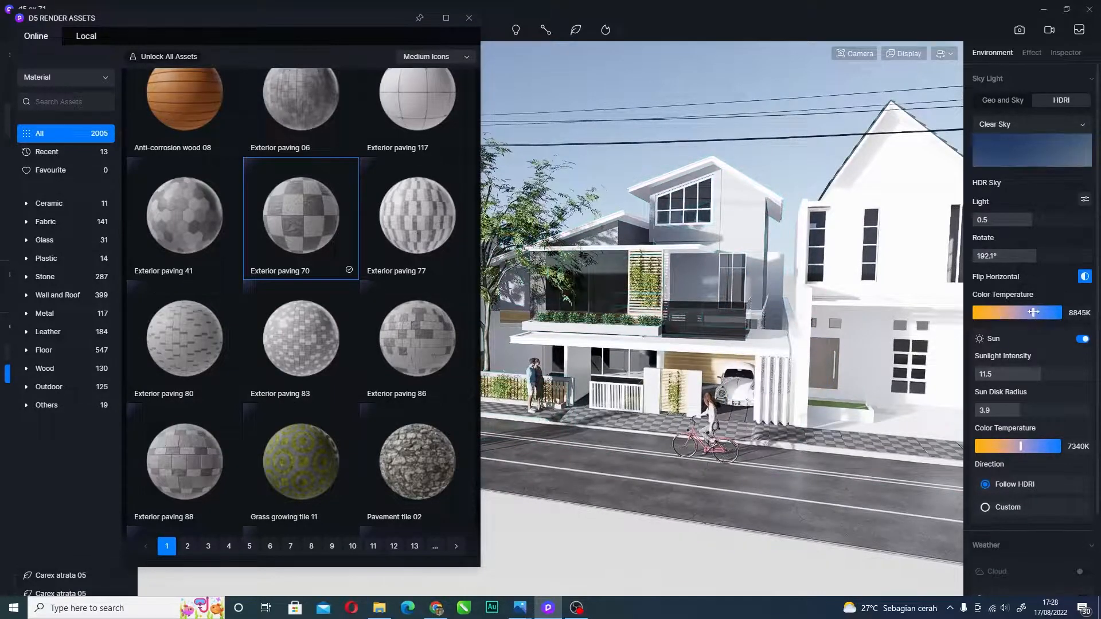
- Set HDR colour temperature 8200K, sunlight intensity 14.6, sun disk radius 4.1 and sun temperature 7600K
{"action": "left_click_drag", "start_coordinate": [1023, 313], "coordinate": [1025, 314]}
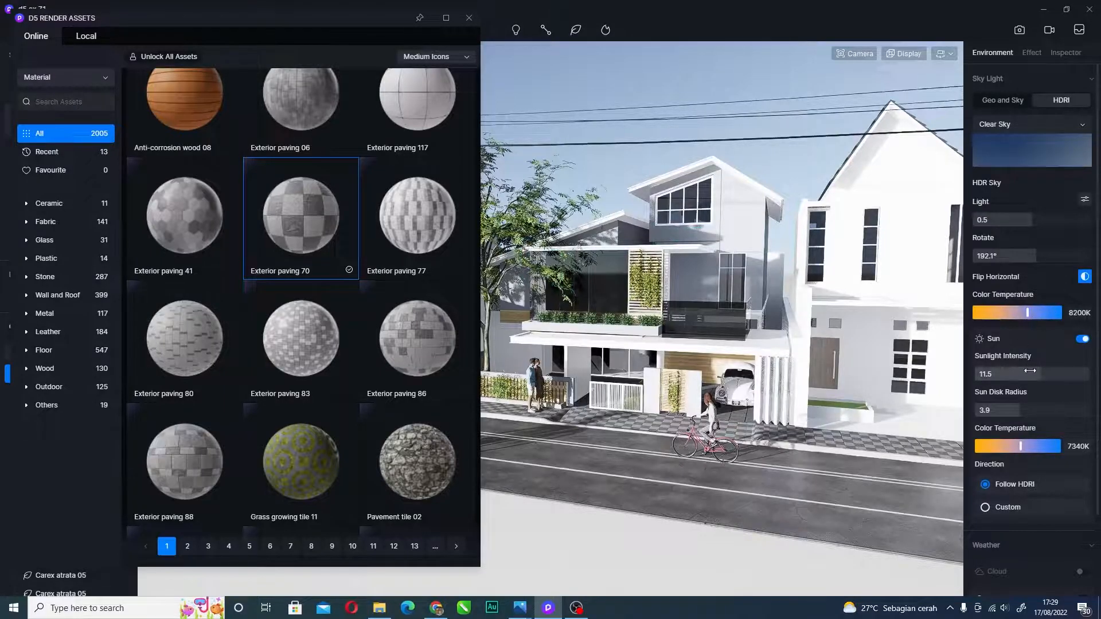
{"action": "left_click_drag", "start_coordinate": [1011, 378], "coordinate": [1043, 376]}
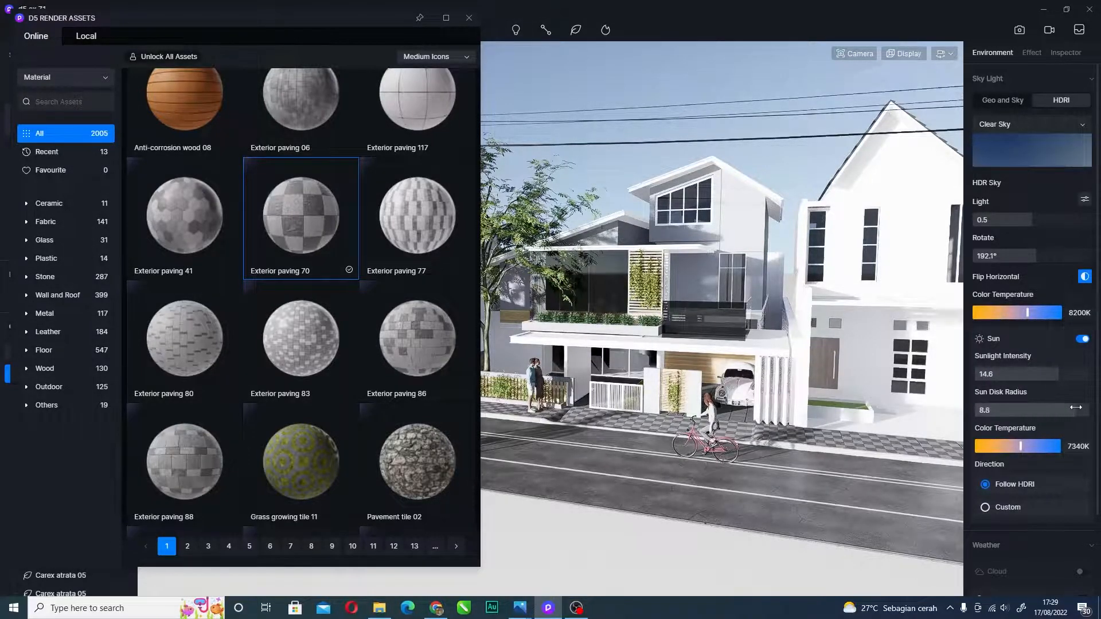
{"action": "left_click_drag", "start_coordinate": [1000, 406], "coordinate": [1089, 409]}
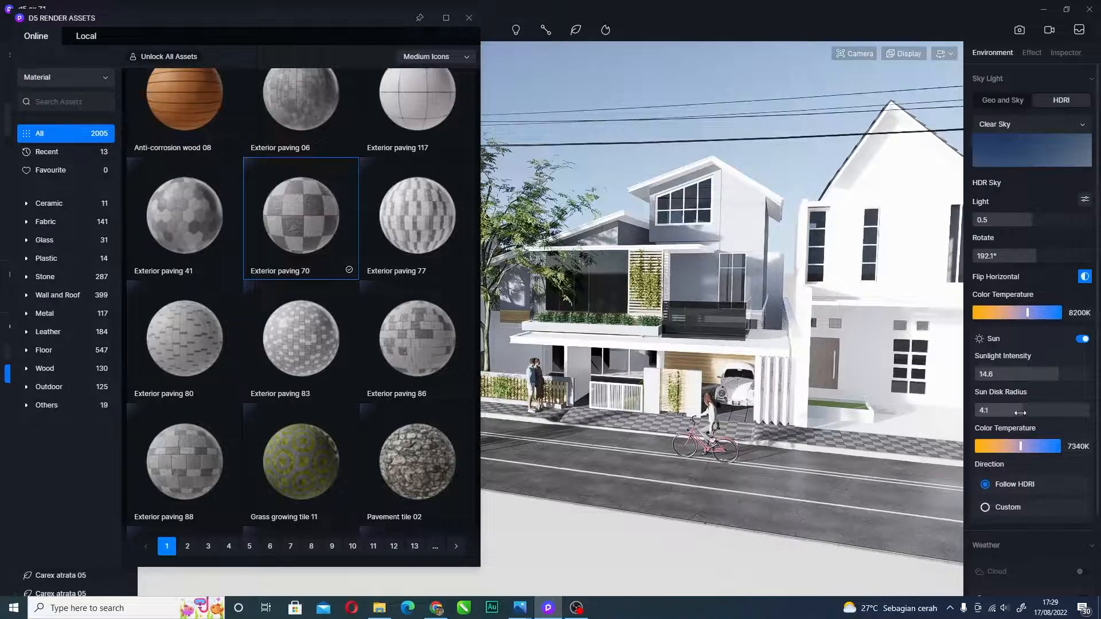
{"action": "left_click_drag", "start_coordinate": [1022, 446], "coordinate": [980, 444]}
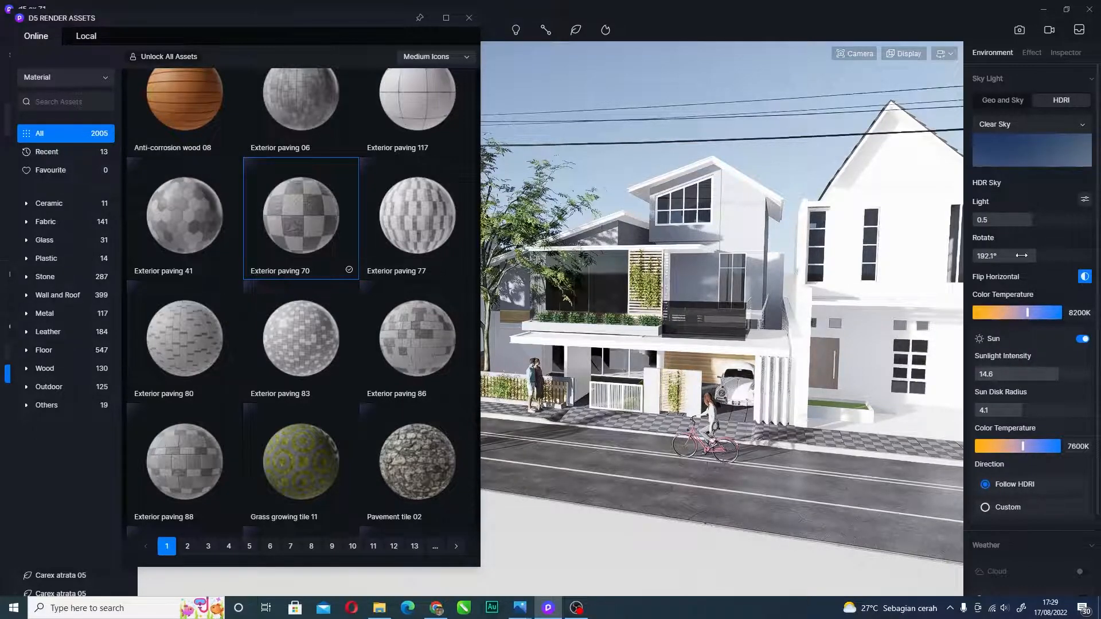
{"action": "left_click", "coordinate": [1058, 156]}
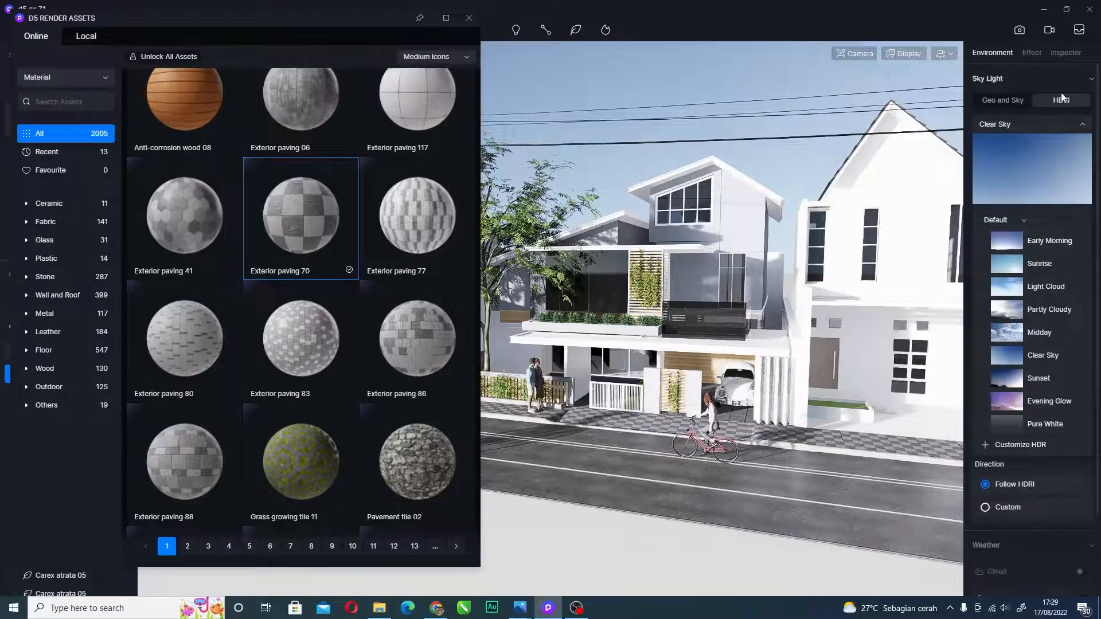
{"action": "left_click", "coordinate": [998, 56]}
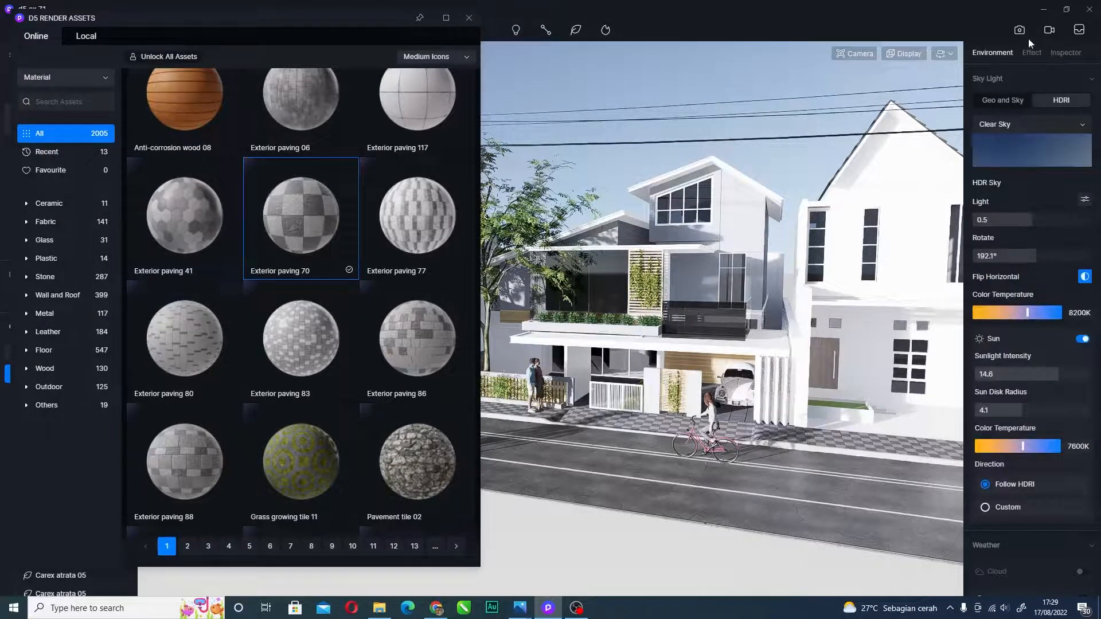
- Select the sidewalk paving material and turn on Round Corner
{"action": "left_click", "coordinate": [1069, 52]}
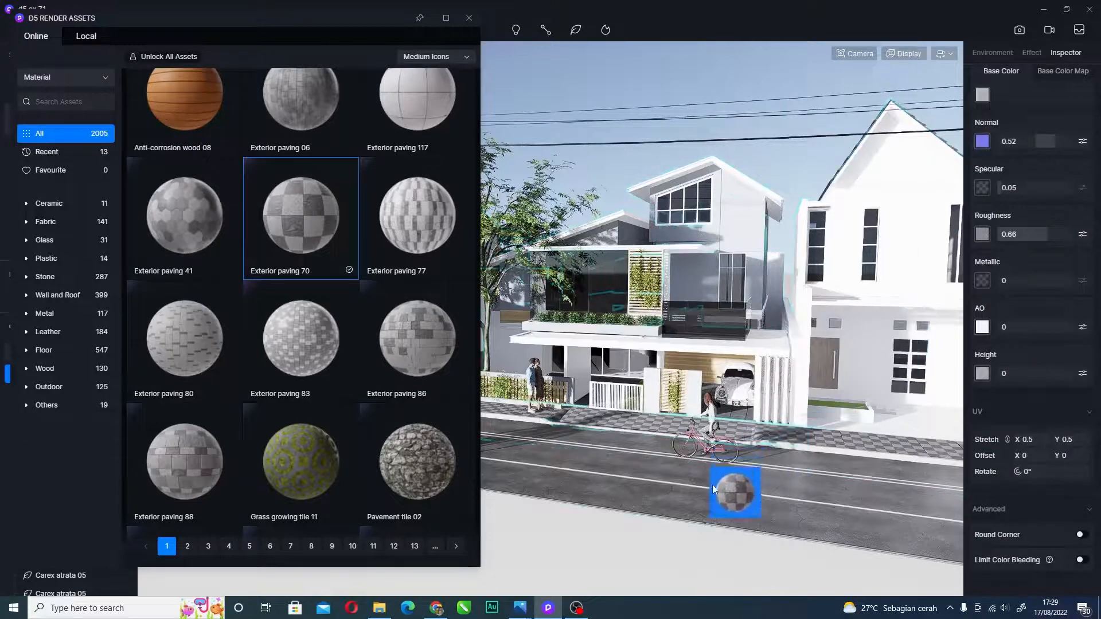
{"action": "left_click", "coordinate": [717, 481]}
{"action": "left_click", "coordinate": [1081, 534]}
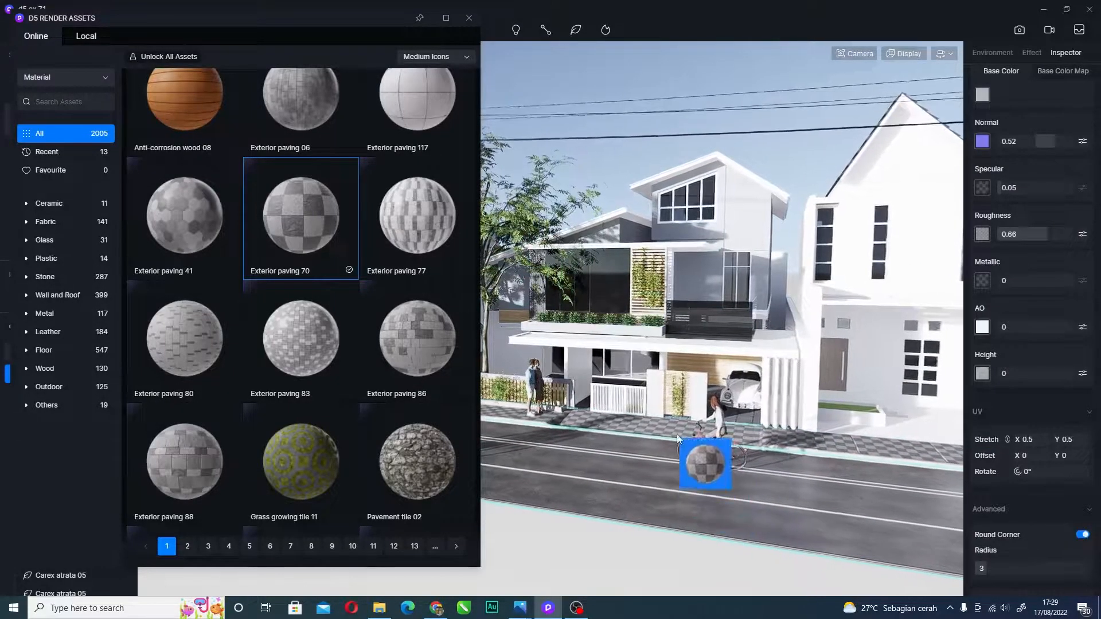
{"action": "scroll", "coordinate": [685, 445], "scroll_direction": "up", "scroll_amount": 1}
{"action": "scroll", "coordinate": [685, 447], "scroll_direction": "up", "scroll_amount": 8}
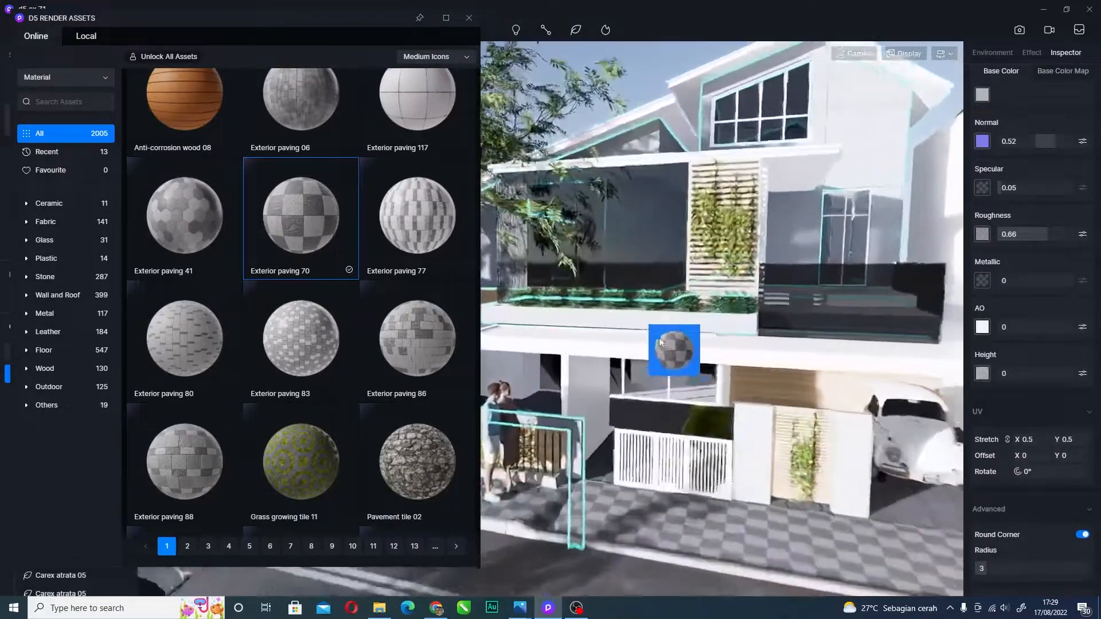
{"action": "right_click_drag", "start_coordinate": [661, 343], "coordinate": [698, 508]}
{"action": "scroll", "coordinate": [758, 378], "scroll_direction": "up", "scroll_amount": 4}
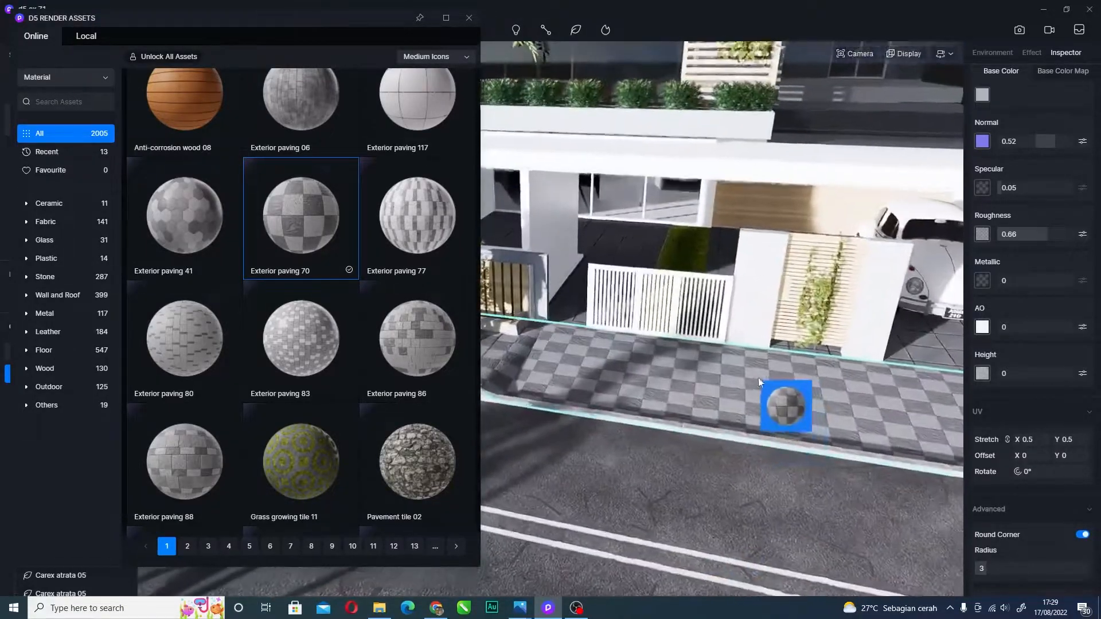
{"action": "scroll", "coordinate": [1010, 540], "scroll_direction": "down", "scroll_amount": 2}
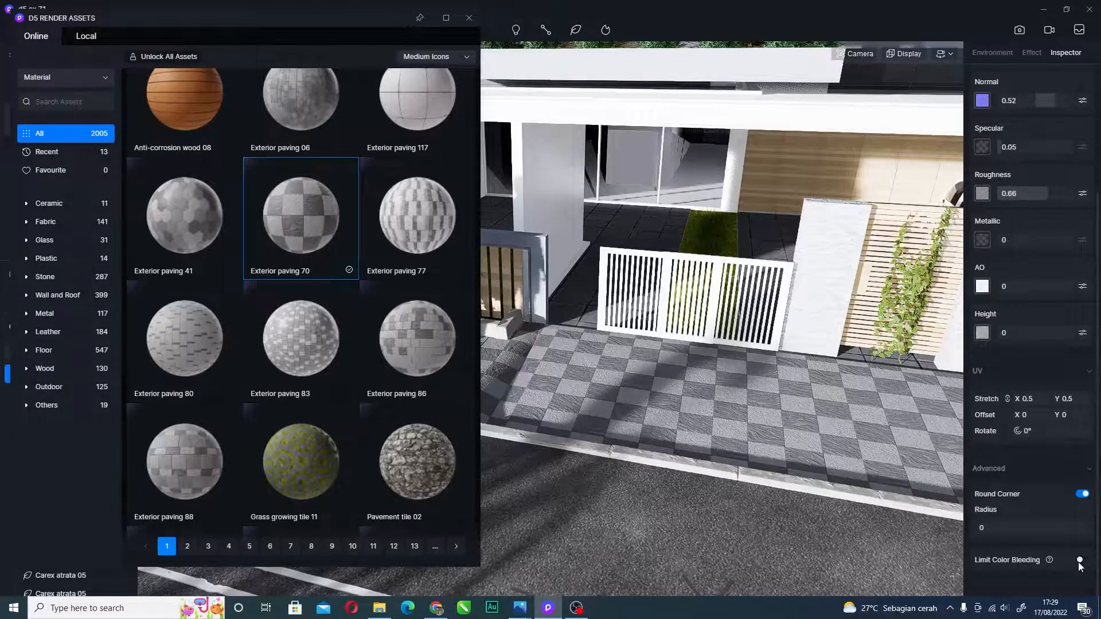
- Turn Round Corner off, enlarge the tile scale, then deselect and undo the tile change
{"action": "left_click", "coordinate": [1083, 495]}
{"action": "left_click_drag", "start_coordinate": [1035, 442], "coordinate": [1048, 474]}
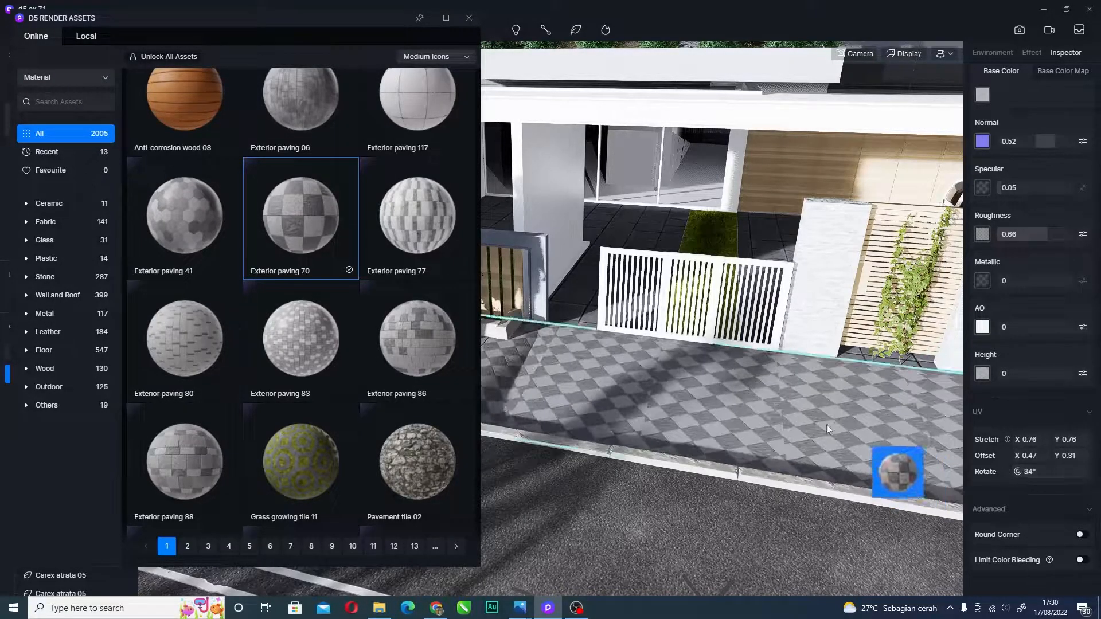
{"action": "key", "text": "Escape"}
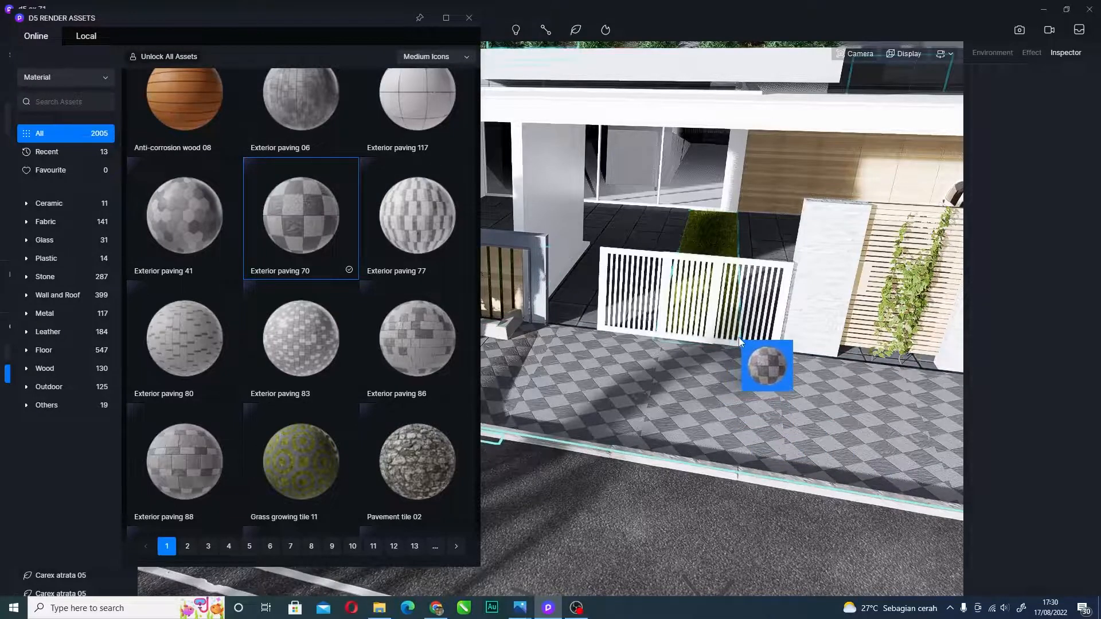
{"action": "key", "text": "ctrl+z"}
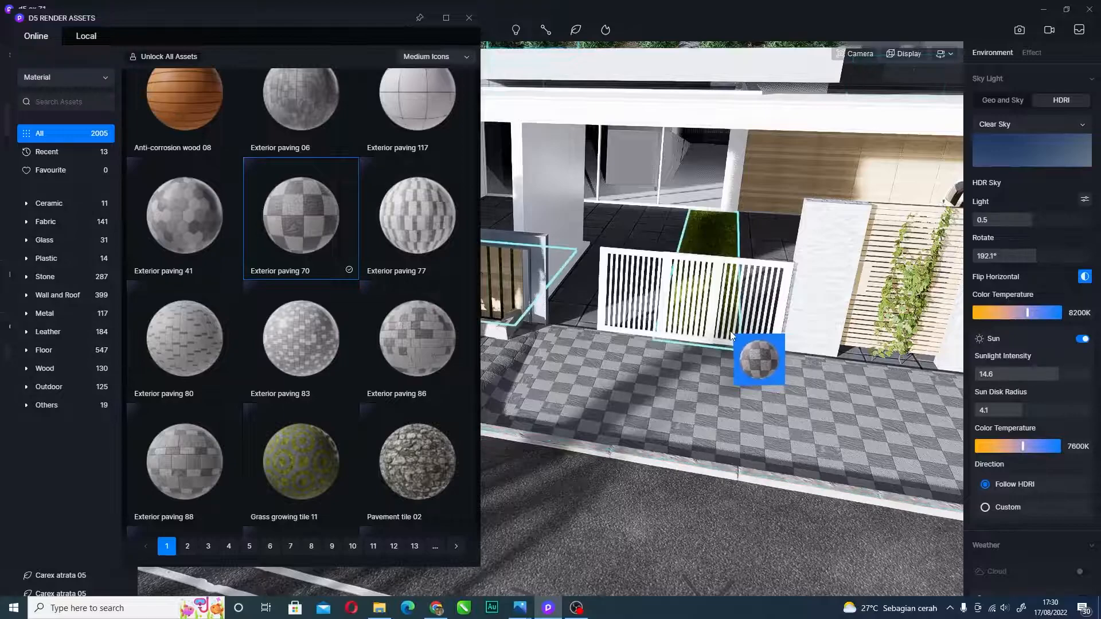
- Drop the carried paving material onto the sidewalk
{"action": "mouse_move", "coordinate": [733, 349]}
{"action": "right_mouse_down"}
{"action": "mouse_move", "coordinate": [706, 347]}
{"action": "mouse_move", "coordinate": [735, 377]}
{"action": "mouse_move", "coordinate": [715, 357]}
{"action": "right_mouse_up"}
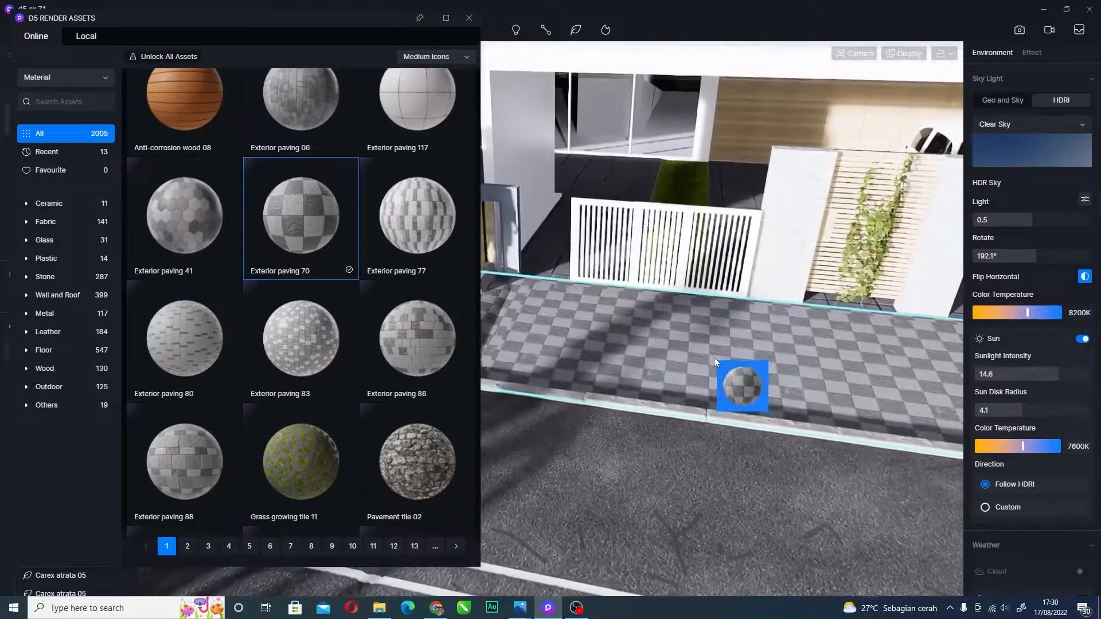
{"action": "scroll", "coordinate": [694, 371], "scroll_direction": "up", "scroll_amount": 5}
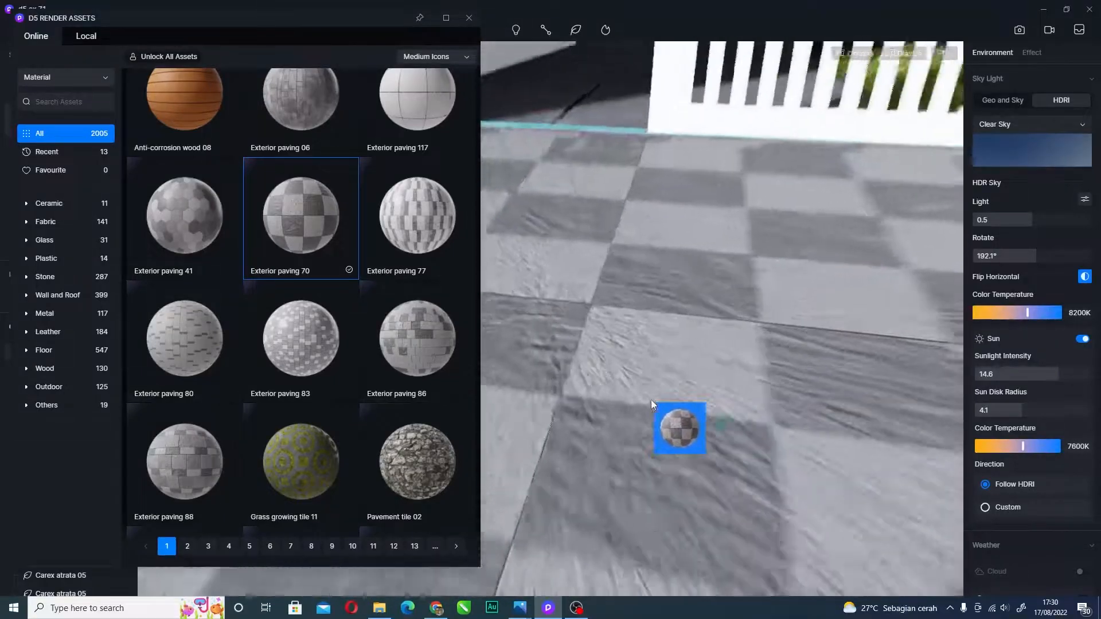
{"action": "scroll", "coordinate": [651, 400], "scroll_direction": "down", "scroll_amount": 5}
{"action": "scroll", "coordinate": [663, 346], "scroll_direction": "down", "scroll_amount": 5}
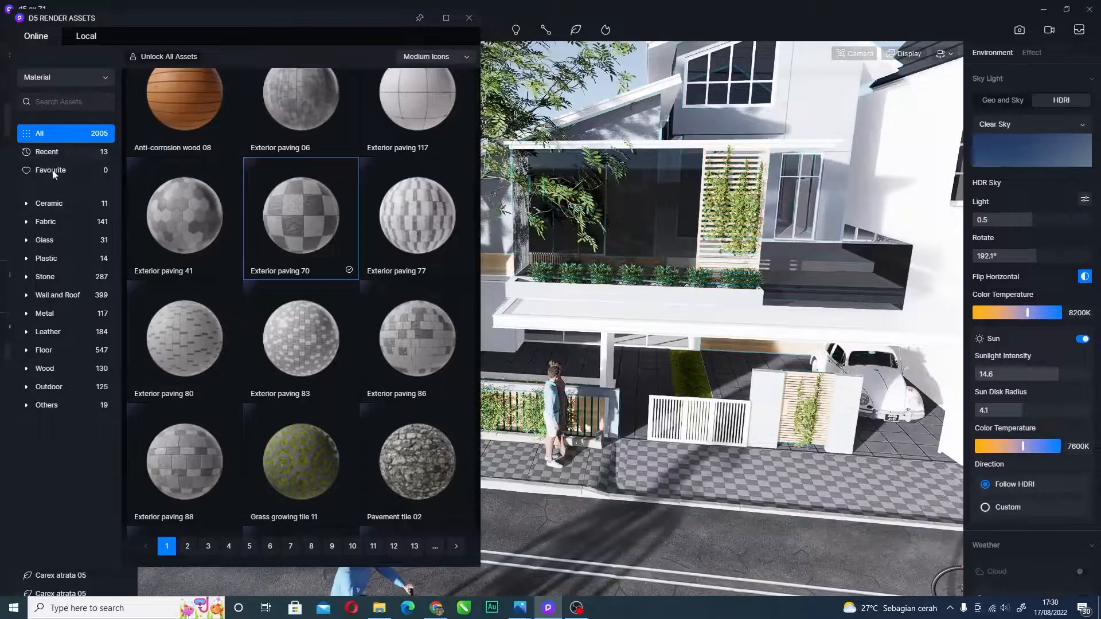
{"action": "left_click", "coordinate": [666, 463]}
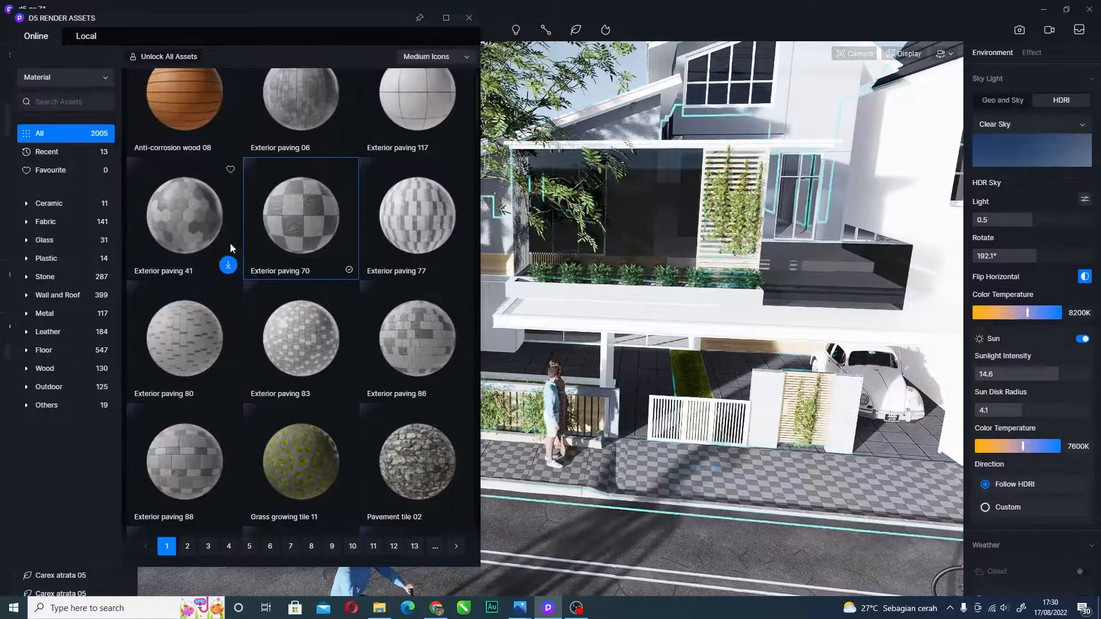
- Pick up Exterior paving 70 and tilt the view from the house down to the street
{"action": "left_click", "coordinate": [299, 278]}
{"action": "right_click_drag", "start_coordinate": [655, 308], "coordinate": [671, 214]}
{"action": "scroll", "coordinate": [677, 227], "scroll_direction": "down", "scroll_amount": 5}
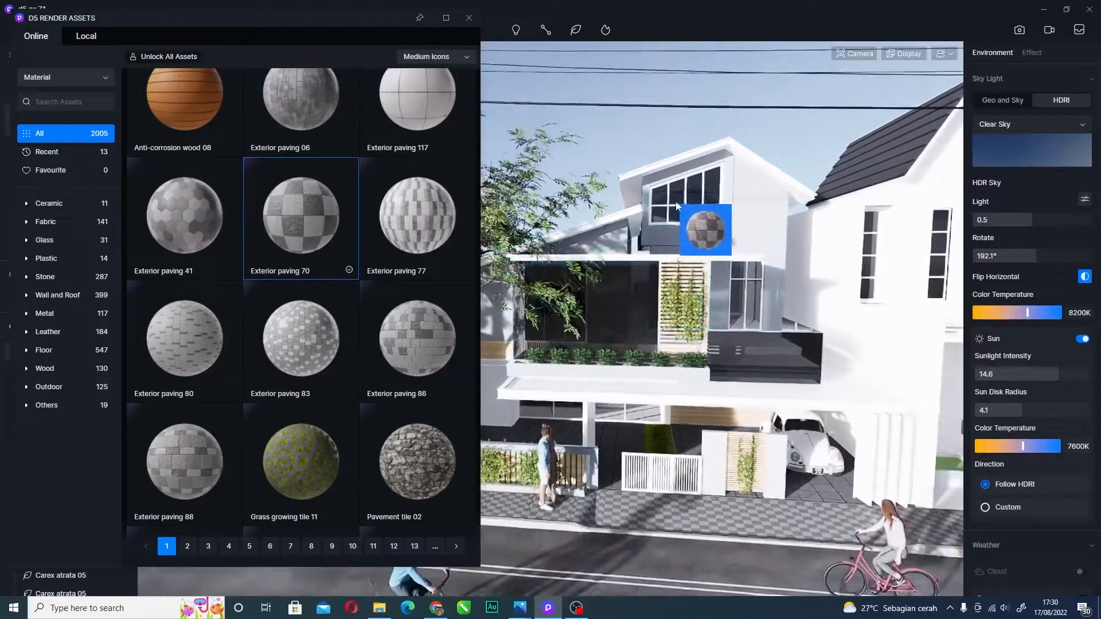
{"action": "right_click_drag", "start_coordinate": [670, 211], "coordinate": [644, 404]}
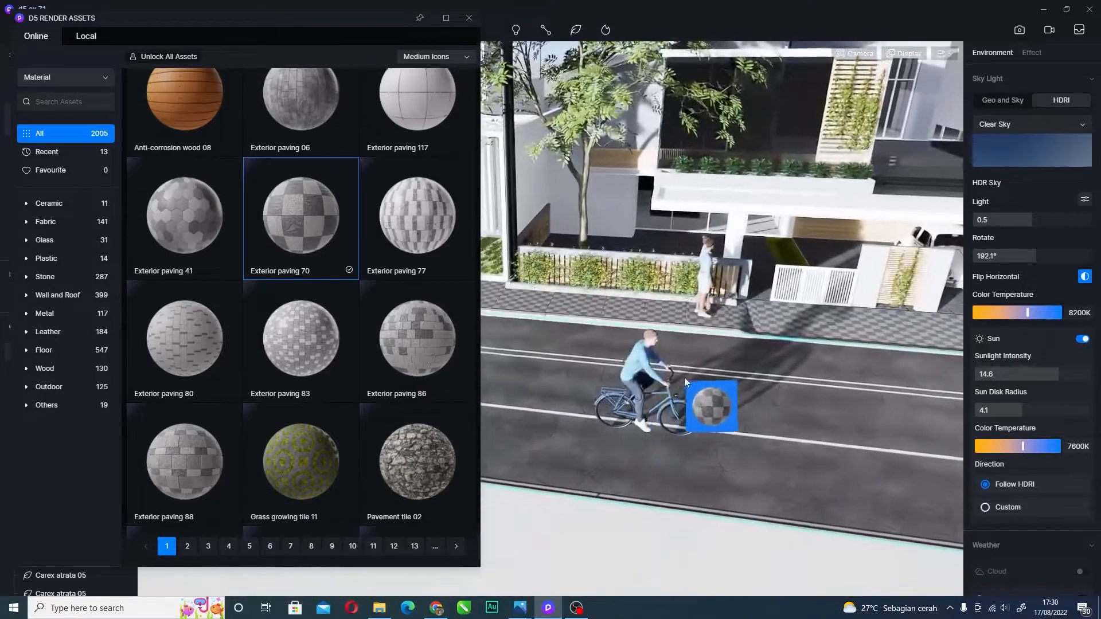
- Move the view along the street to frame the people and the cyclist
{"action": "key", "text": "d"}
{"action": "key", "text": "d"}
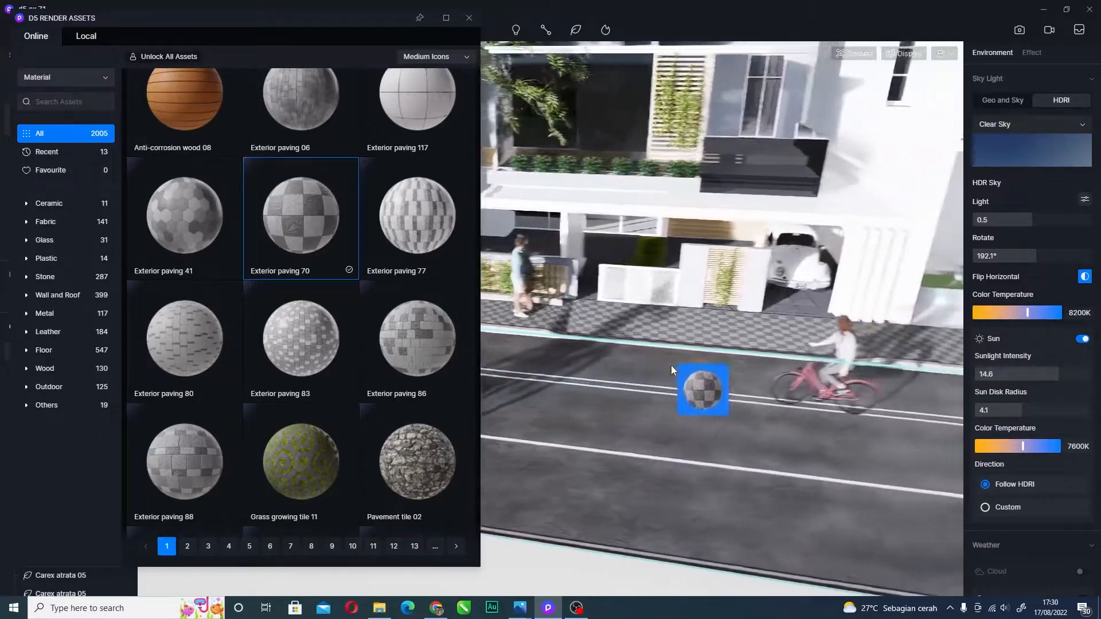
{"action": "key", "text": "w"}
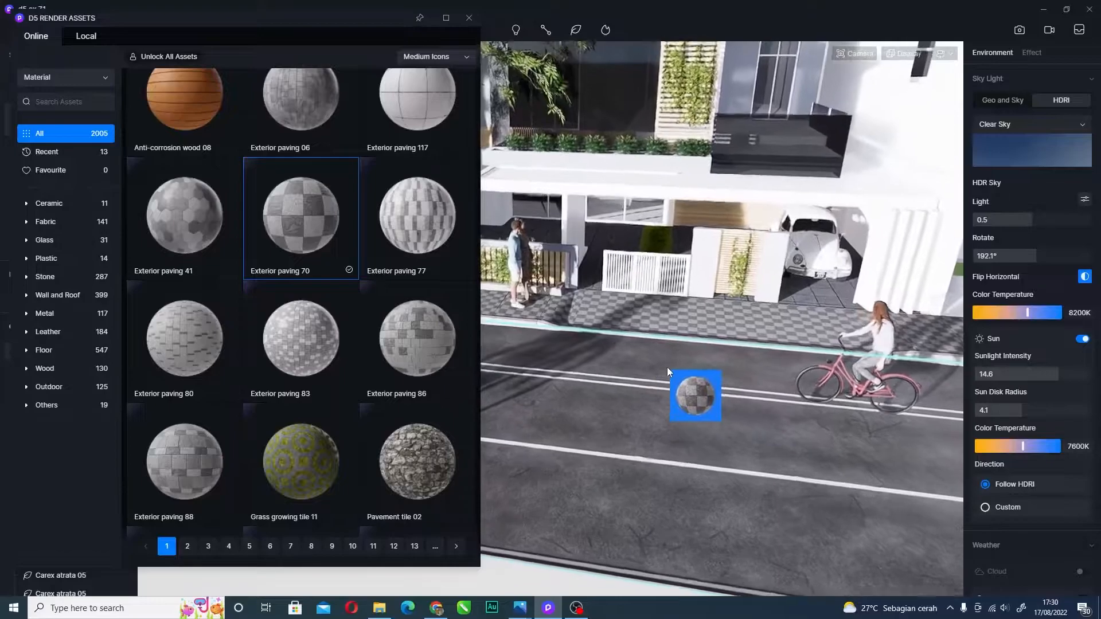
{"action": "key", "text": "w"}
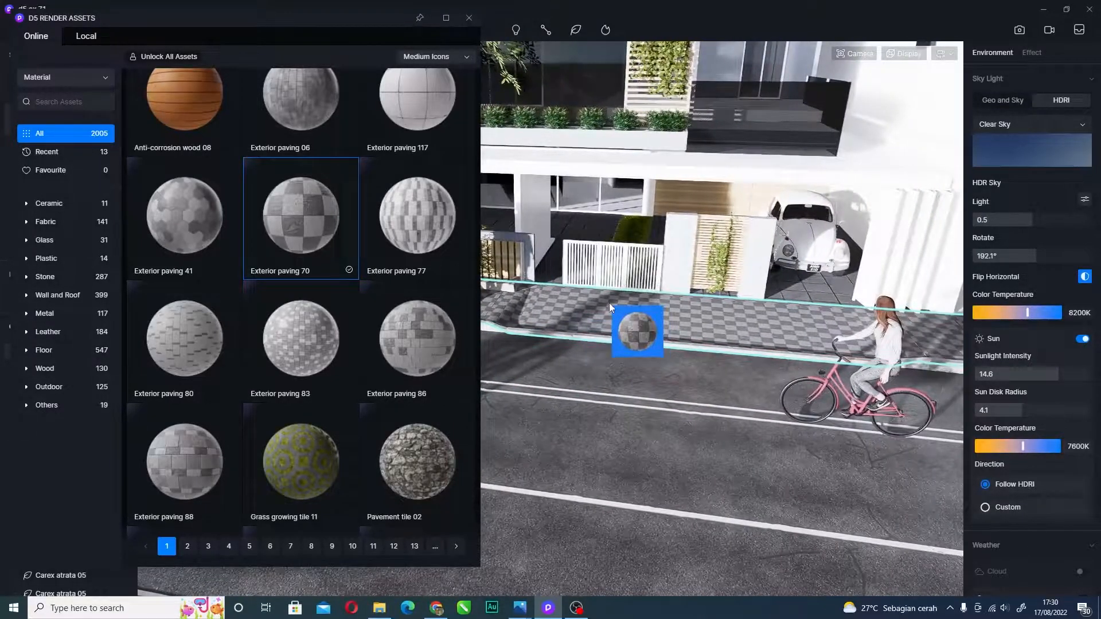
{"action": "key", "text": "a"}
{"action": "key", "text": "a"}
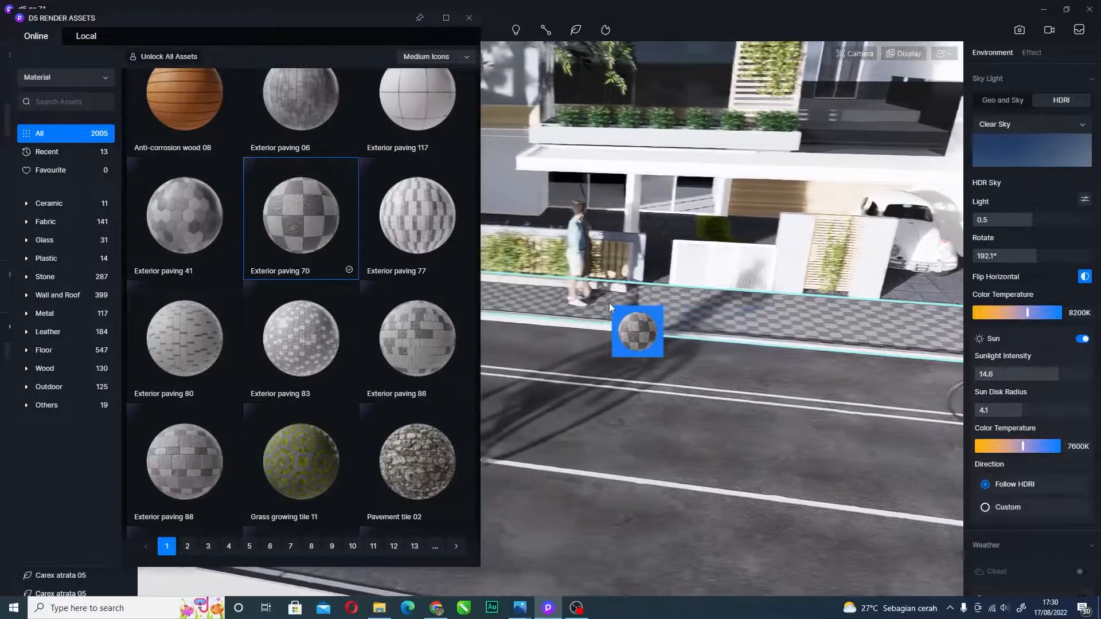
{"action": "key", "text": "d"}
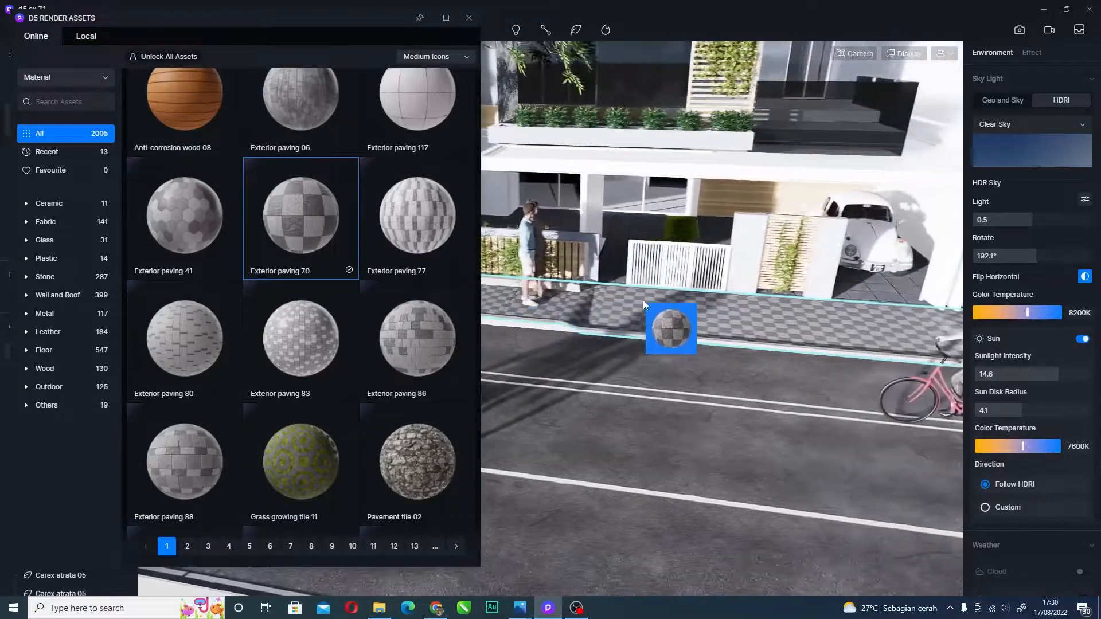
{"action": "left_click_drag", "start_coordinate": [645, 302], "coordinate": [648, 301]}
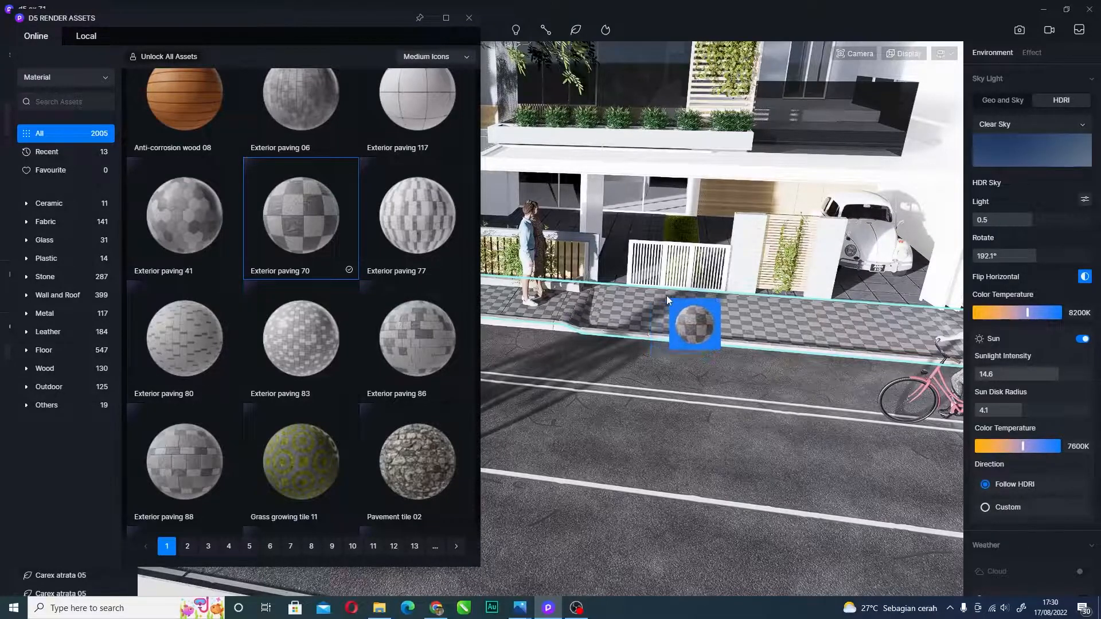
{"action": "key", "text": "w"}
{"action": "left_click_drag", "start_coordinate": [463, 284], "coordinate": [321, 218]}
{"action": "scroll", "coordinate": [166, 145], "scroll_direction": "up", "scroll_amount": 1}
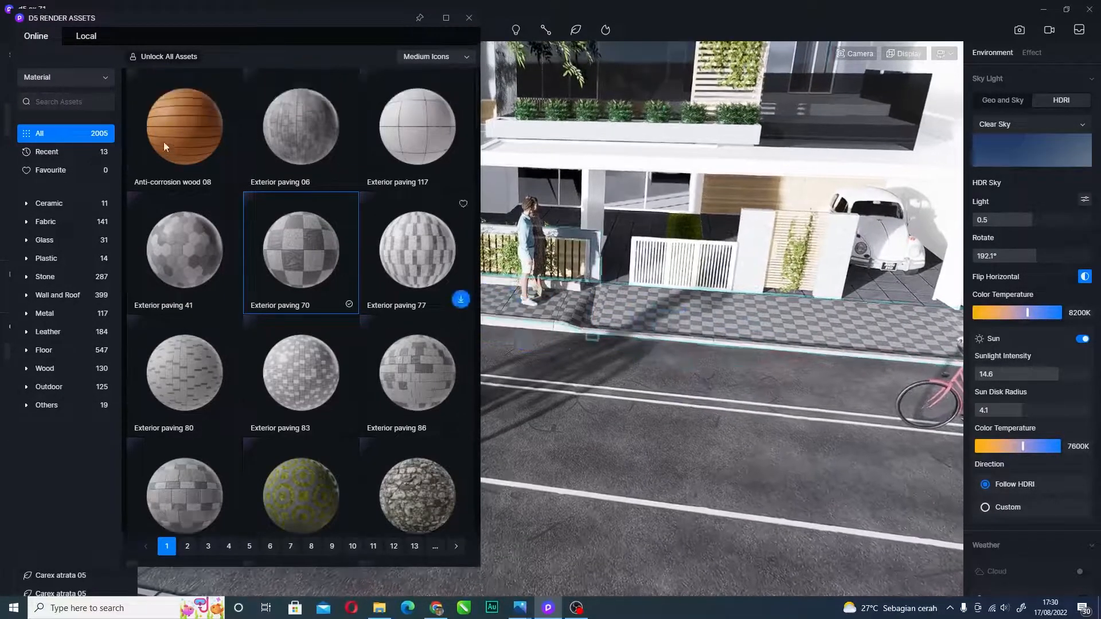
{"action": "left_click", "coordinate": [86, 74]}
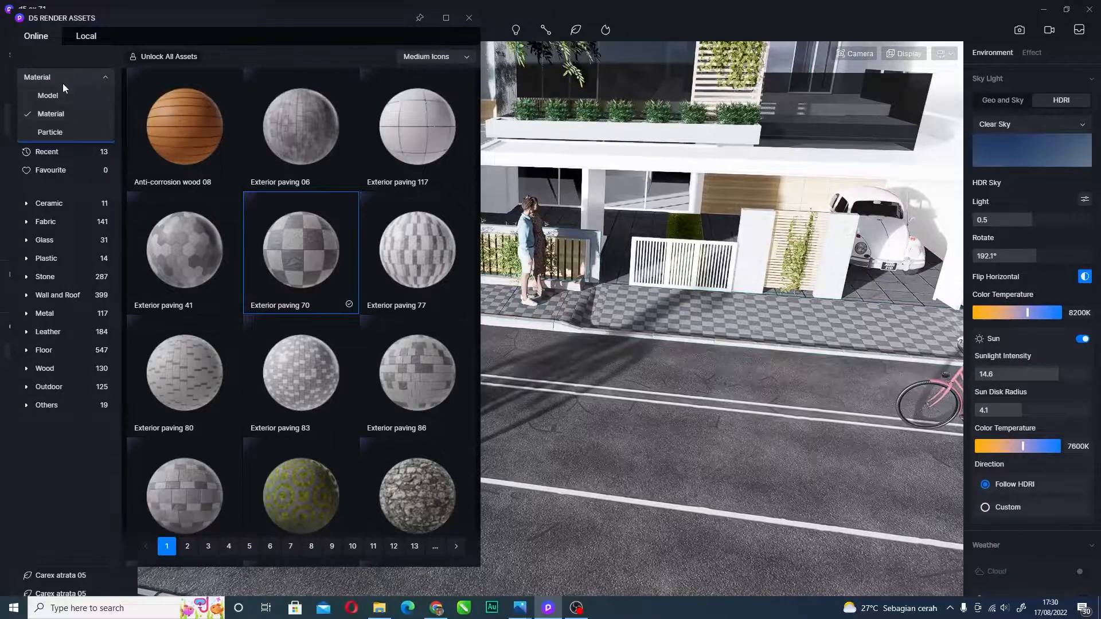
- Switch the asset library to Nature models and reposition the view toward the street and roof
{"action": "left_click", "coordinate": [56, 97]}
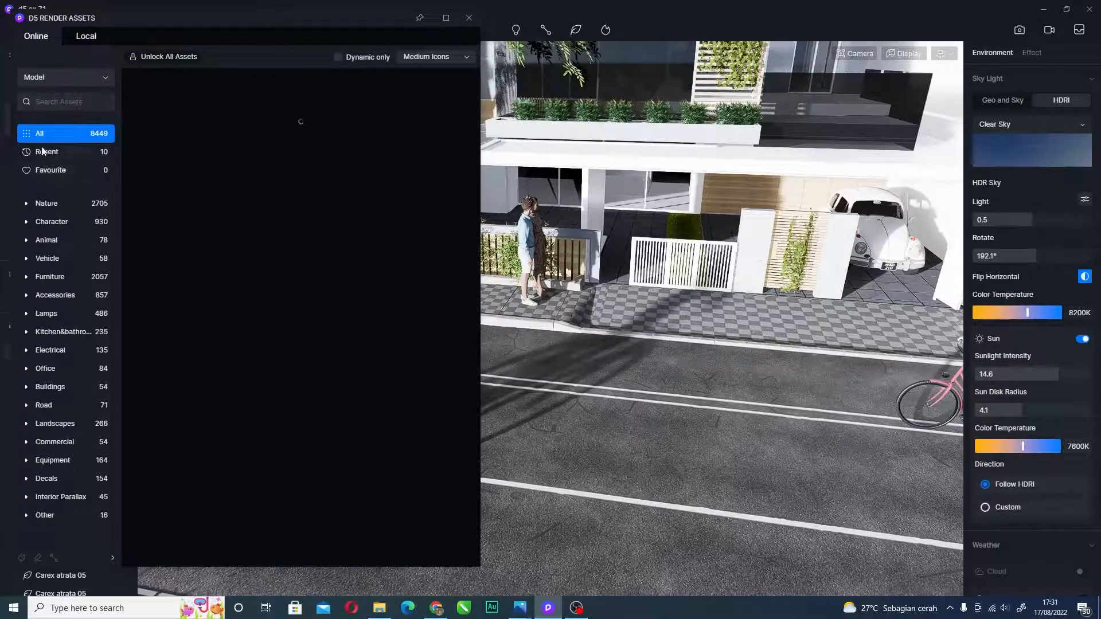
{"action": "middle_click_drag", "start_coordinate": [634, 318], "coordinate": [745, 311]}
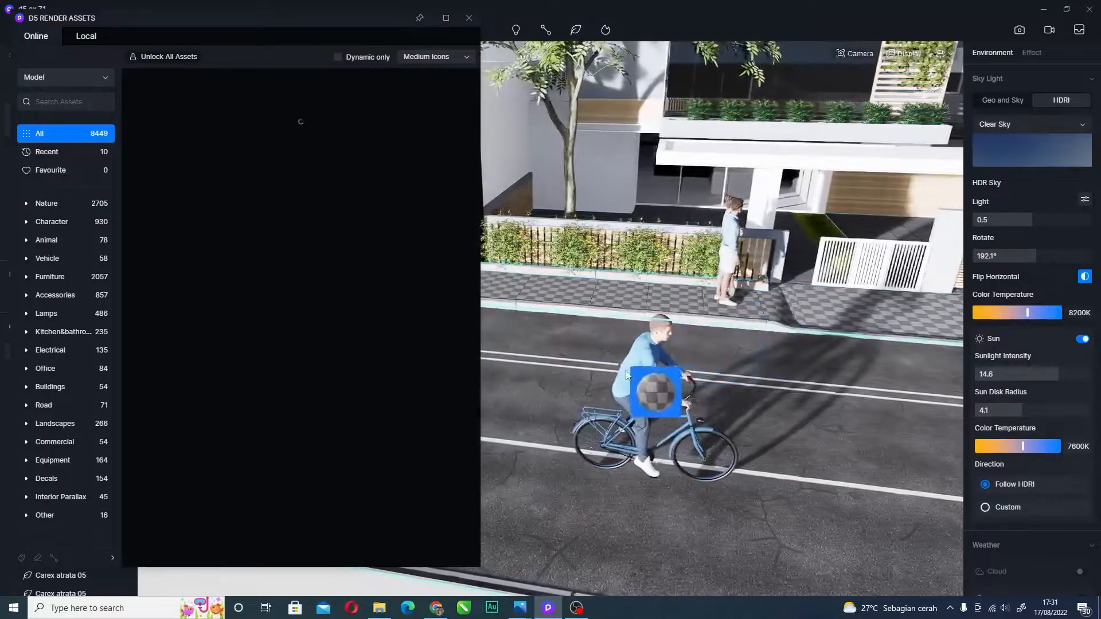
{"action": "key", "text": "s"}
{"action": "key", "text": "d"}
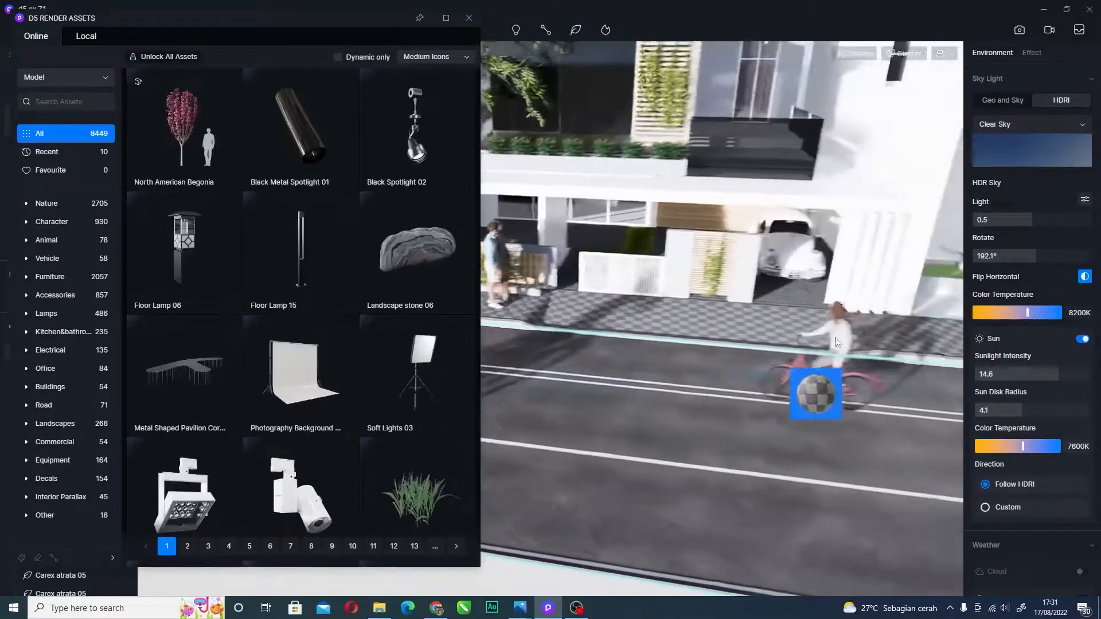
{"action": "key", "text": "a"}
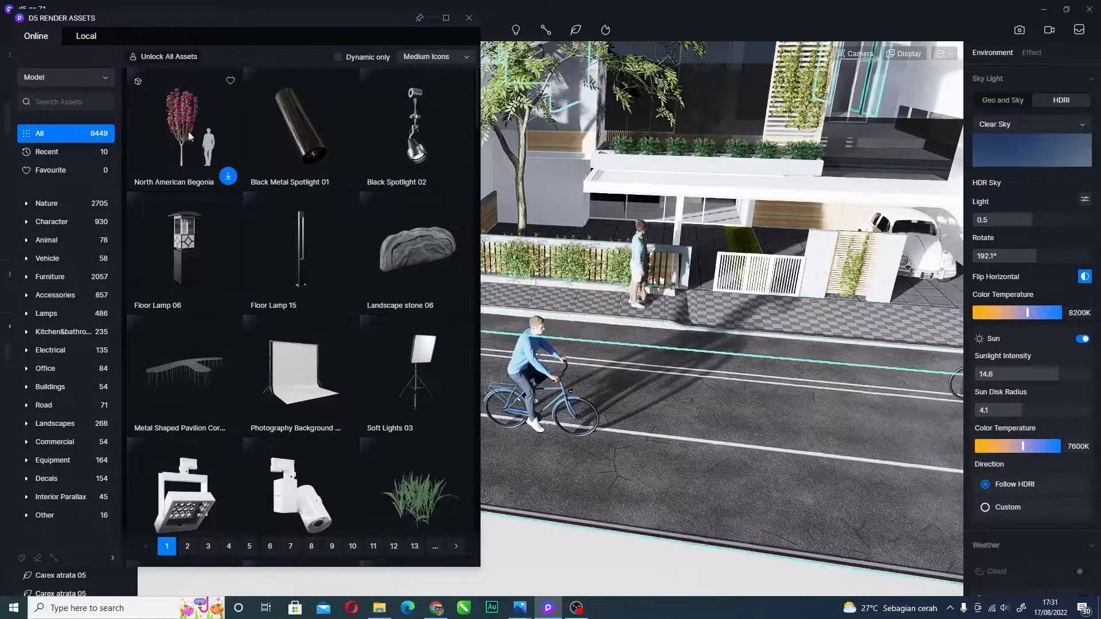
{"action": "right_click_drag", "start_coordinate": [639, 297], "coordinate": [707, 157]}
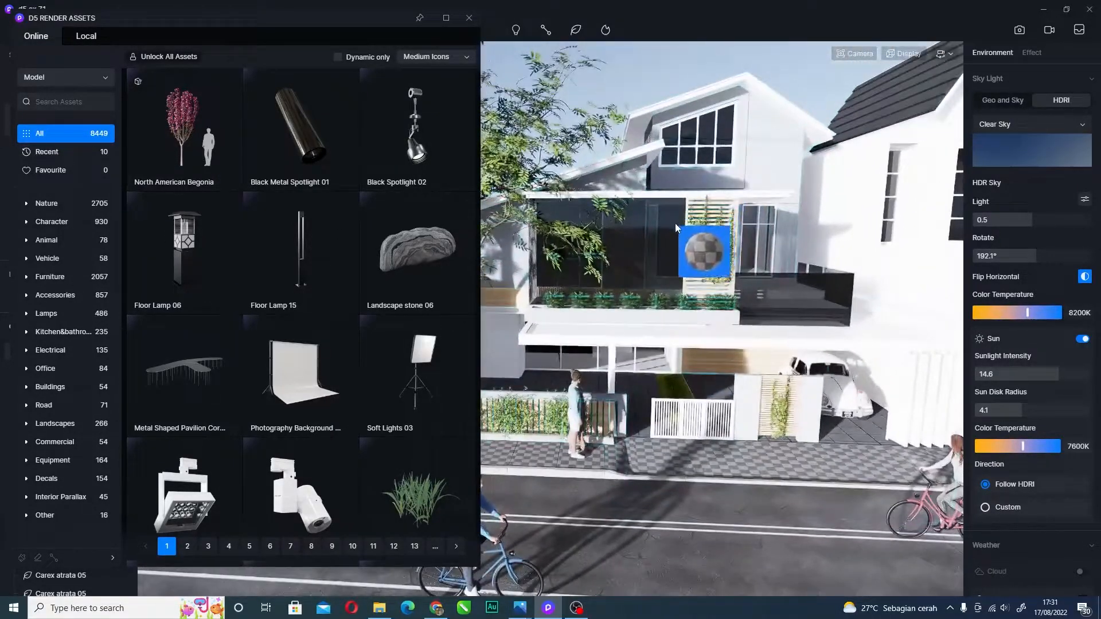
{"action": "key", "text": "d"}
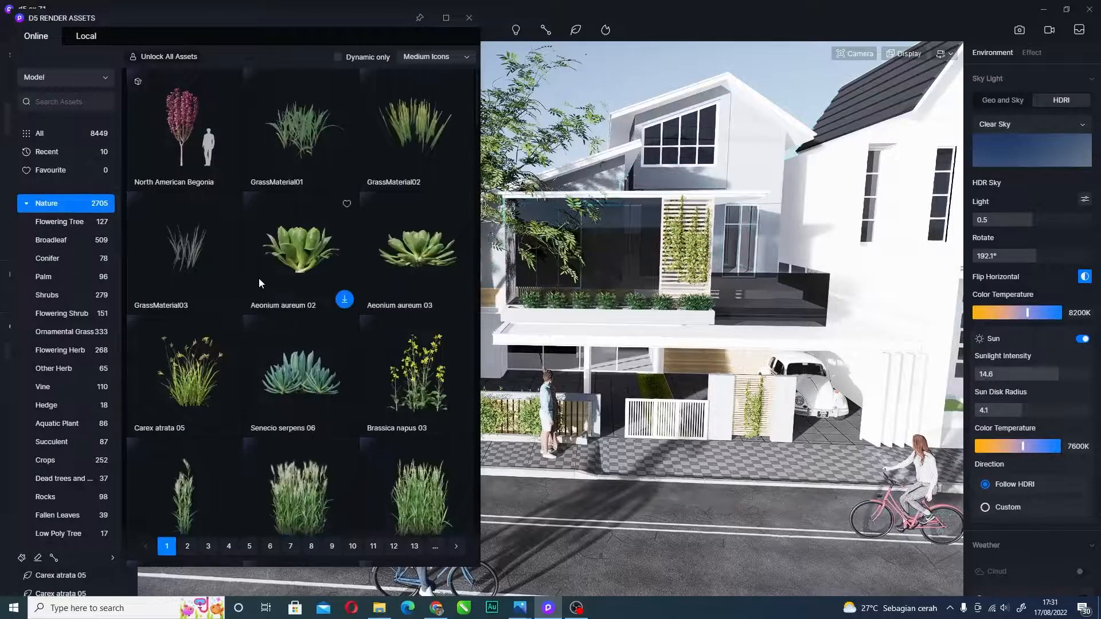
- Scroll to the broadleaf trees and drag Melia azedarach 01 into the scene
{"action": "scroll", "coordinate": [256, 271], "scroll_direction": "down", "scroll_amount": 5}
{"action": "scroll", "coordinate": [238, 251], "scroll_direction": "down", "scroll_amount": 4}
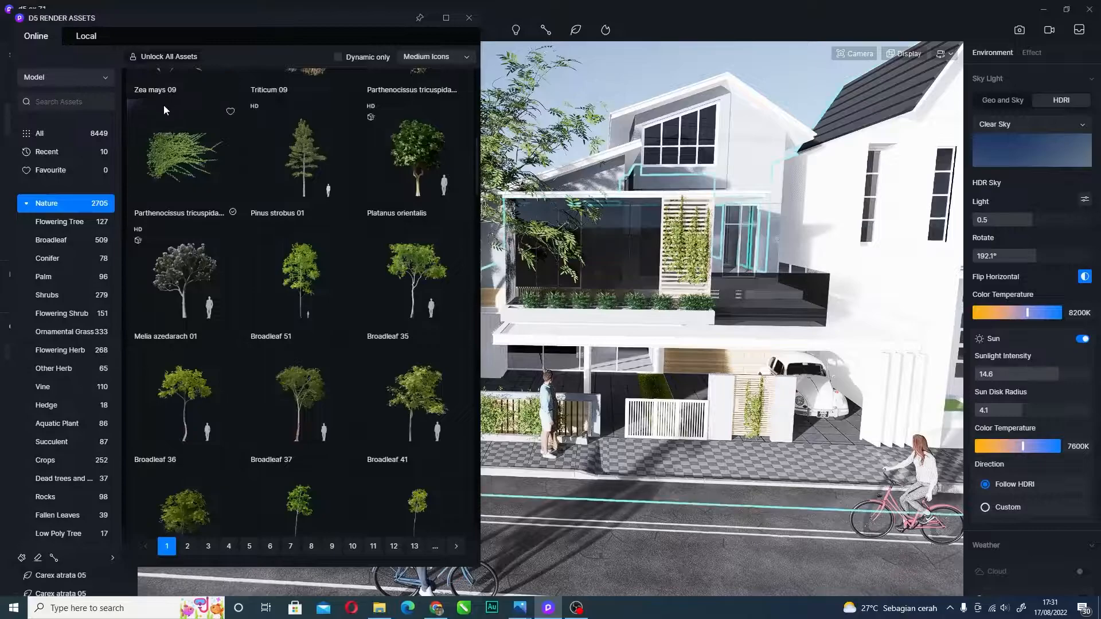
{"action": "left_click_drag", "start_coordinate": [230, 270], "coordinate": [810, 376]}
{"action": "right_click_drag", "start_coordinate": [697, 305], "coordinate": [670, 338]}
{"action": "scroll", "coordinate": [633, 423], "scroll_direction": "up", "scroll_amount": 4}
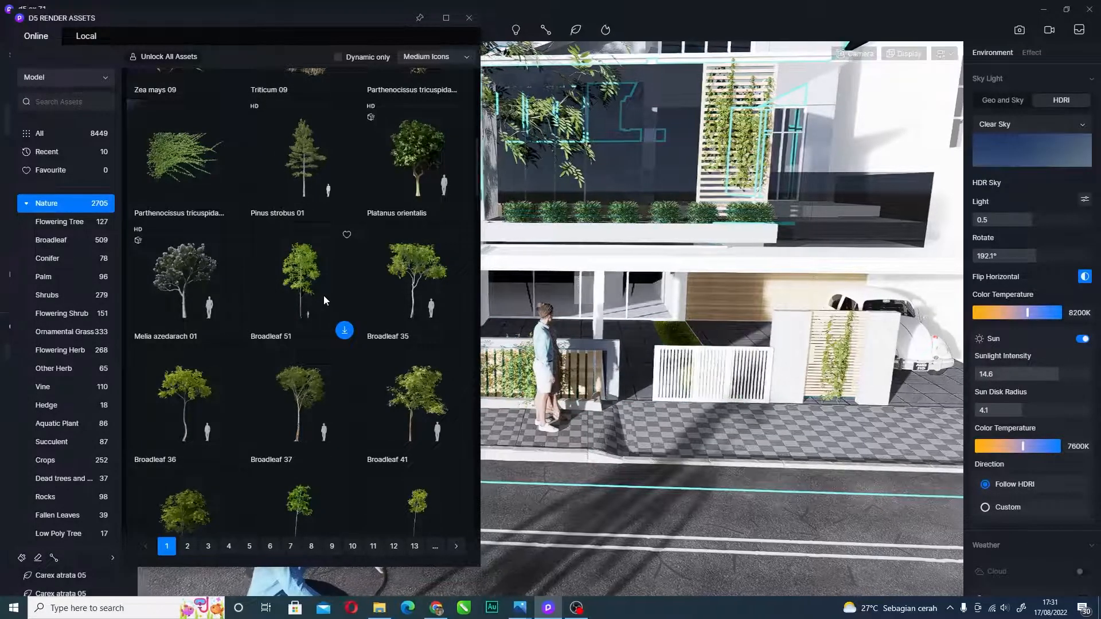
{"action": "scroll", "coordinate": [311, 247], "scroll_direction": "down", "scroll_amount": 2}
{"action": "scroll", "coordinate": [305, 246], "scroll_direction": "down", "scroll_amount": 4}
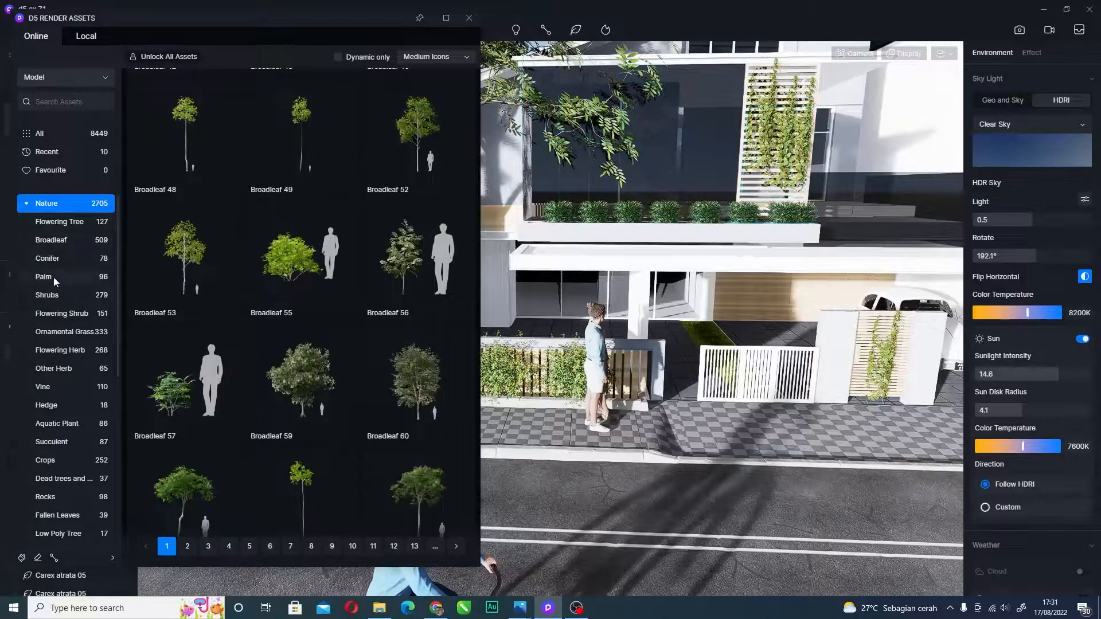
- Show the Conifer tree models and download Metasequoia glyptostroboides
{"action": "left_click", "coordinate": [47, 258]}
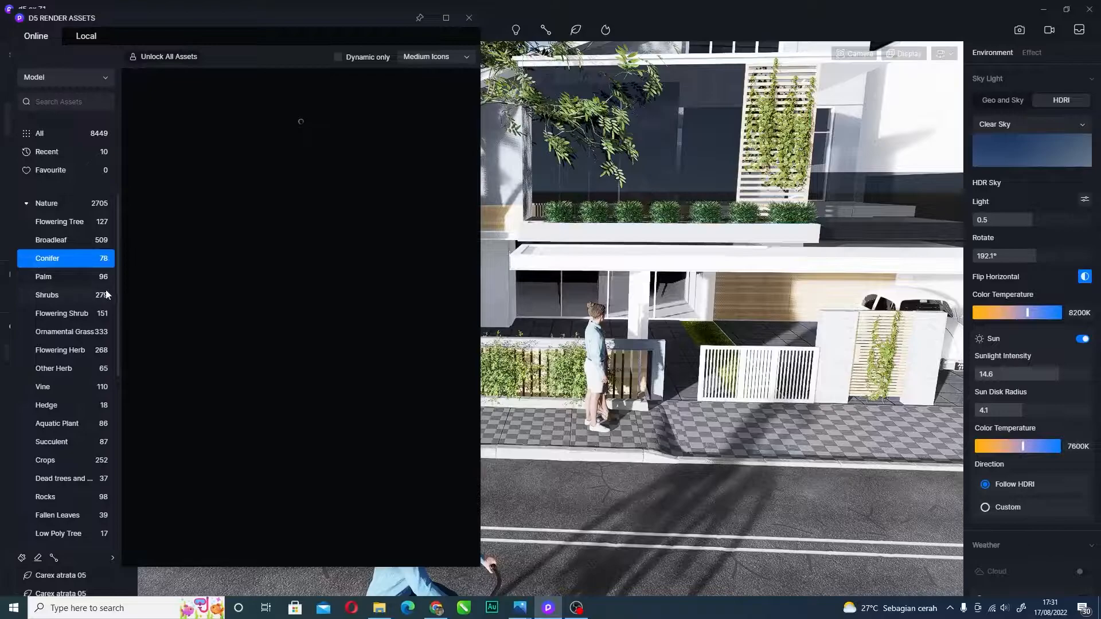
{"action": "scroll", "coordinate": [315, 293], "scroll_direction": "down", "scroll_amount": 5}
{"action": "scroll", "coordinate": [272, 205], "scroll_direction": "up", "scroll_amount": 6}
{"action": "scroll", "coordinate": [271, 205], "scroll_direction": "down", "scroll_amount": 3}
{"action": "scroll", "coordinate": [301, 230], "scroll_direction": "up", "scroll_amount": 3}
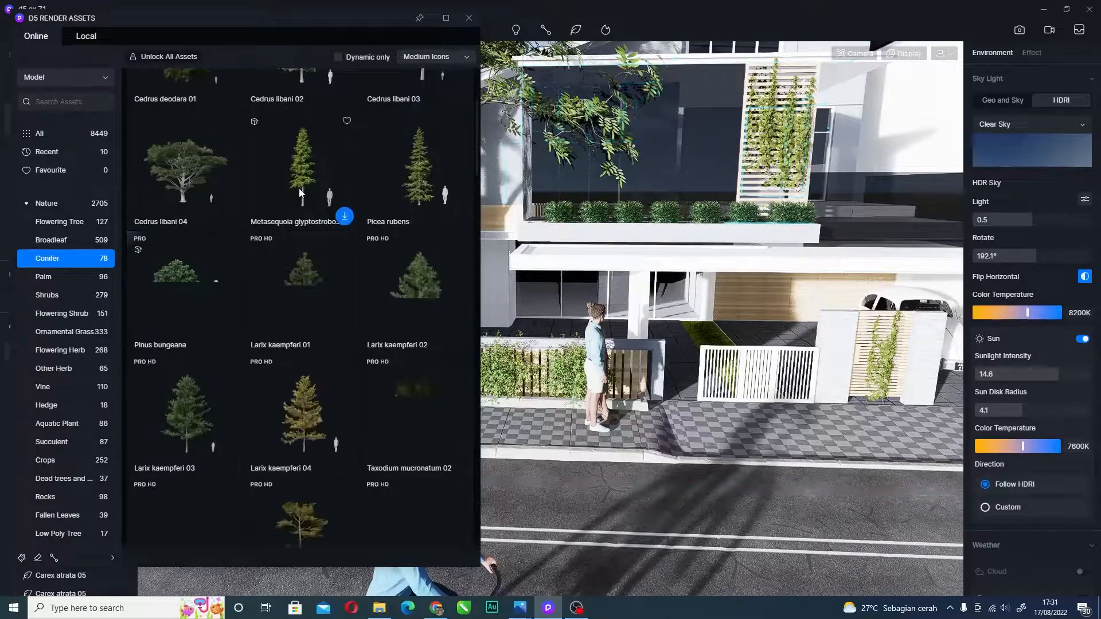
{"action": "left_click", "coordinate": [344, 216]}
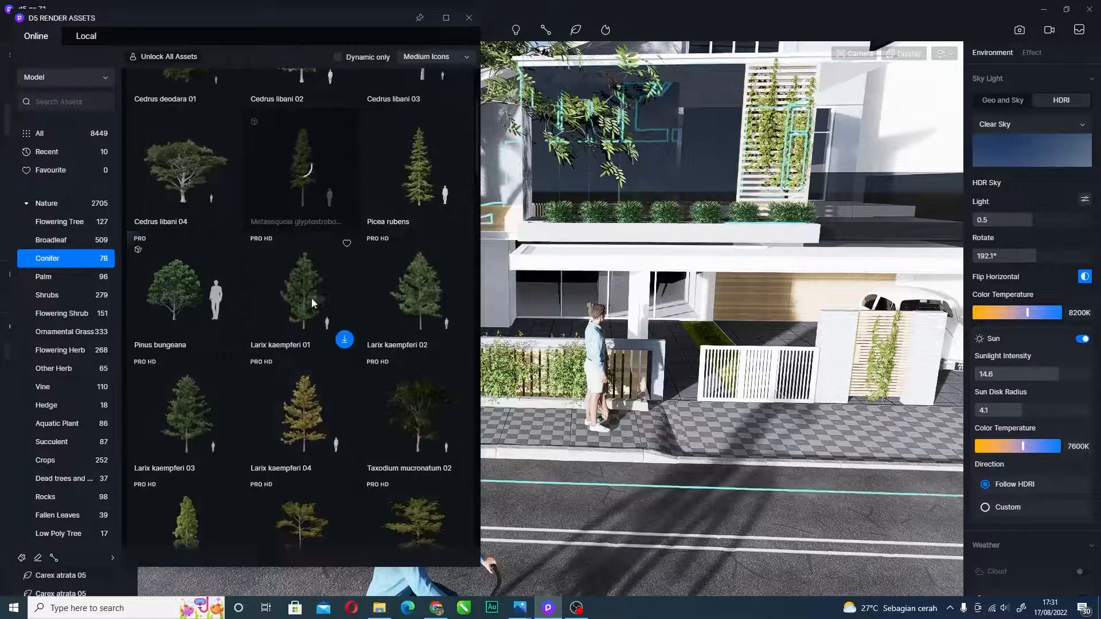
- Try downloading Larix kaempferi 01 and dismiss its Pro subscription offer
{"action": "left_click", "coordinate": [344, 341]}
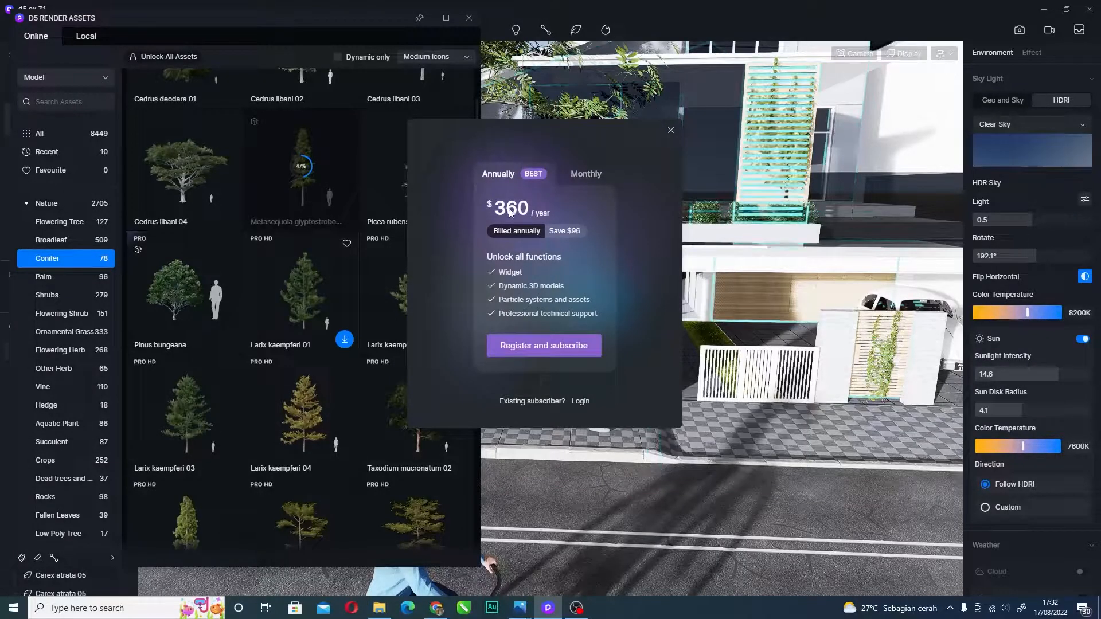
{"action": "left_click", "coordinate": [585, 174]}
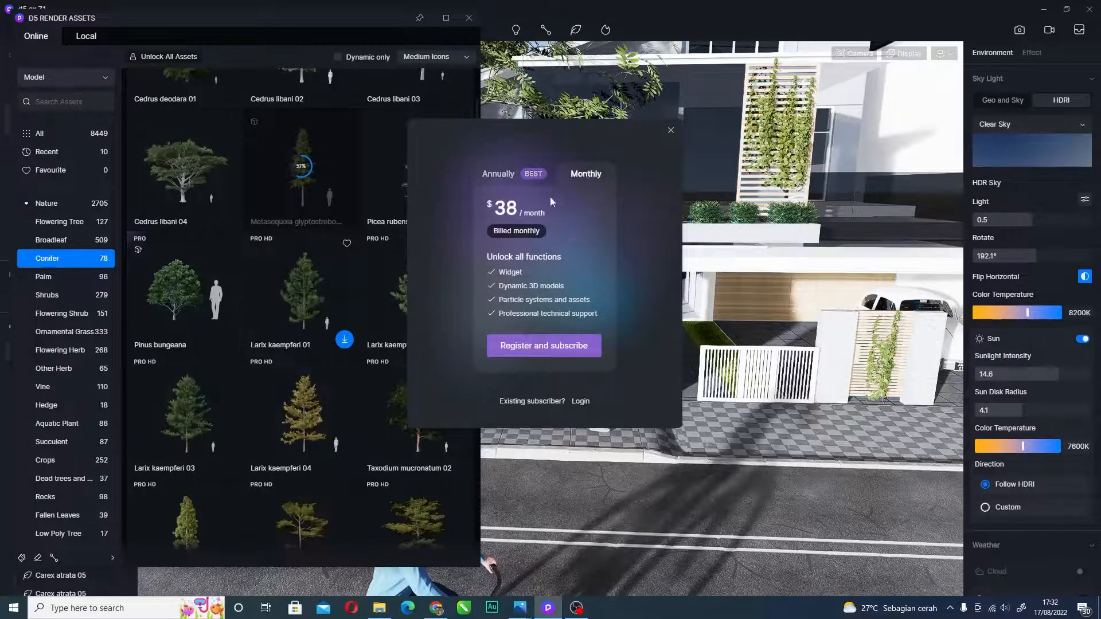
{"action": "left_click", "coordinate": [670, 131]}
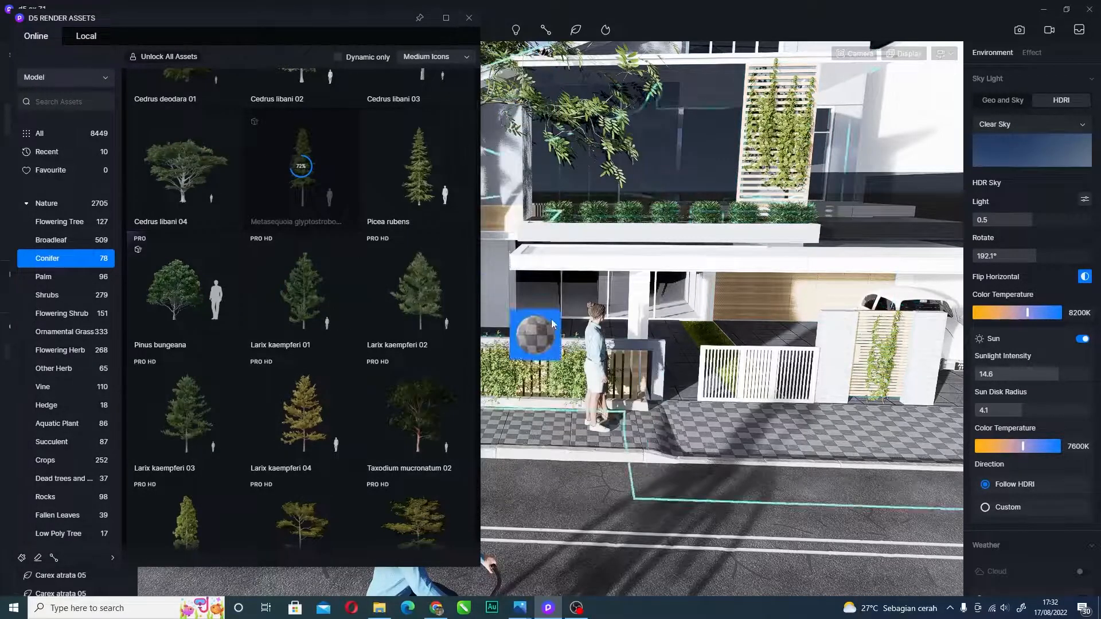
- Move the camera around the house front toward the road while carrying the asset
{"action": "key", "text": "d"}
{"action": "key", "text": "a"}
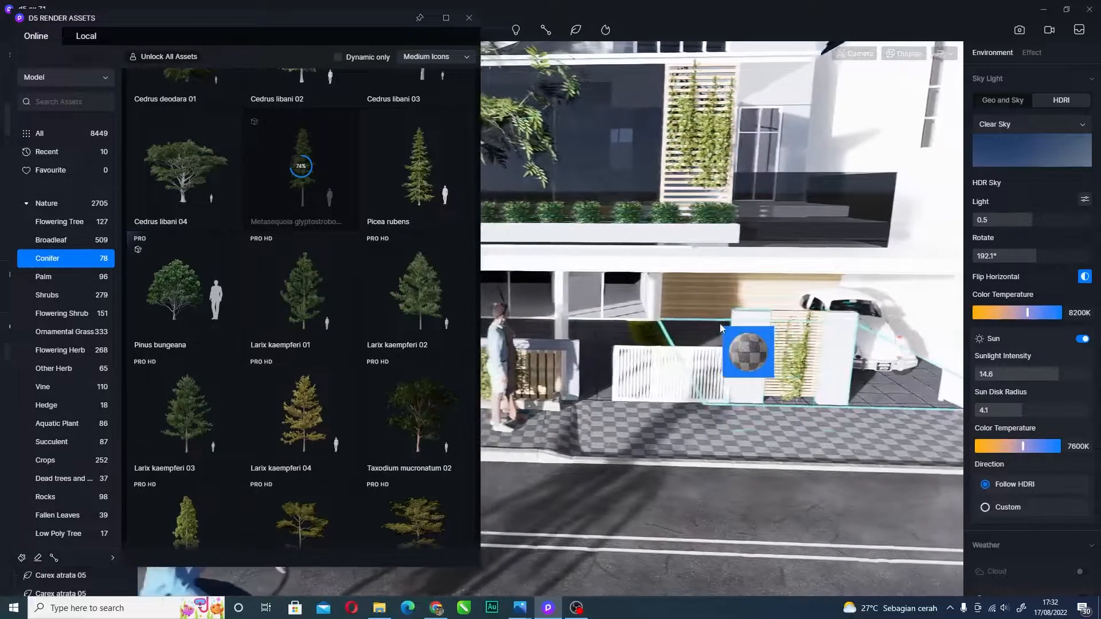
{"action": "key", "text": "s"}
{"action": "right_click_drag", "start_coordinate": [644, 188], "coordinate": [667, 250]}
{"action": "key", "text": "a"}
{"action": "key", "text": "d"}
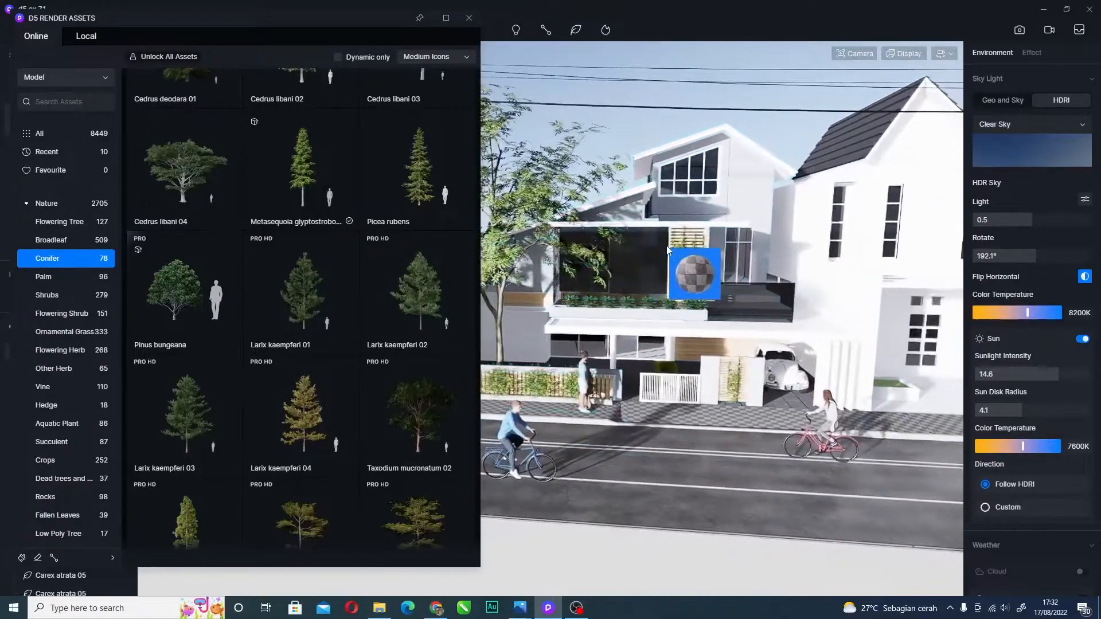
{"action": "key", "text": "d"}
{"action": "key", "text": "w"}
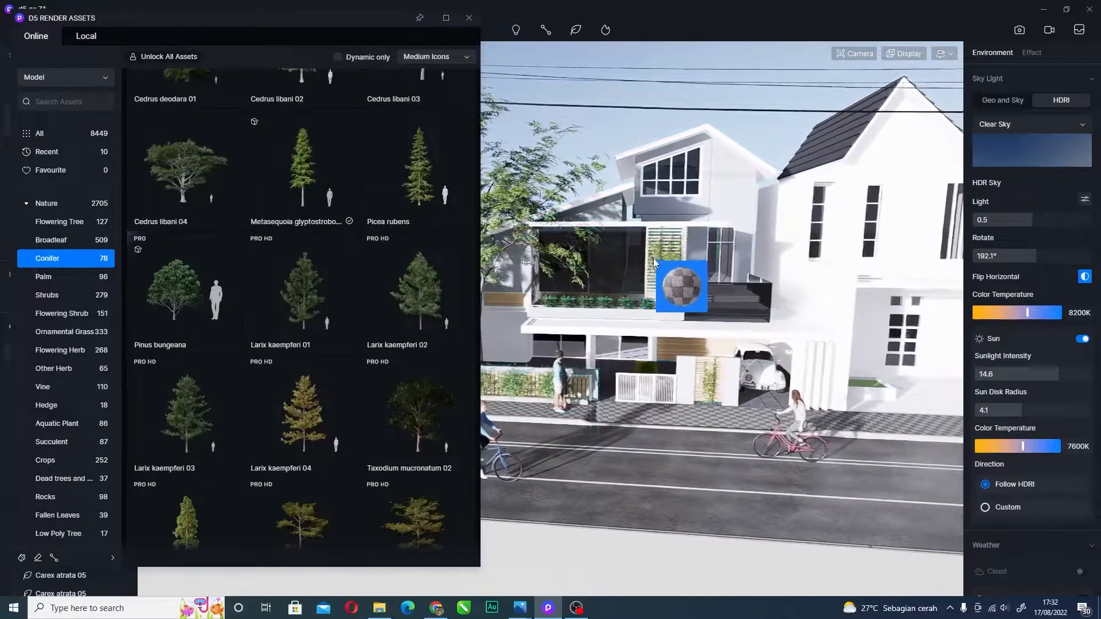
{"action": "key", "text": "w"}
{"action": "right_click_drag", "start_coordinate": [638, 312], "coordinate": [784, 370]}
{"action": "key", "text": "w"}
{"action": "key", "text": "w"}
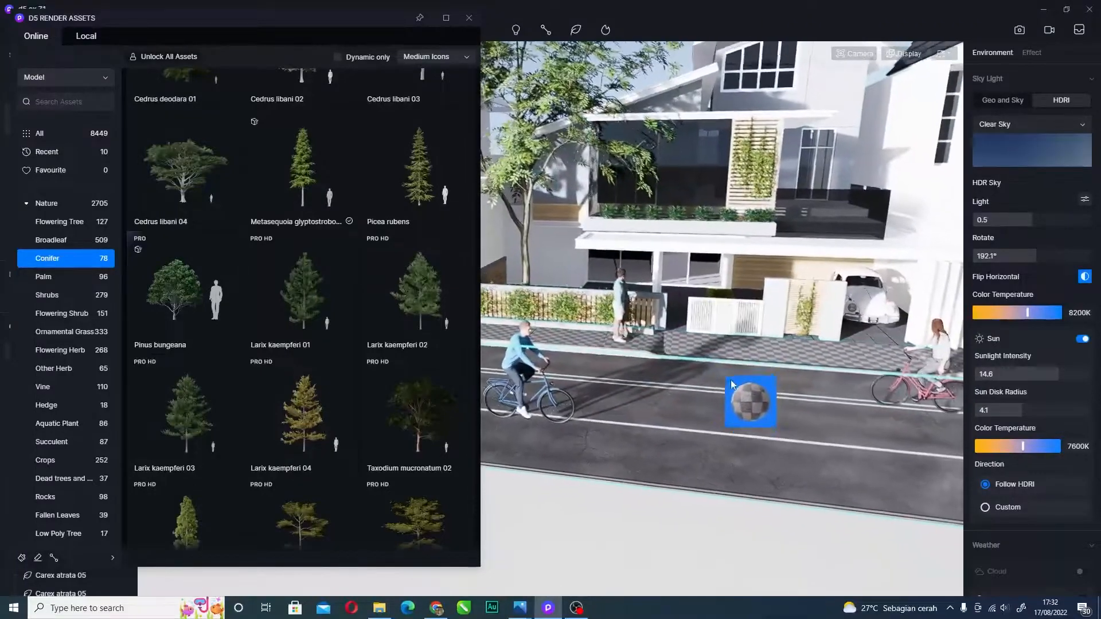
{"action": "left_click_drag", "start_coordinate": [673, 363], "coordinate": [701, 337]}
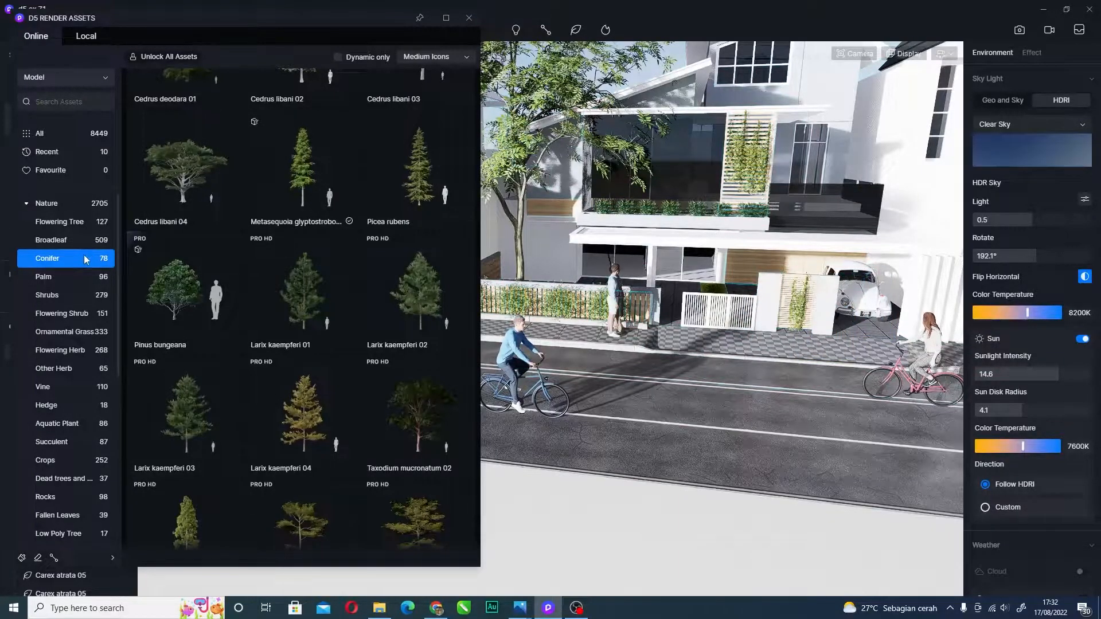
- Drag Pinus bungeana into the scene and slide the camera along the street past the cyclist
{"action": "left_click_drag", "start_coordinate": [159, 285], "coordinate": [694, 329]}
{"action": "right_click_drag", "start_coordinate": [693, 328], "coordinate": [691, 253]}
{"action": "key", "text": "w"}
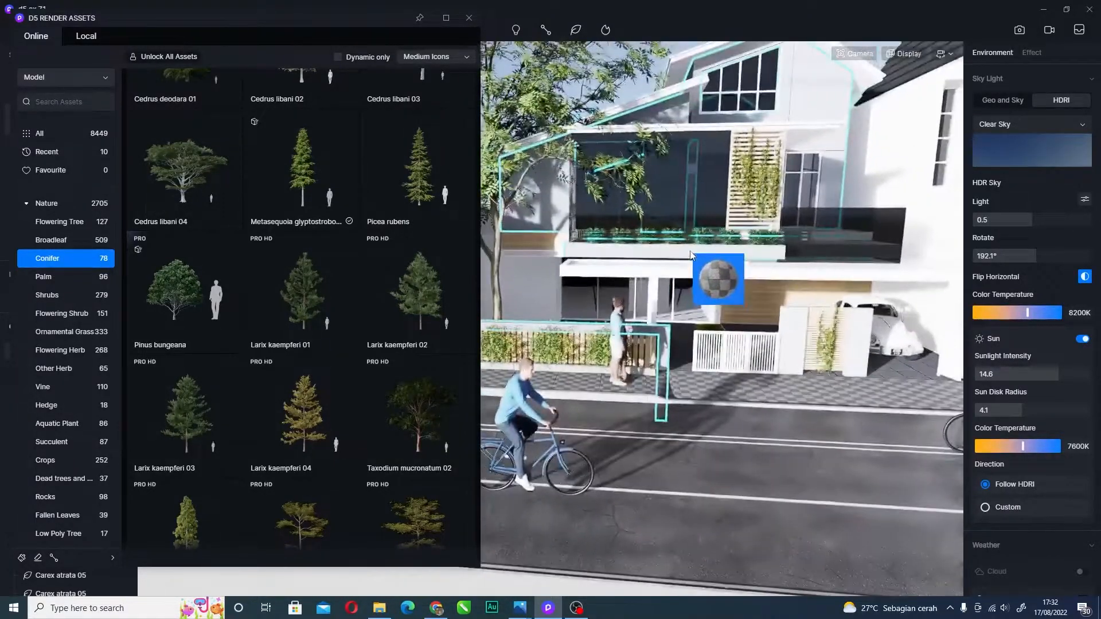
{"action": "key", "text": "d"}
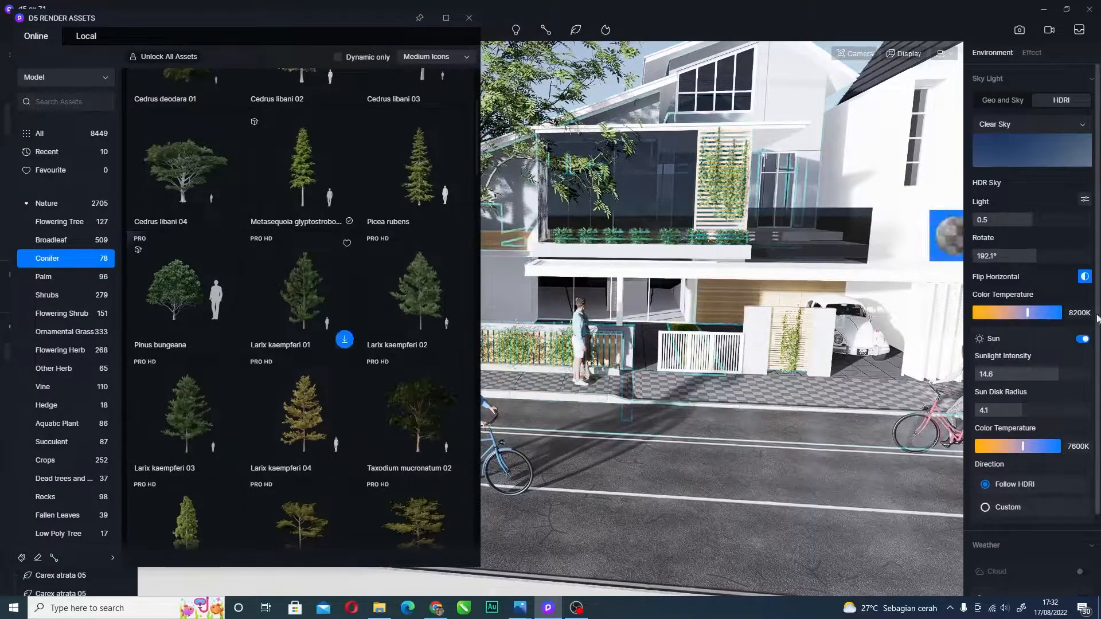
{"action": "key", "text": "a"}
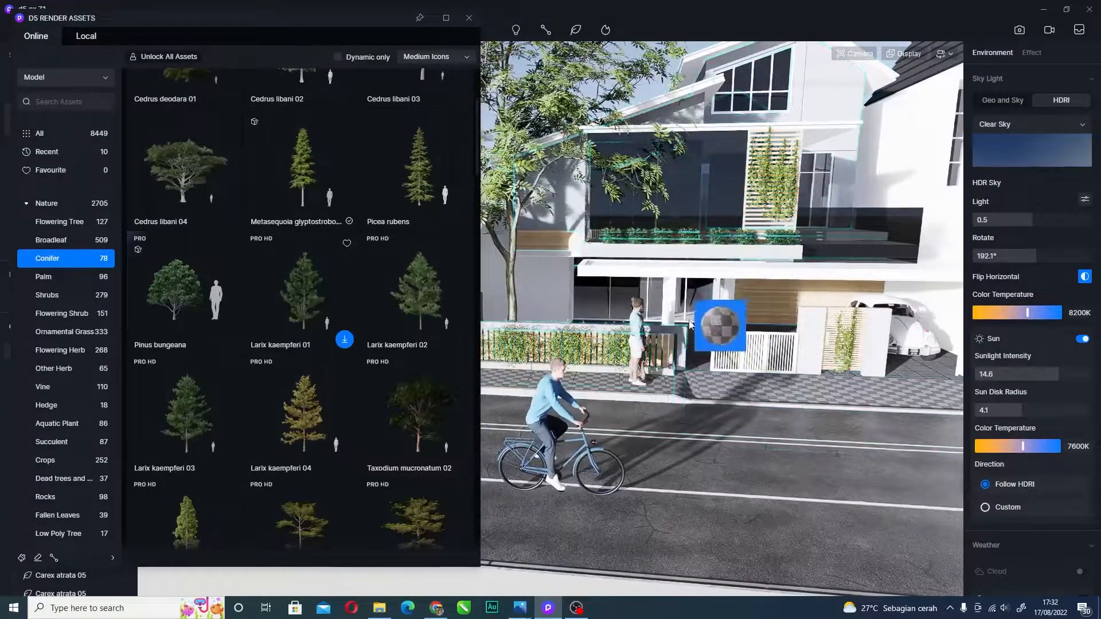
{"action": "key", "text": "d"}
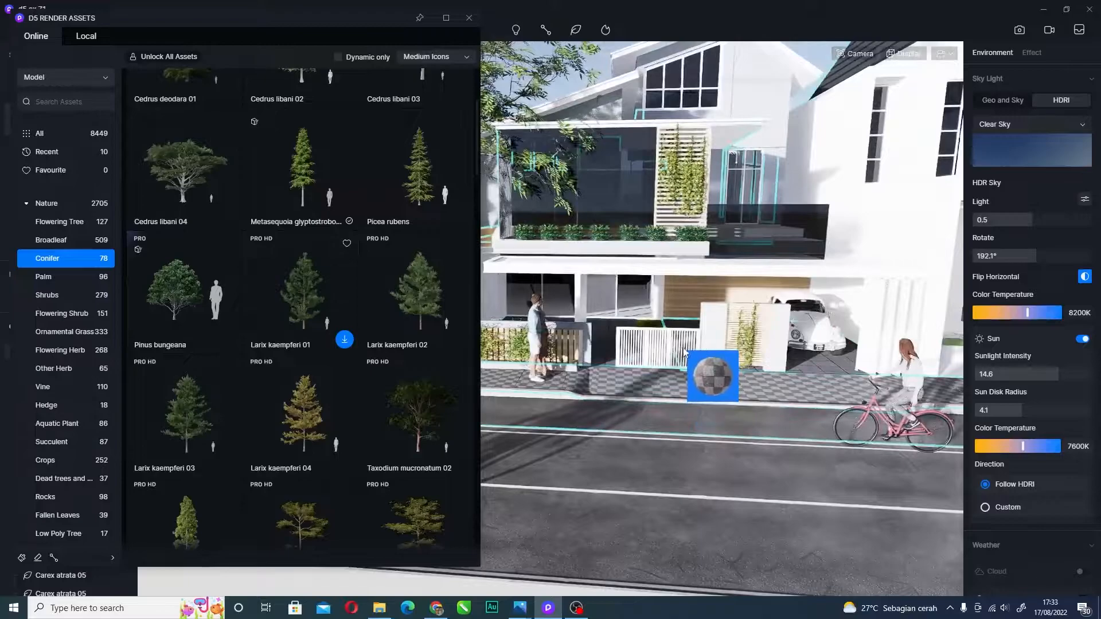
{"action": "key", "text": "a"}
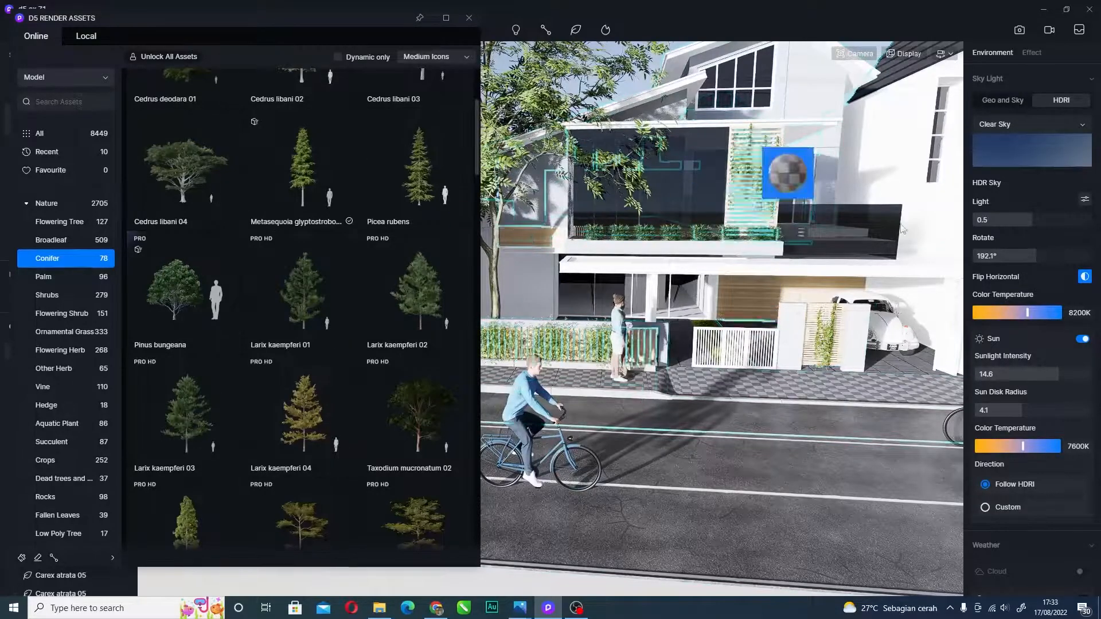
{"action": "key", "text": "d"}
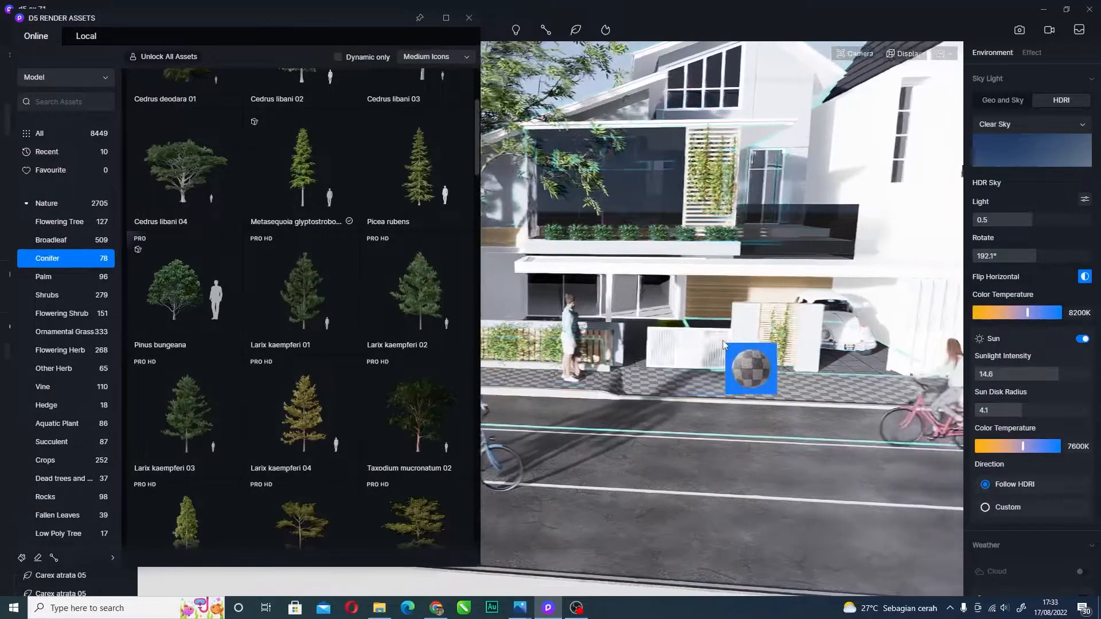
- Reframe the camera along the street between the cyclist and the car
{"action": "right_click_drag", "start_coordinate": [718, 312], "coordinate": [711, 390]}
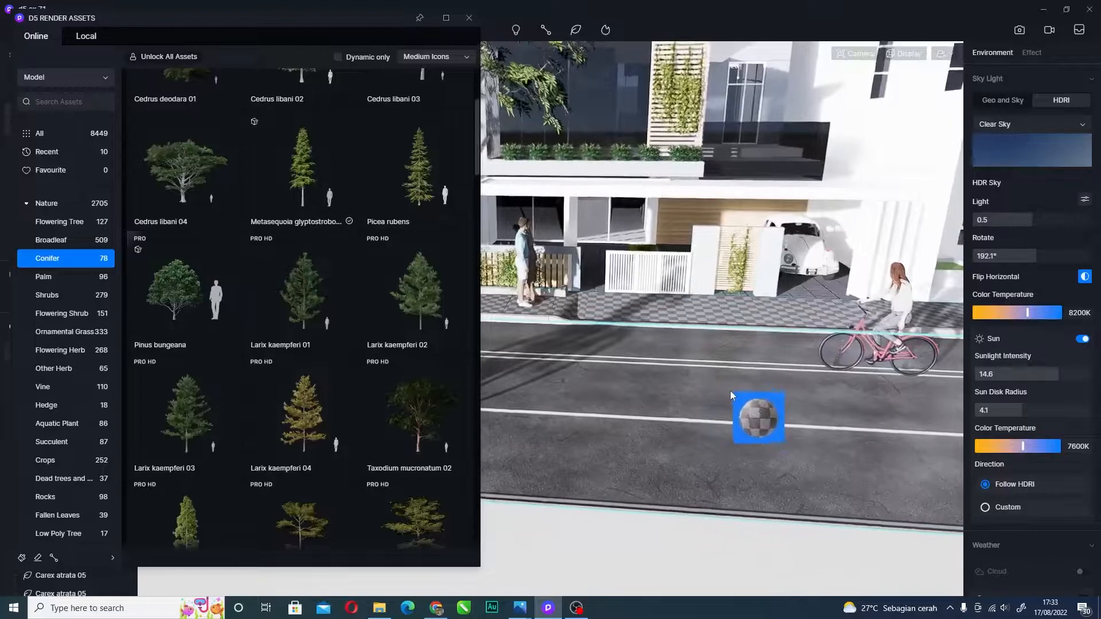
{"action": "key", "text": "w"}
{"action": "right_click_drag", "start_coordinate": [709, 390], "coordinate": [631, 234]}
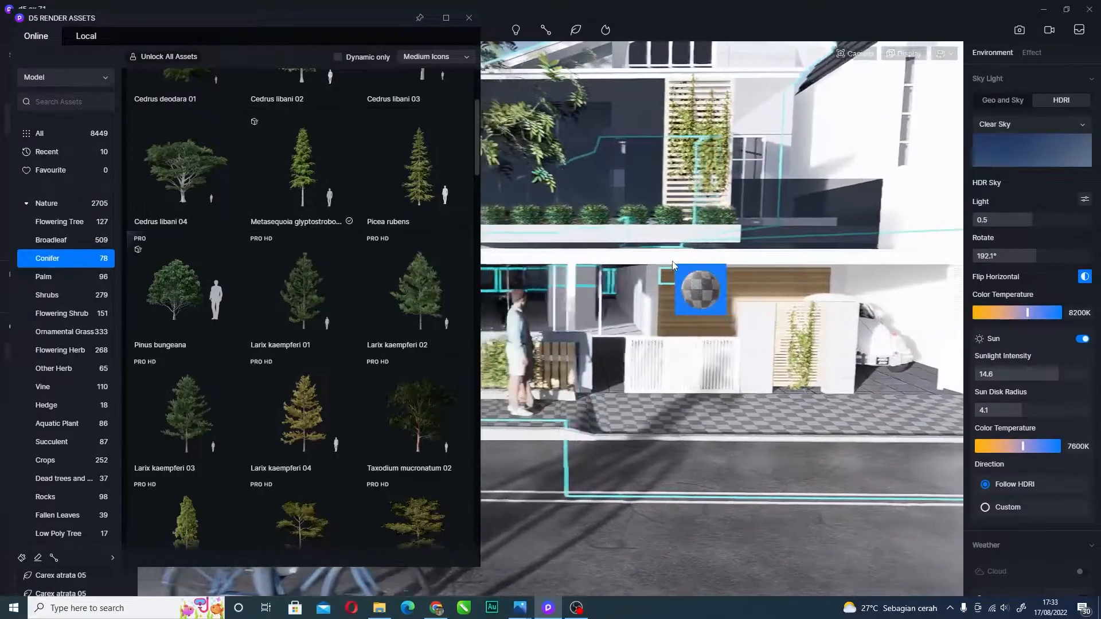
{"action": "key", "text": "a"}
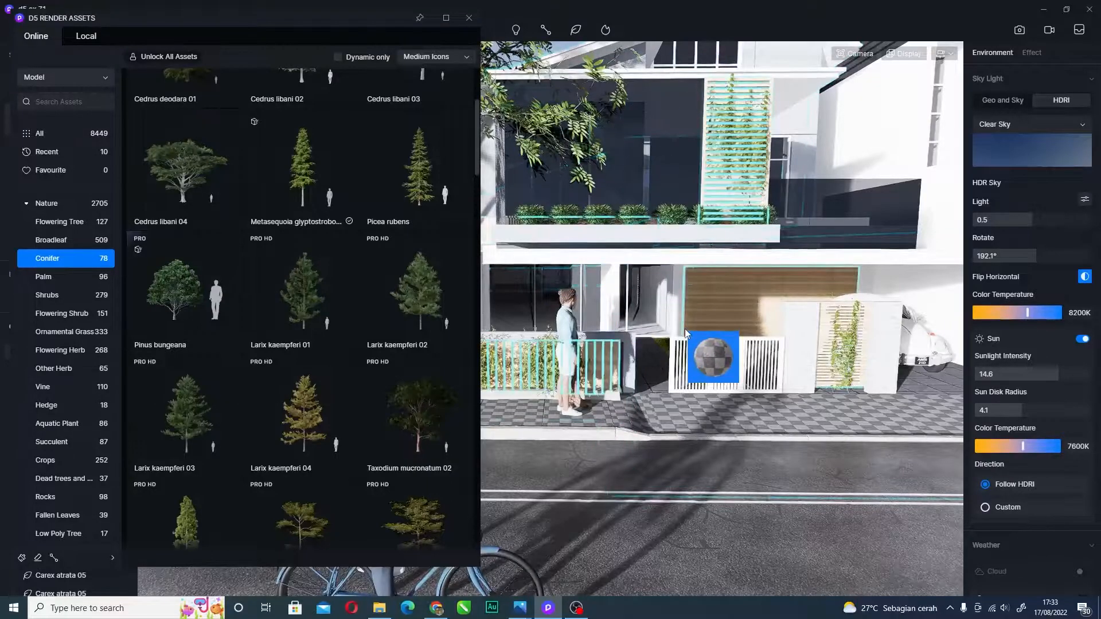
{"action": "key", "text": "d"}
{"action": "key", "text": "a"}
{"action": "key", "text": "d"}
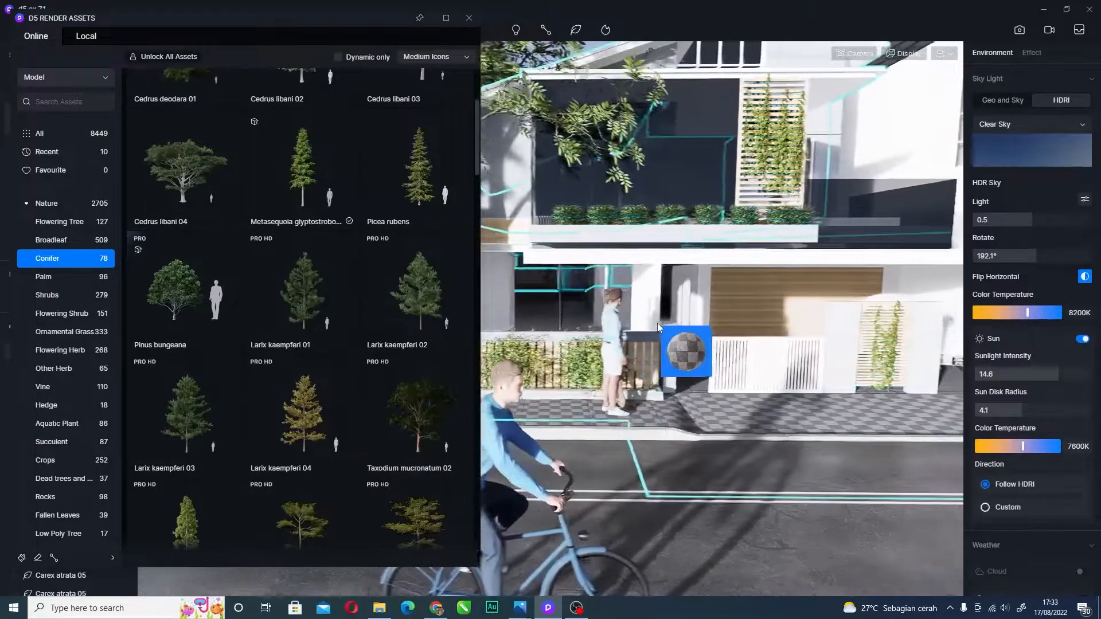
{"action": "key", "text": "d"}
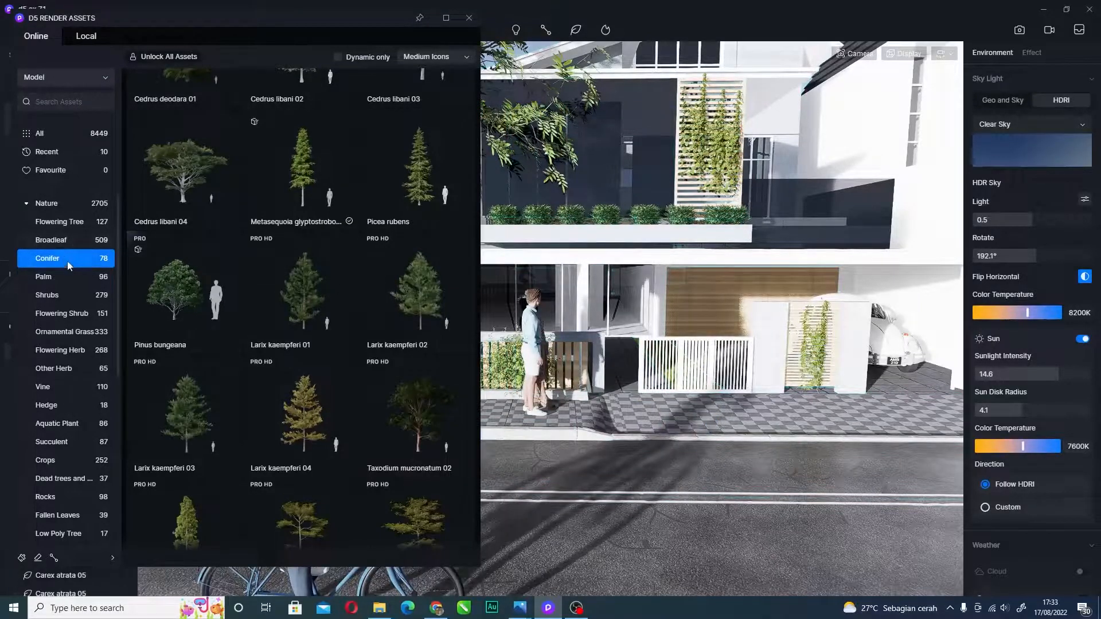
- Drag the Larix kaempferi 01 tree into the scene
{"action": "scroll", "coordinate": [63, 321], "scroll_direction": "down", "scroll_amount": 5}
{"action": "scroll", "coordinate": [52, 353], "scroll_direction": "up", "scroll_amount": 4}
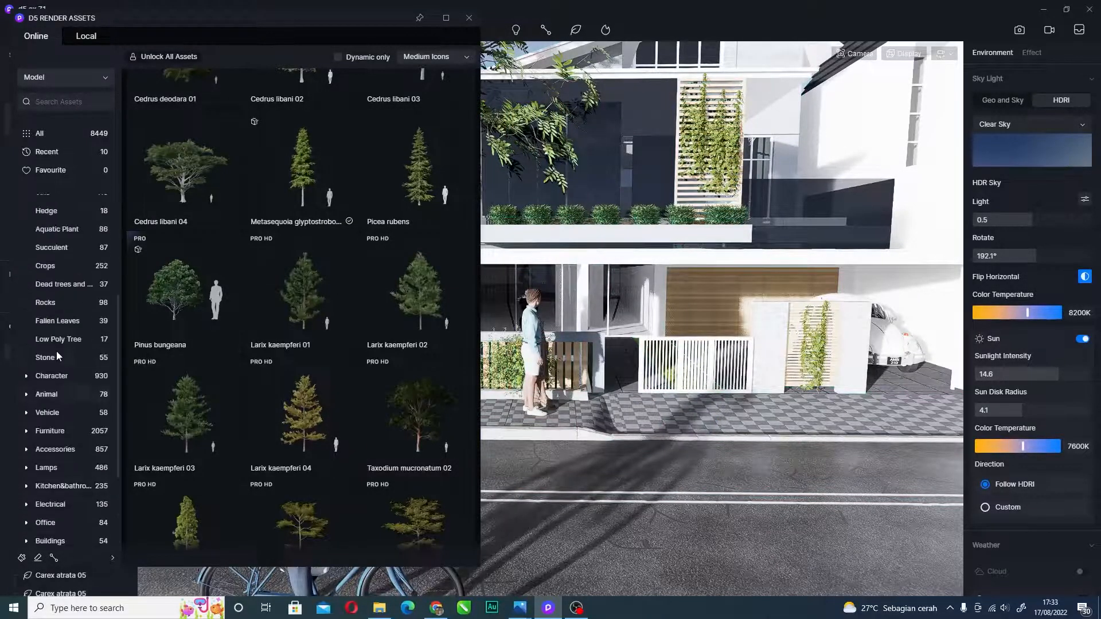
{"action": "scroll", "coordinate": [56, 351], "scroll_direction": "up", "scroll_amount": 1}
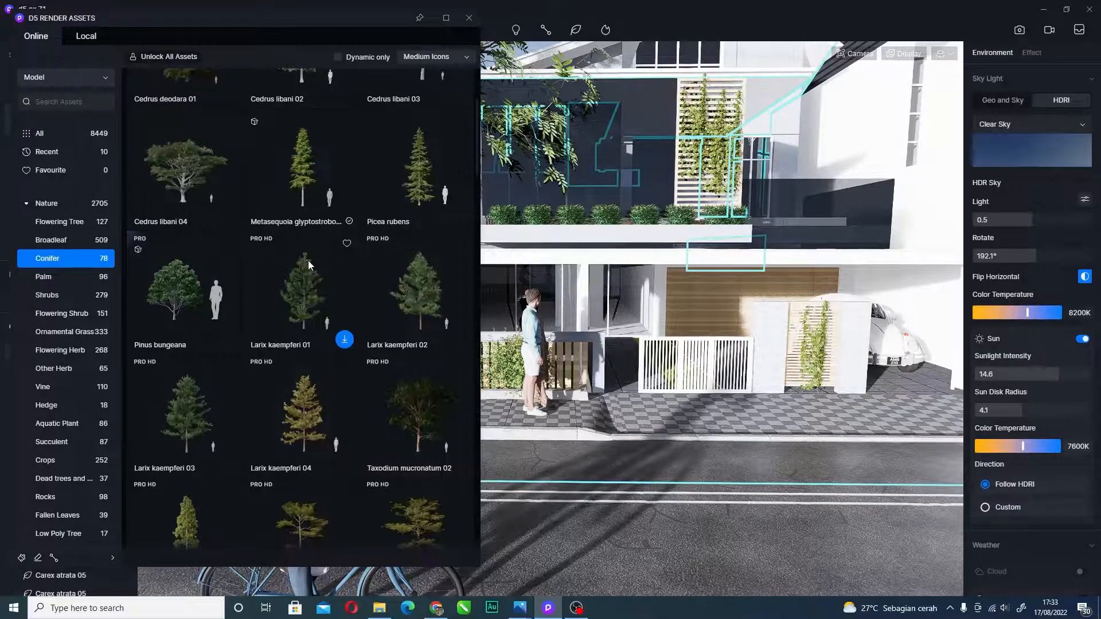
{"action": "left_click_drag", "start_coordinate": [308, 260], "coordinate": [646, 380]}
{"action": "key", "text": "d"}
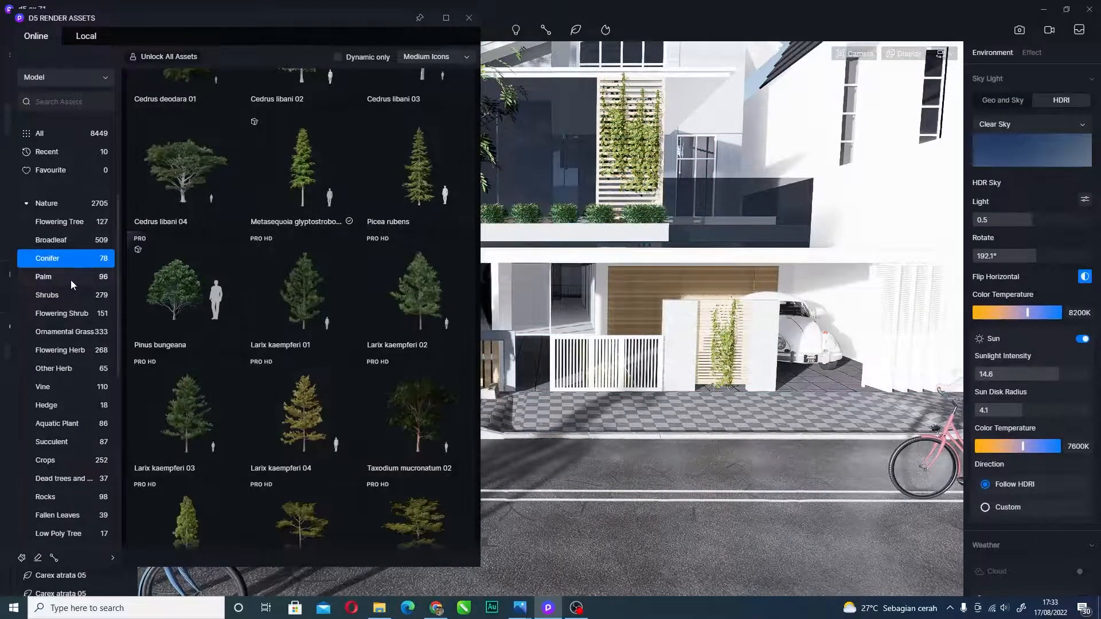
- Switch the asset library to Palm models, then to Shrubs
{"action": "left_click", "coordinate": [71, 280]}
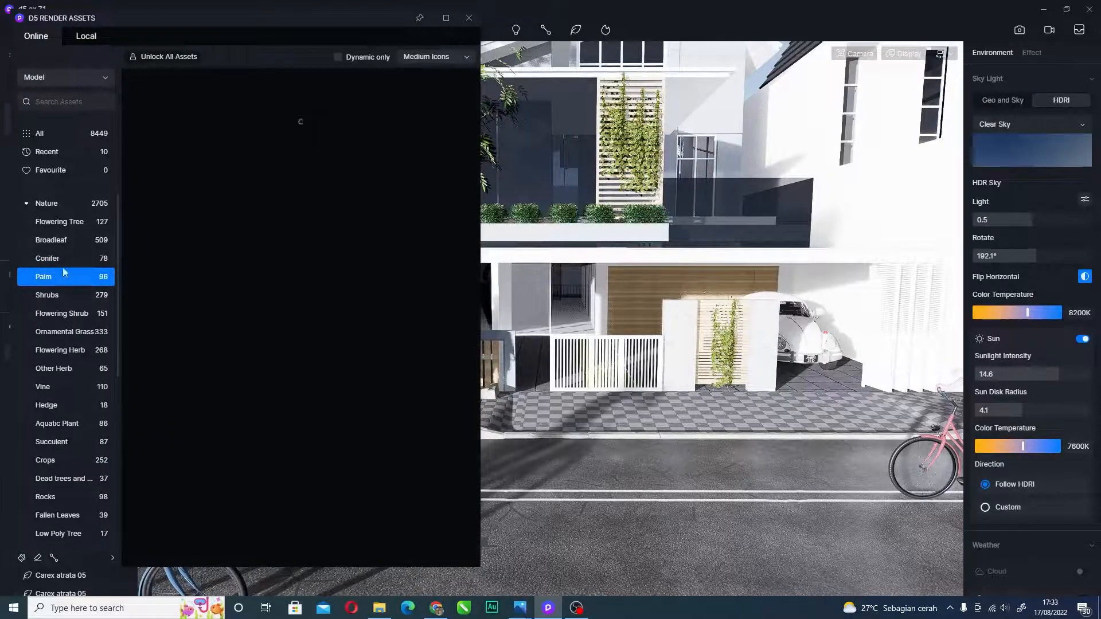
{"action": "key", "text": "a"}
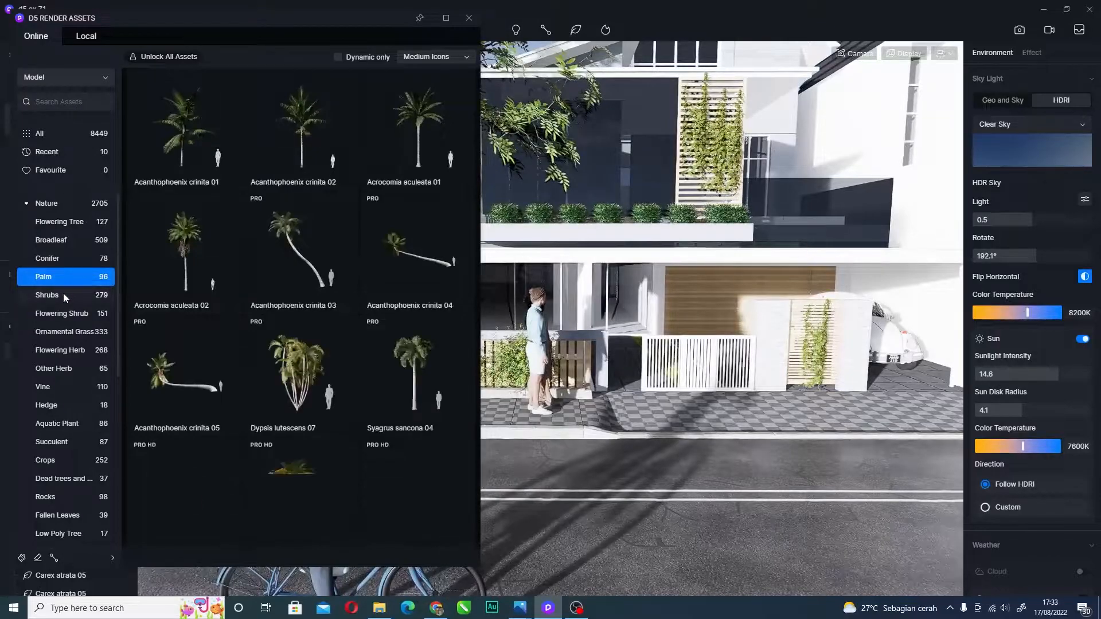
{"action": "left_click", "coordinate": [63, 295]}
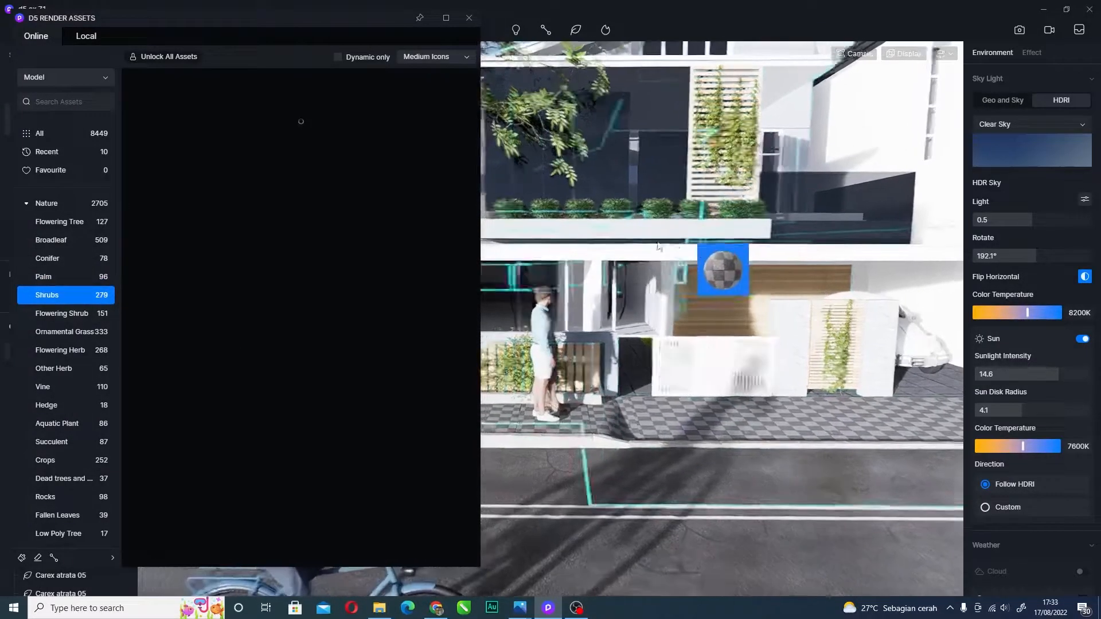
- Navigate the view along the fence and back out to the road and cyclist
{"action": "right_click_drag", "start_coordinate": [700, 243], "coordinate": [645, 211]}
{"action": "key", "text": "w"}
{"action": "key", "text": "w"}
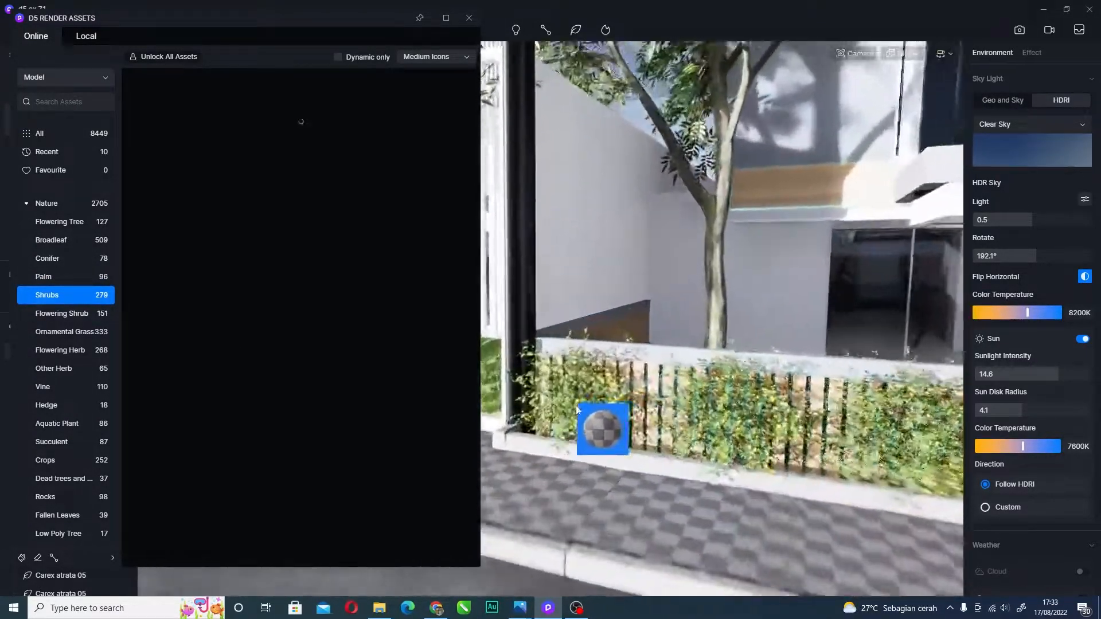
{"action": "right_click_drag", "start_coordinate": [596, 416], "coordinate": [641, 382]}
{"action": "key", "text": "d"}
{"action": "key", "text": "d"}
{"action": "key", "text": "s"}
{"action": "key", "text": "d"}
{"action": "key", "text": "s"}
{"action": "key", "text": "a"}
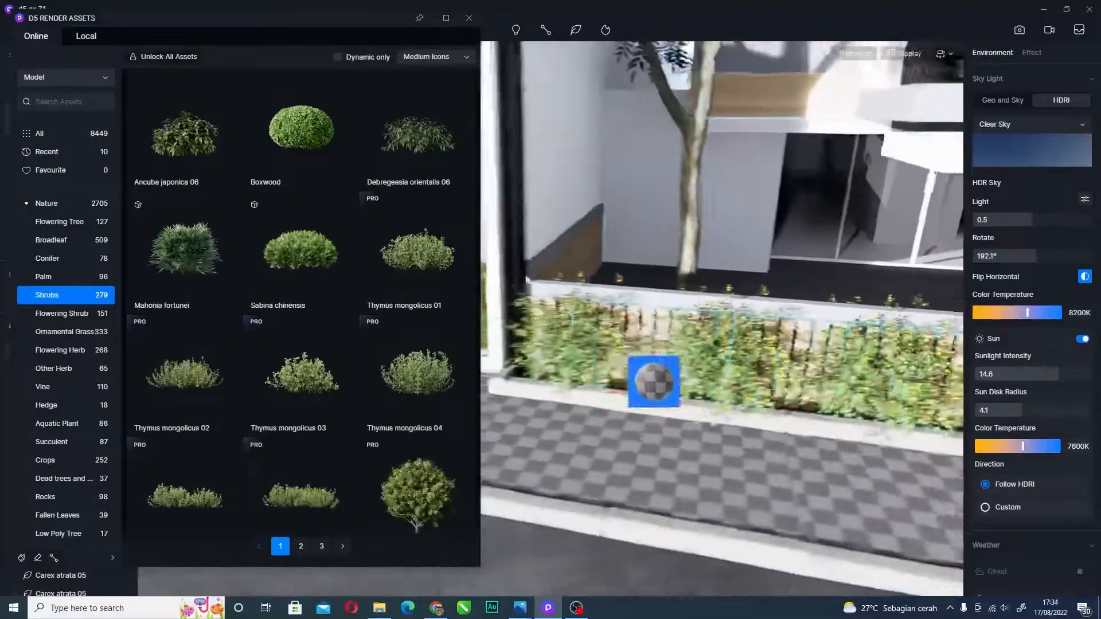
{"action": "scroll", "coordinate": [344, 275], "scroll_direction": "down", "scroll_amount": 3}
{"action": "key", "text": "s"}
{"action": "right_click_drag", "start_coordinate": [644, 256], "coordinate": [639, 345]}
{"action": "key", "text": "a"}
{"action": "key", "text": "s"}
{"action": "key", "text": "d"}
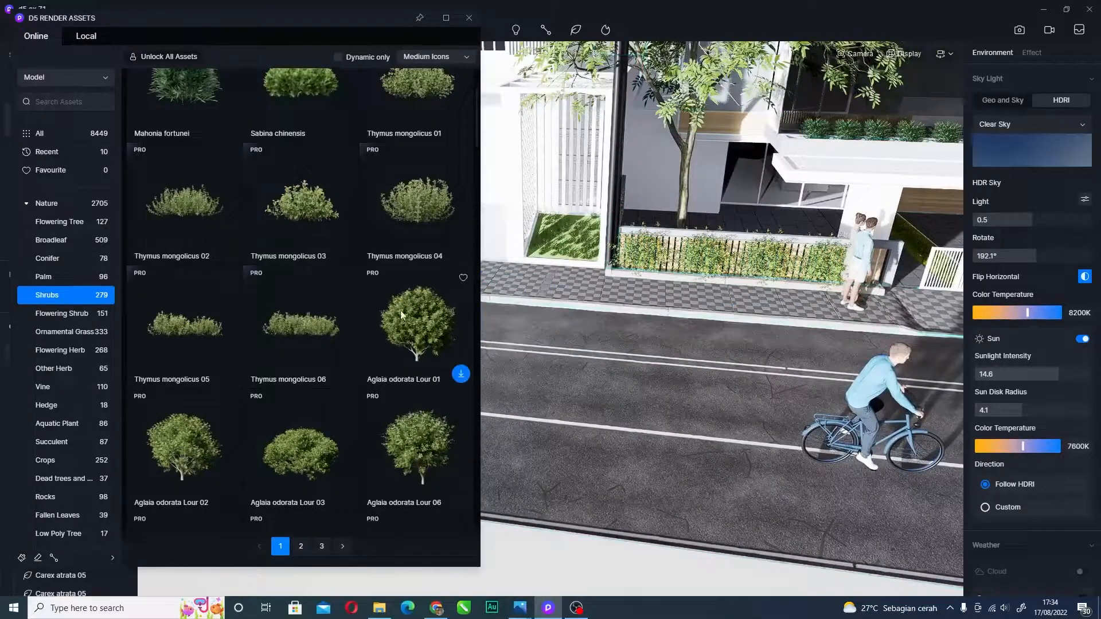
{"action": "scroll", "coordinate": [302, 227], "scroll_direction": "up", "scroll_amount": 3}
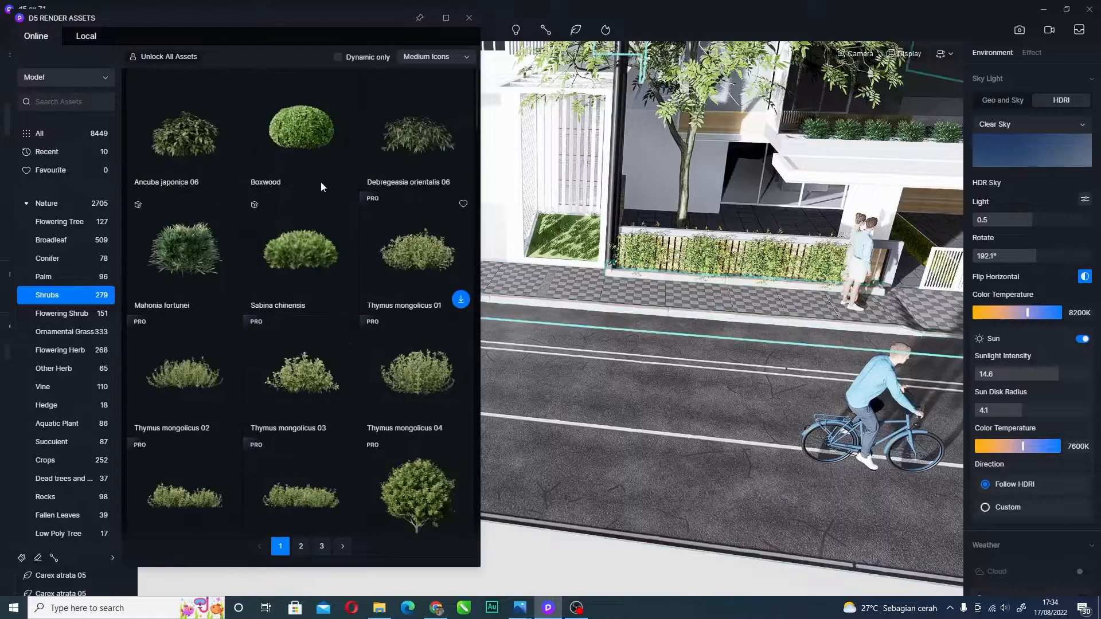
{"action": "left_click", "coordinate": [309, 134]}
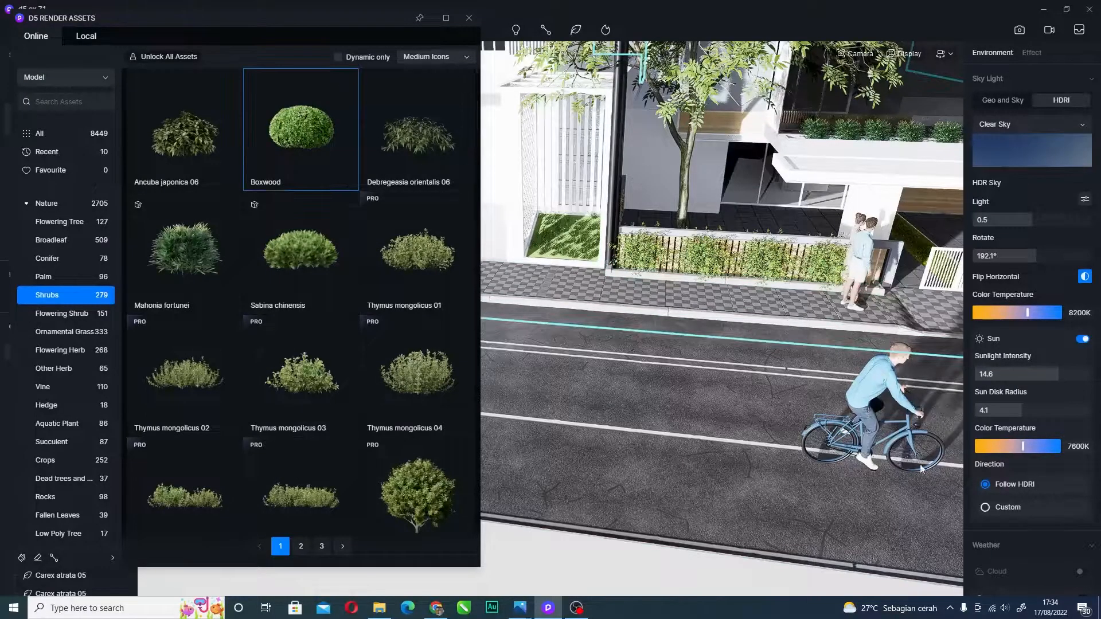
{"action": "left_click", "coordinate": [651, 380]}
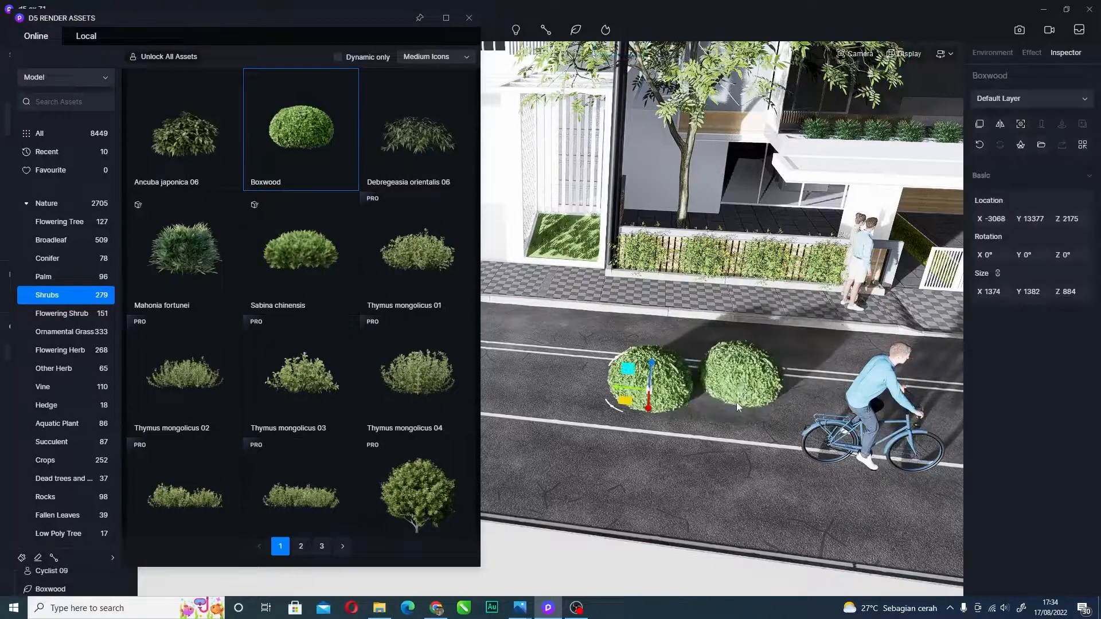
{"action": "left_click", "coordinate": [735, 404]}
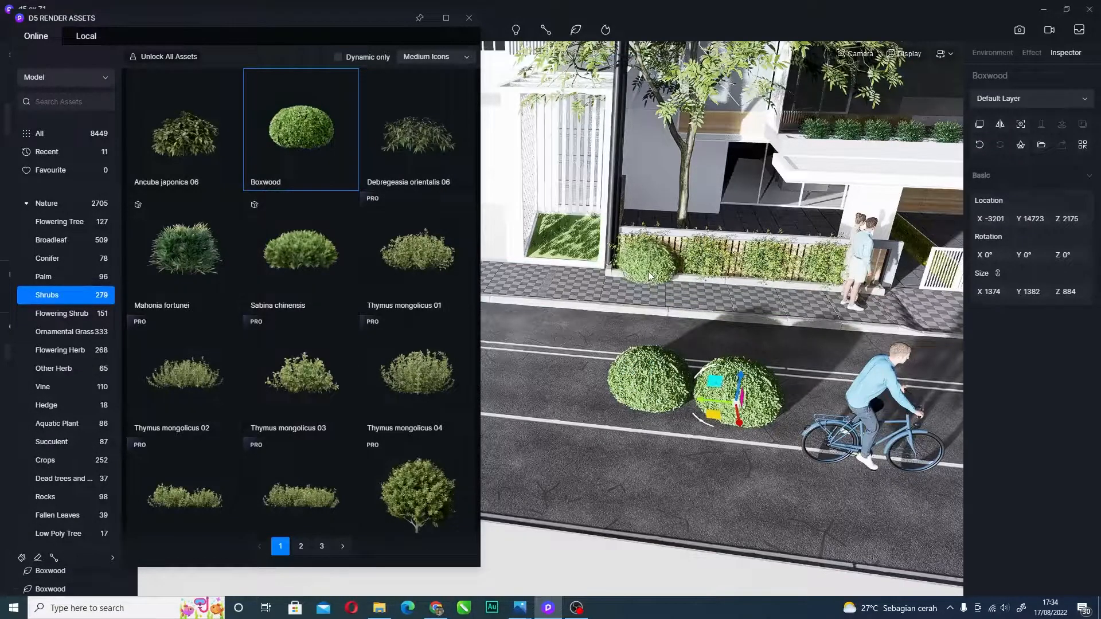
{"action": "left_click", "coordinate": [647, 273]}
{"action": "scroll", "coordinate": [759, 216], "scroll_direction": "up", "scroll_amount": 5}
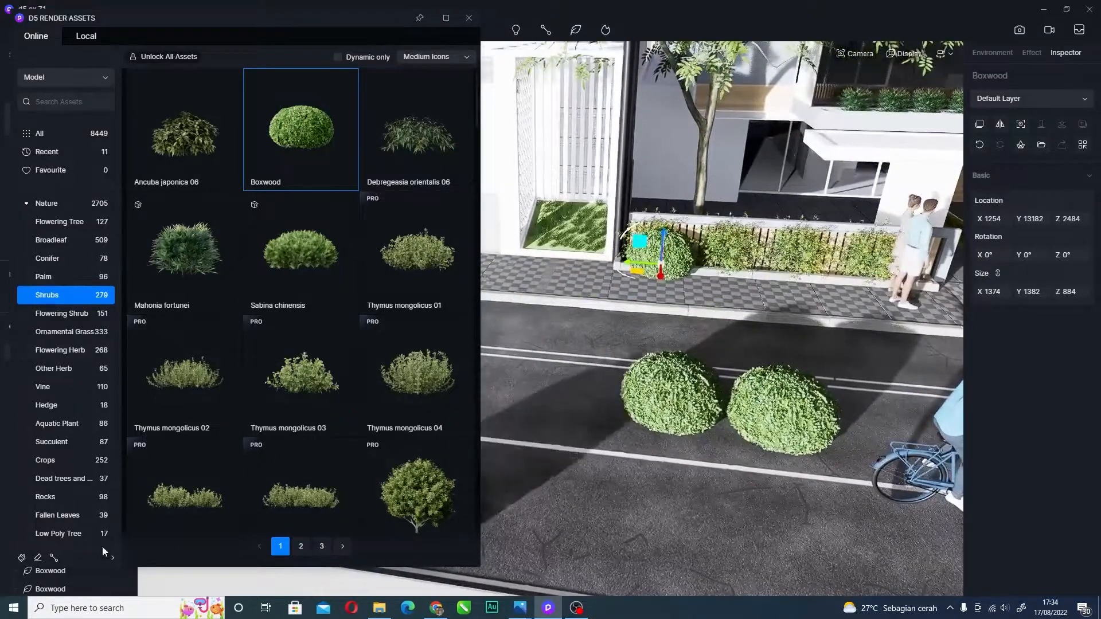
{"action": "left_click", "coordinate": [37, 559]}
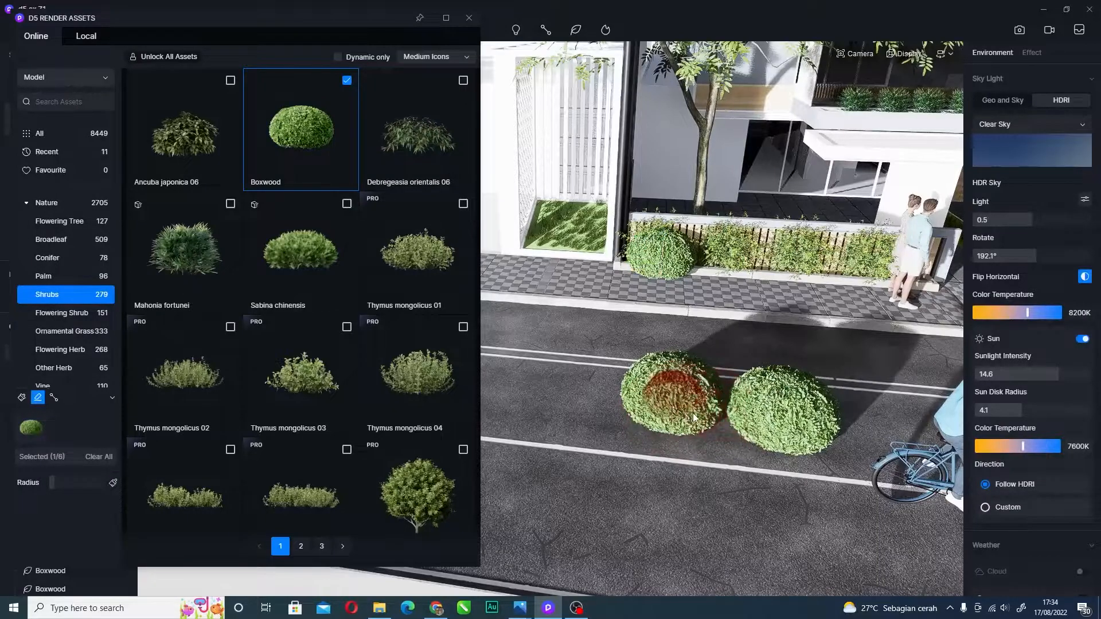
{"action": "left_click", "coordinate": [22, 398]}
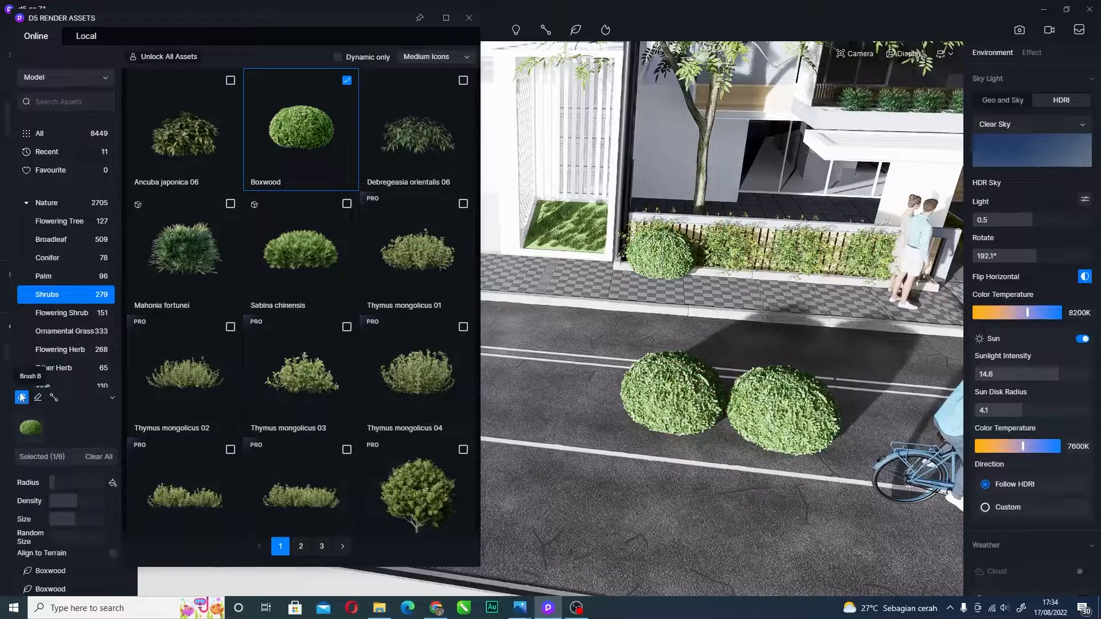
{"action": "left_click", "coordinate": [712, 396]}
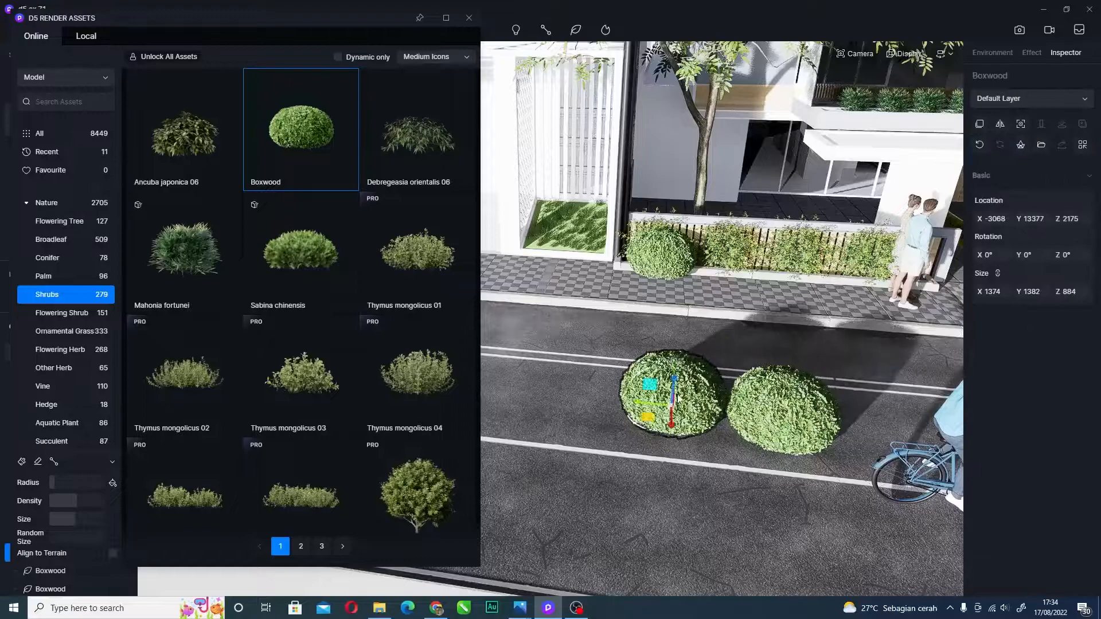
{"action": "left_click", "coordinate": [699, 414]}
{"action": "left_click", "coordinate": [681, 400]}
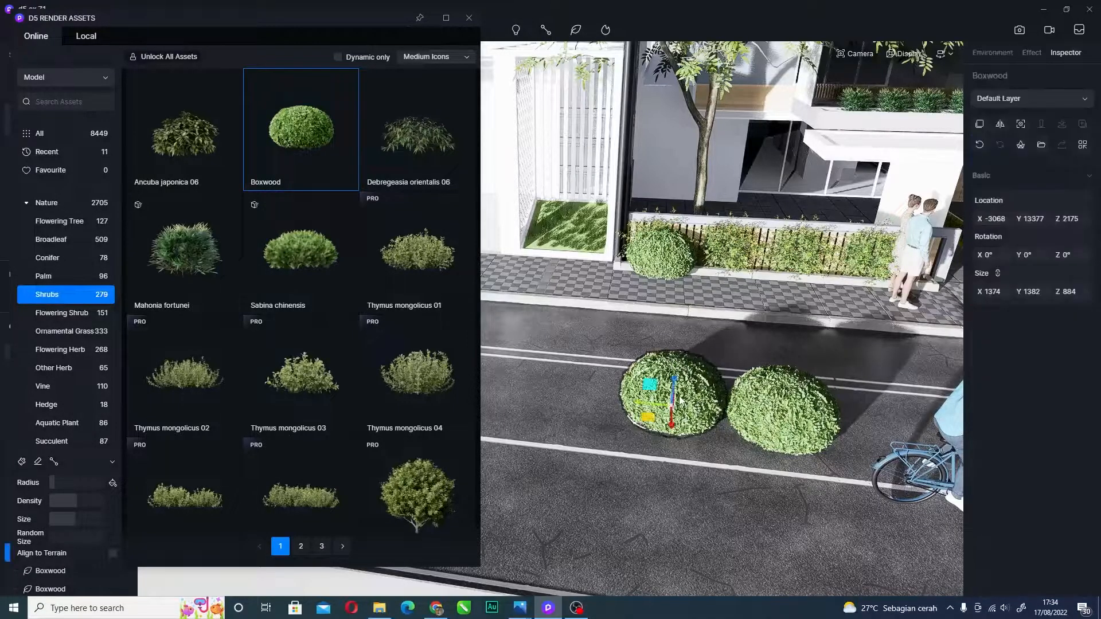
{"action": "key", "text": "Delete"}
{"action": "left_click", "coordinate": [780, 401]}
{"action": "key", "text": "Delete"}
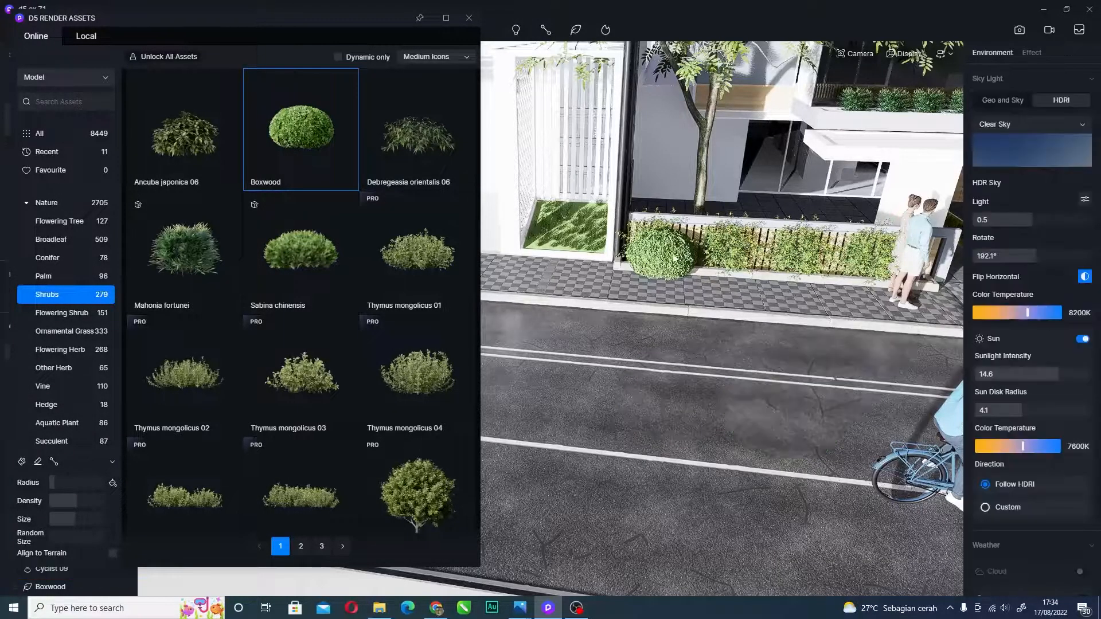
{"action": "left_click", "coordinate": [675, 259]}
{"action": "key", "text": "Delete"}
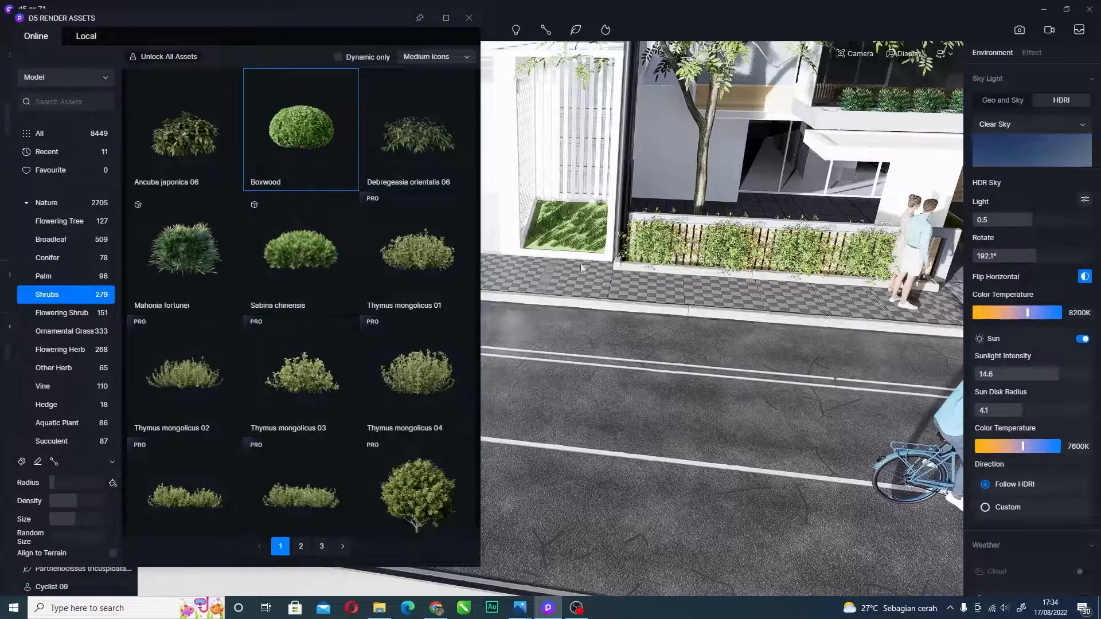
{"action": "scroll", "coordinate": [641, 387], "scroll_direction": "down", "scroll_amount": 3}
- Choose Path planting and add Mahonia fortunei alongside Boxwood as path plants
{"action": "right_click_drag", "start_coordinate": [633, 383], "coordinate": [543, 66]}
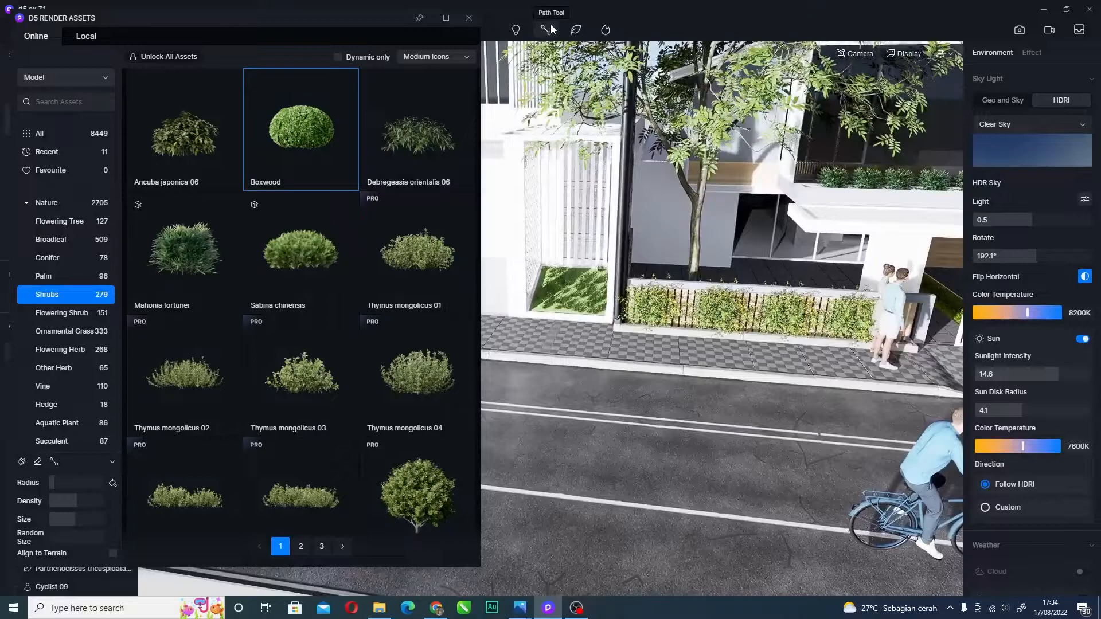
{"action": "mouse_move", "coordinate": [550, 26]}
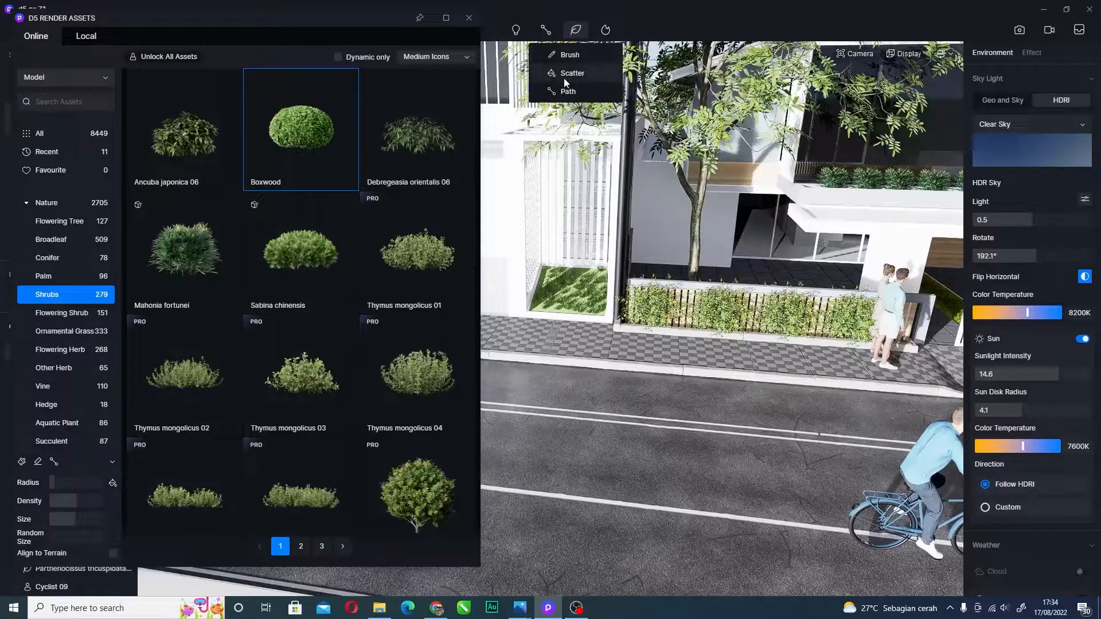
{"action": "left_click", "coordinate": [568, 90]}
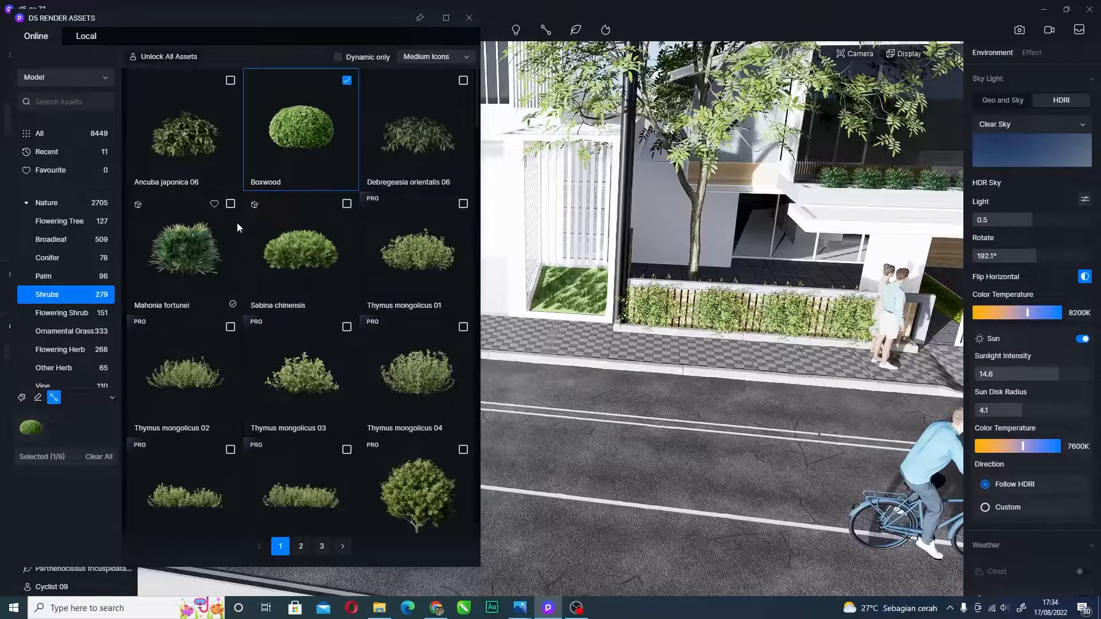
{"action": "left_click", "coordinate": [231, 205]}
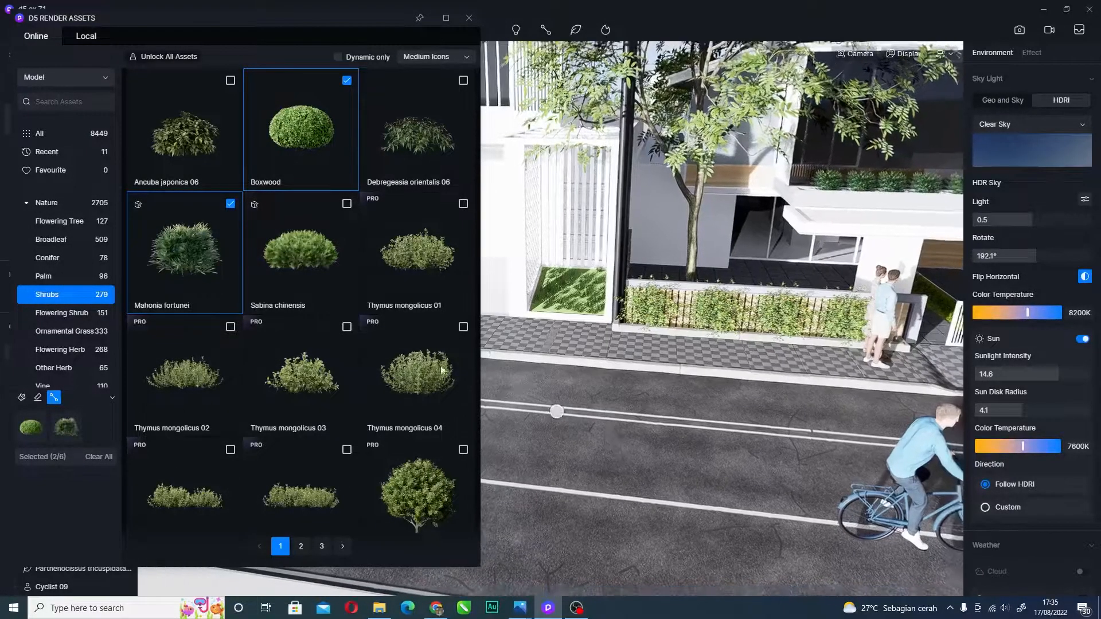
- Draw a two-point trial path along the road, then clear its chosen plants
{"action": "left_click", "coordinate": [653, 466]}
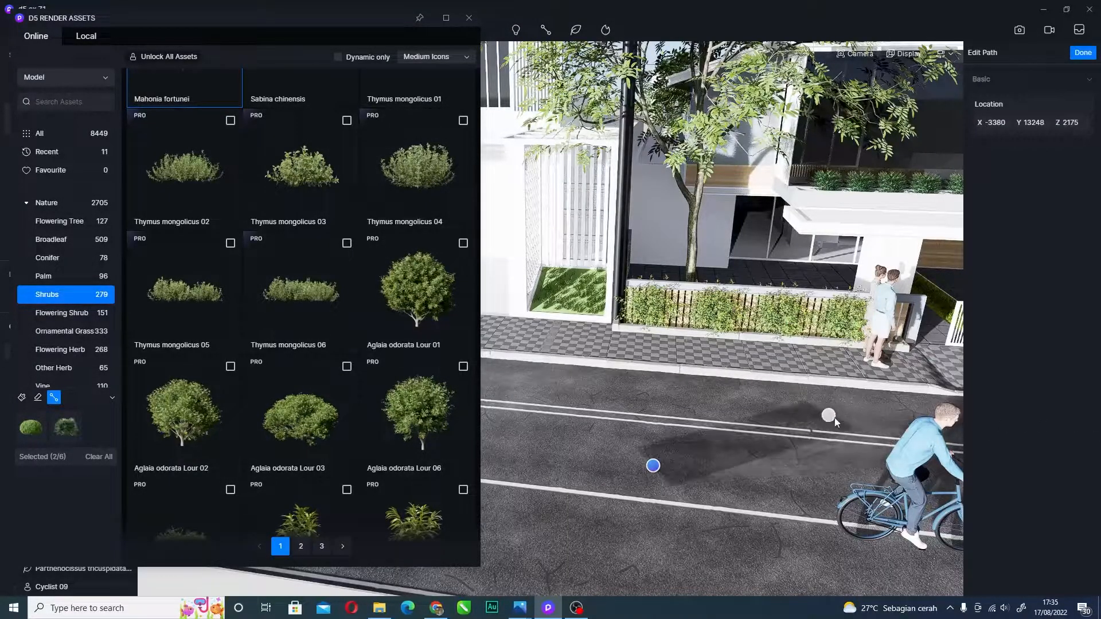
{"action": "left_click", "coordinate": [875, 417]}
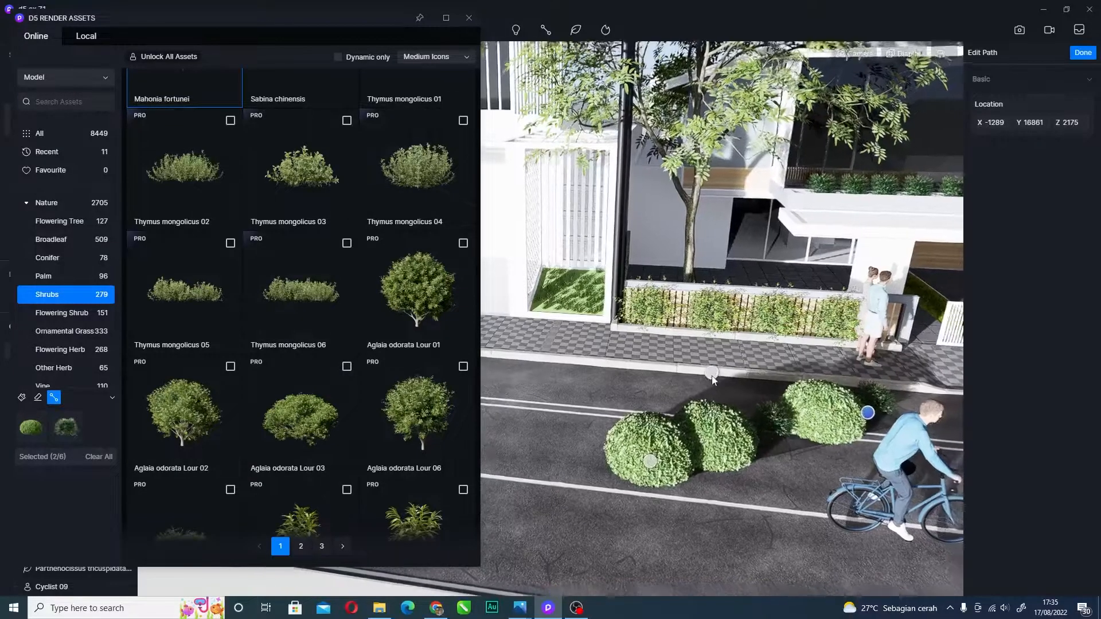
{"action": "scroll", "coordinate": [704, 370], "scroll_direction": "down", "scroll_amount": 2}
{"action": "right_click_drag", "start_coordinate": [574, 374], "coordinate": [651, 448]}
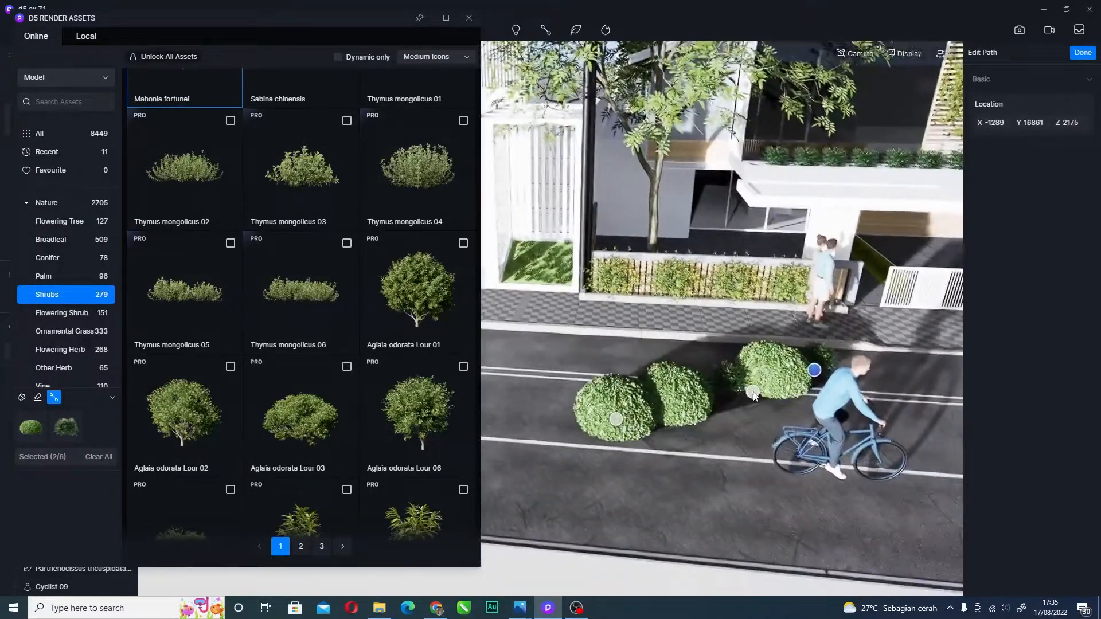
{"action": "left_click", "coordinate": [99, 457]}
{"action": "key", "text": "Escape"}
{"action": "key", "text": "Escape"}
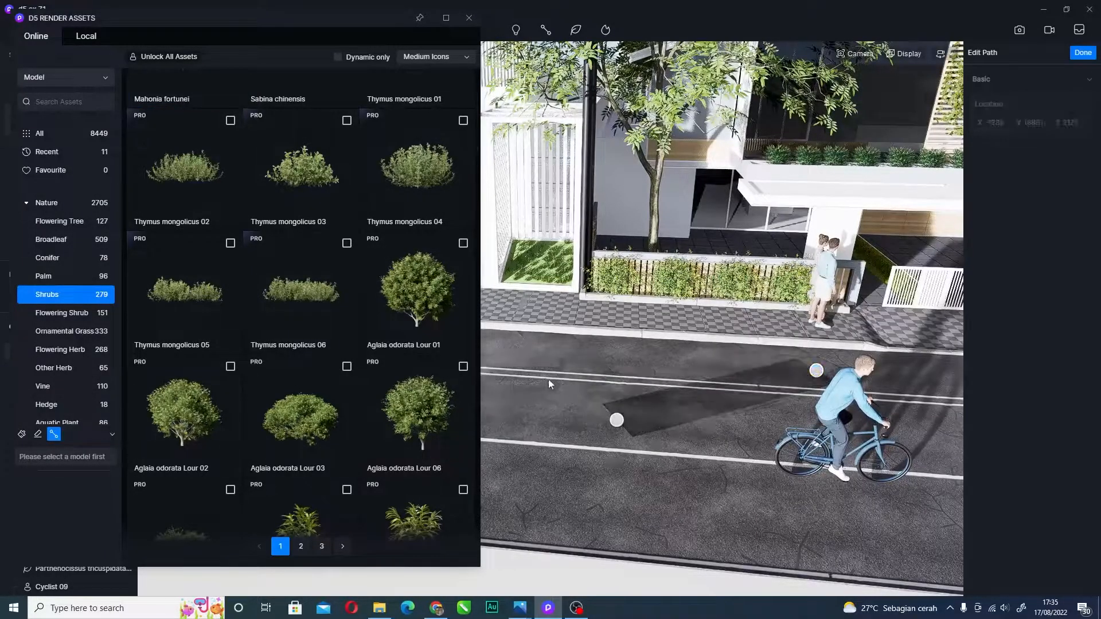
- Select the empty vegetation path on the road and delete it
{"action": "scroll", "coordinate": [454, 340], "scroll_direction": "down", "scroll_amount": 3}
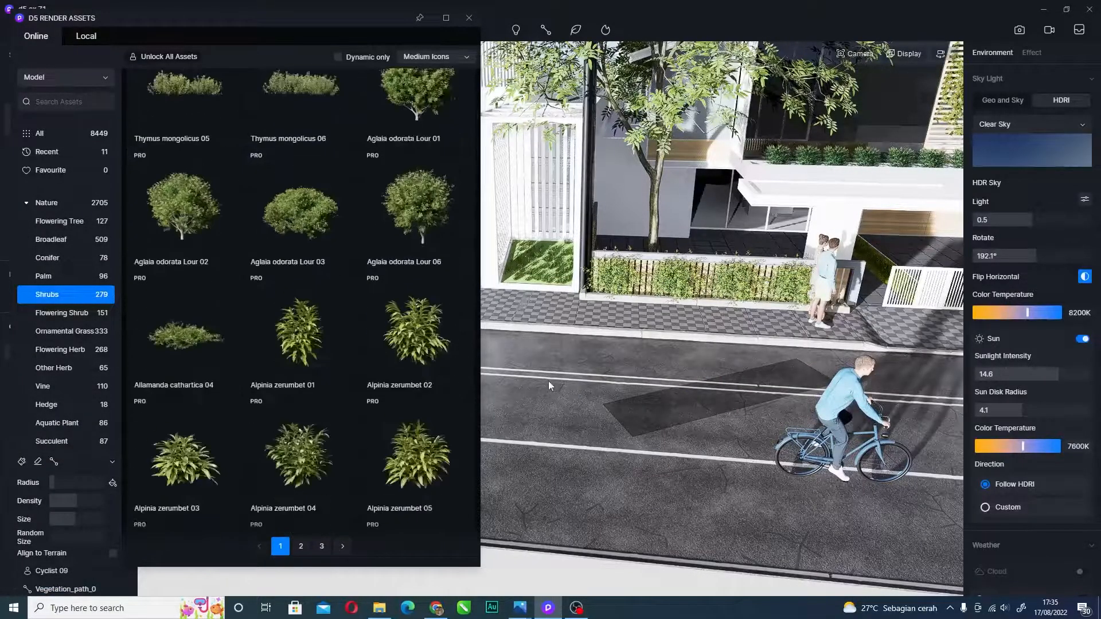
{"action": "left_click", "coordinate": [729, 394]}
{"action": "key", "text": "Escape"}
{"action": "left_click", "coordinate": [690, 418]}
{"action": "key", "text": "Delete"}
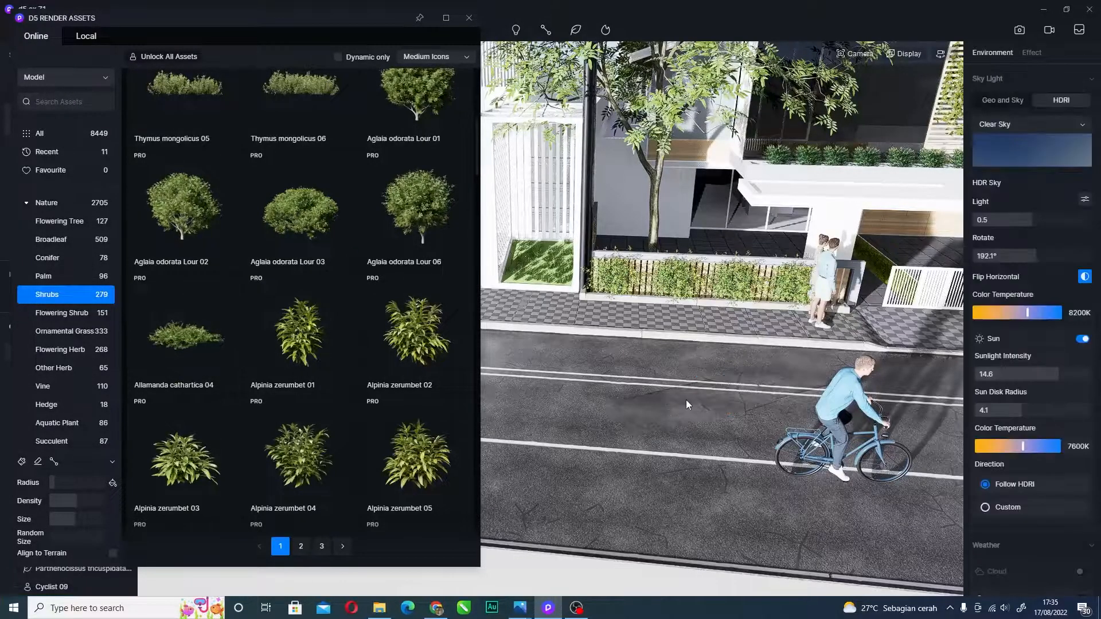
{"action": "scroll", "coordinate": [696, 343], "scroll_direction": "down", "scroll_amount": 1}
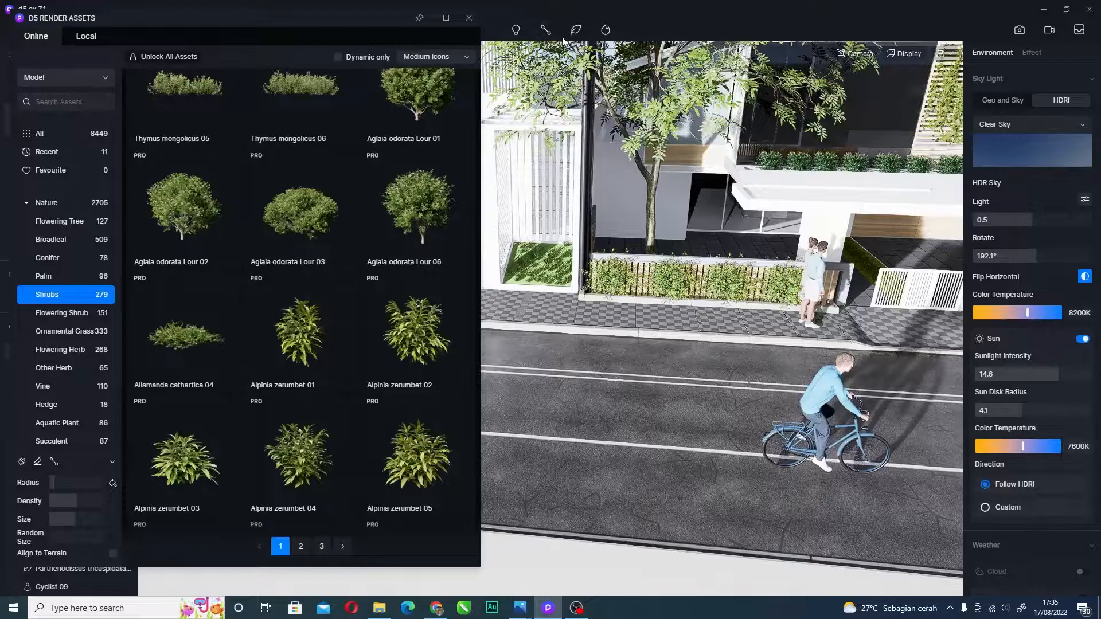
{"action": "mouse_move", "coordinate": [553, 33]}
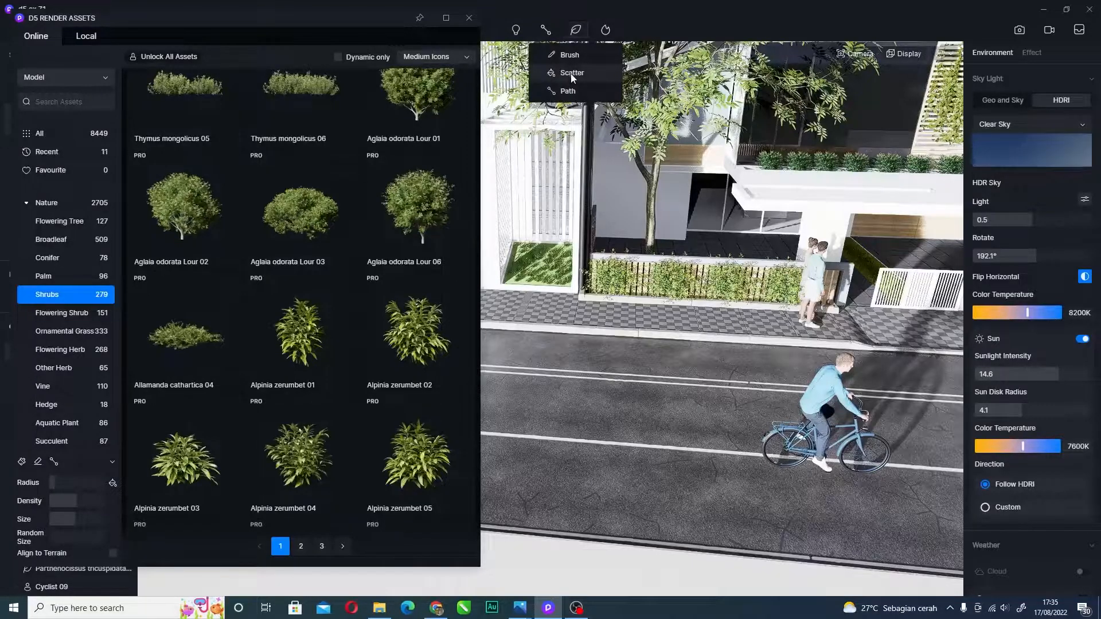
- Switch to area scattering and tick Boxwood, Mahonia fortunei and the newly downloaded Sabina chinensis shrubs
{"action": "left_click", "coordinate": [572, 75]}
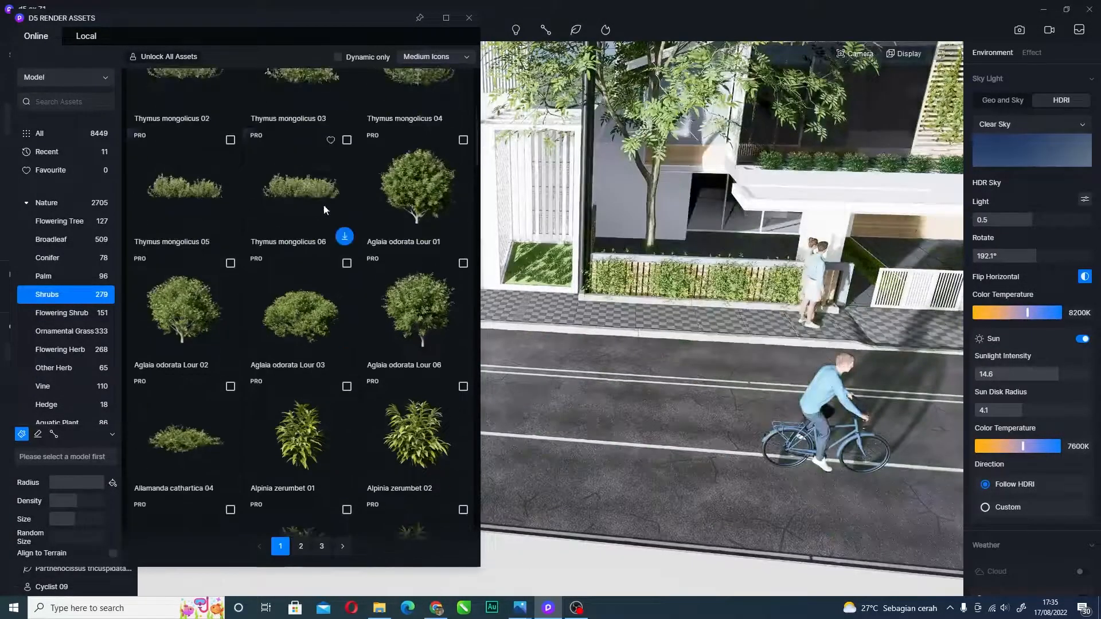
{"action": "scroll", "coordinate": [346, 265], "scroll_direction": "up", "scroll_amount": 2}
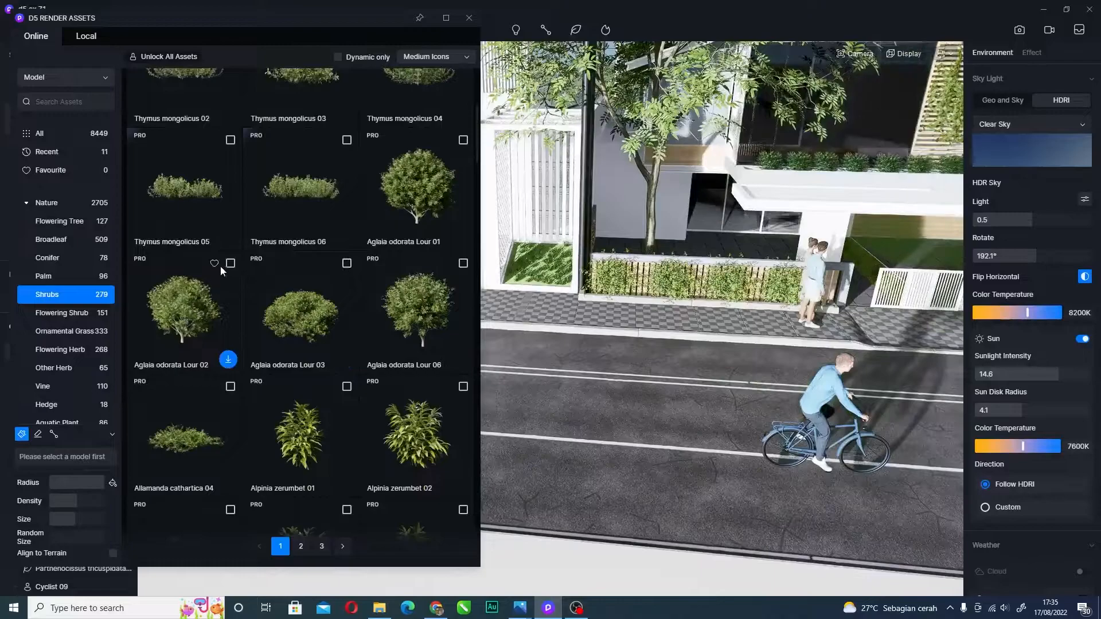
{"action": "scroll", "coordinate": [296, 373], "scroll_direction": "down", "scroll_amount": 3}
{"action": "scroll", "coordinate": [294, 370], "scroll_direction": "up", "scroll_amount": 3}
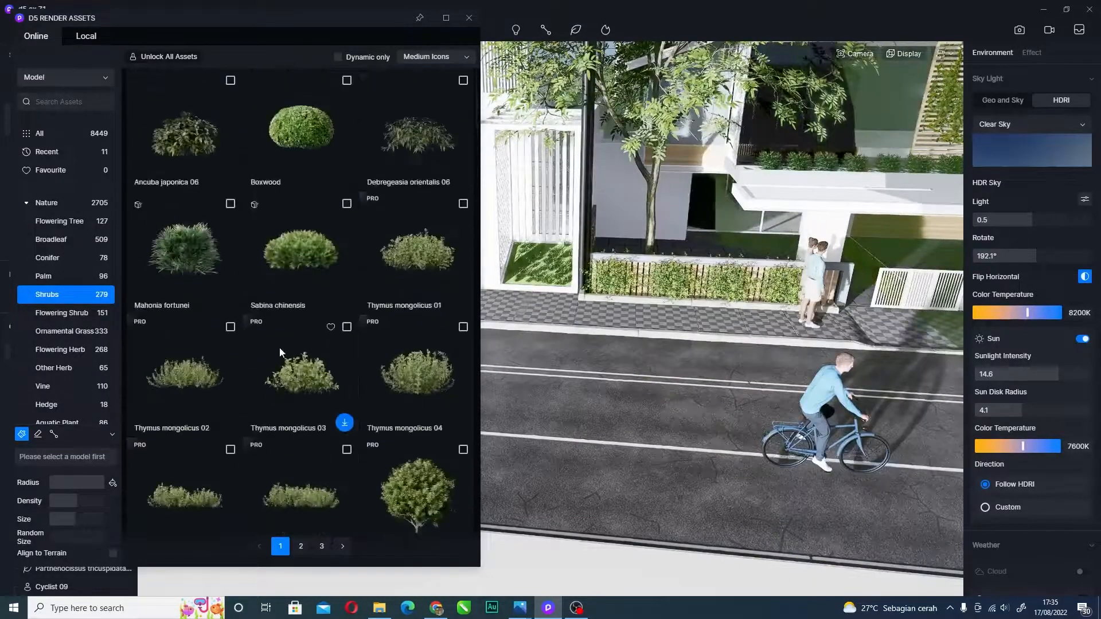
{"action": "left_click", "coordinate": [347, 80]}
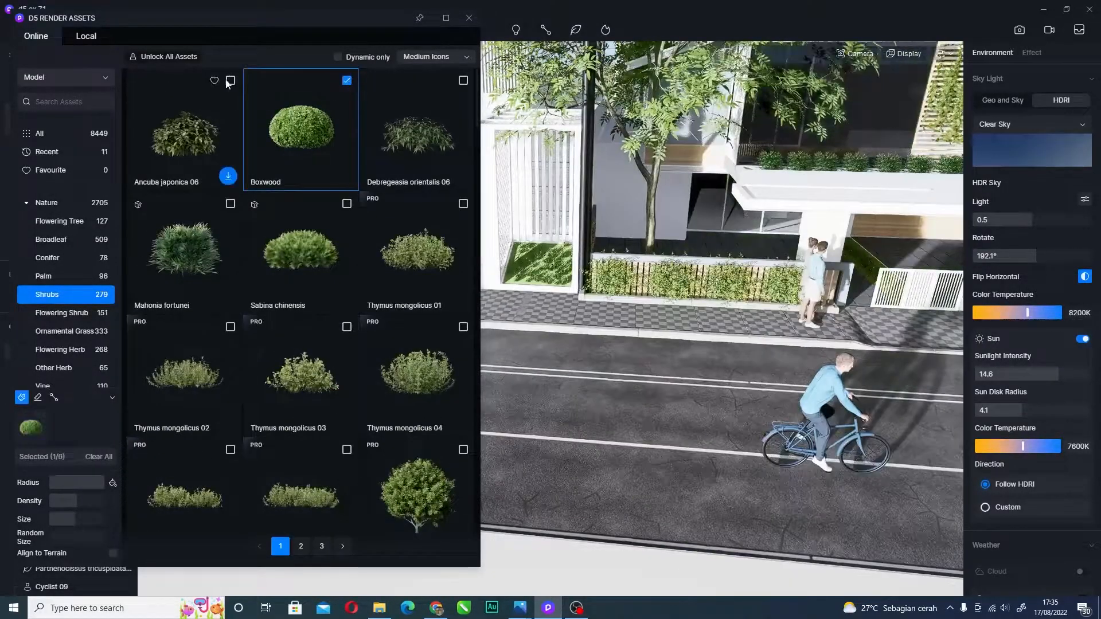
{"action": "left_click", "coordinate": [230, 203]}
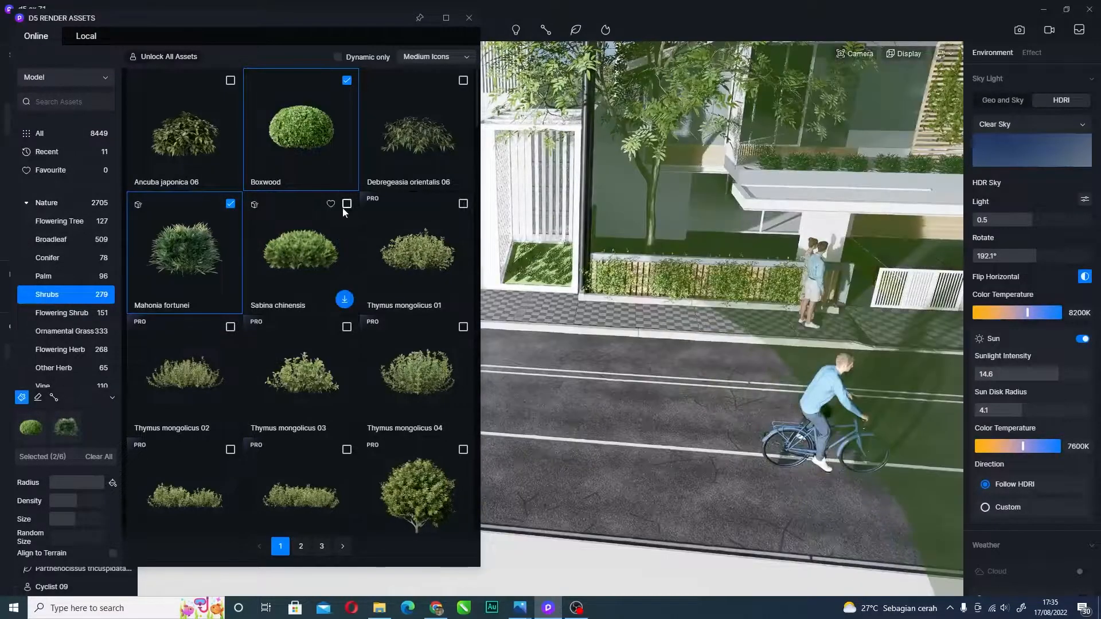
{"action": "left_click", "coordinate": [344, 299]}
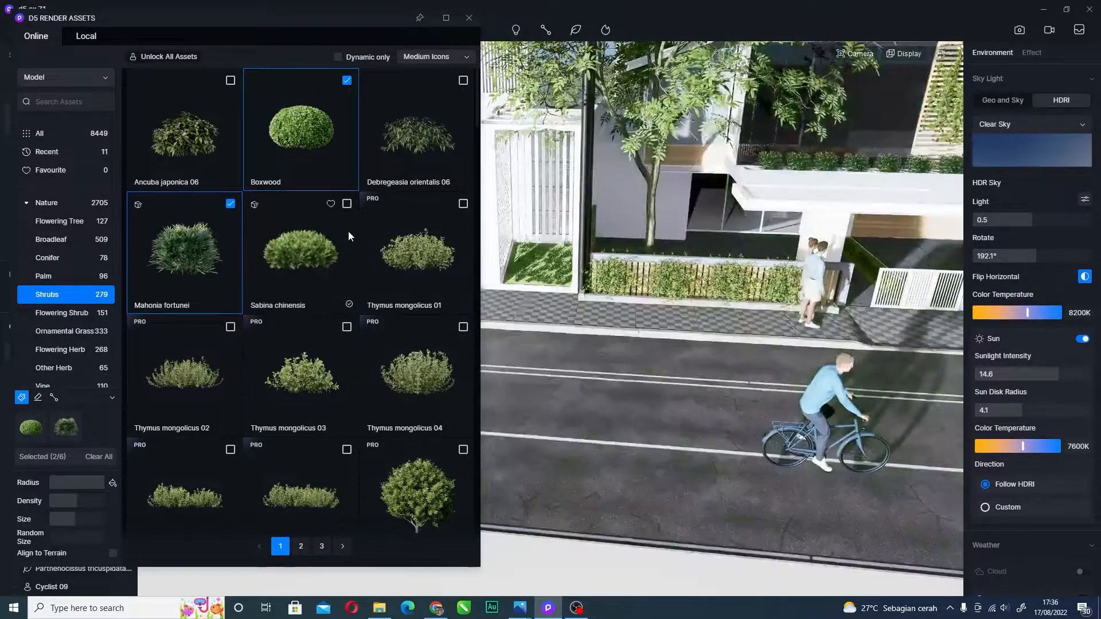
{"action": "left_click", "coordinate": [347, 203]}
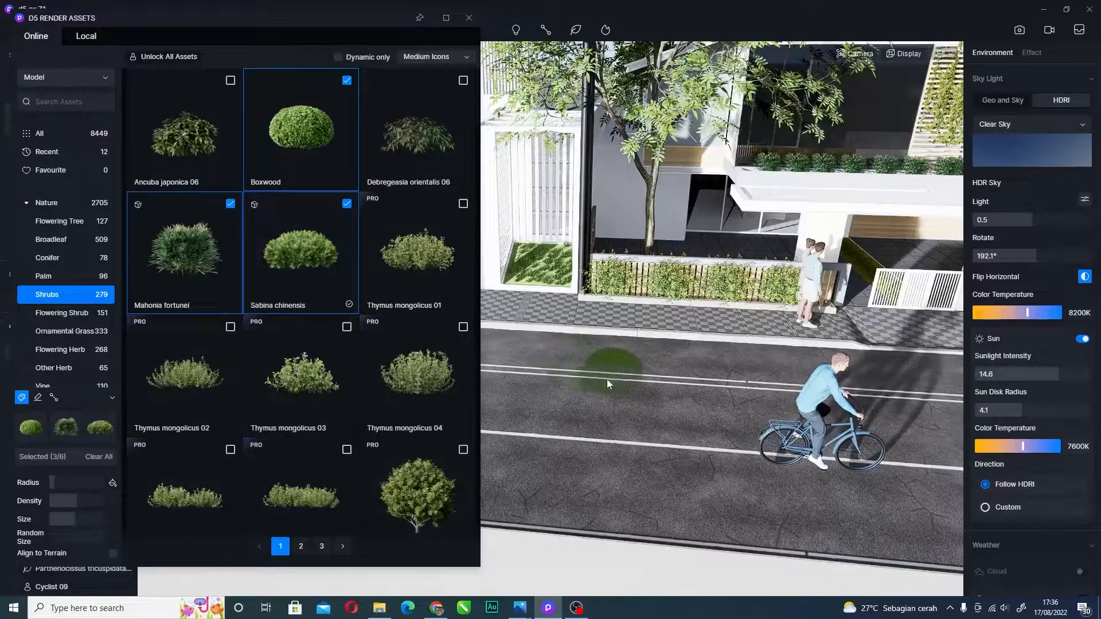
- Paint a row of shrubs along the street, then erase most of that stroke
{"action": "mouse_move", "coordinate": [546, 361]}
{"action": "left_mouse_down"}
{"action": "mouse_move", "coordinate": [723, 356]}
{"action": "mouse_move", "coordinate": [838, 367]}
{"action": "mouse_move", "coordinate": [839, 379]}
{"action": "mouse_move", "coordinate": [592, 390]}
{"action": "mouse_move", "coordinate": [642, 371]}
{"action": "mouse_move", "coordinate": [619, 367]}
{"action": "left_mouse_up"}
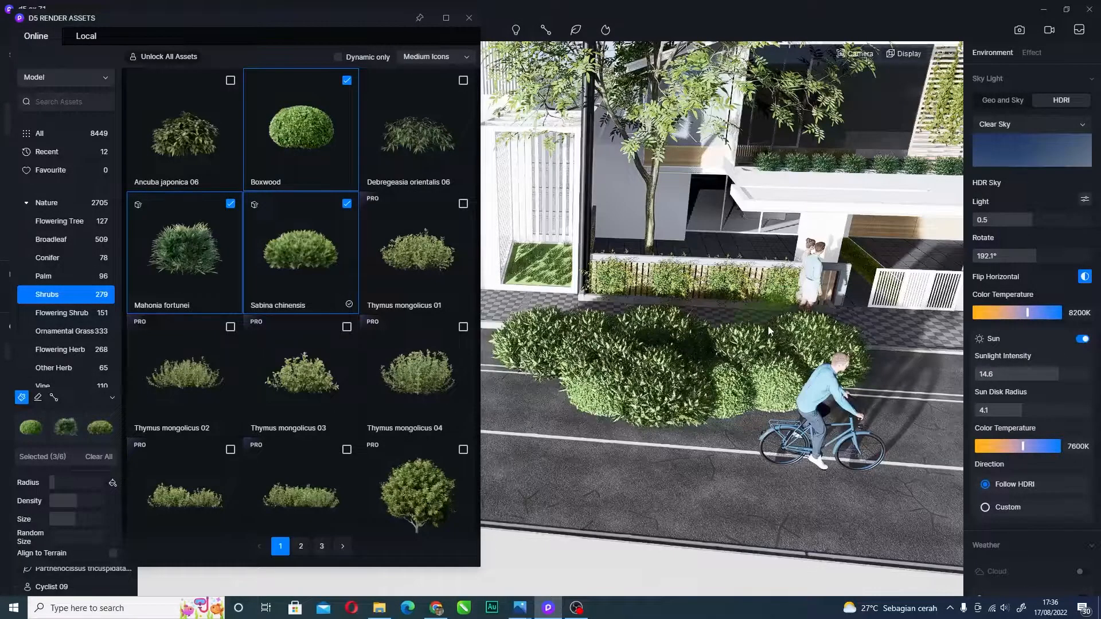
{"action": "left_click", "coordinate": [38, 397]}
{"action": "left_click", "coordinate": [683, 398]}
{"action": "mouse_move", "coordinate": [680, 394]}
{"action": "left_mouse_down"}
{"action": "mouse_move", "coordinate": [550, 362]}
{"action": "mouse_move", "coordinate": [831, 373]}
{"action": "mouse_move", "coordinate": [777, 402]}
{"action": "mouse_move", "coordinate": [660, 361]}
{"action": "mouse_move", "coordinate": [671, 361]}
{"action": "left_mouse_up"}
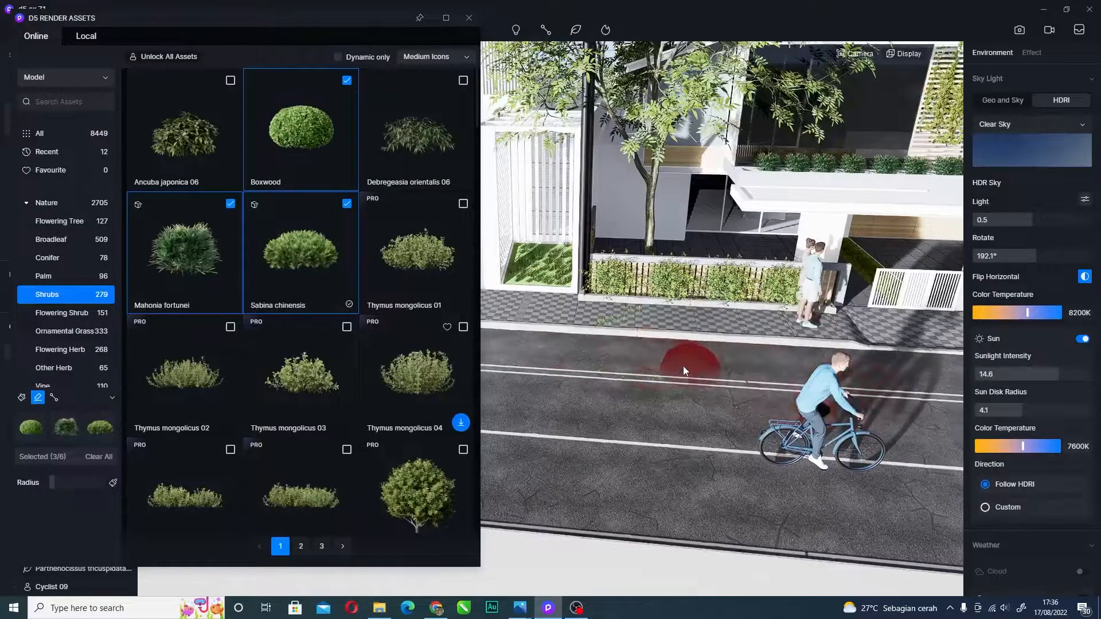
- Switch placement mode to Brush and paint shrub clusters across the road and right of the cyclist
{"action": "left_click", "coordinate": [22, 397]}
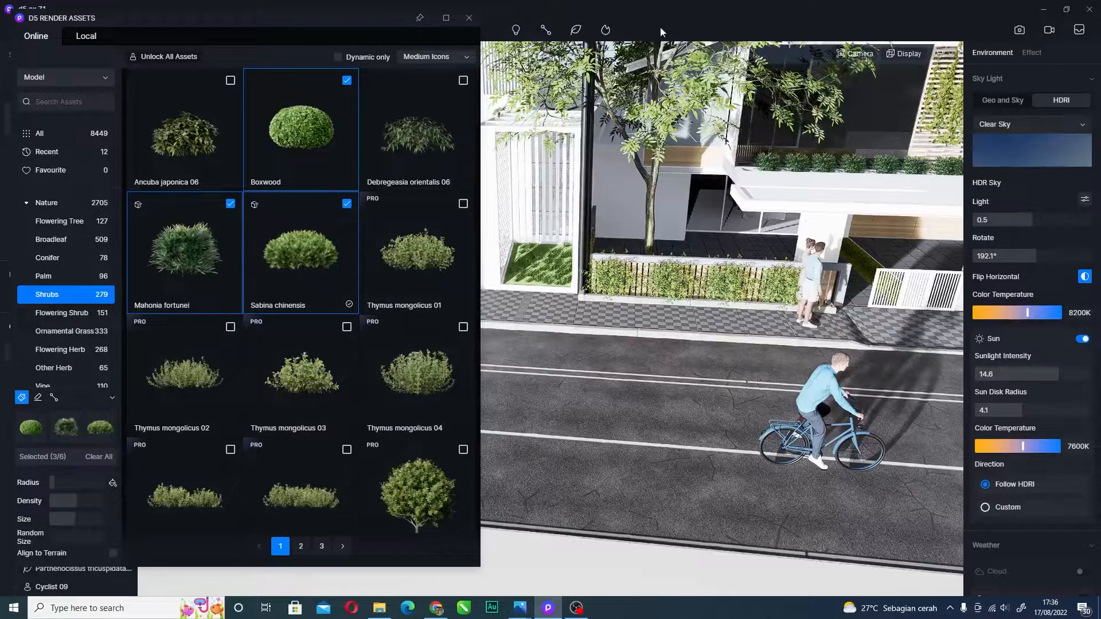
{"action": "left_click", "coordinate": [575, 30]}
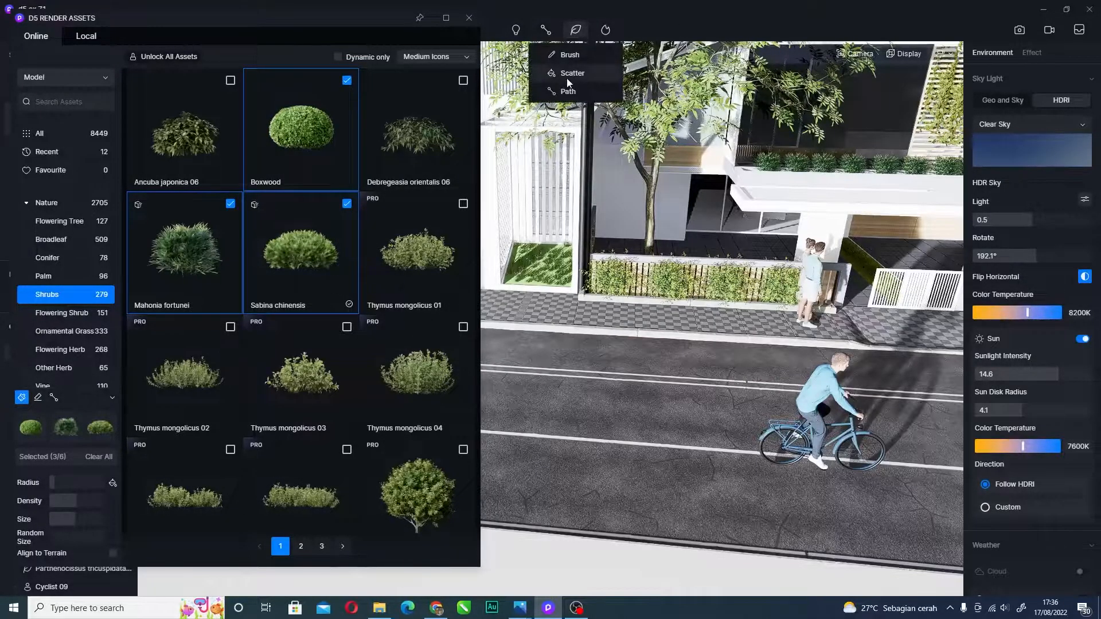
{"action": "left_click", "coordinate": [570, 54]}
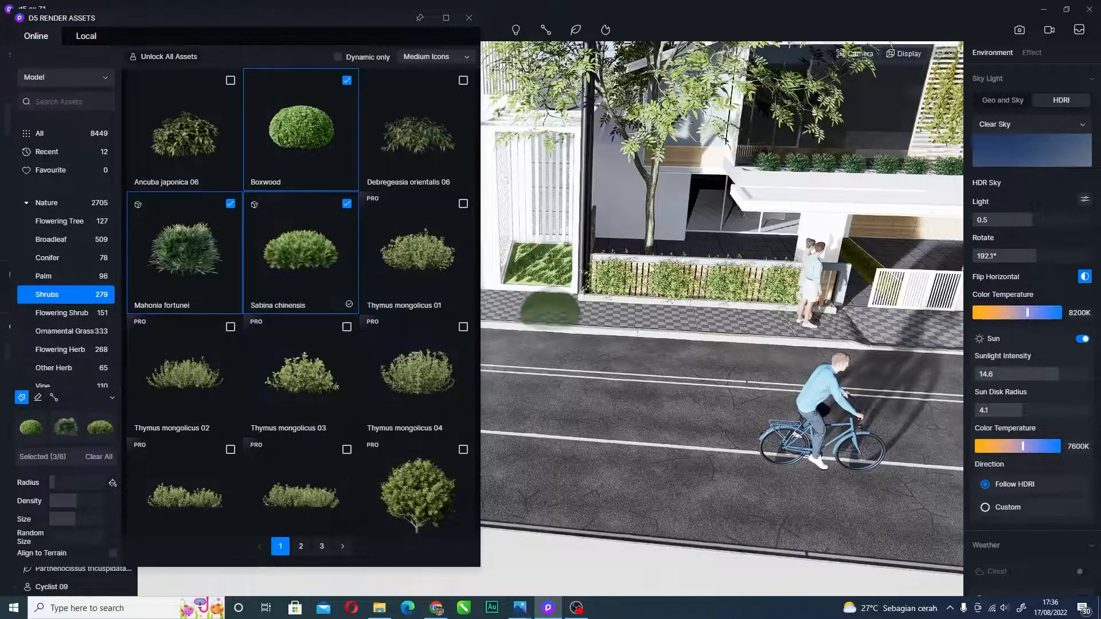
{"action": "mouse_move", "coordinate": [597, 380]}
{"action": "left_mouse_down"}
{"action": "mouse_move", "coordinate": [711, 373]}
{"action": "mouse_move", "coordinate": [686, 463]}
{"action": "mouse_move", "coordinate": [565, 395]}
{"action": "mouse_move", "coordinate": [518, 426]}
{"action": "mouse_move", "coordinate": [651, 336]}
{"action": "mouse_move", "coordinate": [547, 329]}
{"action": "mouse_move", "coordinate": [672, 362]}
{"action": "left_mouse_up"}
{"action": "scroll", "coordinate": [673, 362], "scroll_direction": "down", "scroll_amount": 6}
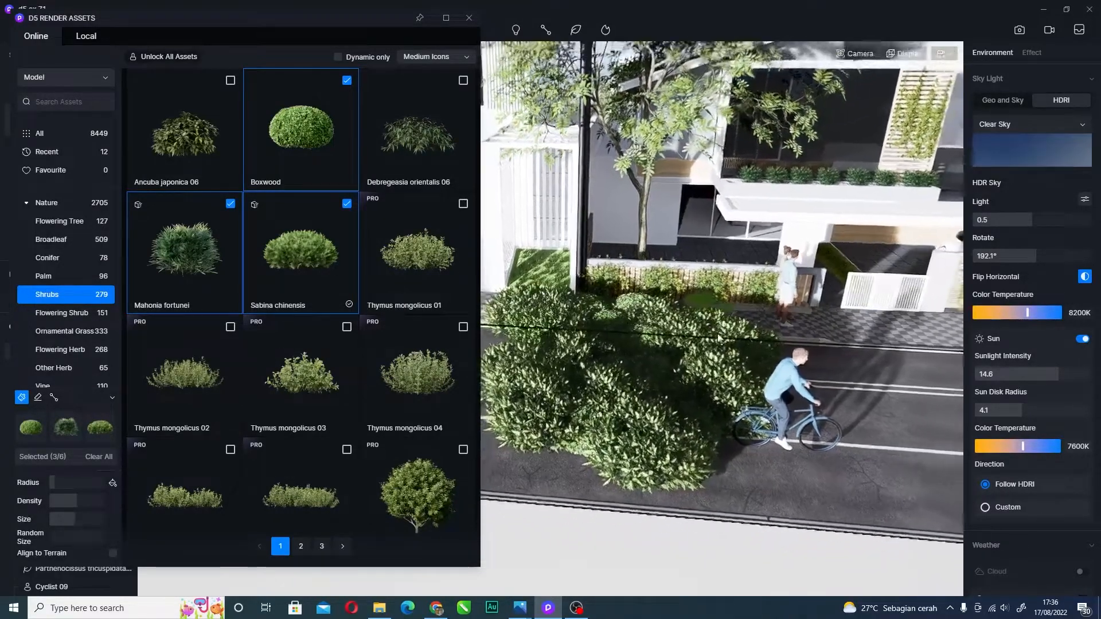
{"action": "scroll", "coordinate": [762, 328], "scroll_direction": "down", "scroll_amount": 3}
{"action": "mouse_move", "coordinate": [743, 381]}
{"action": "left_mouse_down"}
{"action": "mouse_move", "coordinate": [814, 379]}
{"action": "mouse_move", "coordinate": [733, 405]}
{"action": "mouse_move", "coordinate": [809, 410]}
{"action": "mouse_move", "coordinate": [740, 356]}
{"action": "left_mouse_up"}
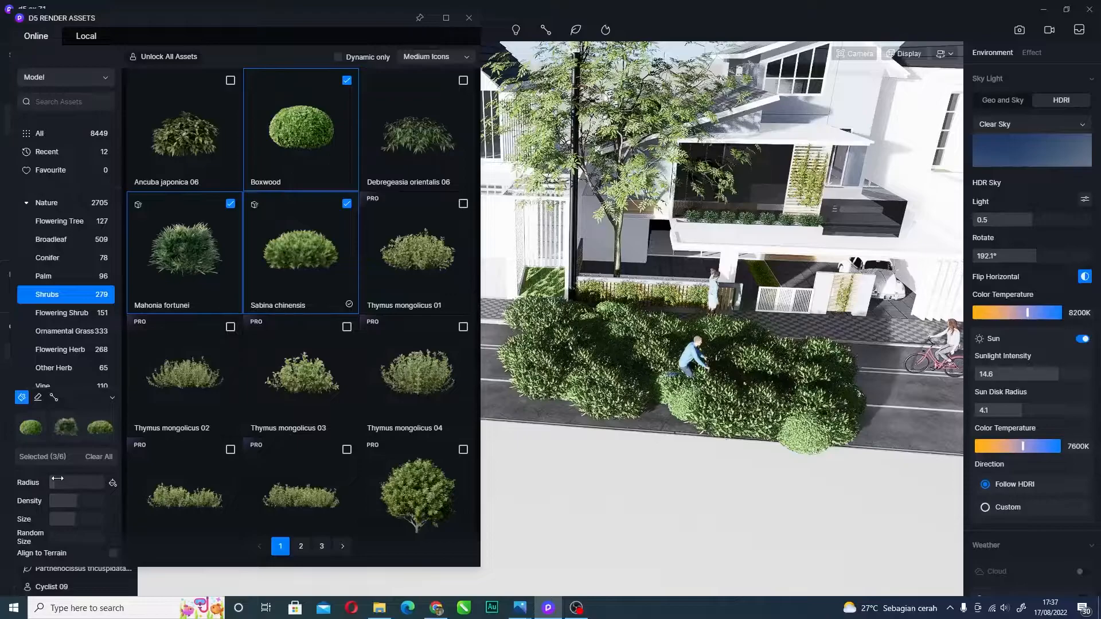
- Erase the painted shrubs around the cyclist with the Eraser
{"action": "left_click", "coordinate": [36, 400]}
{"action": "mouse_move", "coordinate": [649, 407]}
{"action": "left_mouse_down"}
{"action": "mouse_move", "coordinate": [709, 397]}
{"action": "mouse_move", "coordinate": [561, 378]}
{"action": "mouse_move", "coordinate": [574, 328]}
{"action": "mouse_move", "coordinate": [619, 367]}
{"action": "mouse_move", "coordinate": [745, 391]}
{"action": "mouse_move", "coordinate": [830, 374]}
{"action": "mouse_move", "coordinate": [784, 436]}
{"action": "mouse_move", "coordinate": [613, 351]}
{"action": "mouse_move", "coordinate": [643, 307]}
{"action": "mouse_move", "coordinate": [632, 305]}
{"action": "left_mouse_up"}
{"action": "scroll", "coordinate": [800, 328], "scroll_direction": "up", "scroll_amount": 1}
{"action": "scroll", "coordinate": [767, 273], "scroll_direction": "up", "scroll_amount": 5}
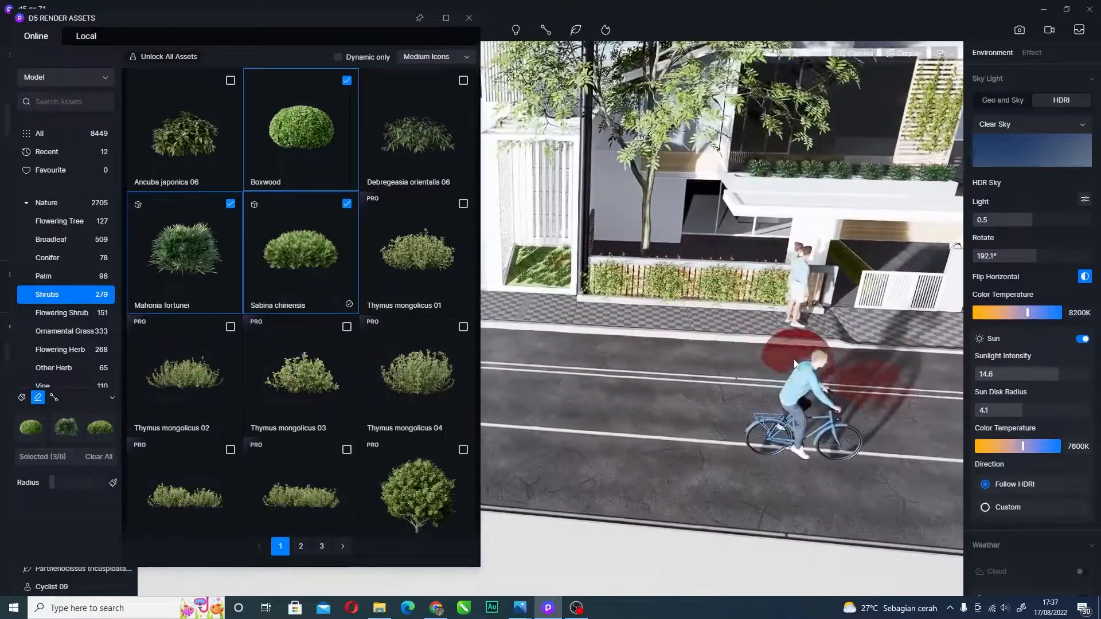
{"action": "scroll", "coordinate": [776, 345], "scroll_direction": "down", "scroll_amount": 2}
- Move the camera along the street with WASD and exit plant painting mode
{"action": "key", "text": "d"}
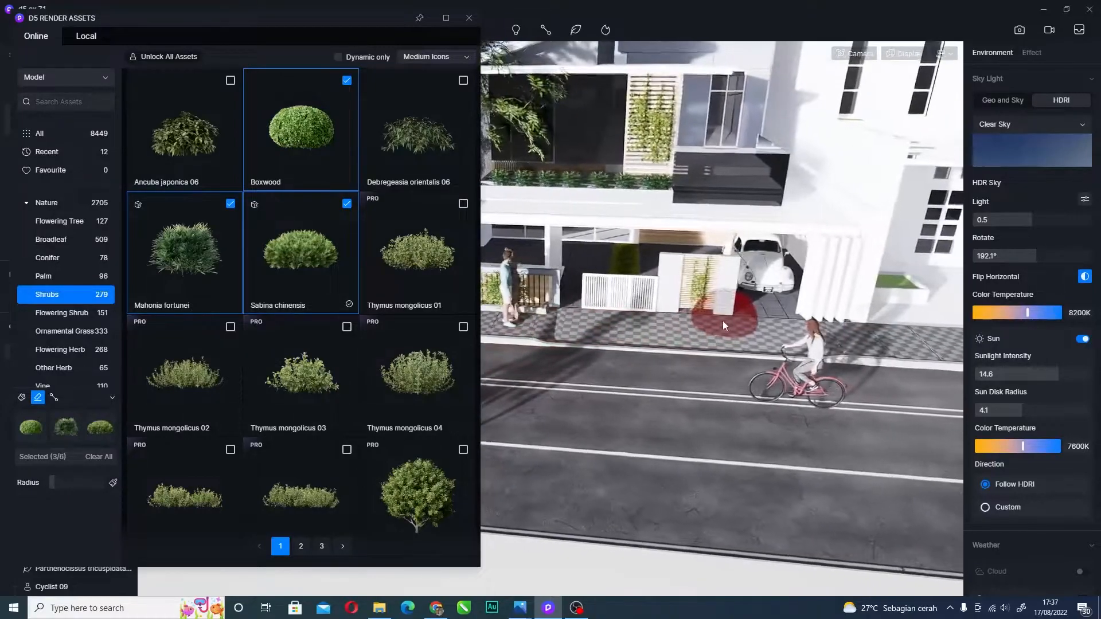
{"action": "key", "text": "a"}
{"action": "key", "text": "w"}
{"action": "key", "text": "a"}
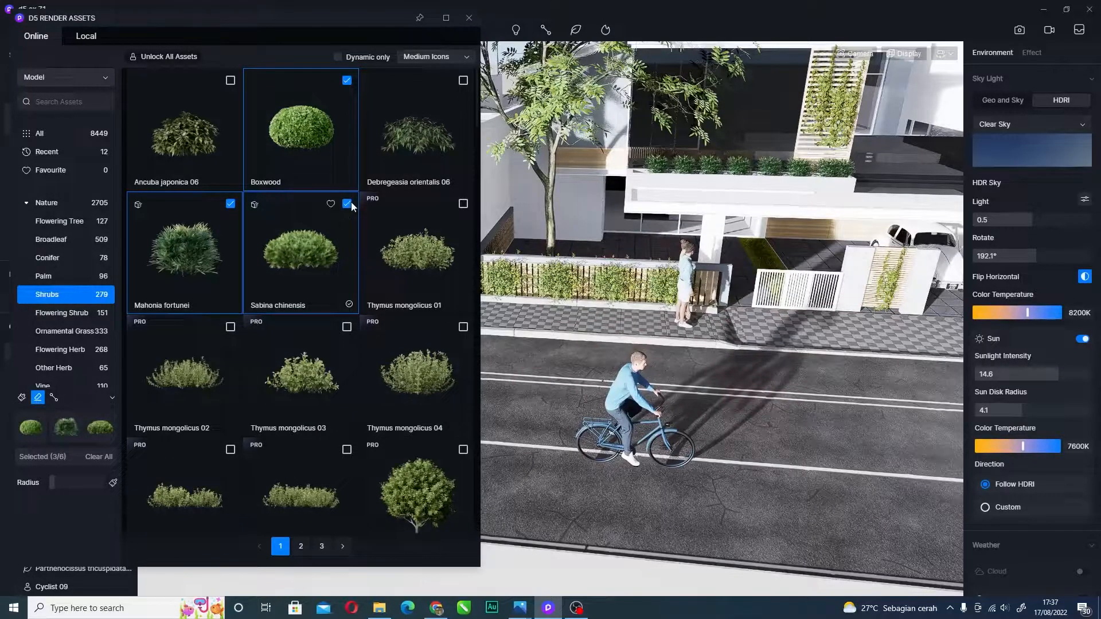
{"action": "key", "text": "Escape"}
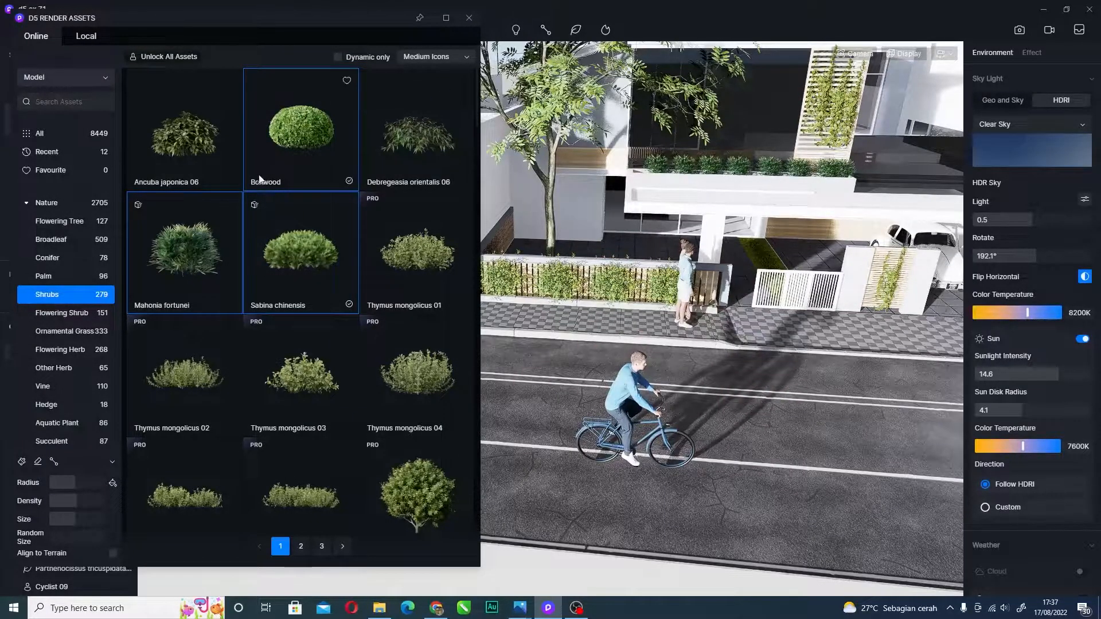
- Show the Palm trees, then switch the library to Character models and scroll through the people
{"action": "left_click", "coordinate": [63, 280]}
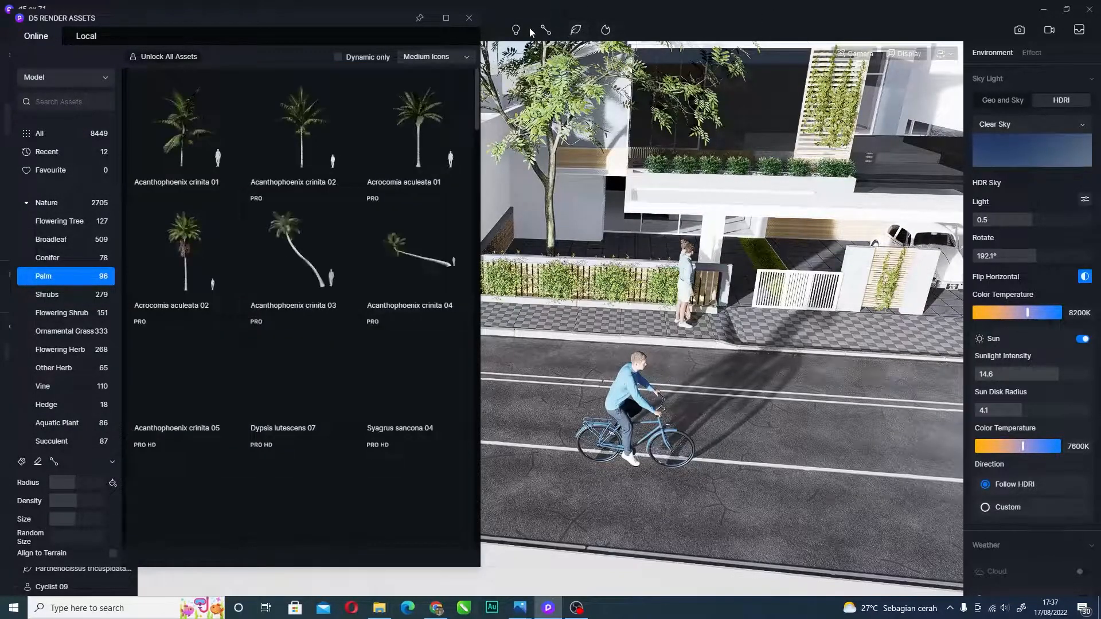
{"action": "mouse_move", "coordinate": [545, 30]}
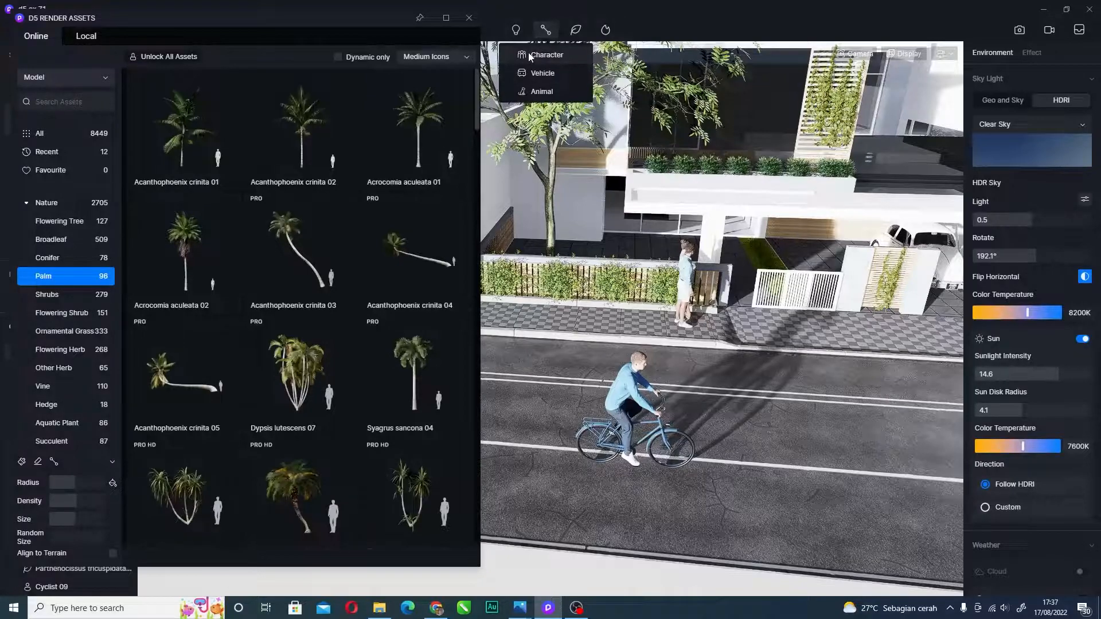
{"action": "left_click", "coordinate": [529, 54]}
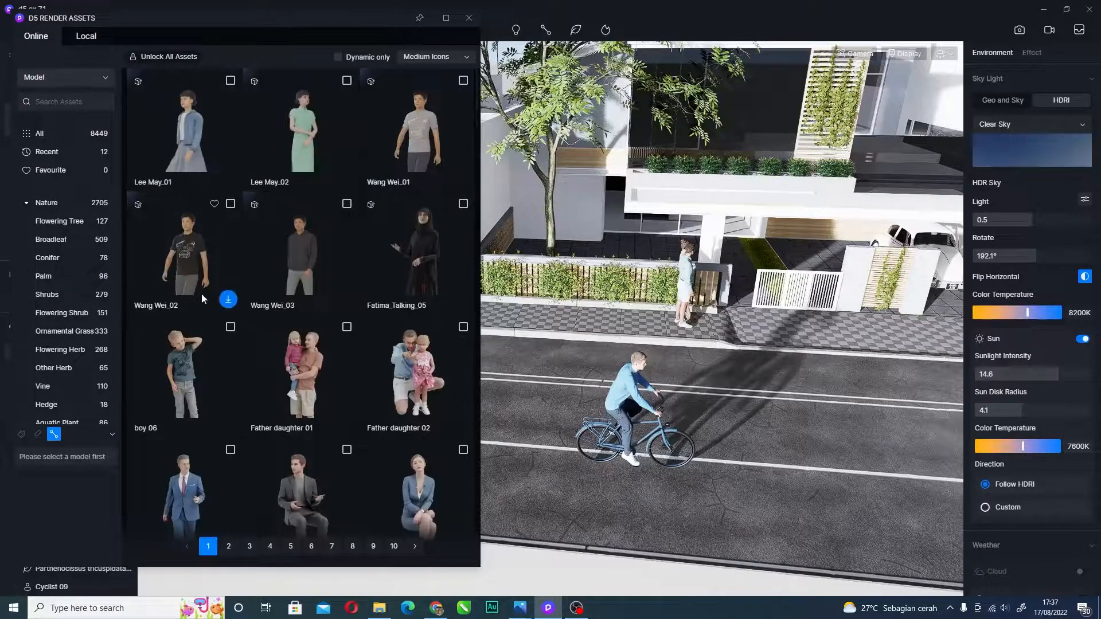
{"action": "scroll", "coordinate": [253, 364], "scroll_direction": "down", "scroll_amount": 3}
{"action": "scroll", "coordinate": [249, 362], "scroll_direction": "down", "scroll_amount": 10}
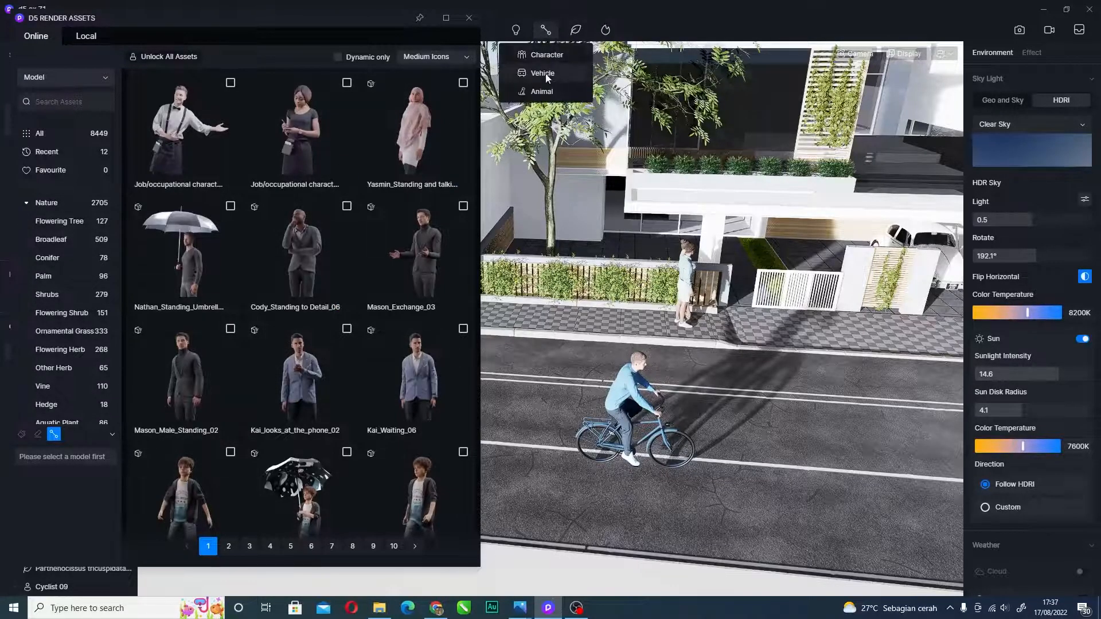
- Switch the library to Vehicle models and scroll through buses, cars, aircraft and boats
{"action": "left_click", "coordinate": [545, 73]}
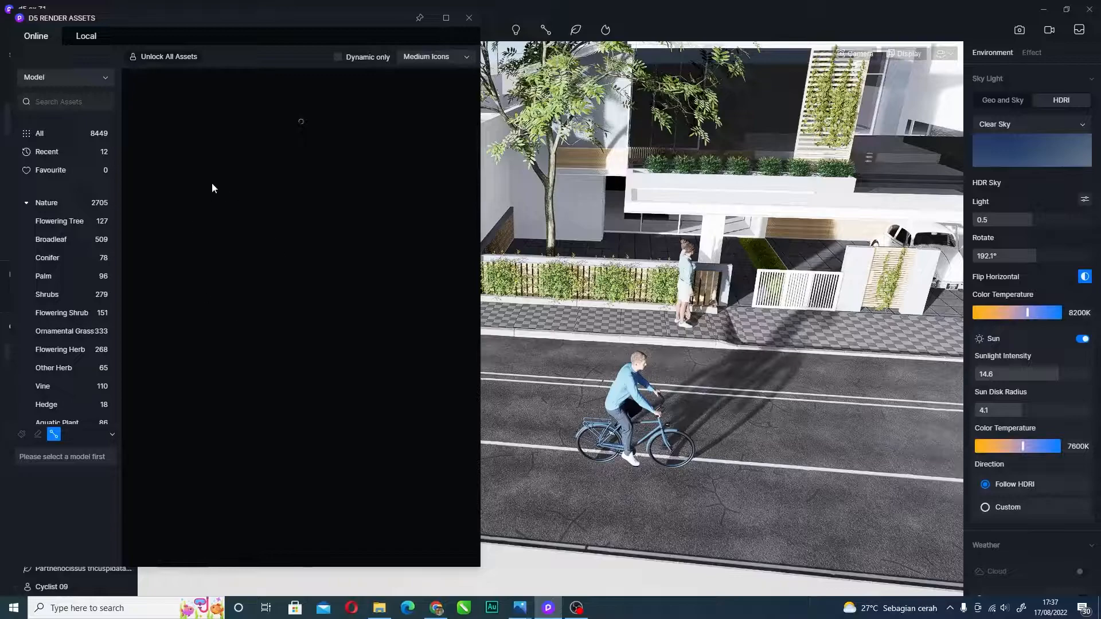
{"action": "mouse_move", "coordinate": [190, 160]}
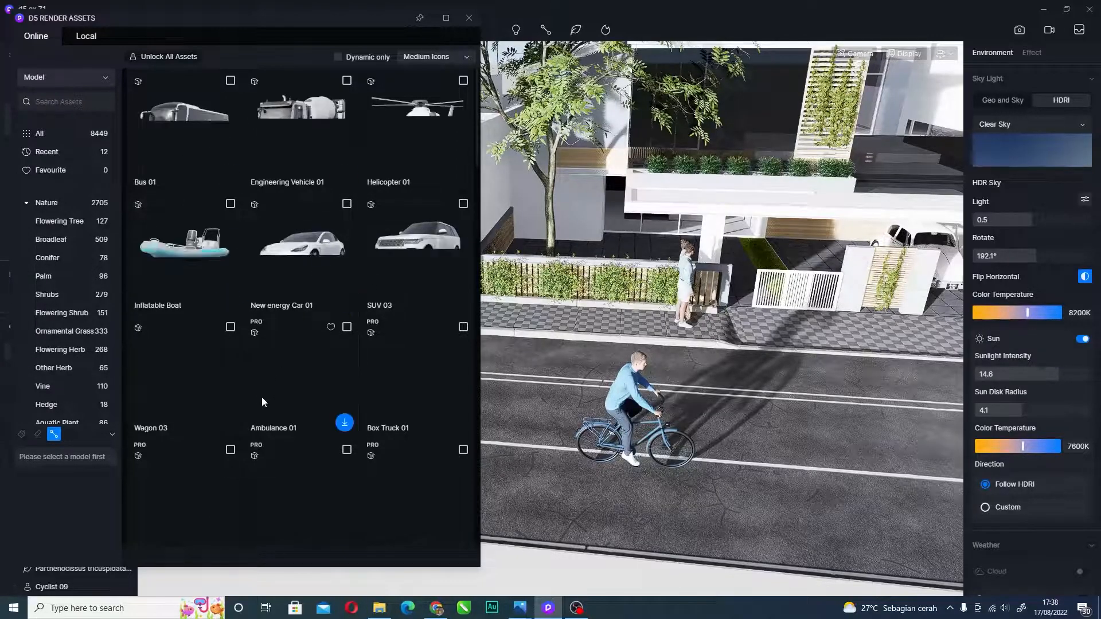
{"action": "scroll", "coordinate": [247, 390], "scroll_direction": "down", "scroll_amount": 1}
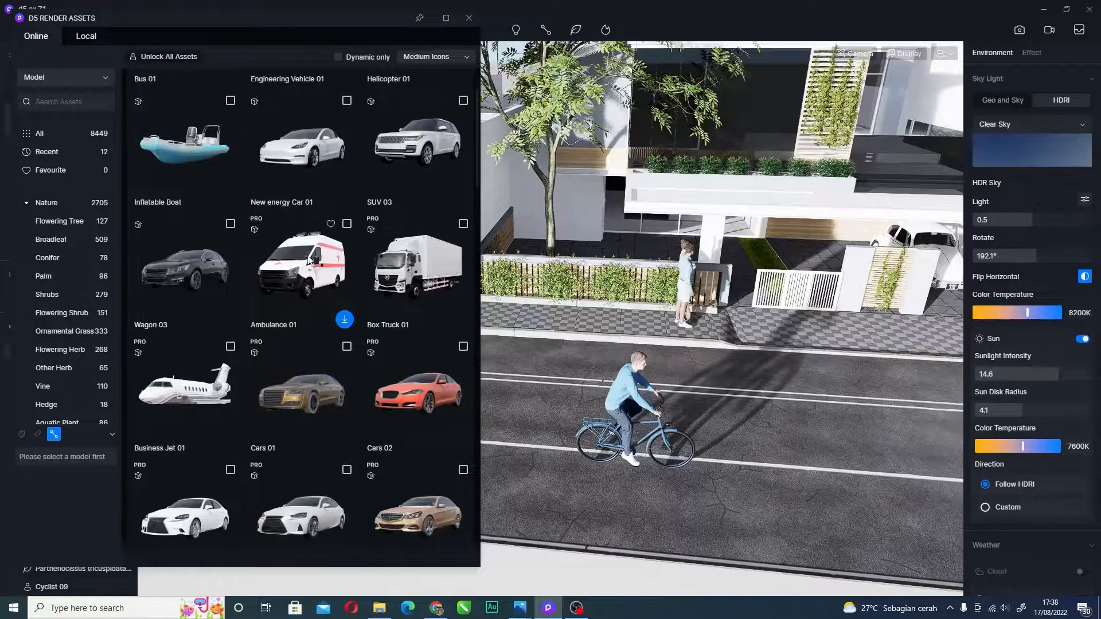
{"action": "scroll", "coordinate": [258, 212], "scroll_direction": "up", "scroll_amount": 2}
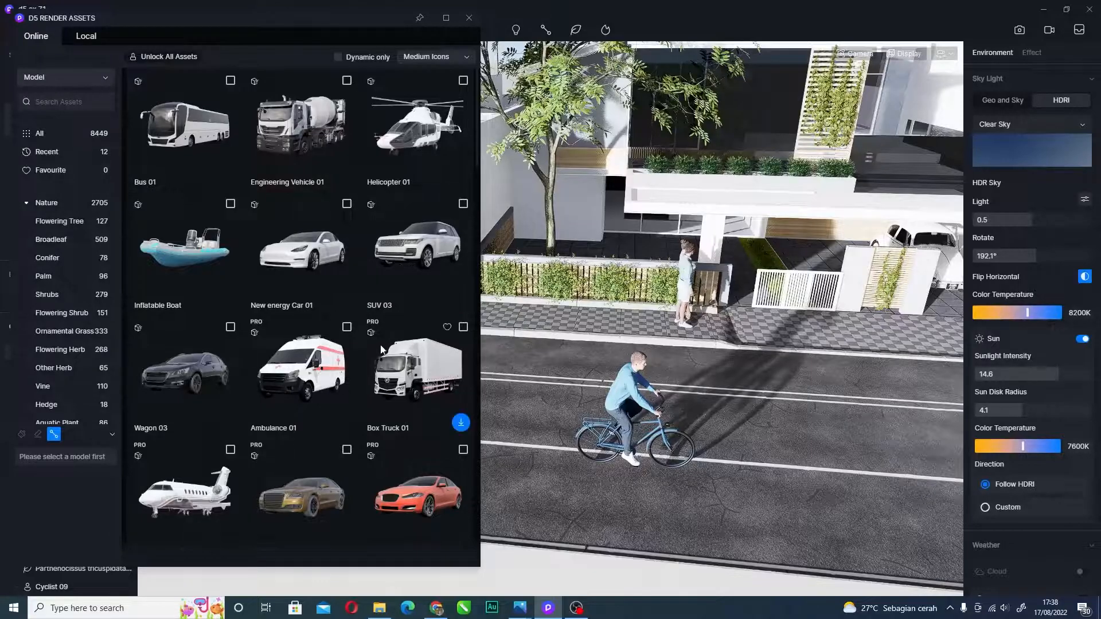
{"action": "scroll", "coordinate": [342, 417], "scroll_direction": "down", "scroll_amount": 5}
{"action": "scroll", "coordinate": [357, 360], "scroll_direction": "down", "scroll_amount": 3}
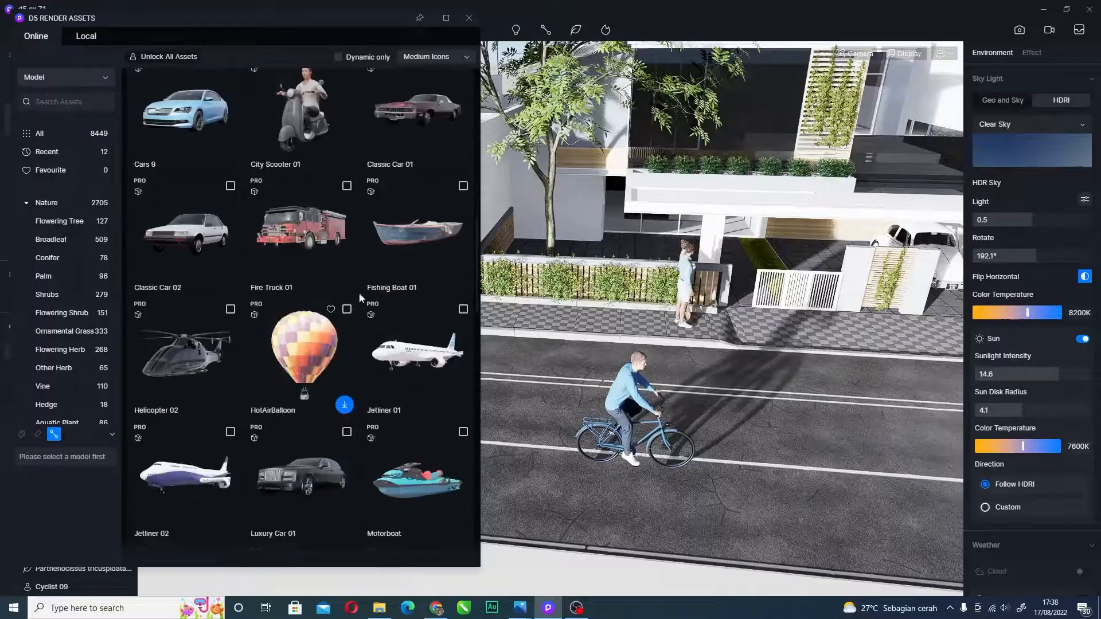
- Switch the library to Animal models and scroll through eagles, dogs and koi
{"action": "mouse_move", "coordinate": [545, 30]}
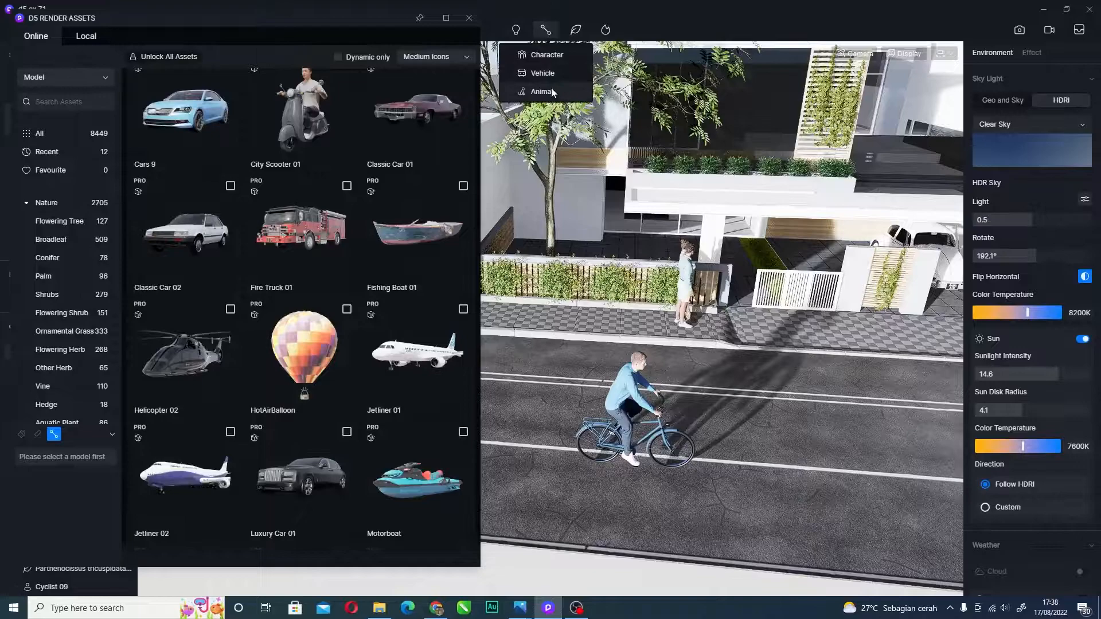
{"action": "left_click", "coordinate": [549, 74]}
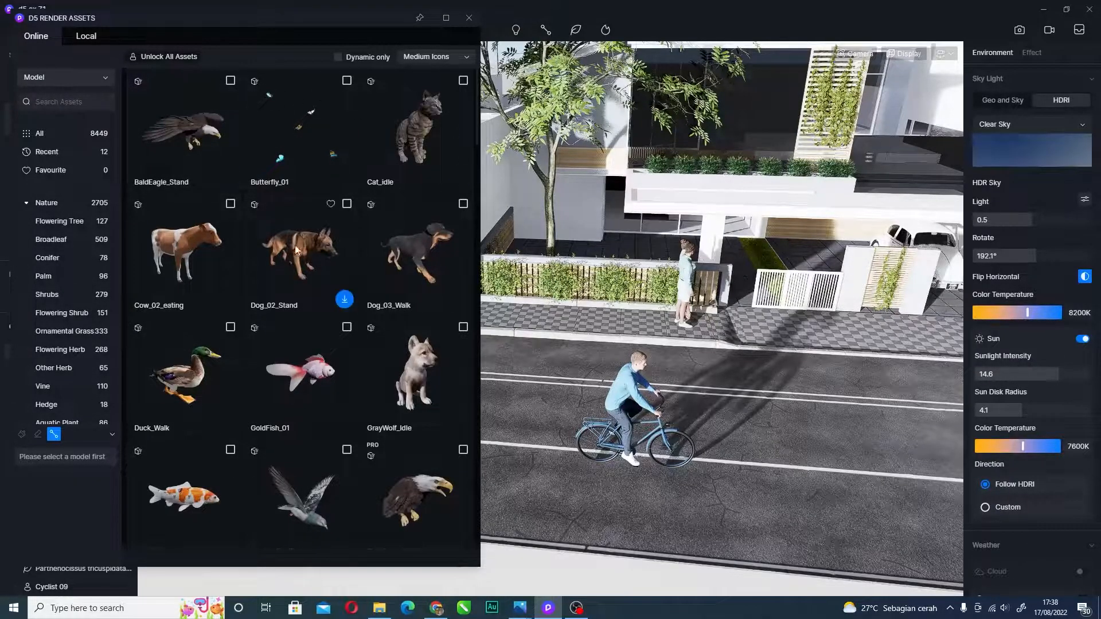
{"action": "scroll", "coordinate": [258, 254], "scroll_direction": "down", "scroll_amount": 1}
{"action": "scroll", "coordinate": [258, 254], "scroll_direction": "down", "scroll_amount": 1}
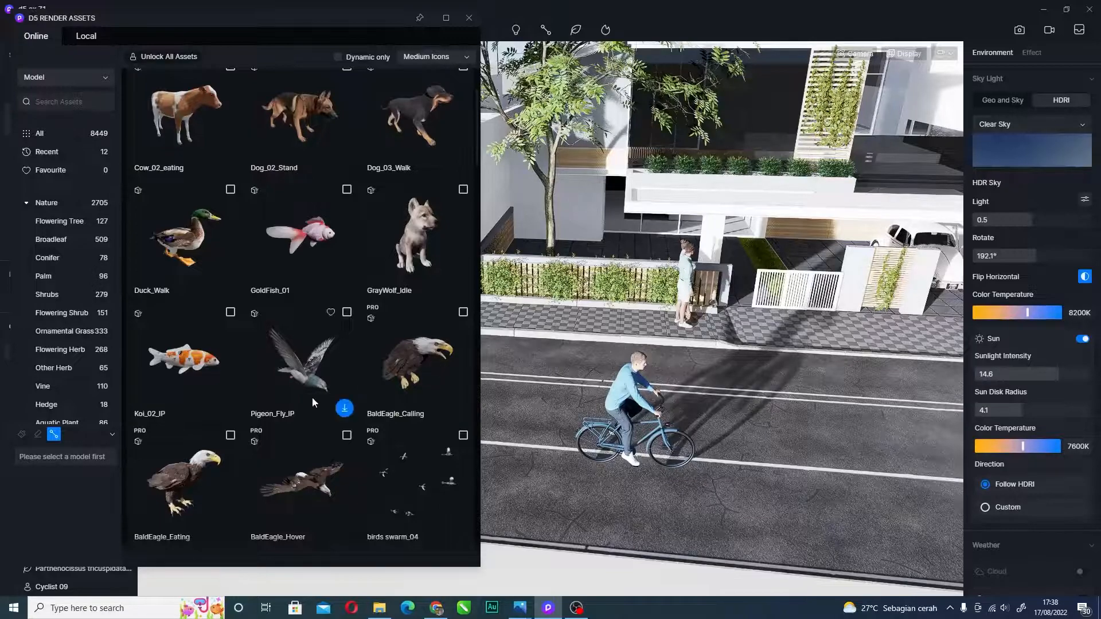
- Try downloading the PRO BaldEagle_Eating model, dismiss the subscription offer and close the library
{"action": "left_click", "coordinate": [228, 531]}
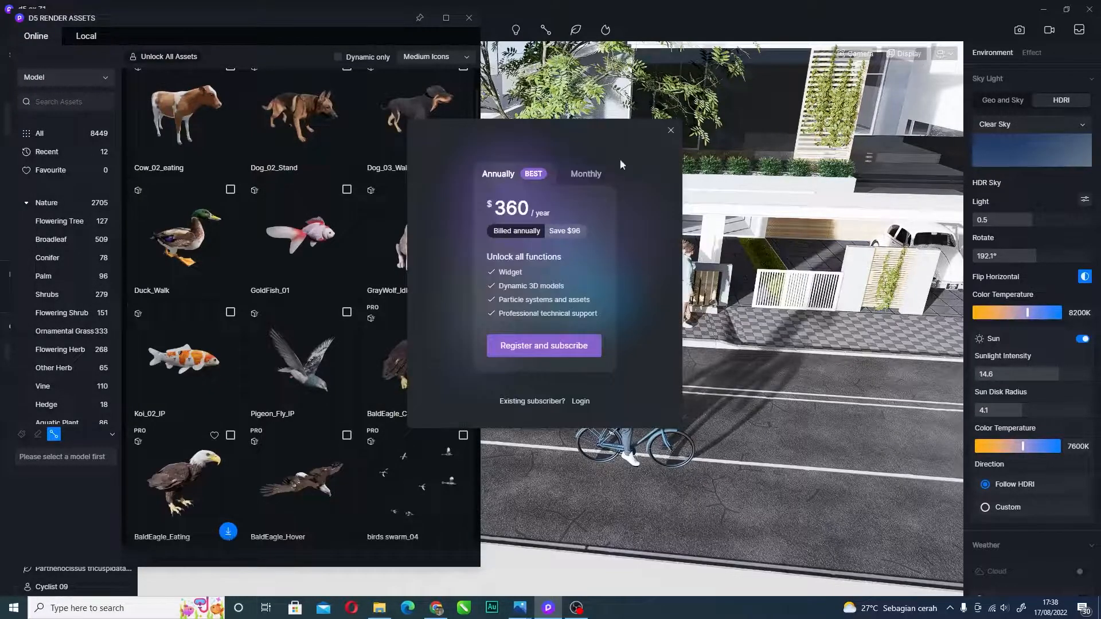
{"action": "left_click", "coordinate": [672, 131]}
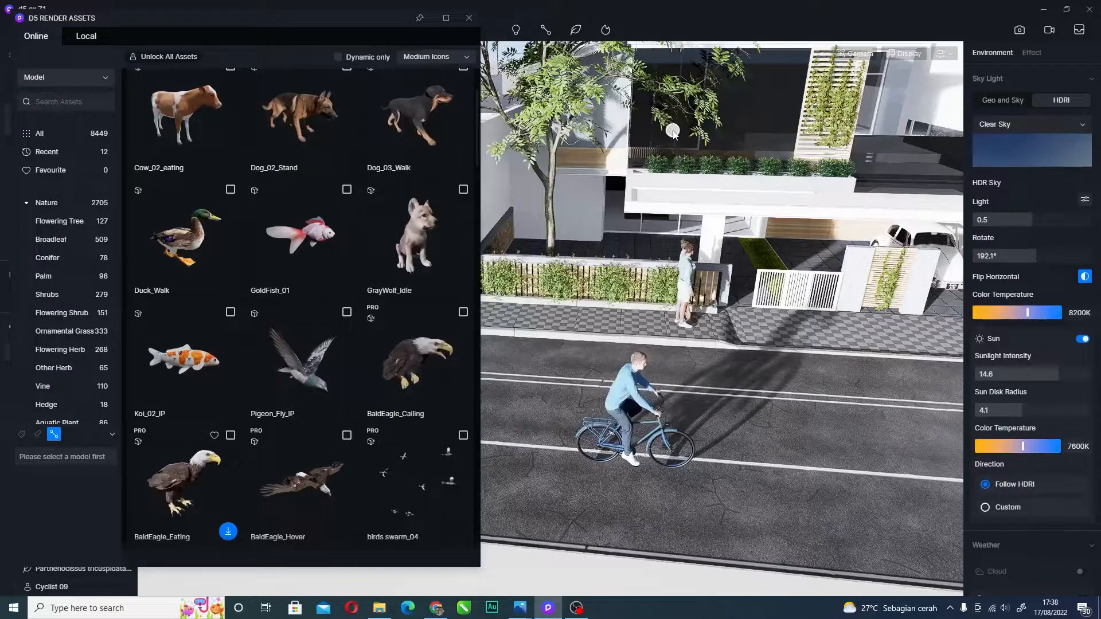
{"action": "left_click", "coordinate": [470, 17]}
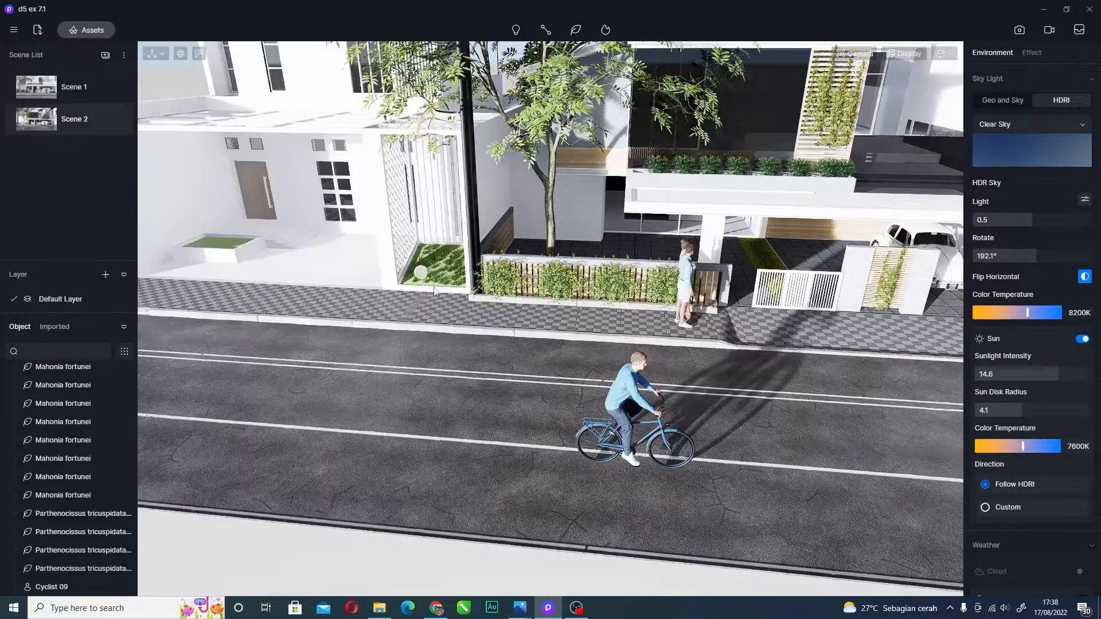
- Slide the camera sideways along the street and tilt it down toward the road
{"action": "scroll", "coordinate": [524, 362], "scroll_direction": "down", "scroll_amount": 2}
{"action": "scroll", "coordinate": [639, 191], "scroll_direction": "up", "scroll_amount": 3}
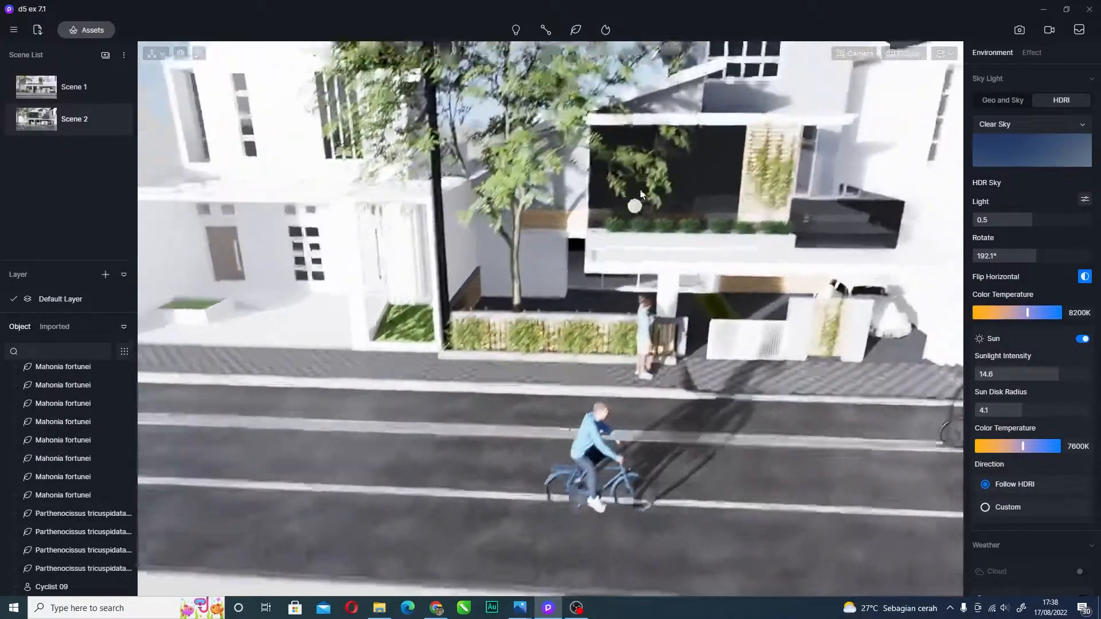
{"action": "key", "text": "d"}
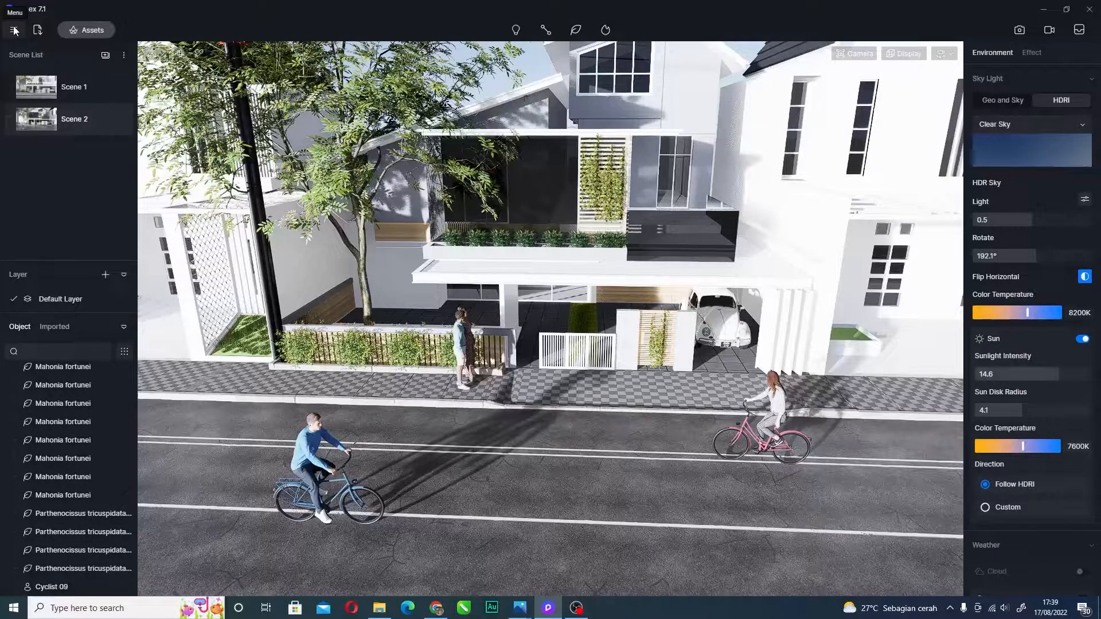
{"action": "key", "text": "d"}
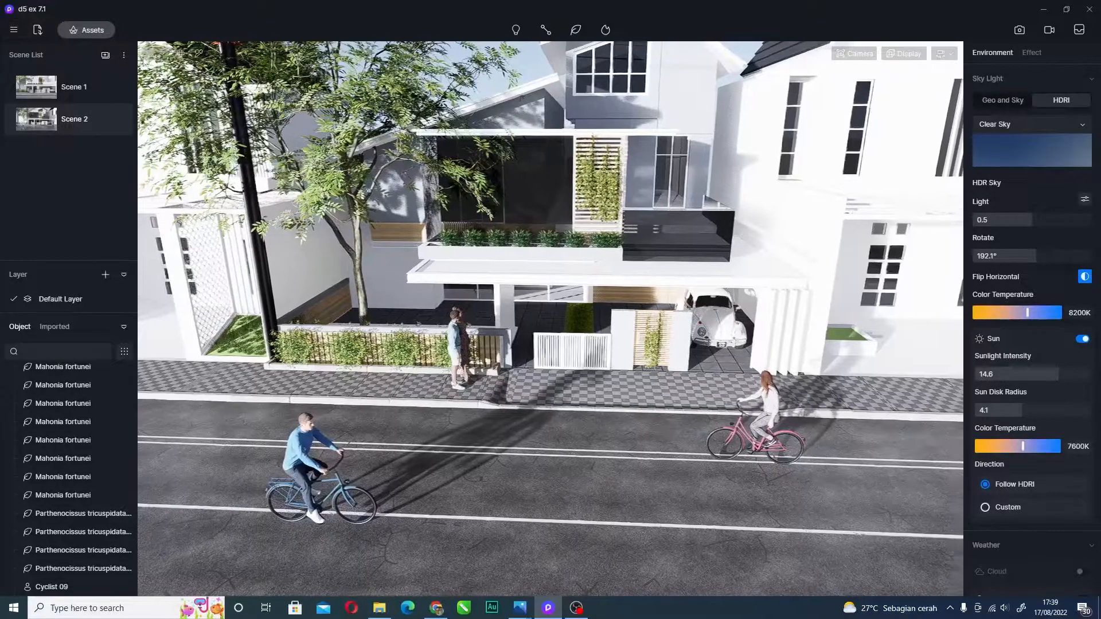
{"action": "right_click_drag", "start_coordinate": [686, 355], "coordinate": [626, 521]}
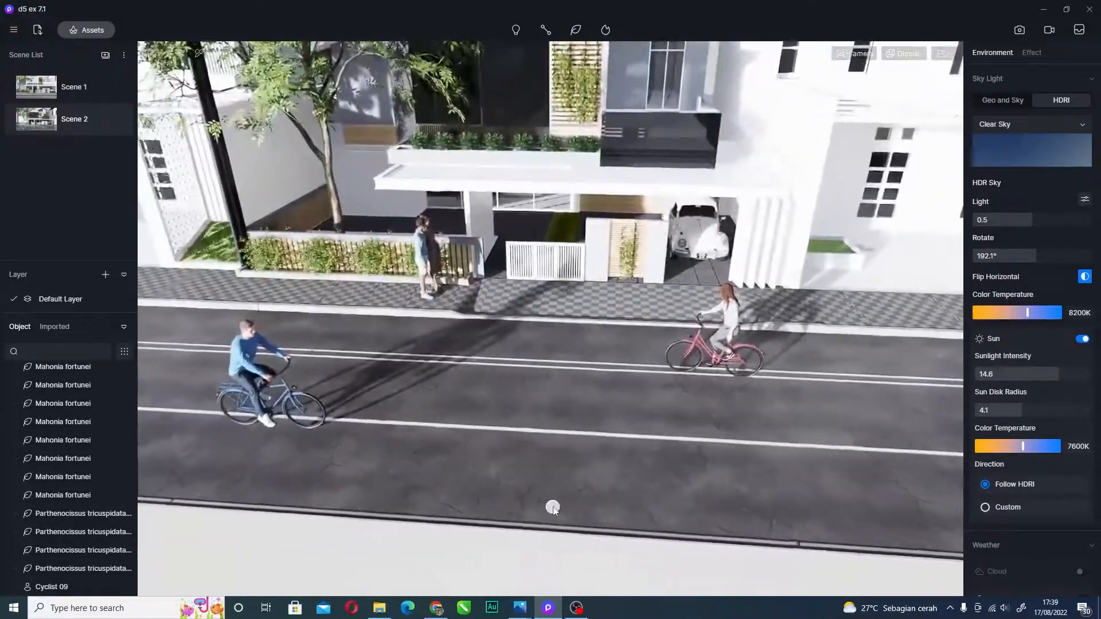
{"action": "scroll", "coordinate": [660, 401], "scroll_direction": "up", "scroll_amount": 3}
{"action": "scroll", "coordinate": [643, 420], "scroll_direction": "up", "scroll_amount": 2}
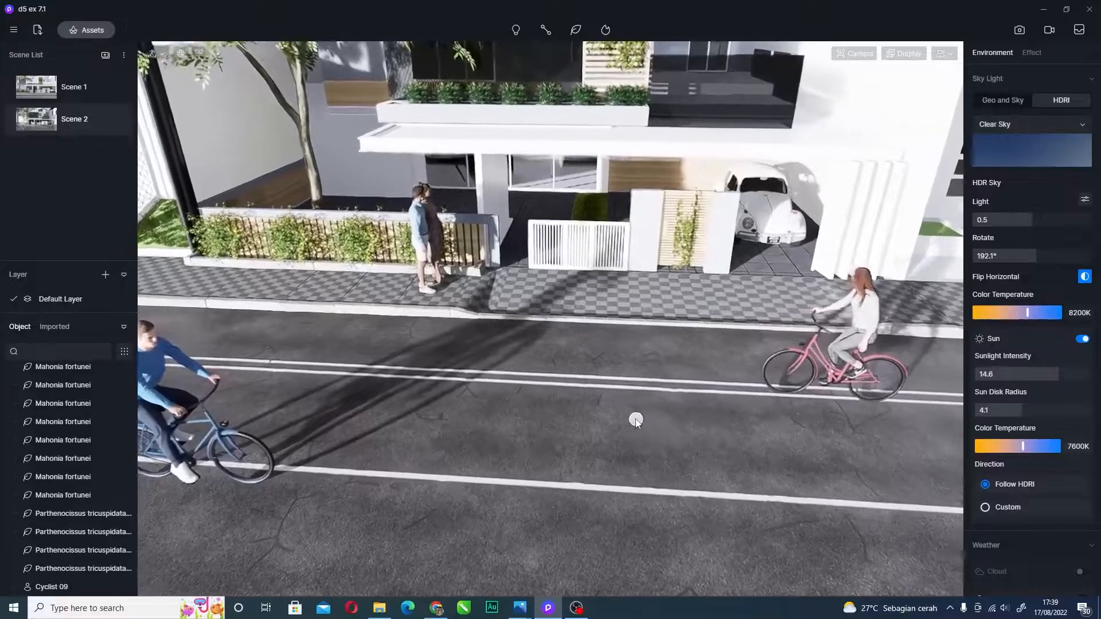
- Tilt up to show the roof, pan the house right, then restore the saved Scene 2 view
{"action": "right_click_drag", "start_coordinate": [635, 421], "coordinate": [648, 370]}
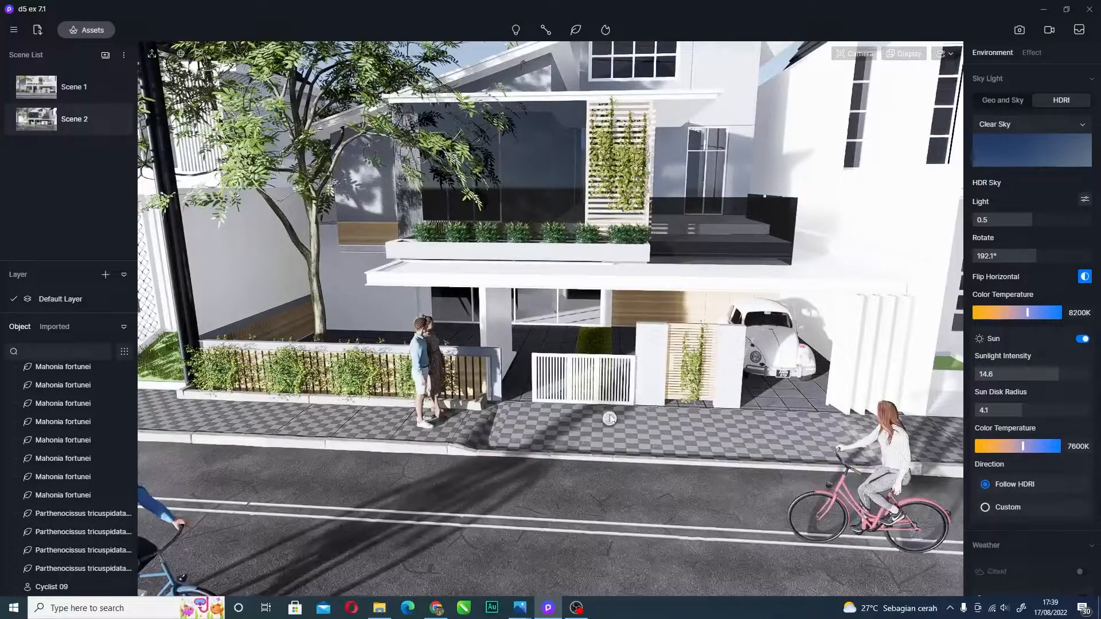
{"action": "scroll", "coordinate": [610, 418], "scroll_direction": "down", "scroll_amount": 5}
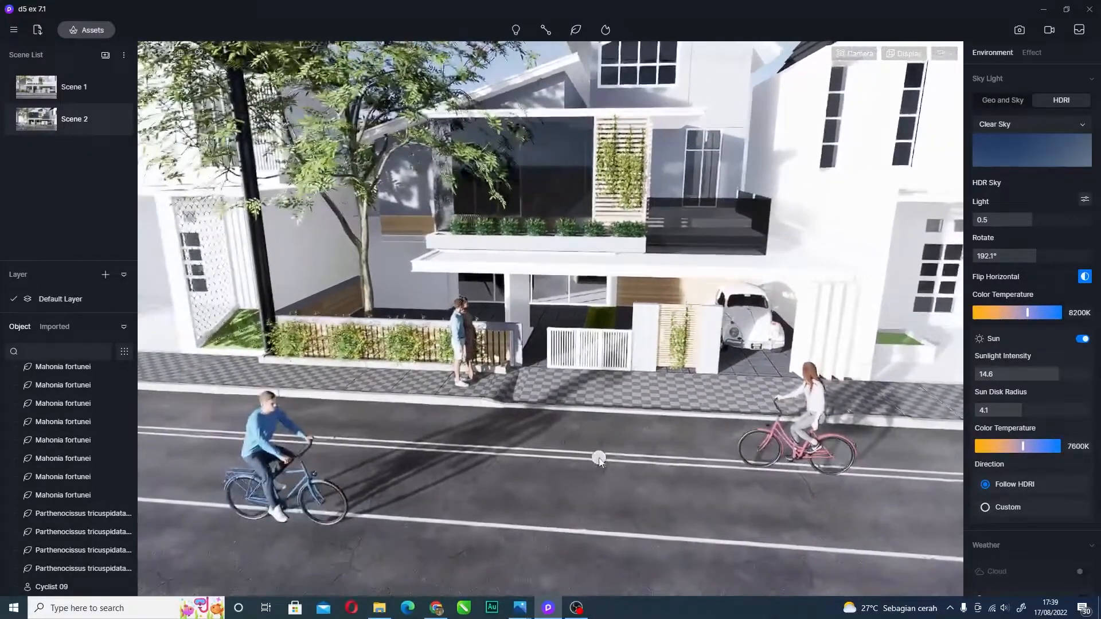
{"action": "right_click_drag", "start_coordinate": [603, 476], "coordinate": [611, 353]}
{"action": "middle_click_drag", "start_coordinate": [610, 351], "coordinate": [624, 320]}
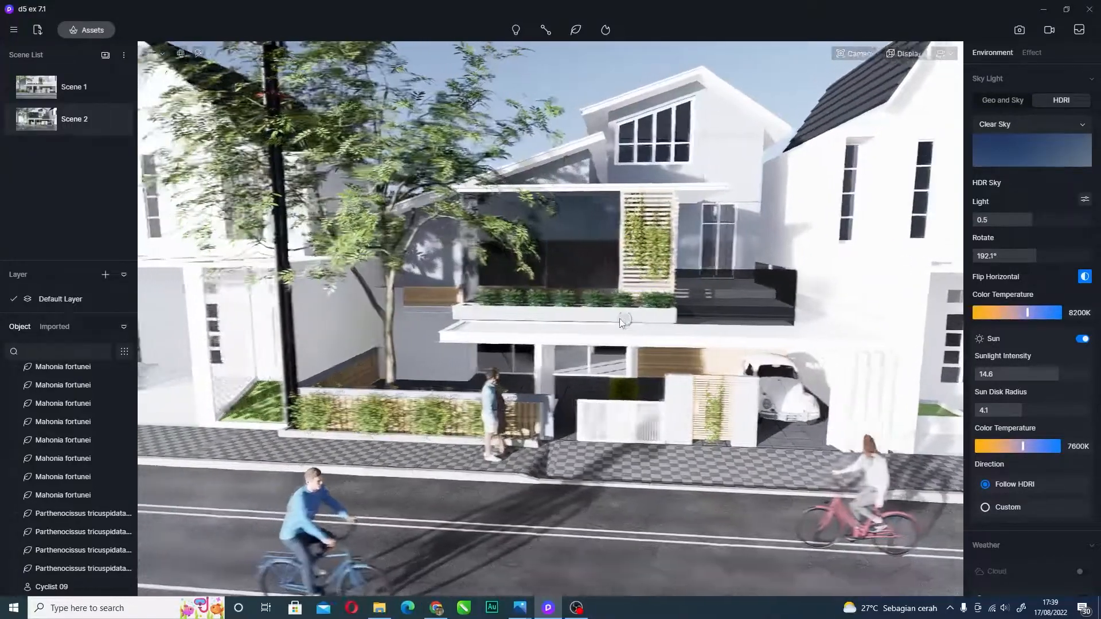
{"action": "scroll", "coordinate": [623, 320], "scroll_direction": "down", "scroll_amount": 1}
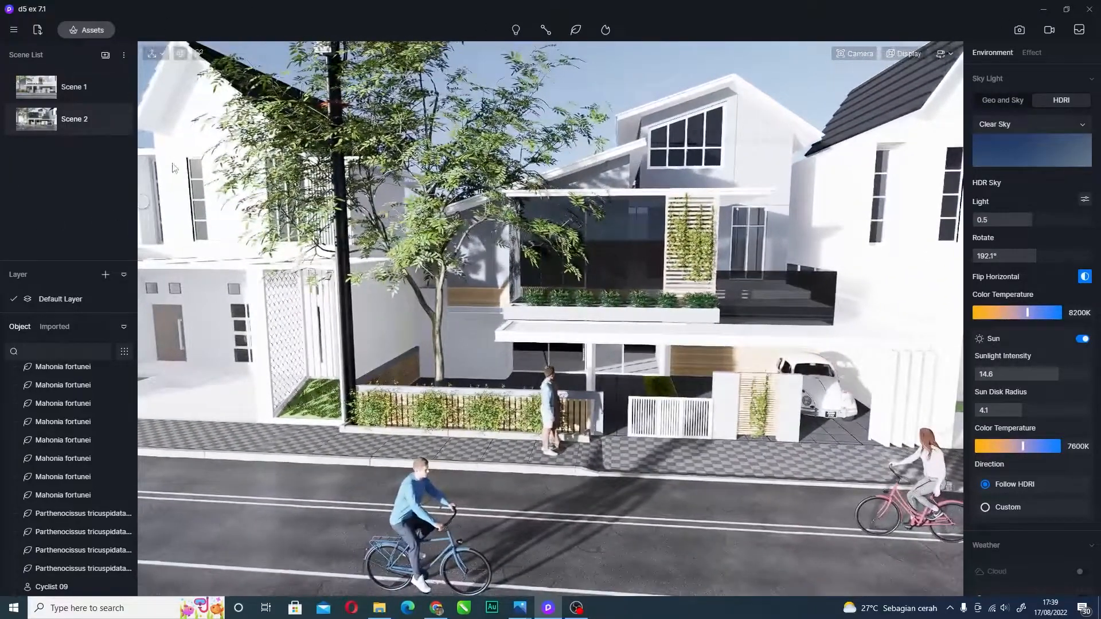
{"action": "left_click", "coordinate": [50, 122]}
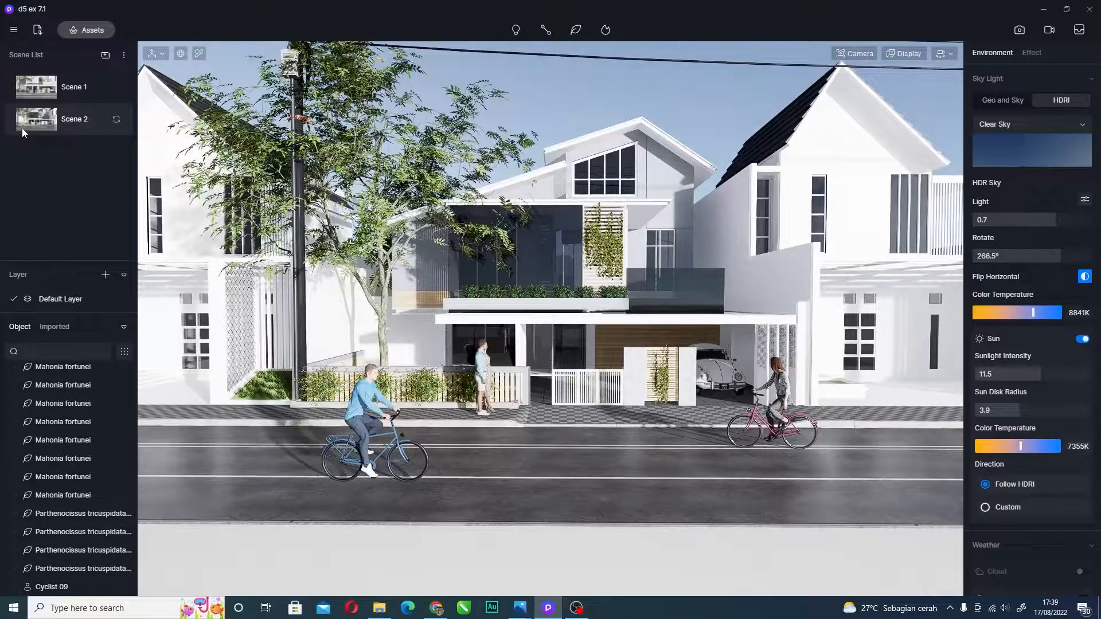
- Open the still-image render settings and preview the 16:9, 5:5 and 4:3 frame ratios
{"action": "left_click", "coordinate": [1019, 30]}
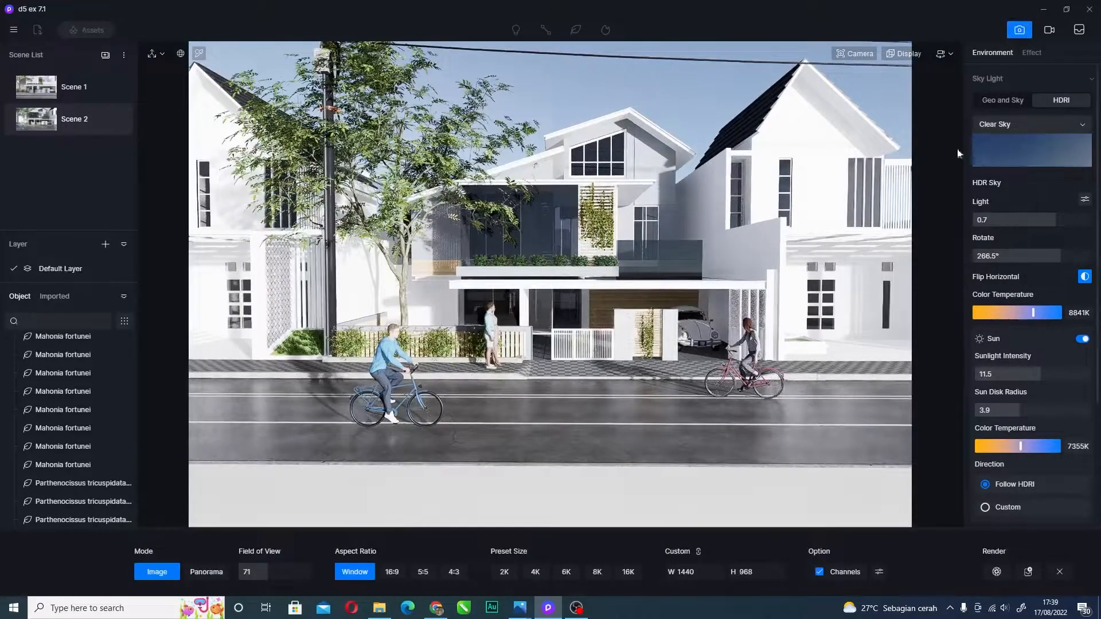
{"action": "left_click", "coordinate": [391, 572]}
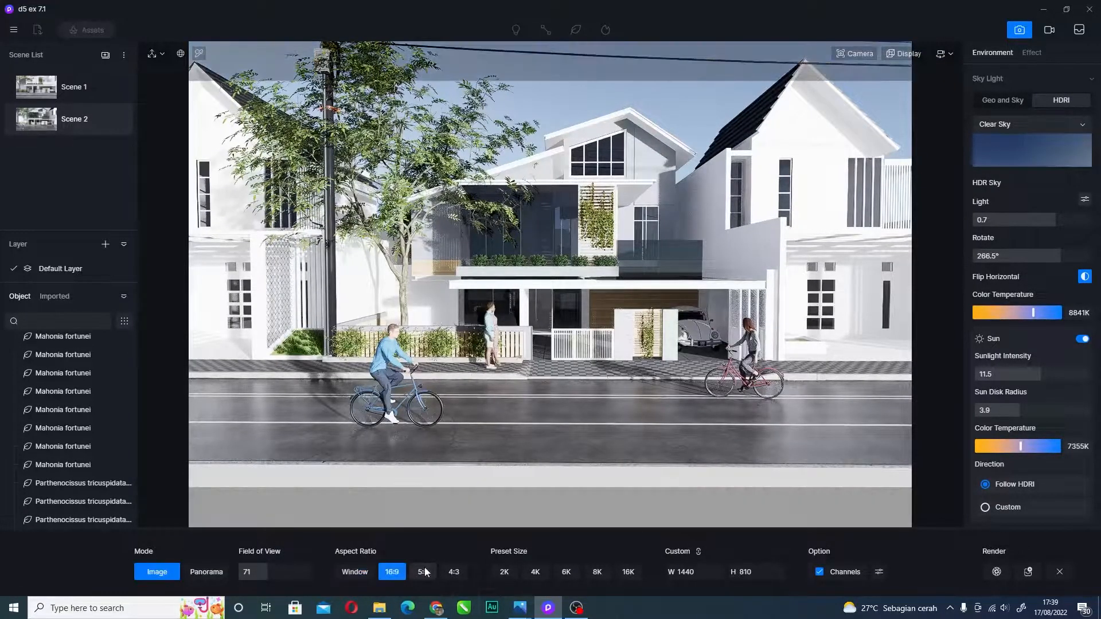
{"action": "left_click", "coordinate": [423, 572]}
{"action": "left_click", "coordinate": [452, 572]}
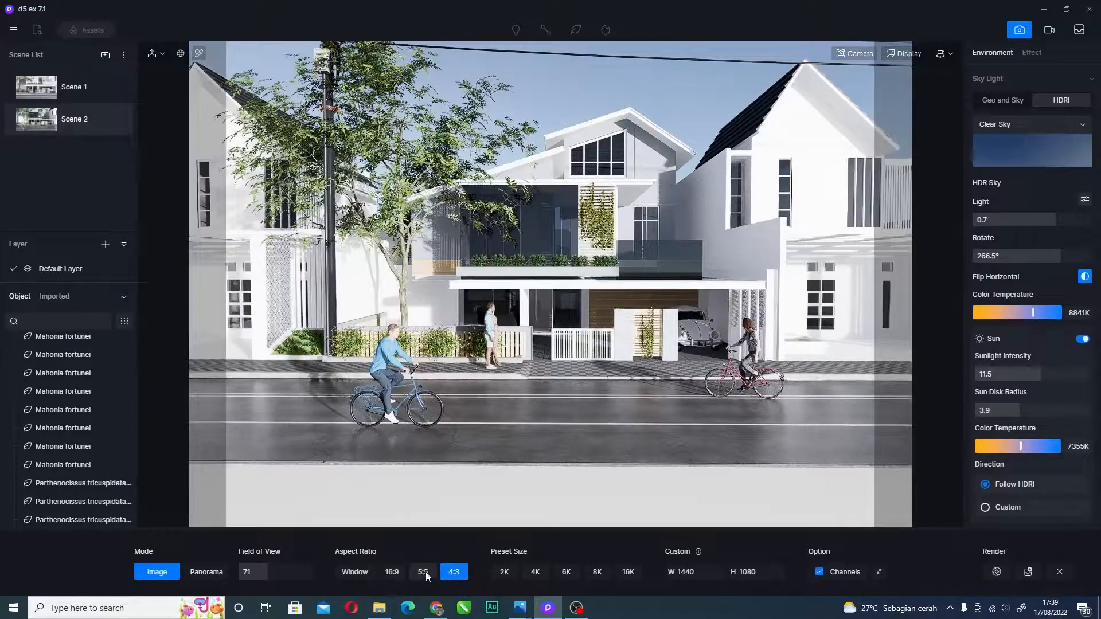
{"action": "left_click", "coordinate": [425, 572]}
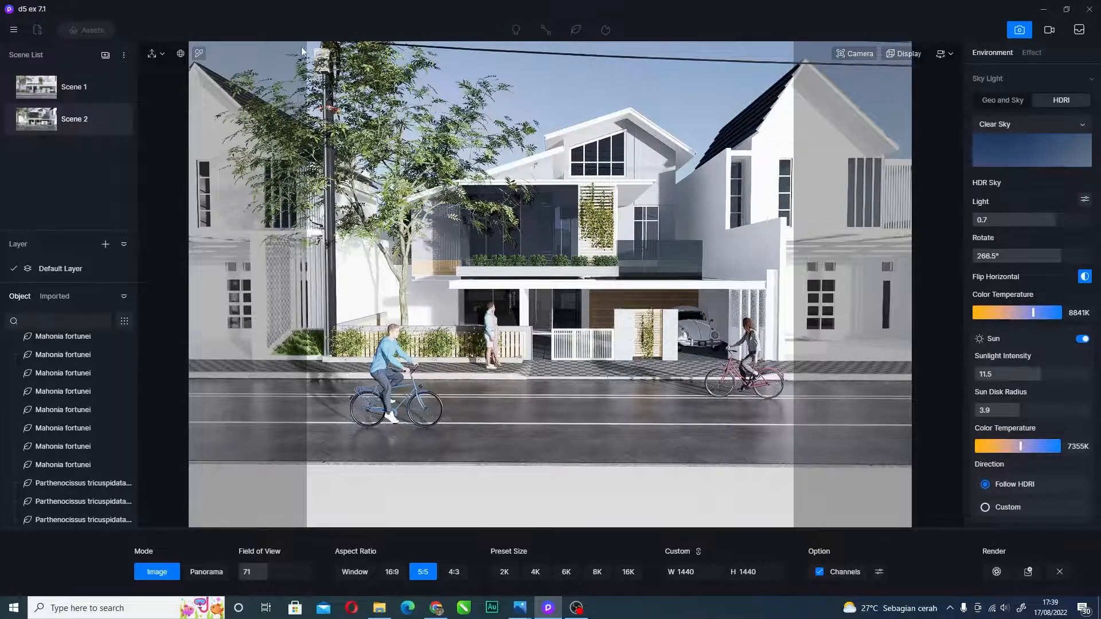
- Compare the aspect ratios again and set the frame to Window at 1440 × 968
{"action": "left_click", "coordinate": [392, 574]}
{"action": "left_click", "coordinate": [423, 573]}
{"action": "left_click", "coordinate": [454, 573]}
{"action": "left_click", "coordinate": [424, 573]}
{"action": "left_click", "coordinate": [393, 573]}
{"action": "left_click", "coordinate": [424, 573]}
{"action": "left_click", "coordinate": [396, 573]}
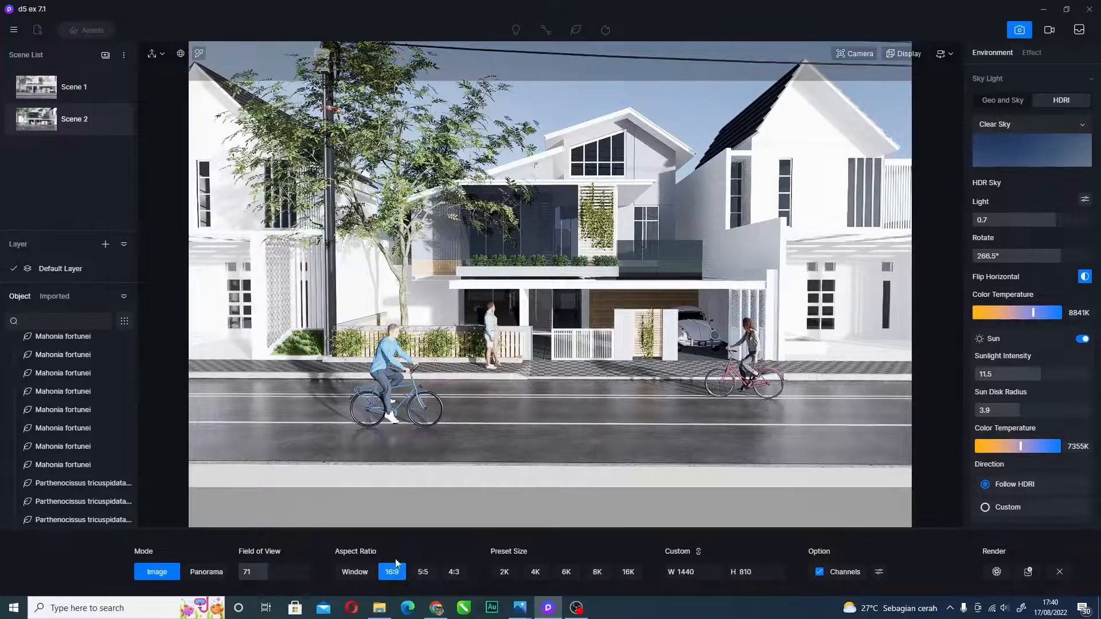
{"action": "left_click", "coordinate": [353, 570]}
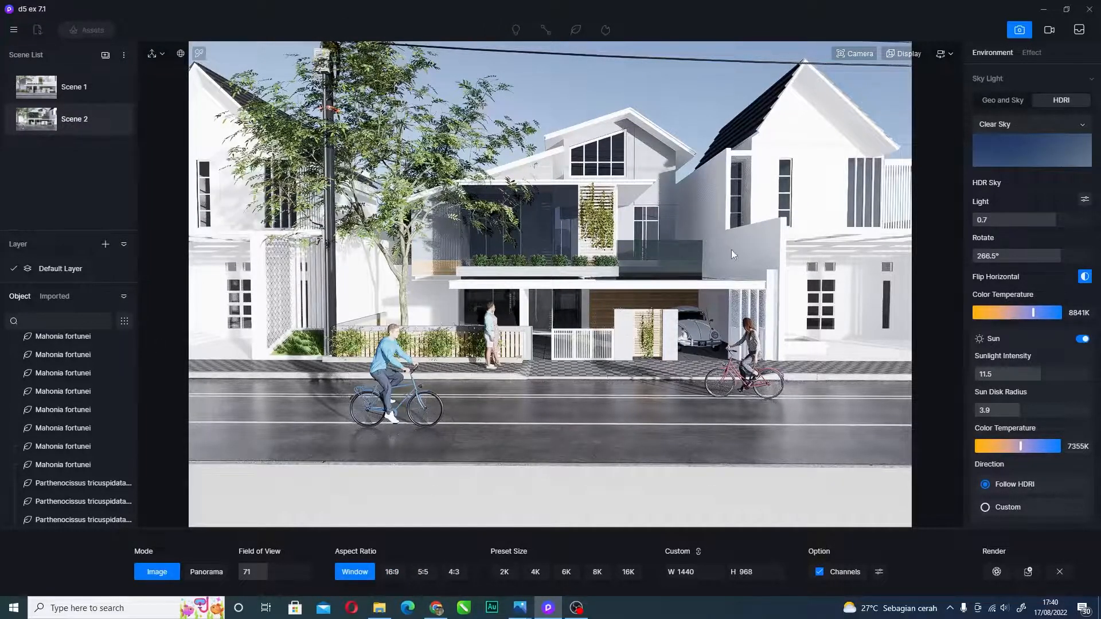
- In the Camera settings, turn off auto exposure and set exposure to -0.17EV
{"action": "left_click", "coordinate": [858, 52]}
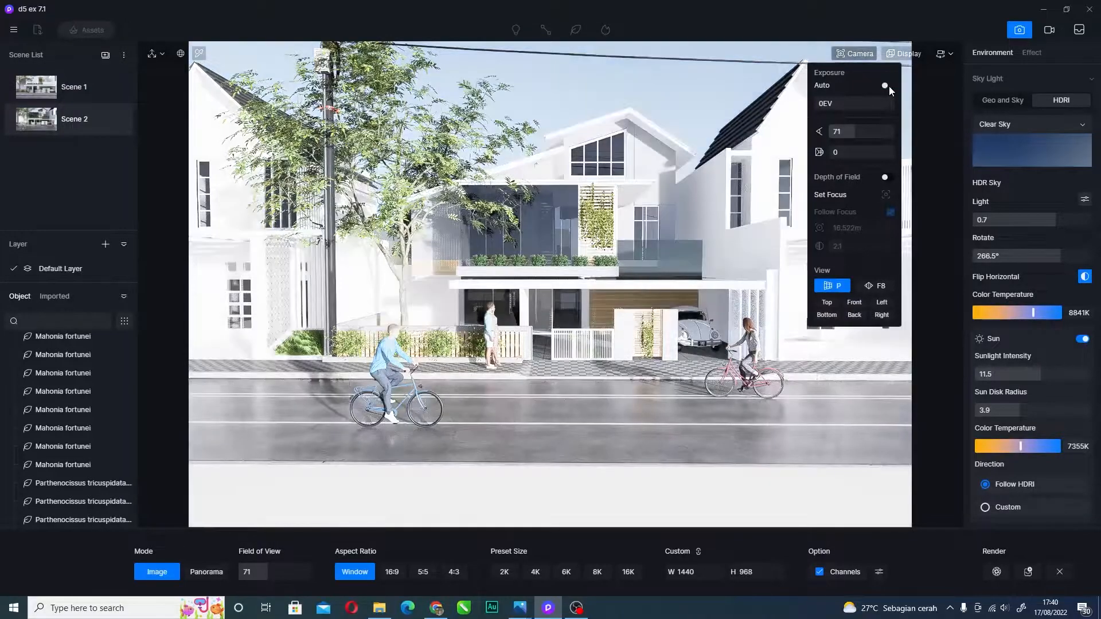
{"action": "left_click", "coordinate": [887, 85]}
{"action": "mouse_move", "coordinate": [852, 102]}
{"action": "left_mouse_down"}
{"action": "mouse_move", "coordinate": [900, 111]}
{"action": "mouse_move", "coordinate": [826, 105]}
{"action": "mouse_move", "coordinate": [847, 105]}
{"action": "left_mouse_up"}
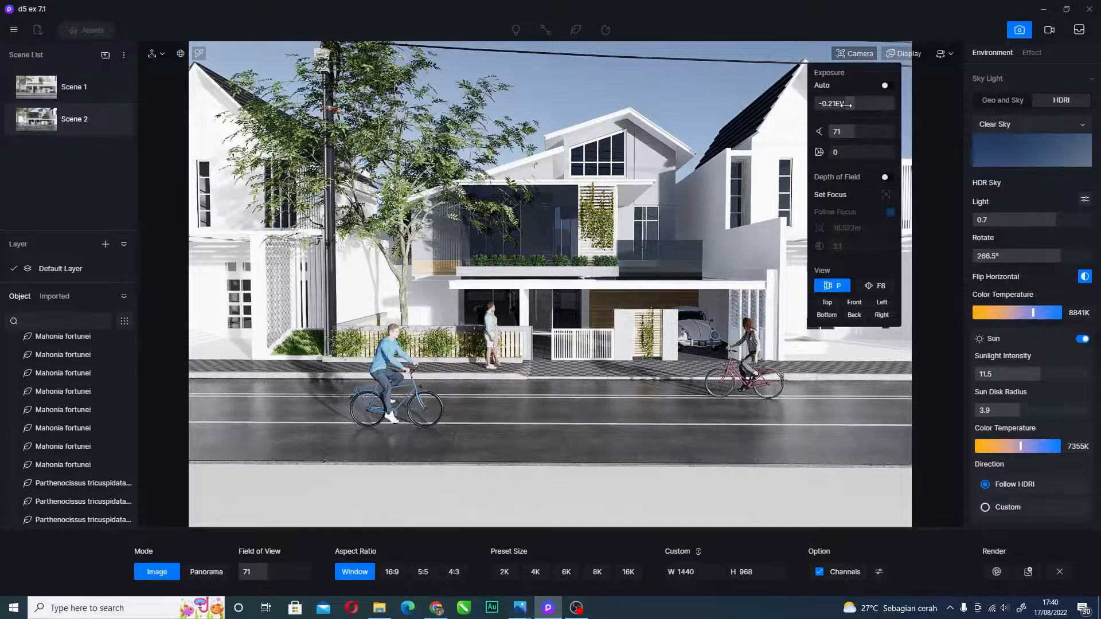
{"action": "left_click_drag", "start_coordinate": [847, 104], "coordinate": [820, 158]}
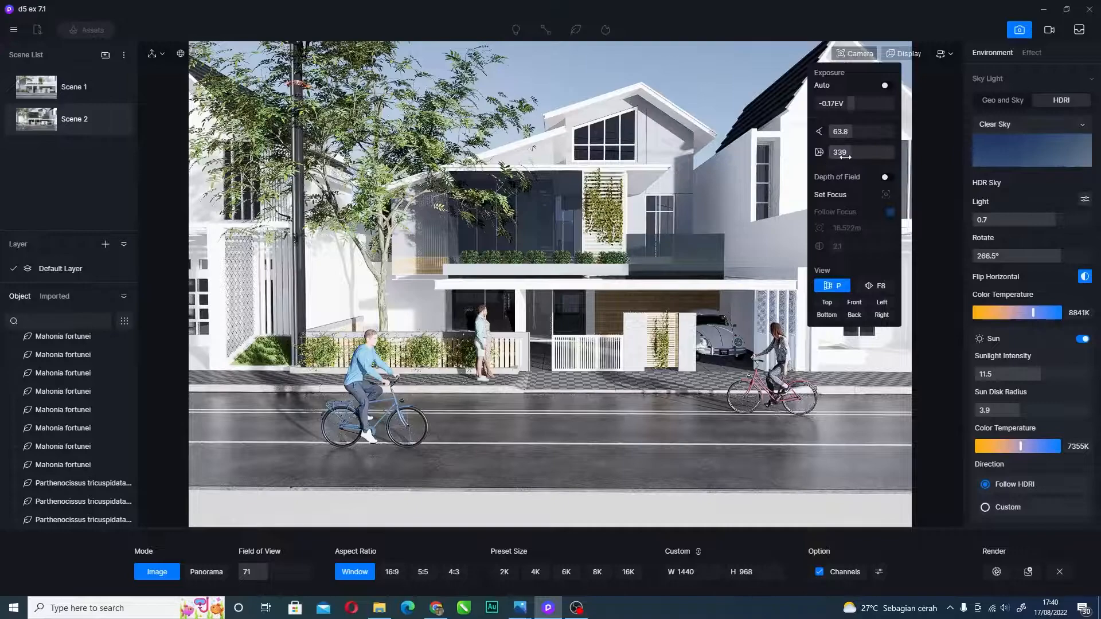
- Enable depth of field focused on the balcony plants, with F8 camera mode and aperture 4.9
{"action": "left_click", "coordinate": [887, 179]}
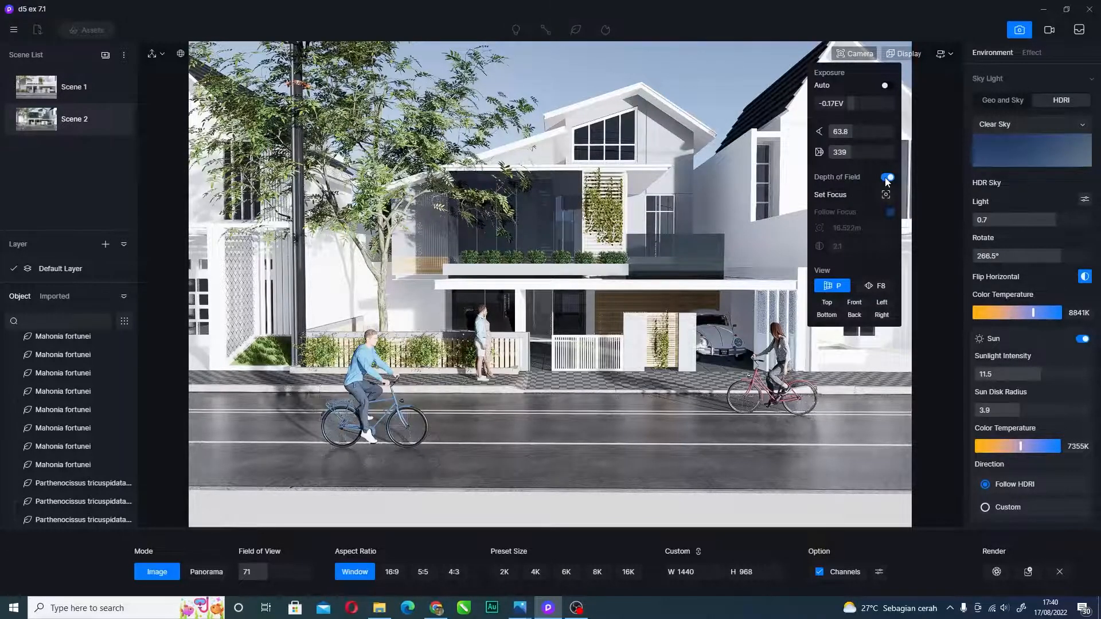
{"action": "left_click", "coordinate": [886, 194]}
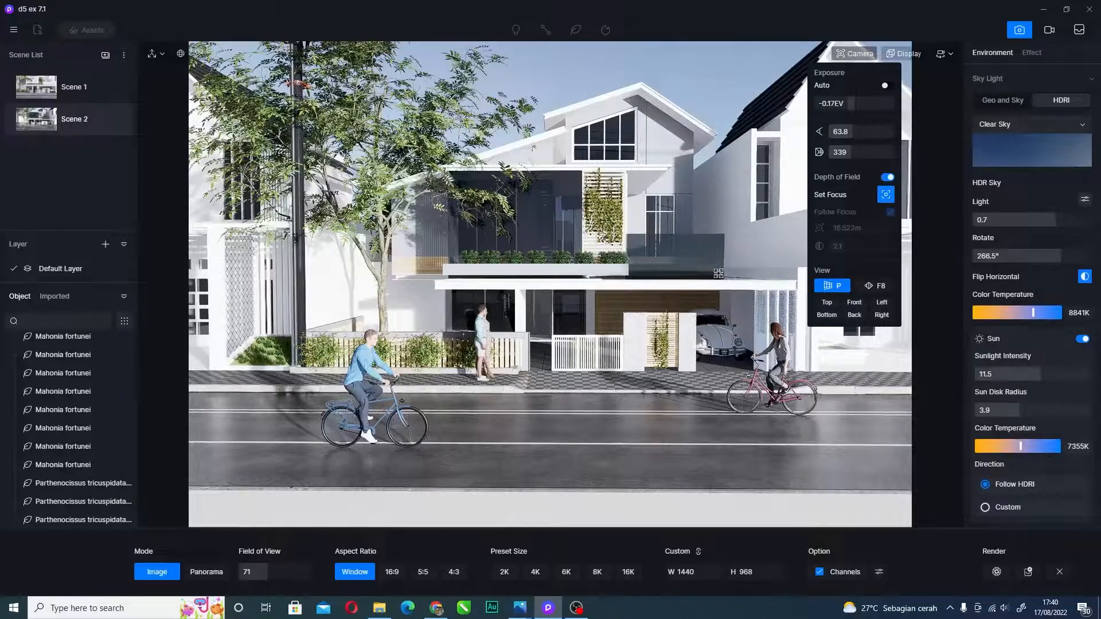
{"action": "mouse_move", "coordinate": [848, 248]}
{"action": "left_mouse_down"}
{"action": "mouse_move", "coordinate": [884, 247]}
{"action": "mouse_move", "coordinate": [846, 247]}
{"action": "left_mouse_up"}
{"action": "left_click", "coordinate": [602, 256]}
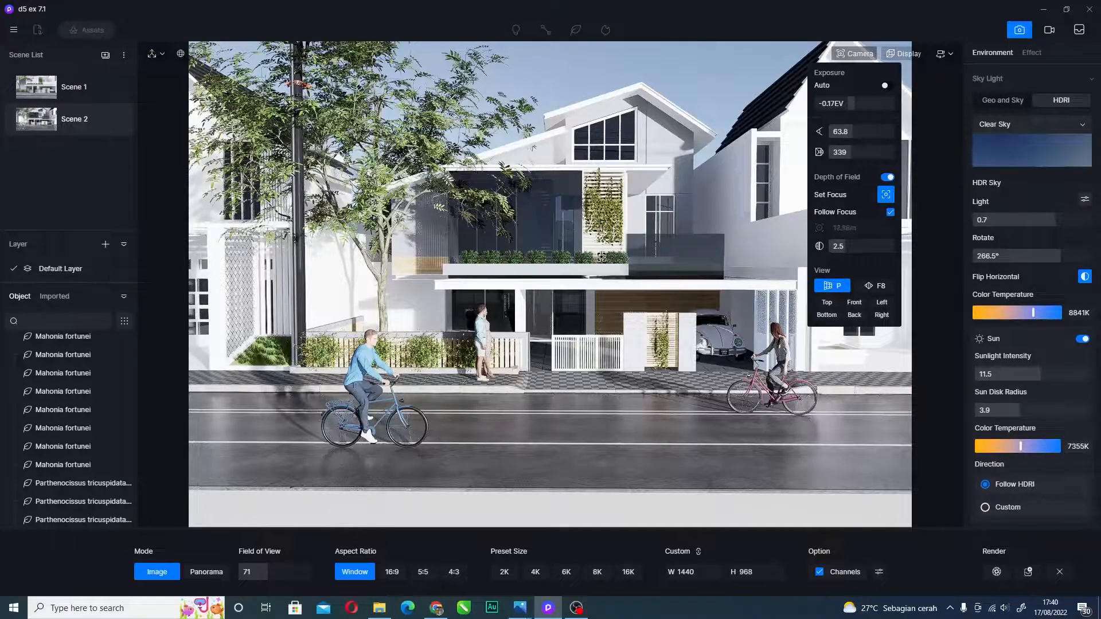
{"action": "left_click", "coordinate": [882, 288]}
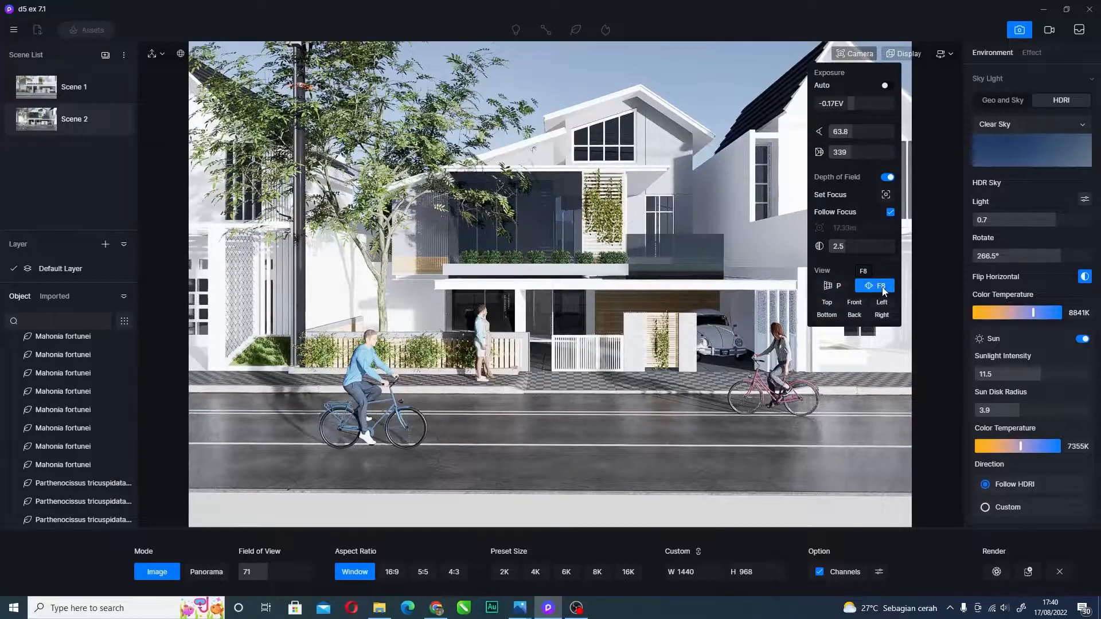
{"action": "left_click", "coordinate": [839, 287]}
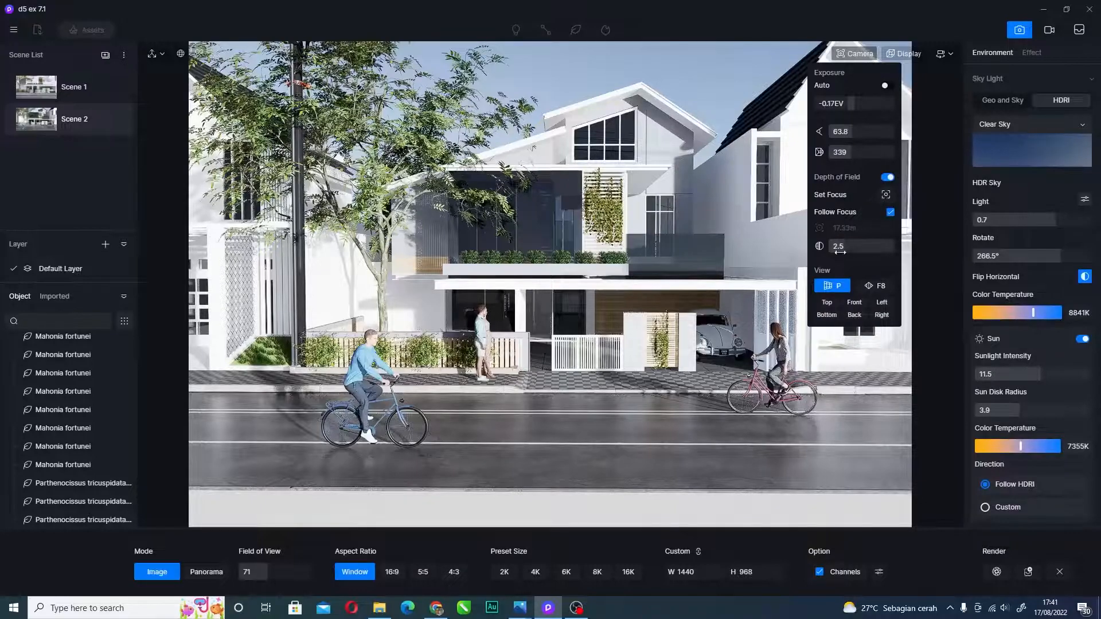
{"action": "left_click", "coordinate": [883, 287]}
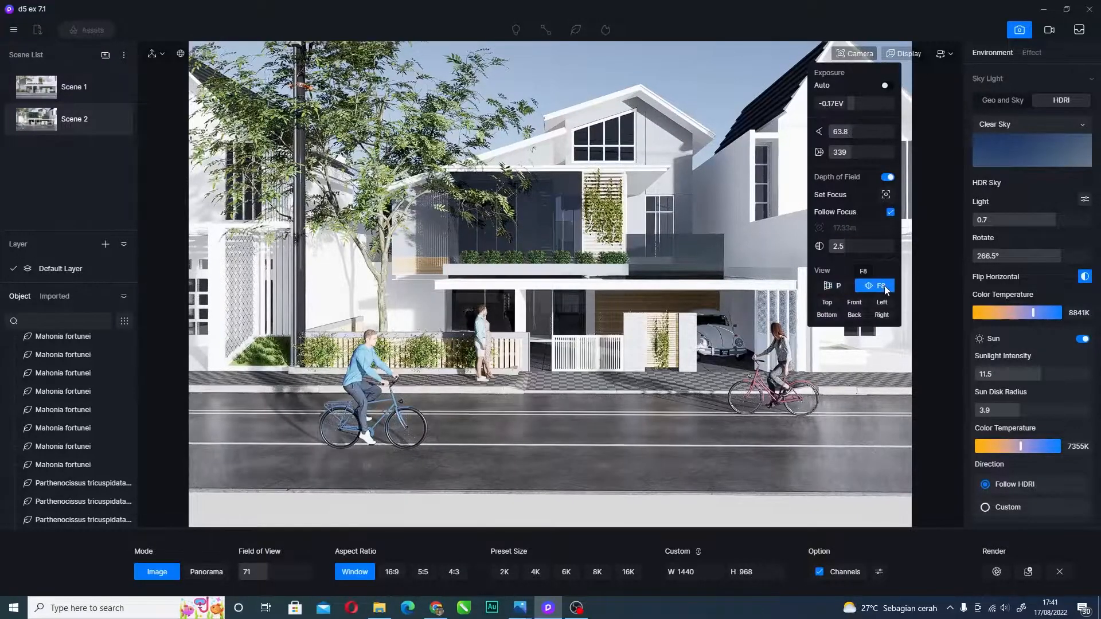
{"action": "left_click_drag", "start_coordinate": [844, 249], "coordinate": [861, 246]}
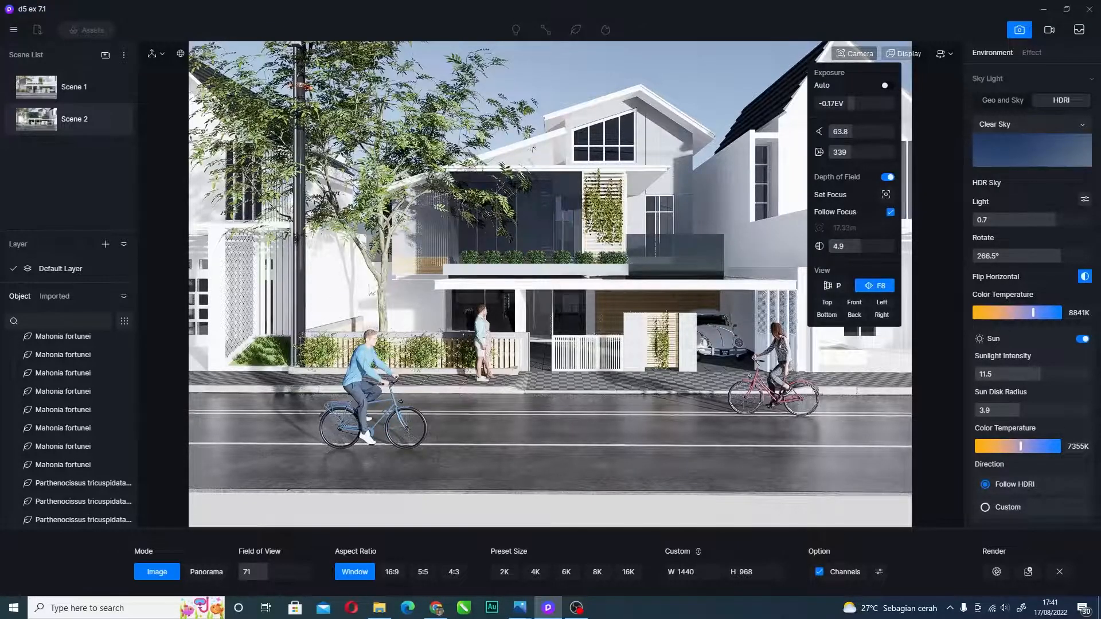
{"action": "left_click", "coordinate": [829, 301]}
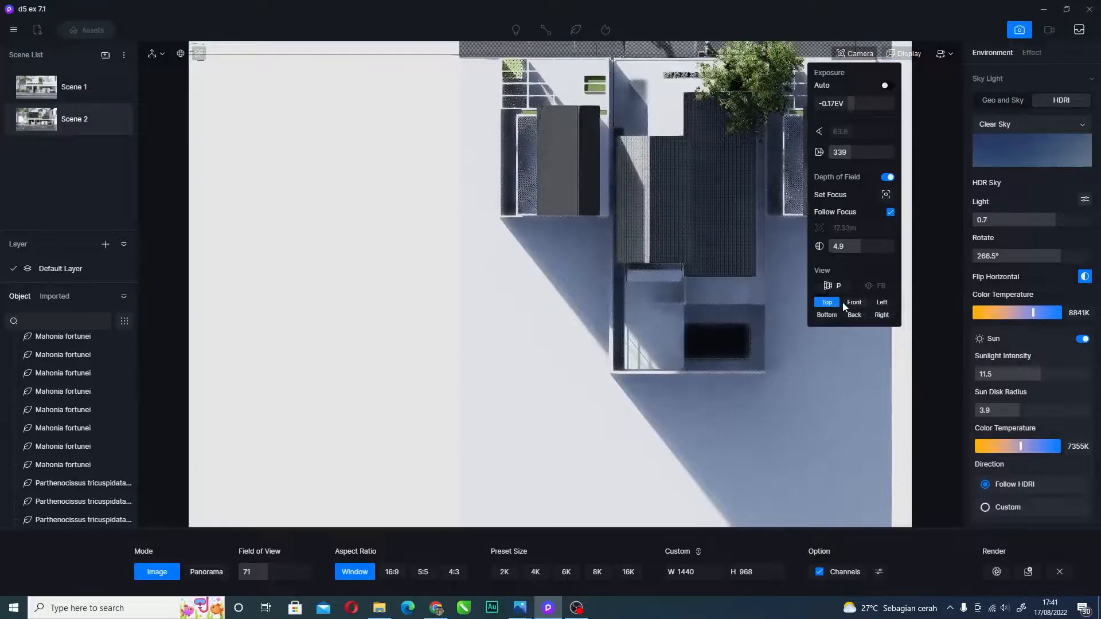
{"action": "left_click", "coordinate": [850, 302]}
{"action": "left_click", "coordinate": [881, 304]}
{"action": "left_click", "coordinate": [828, 315]}
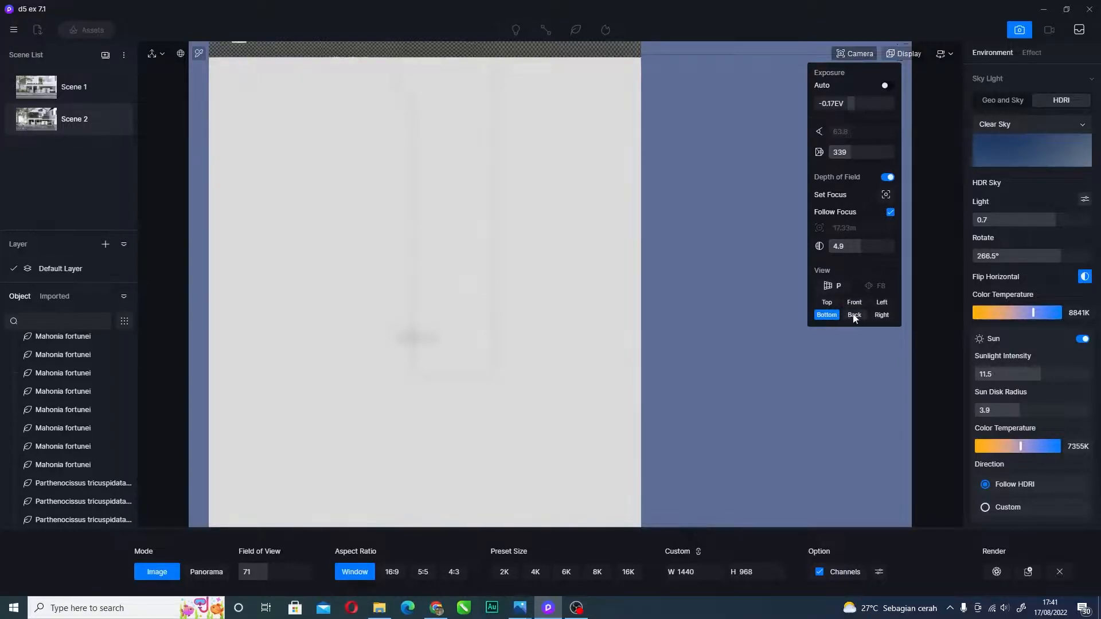
{"action": "left_click", "coordinate": [855, 316]}
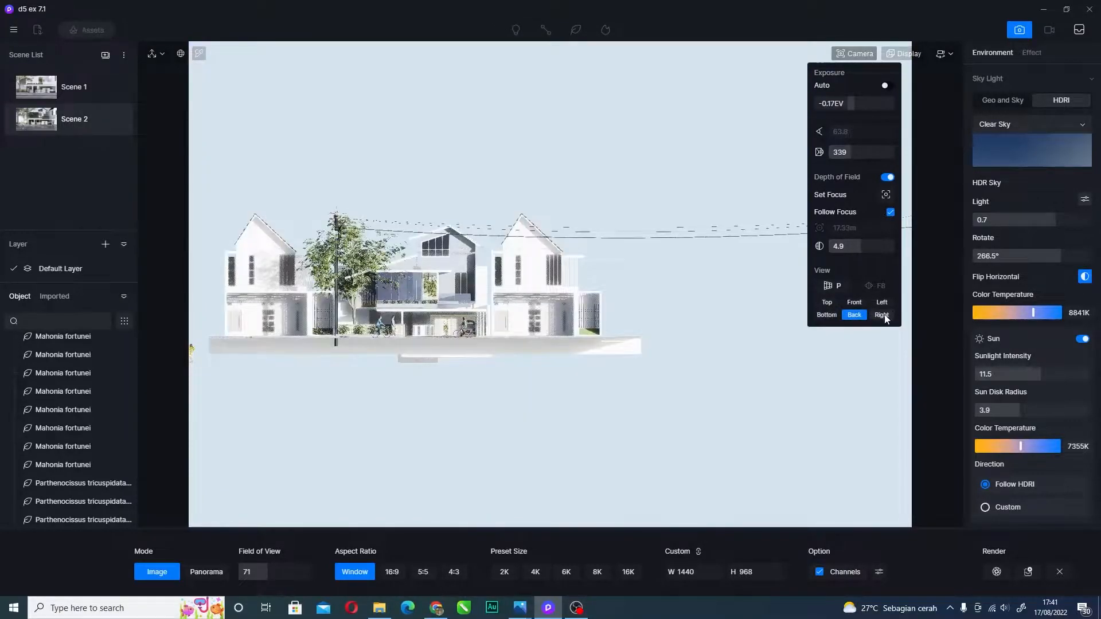
{"action": "left_click", "coordinate": [882, 316]}
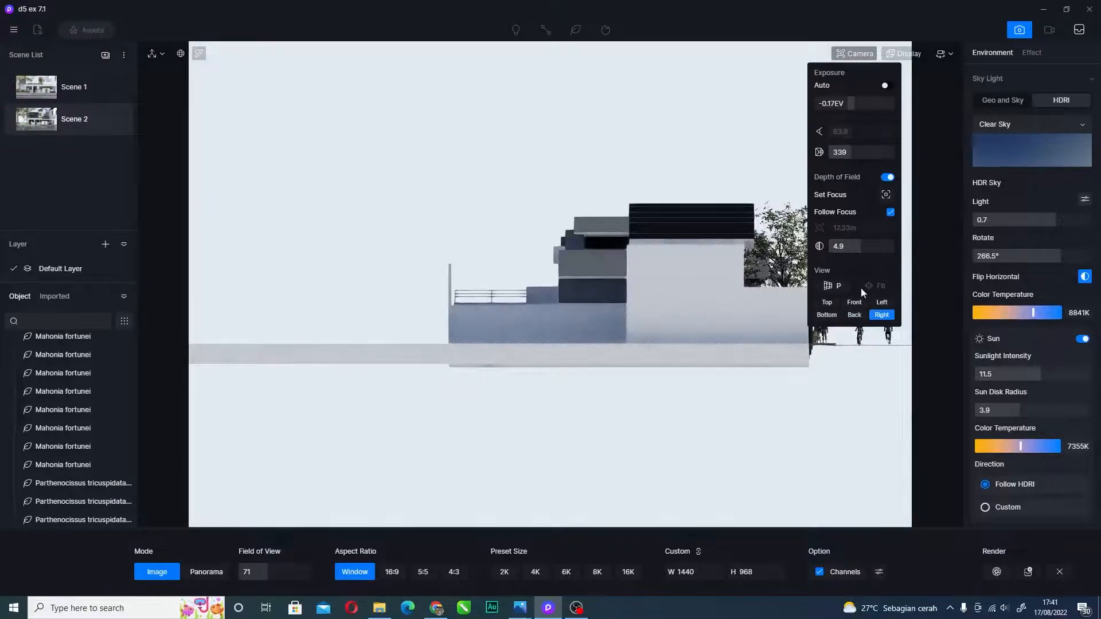
{"action": "left_click", "coordinate": [867, 287]}
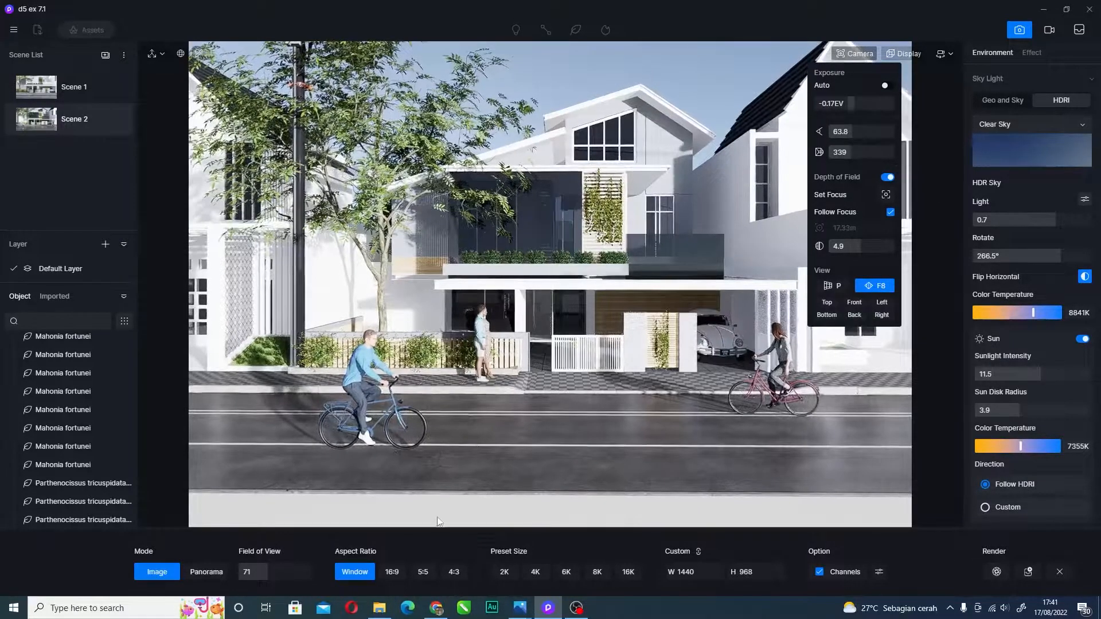
{"action": "mouse_move", "coordinate": [519, 607]}
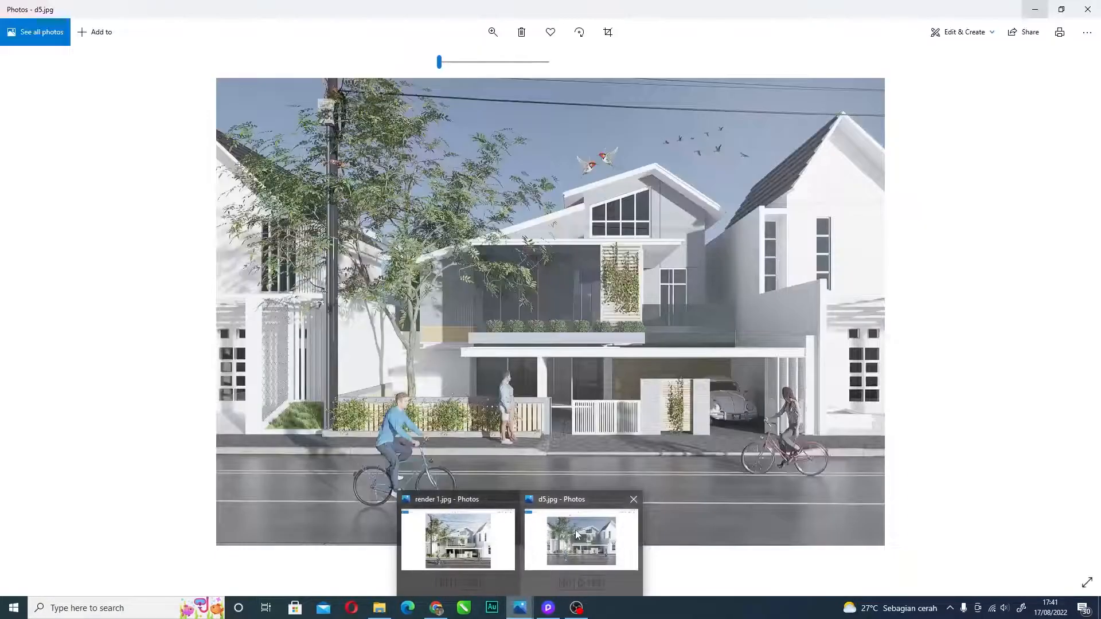
- Zoom in and out on the d5.jpg render in Photos to inspect its detail
{"action": "left_click", "coordinate": [577, 531]}
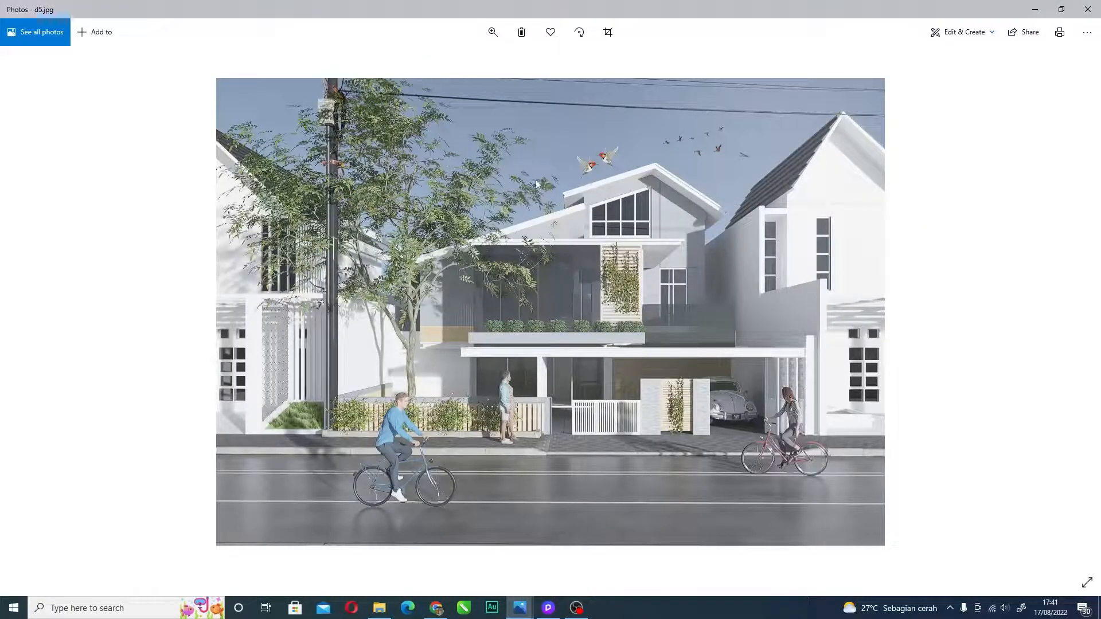
{"action": "scroll", "coordinate": [533, 289], "scroll_direction": "up", "scroll_amount": 2}
{"action": "scroll", "coordinate": [532, 289], "scroll_direction": "down", "scroll_amount": 2}
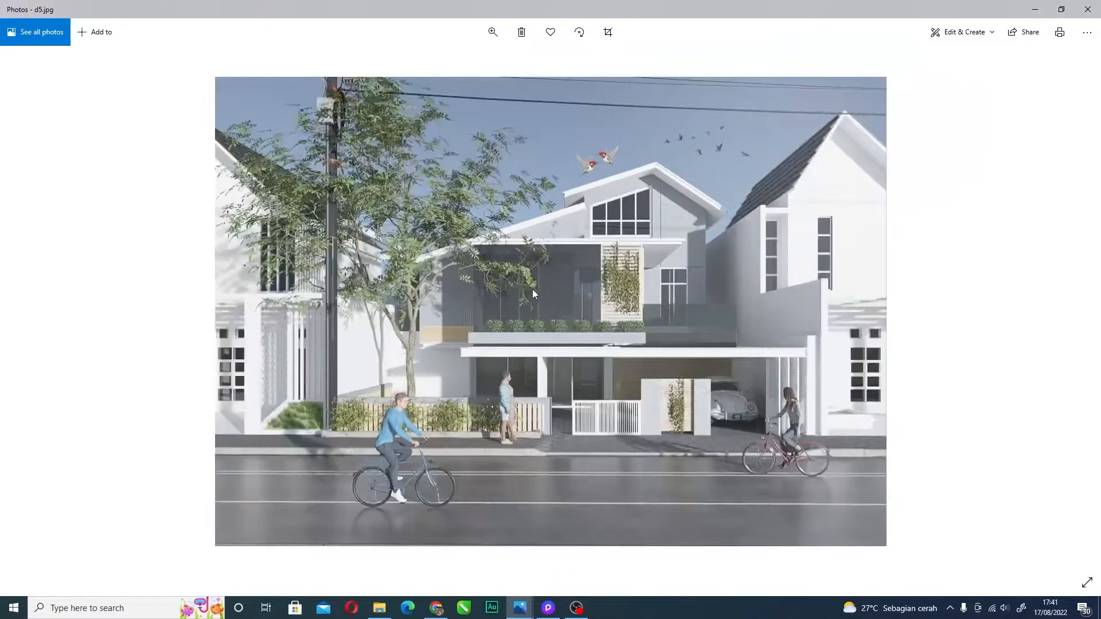
{"action": "scroll", "coordinate": [532, 289], "scroll_direction": "up", "scroll_amount": 3}
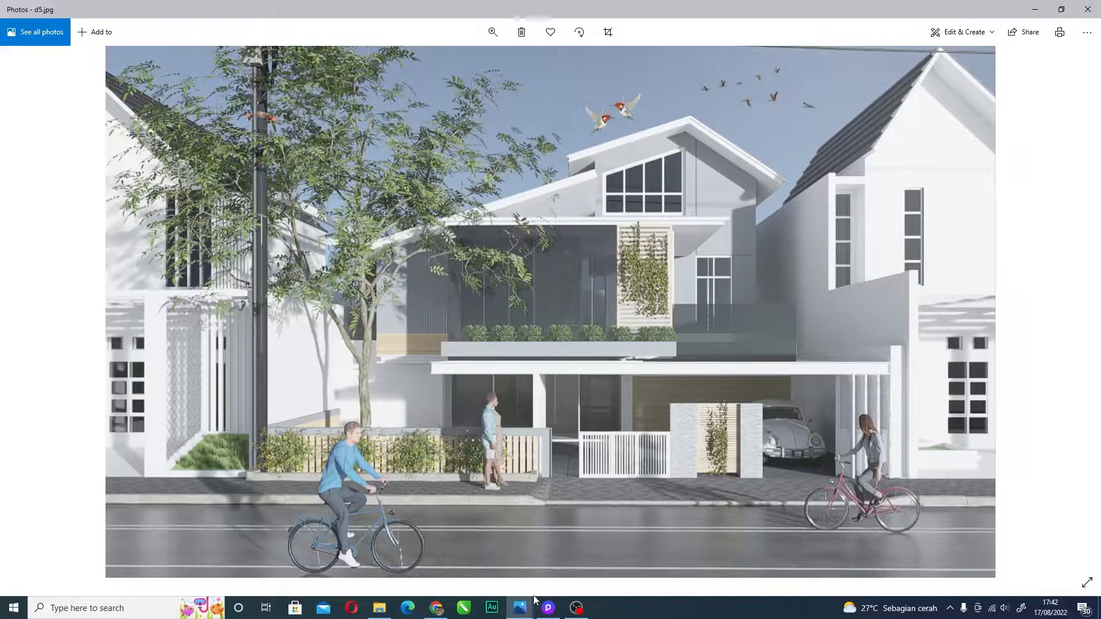
- Back in D5 Render, dolly the camera forward and back over the street scene
{"action": "left_click", "coordinate": [548, 607]}
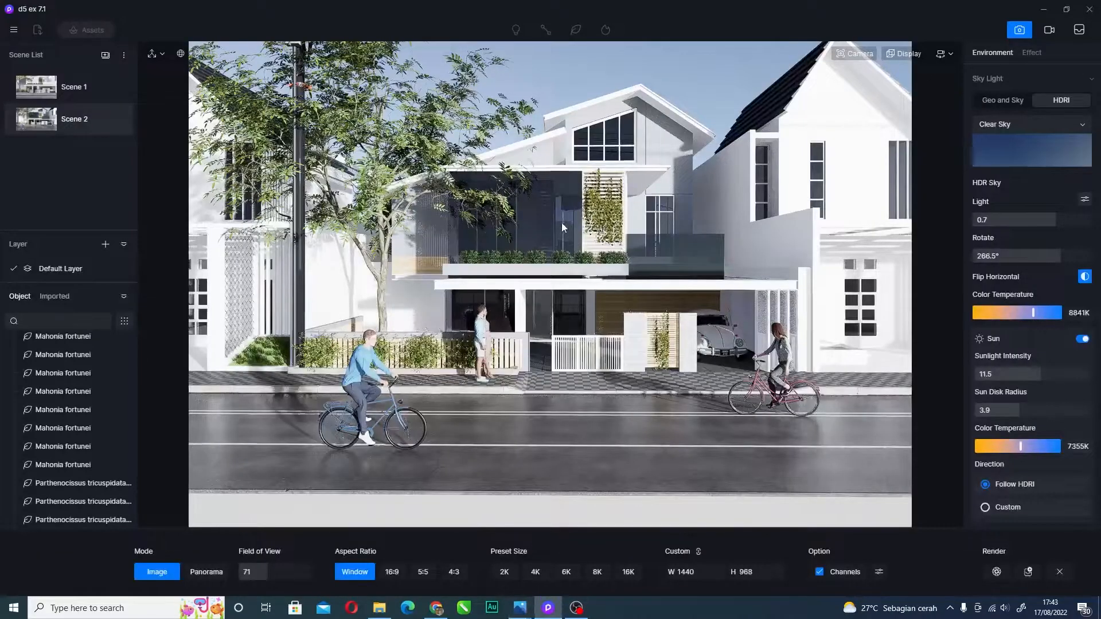
{"action": "scroll", "coordinate": [562, 214], "scroll_direction": "up", "scroll_amount": 4}
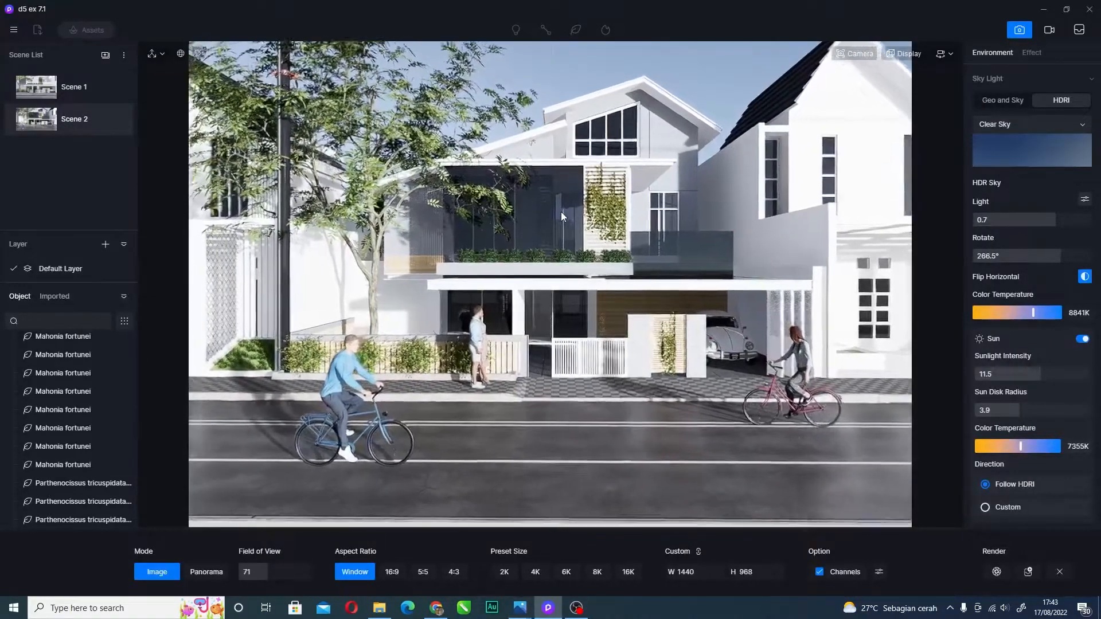
{"action": "scroll", "coordinate": [561, 211], "scroll_direction": "up", "scroll_amount": 6}
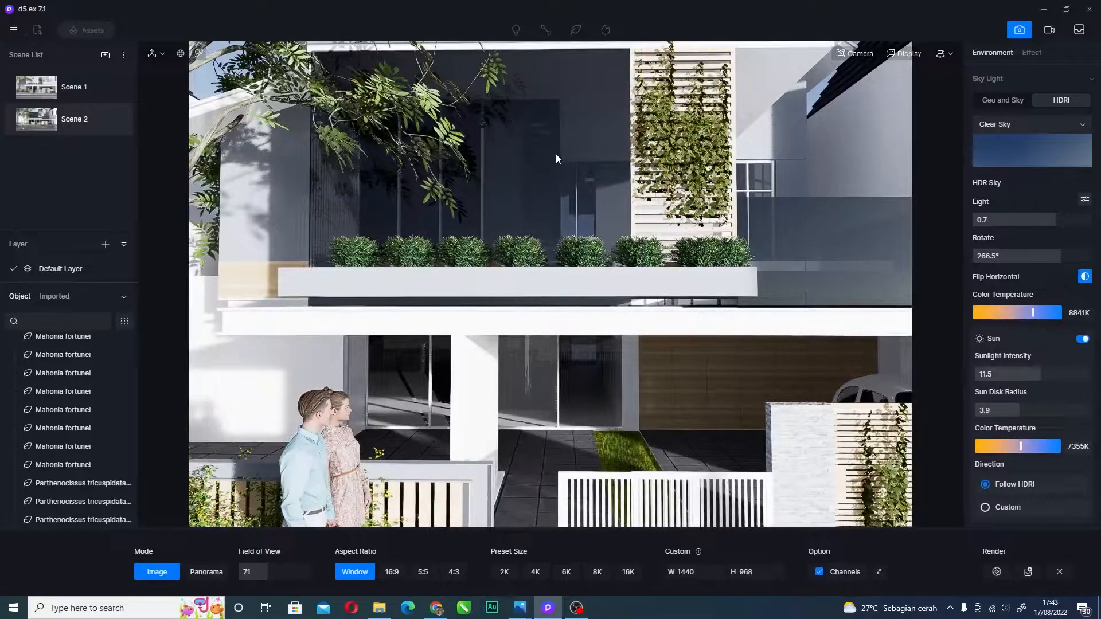
{"action": "scroll", "coordinate": [555, 153], "scroll_direction": "down", "scroll_amount": 10}
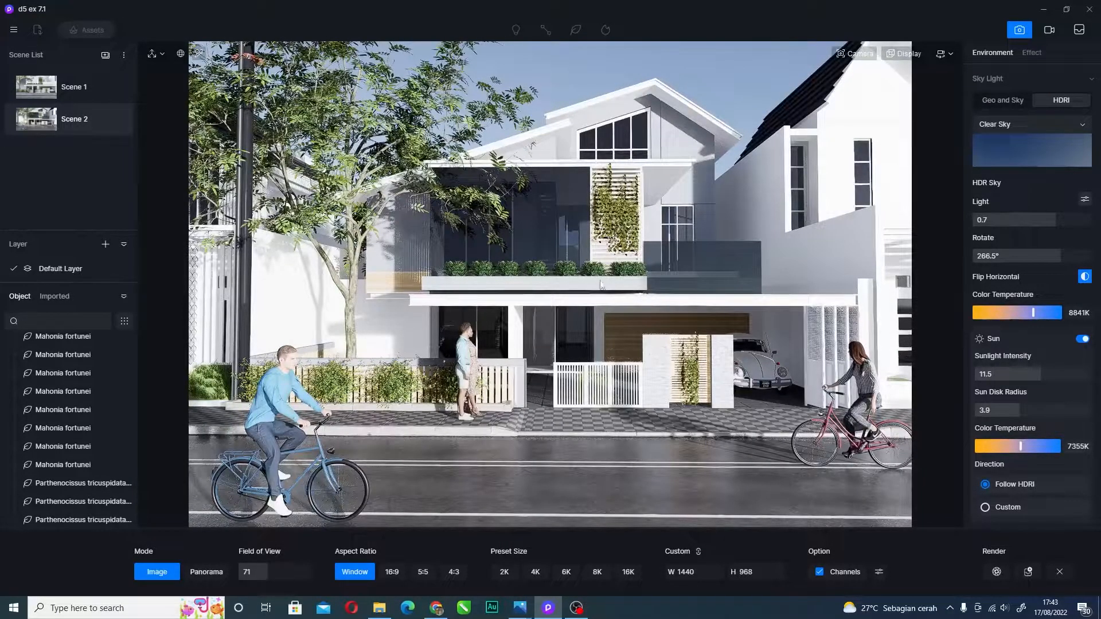
{"action": "scroll", "coordinate": [614, 221], "scroll_direction": "down", "scroll_amount": 3}
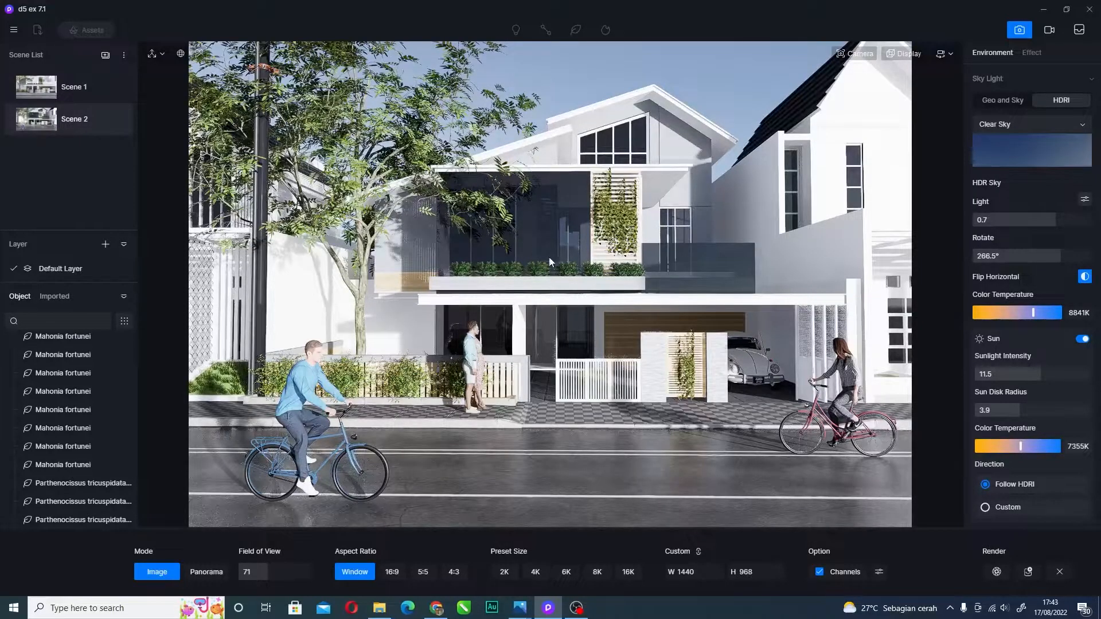
- Strafe the camera left and right along the street to centre the house and cyclists
{"action": "key", "text": "a"}
{"action": "key", "text": "d"}
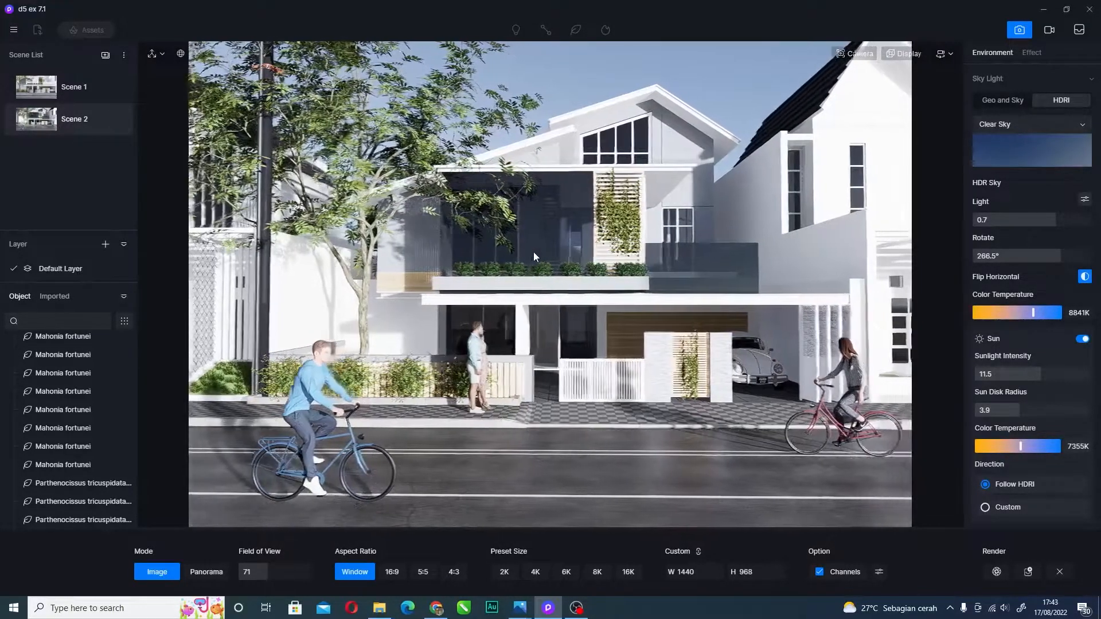
{"action": "key", "text": "a"}
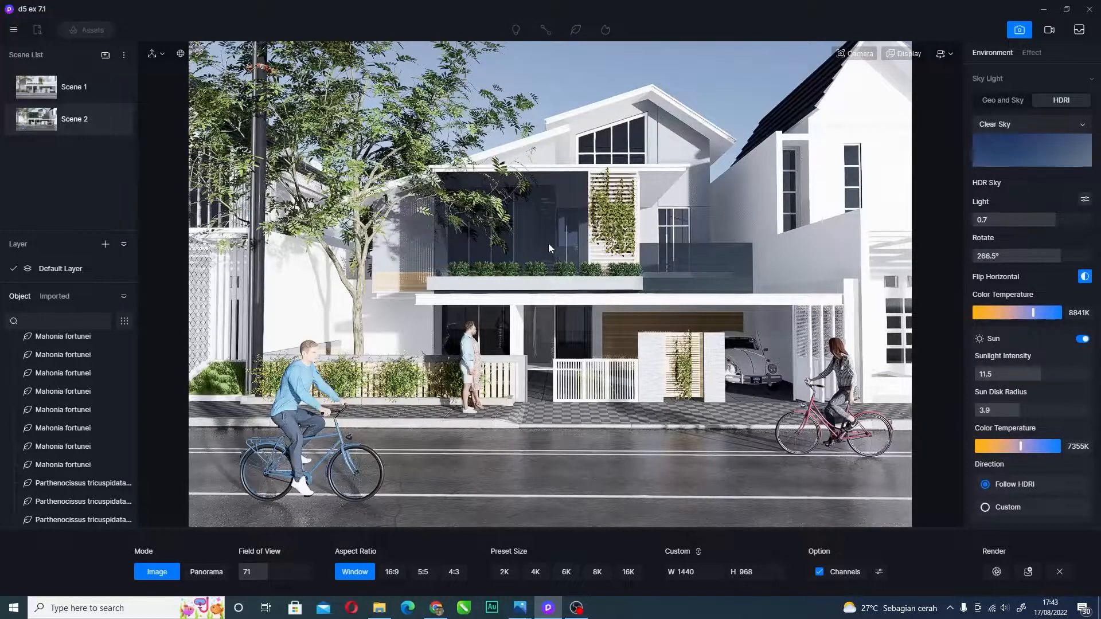
{"action": "key", "text": "d"}
{"action": "key", "text": "a"}
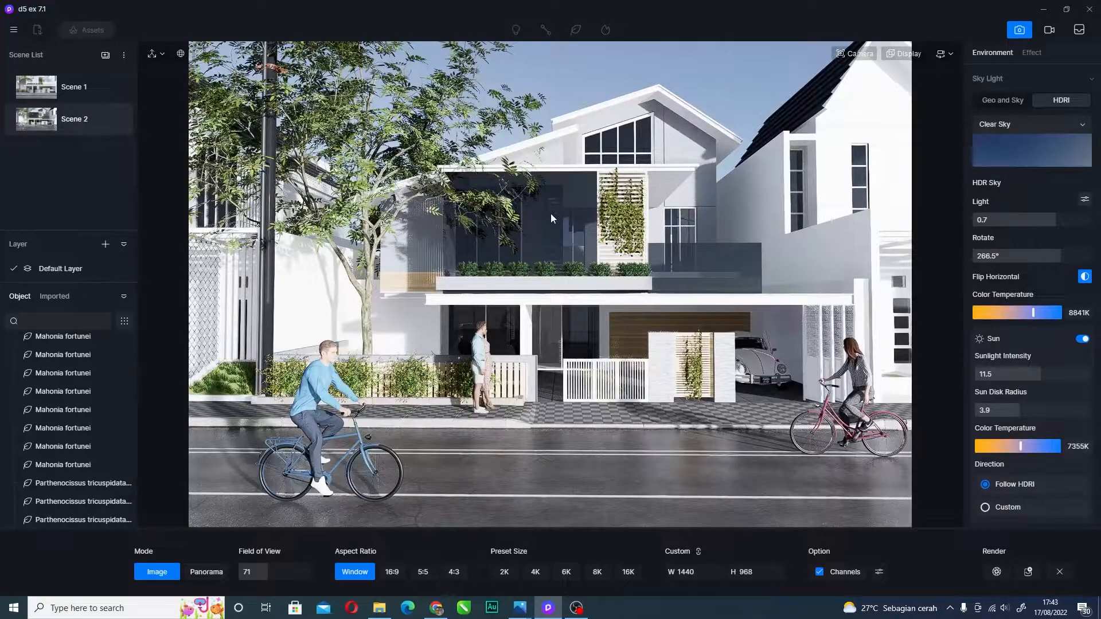
{"action": "key", "text": "d"}
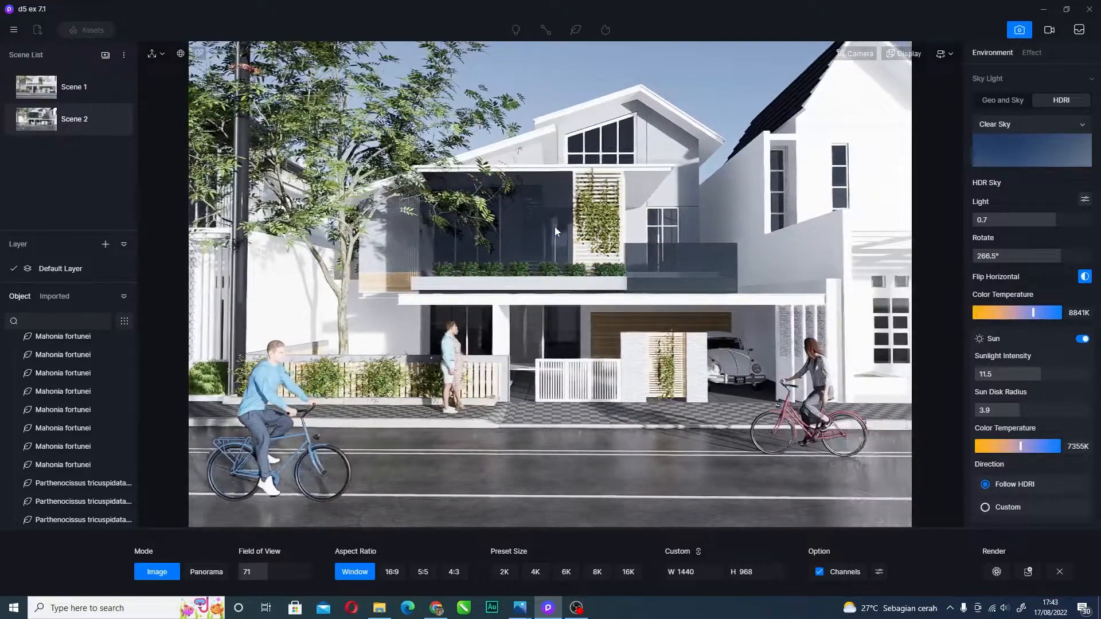
{"action": "key", "text": "a"}
{"action": "key", "text": "d"}
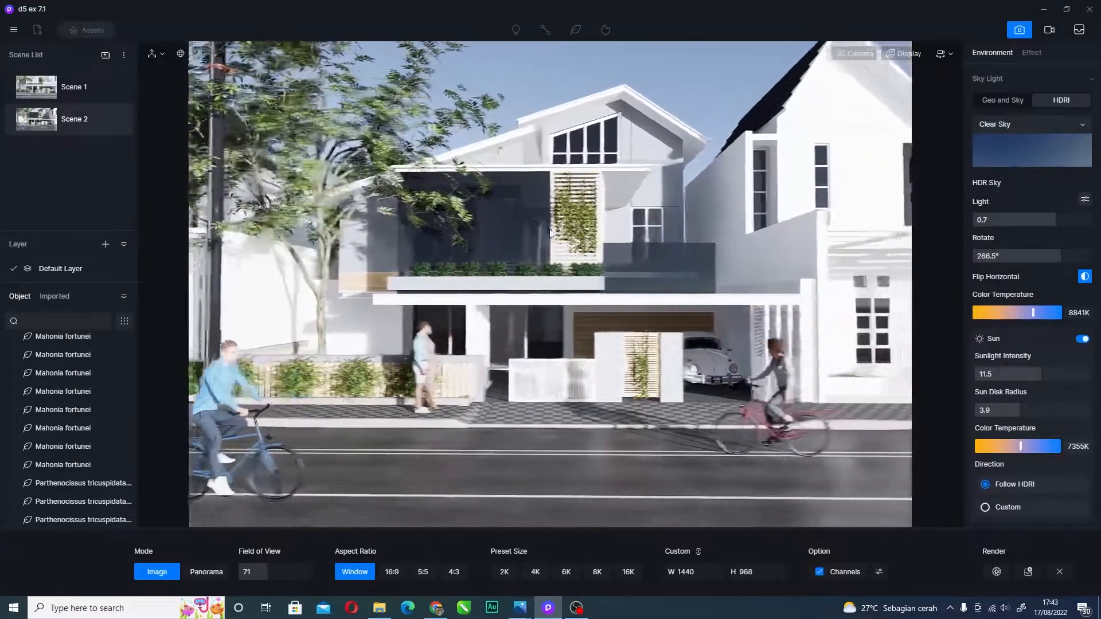
{"action": "key", "text": "a"}
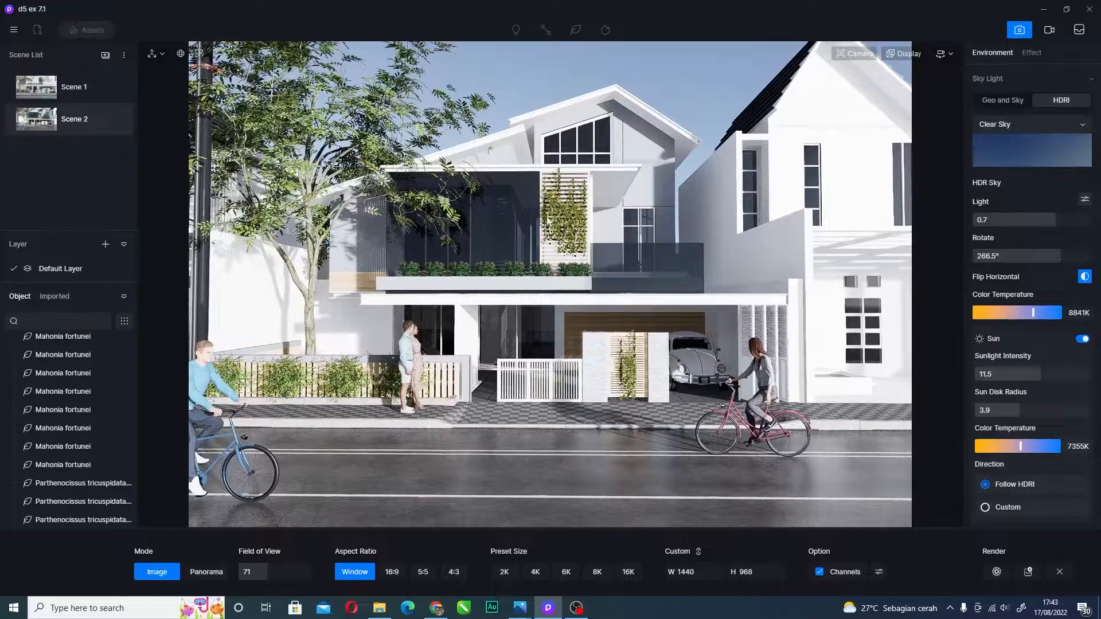
{"action": "key", "text": "a"}
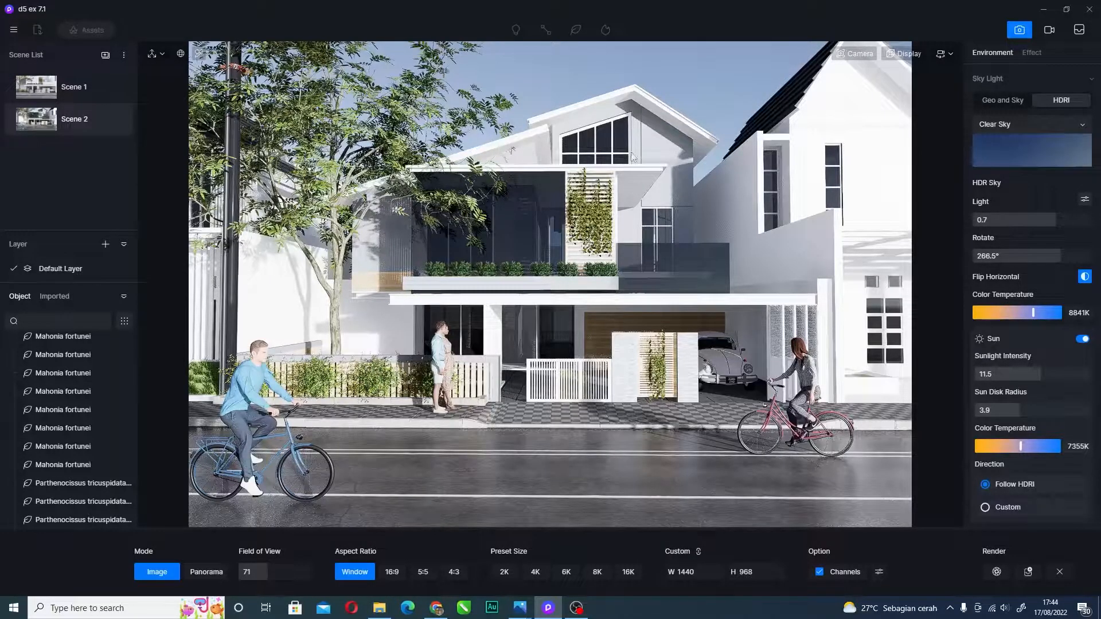
- Move the camera left along the street past the tree, then turn it toward the facade
{"action": "key", "text": "a"}
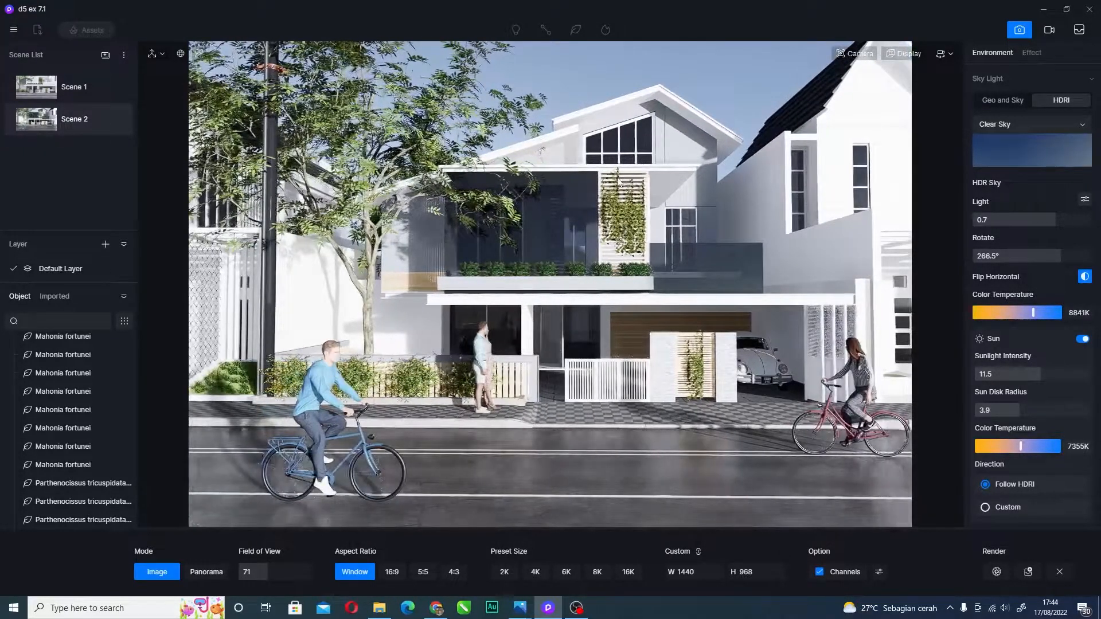
{"action": "key", "text": "a"}
{"action": "key", "text": "a"}
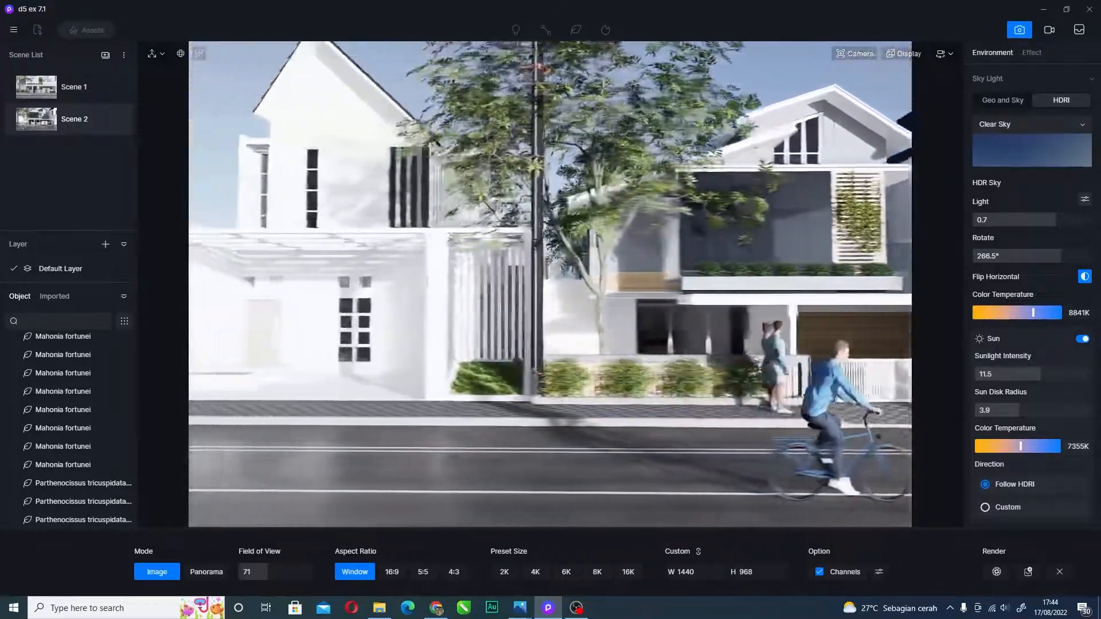
{"action": "key", "text": "a"}
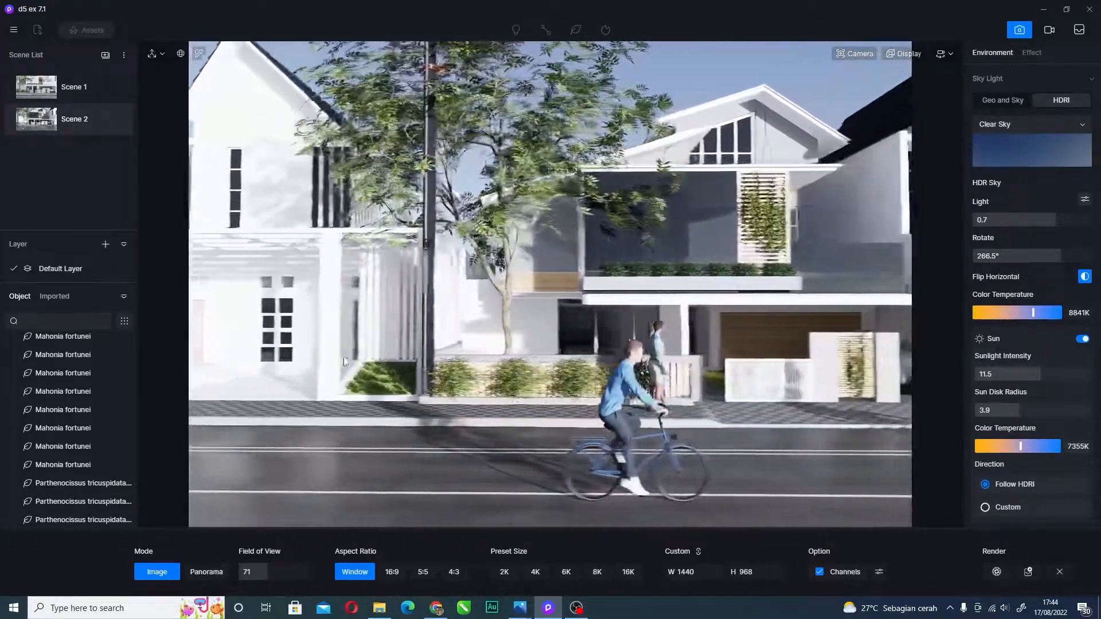
{"action": "key", "text": "a"}
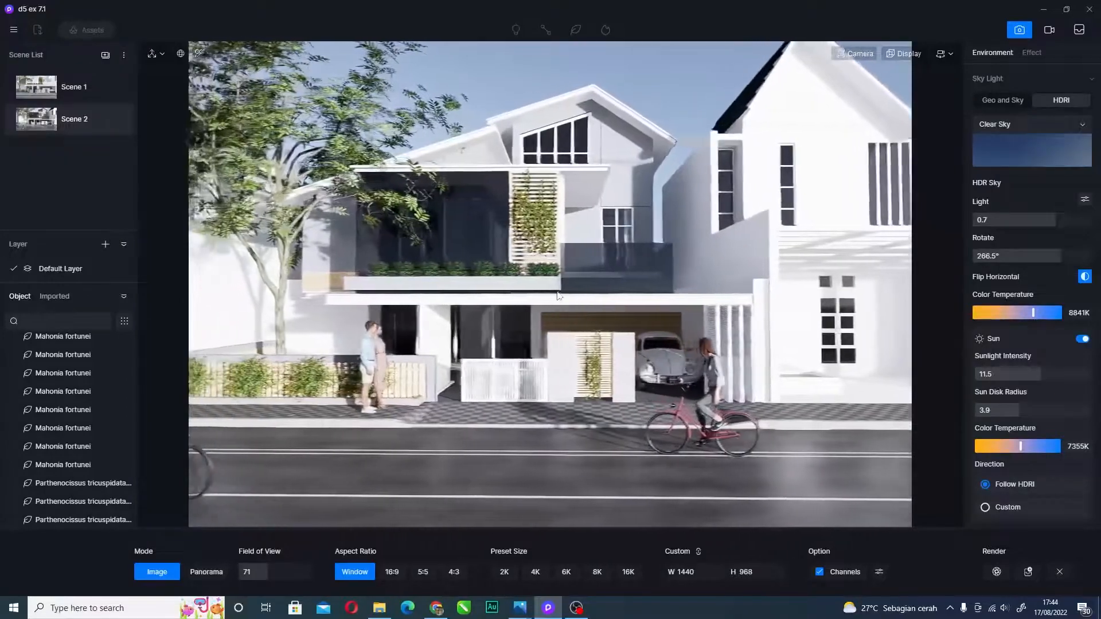
{"action": "key", "text": "a"}
{"action": "right_click_drag", "start_coordinate": [441, 302], "coordinate": [638, 403]}
{"action": "key", "text": "w"}
{"action": "key", "text": "w"}
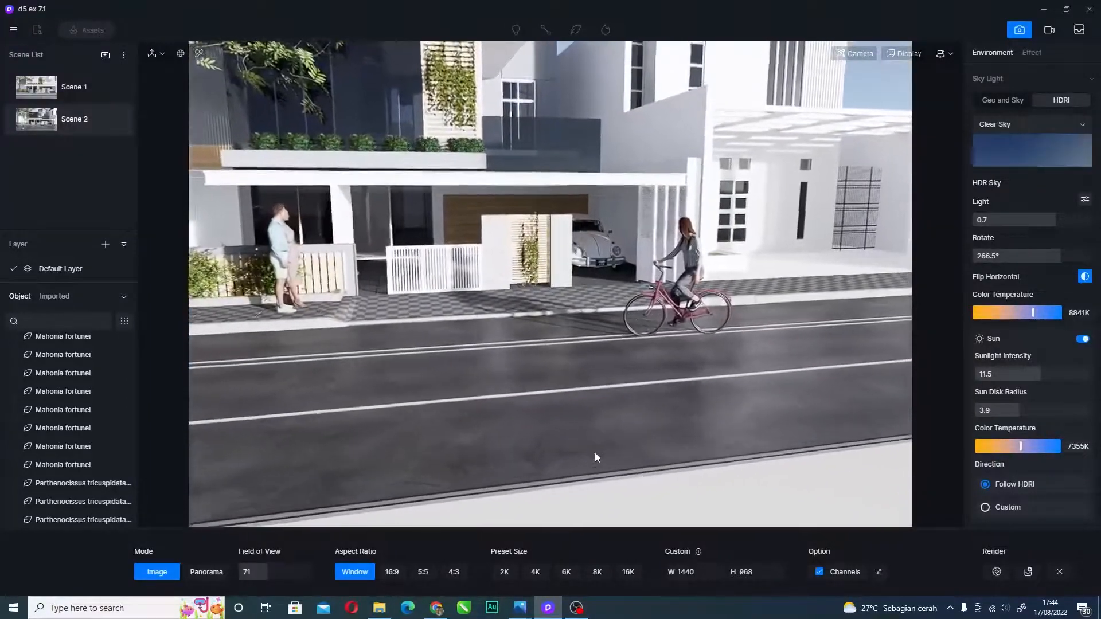
{"action": "right_click_drag", "start_coordinate": [586, 265], "coordinate": [608, 369]}
{"action": "key", "text": "s"}
{"action": "right_click_drag", "start_coordinate": [542, 267], "coordinate": [406, 168]}
- Fine-tune camera position and tilt for a higher, wider frontal view with more foreground street
{"action": "key", "text": "d"}
{"action": "right_click_drag", "start_coordinate": [580, 225], "coordinate": [582, 166]}
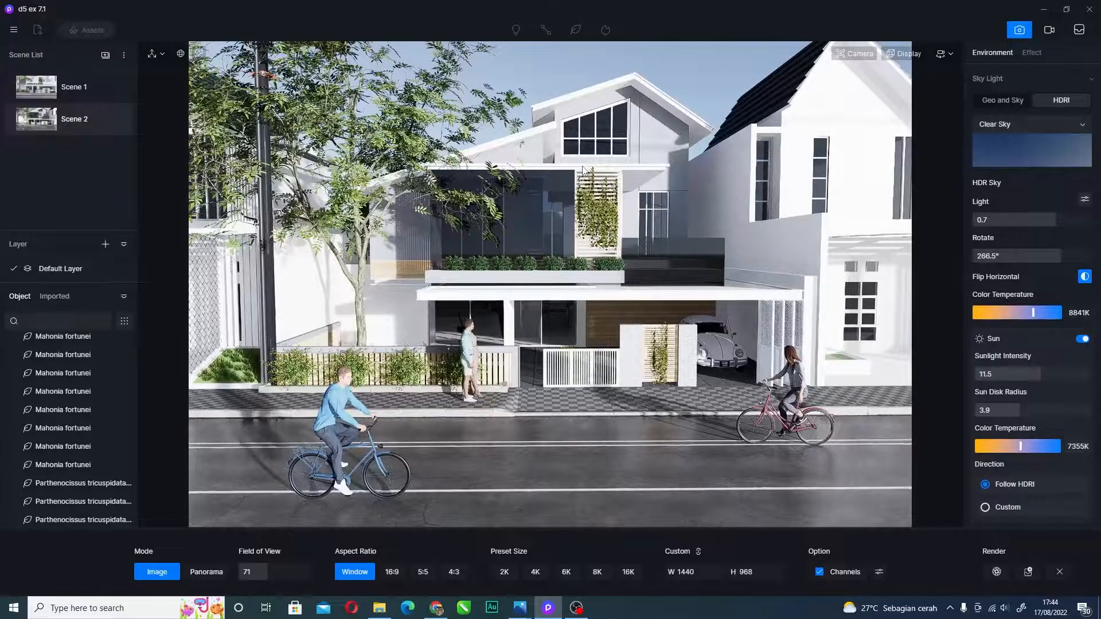
{"action": "key", "text": "w"}
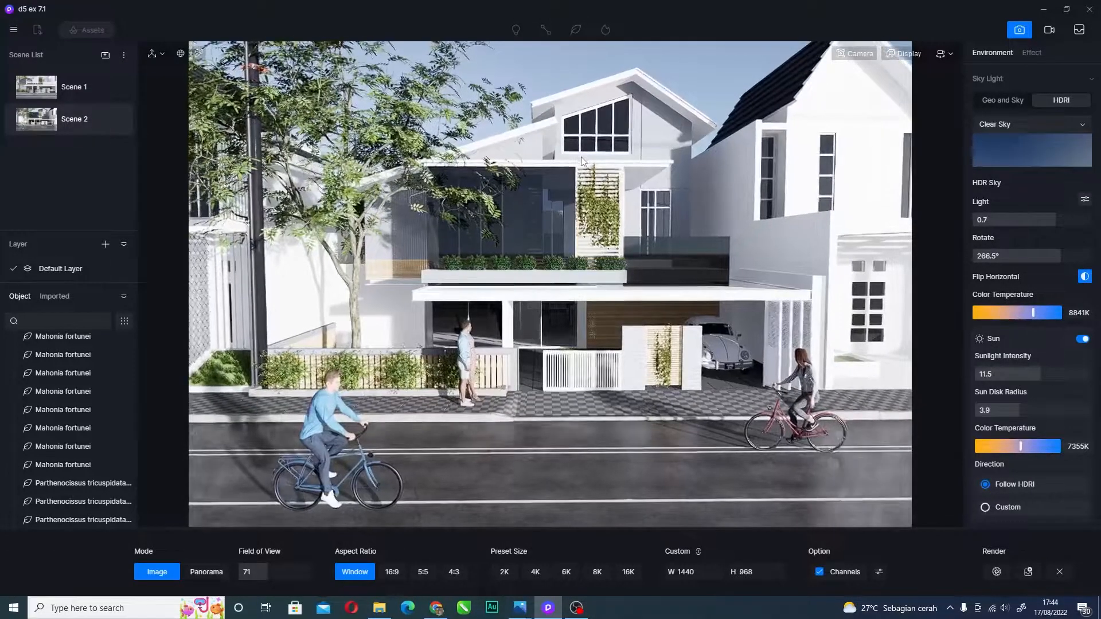
{"action": "key", "text": "a"}
{"action": "right_click_drag", "start_coordinate": [591, 199], "coordinate": [565, 198]}
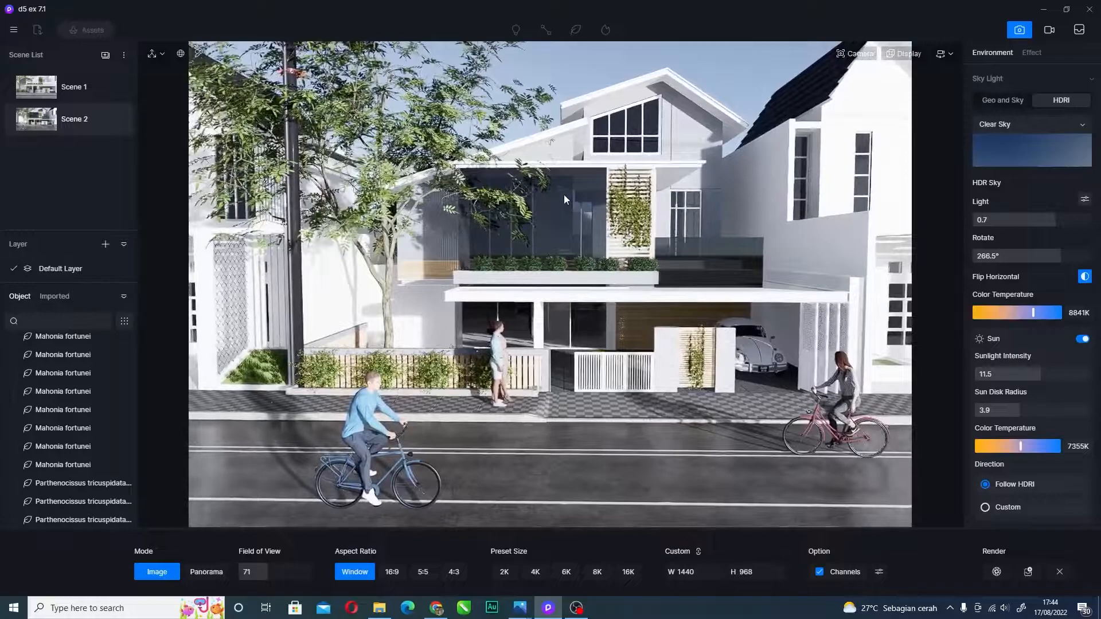
{"action": "key", "text": "d"}
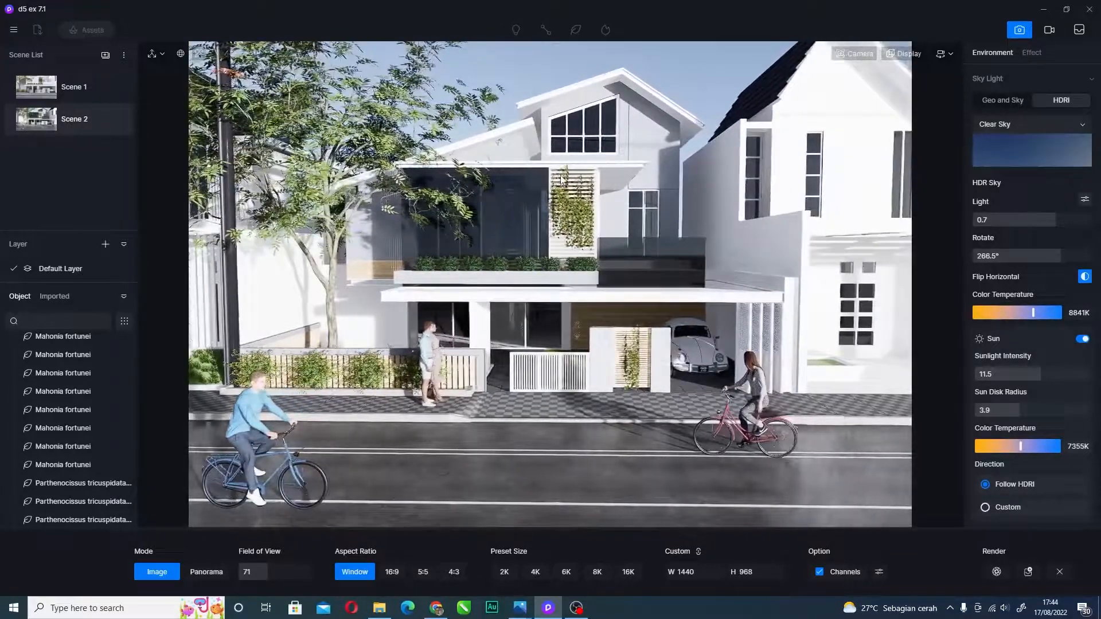
{"action": "key", "text": "s"}
{"action": "right_click_drag", "start_coordinate": [562, 177], "coordinate": [542, 271]}
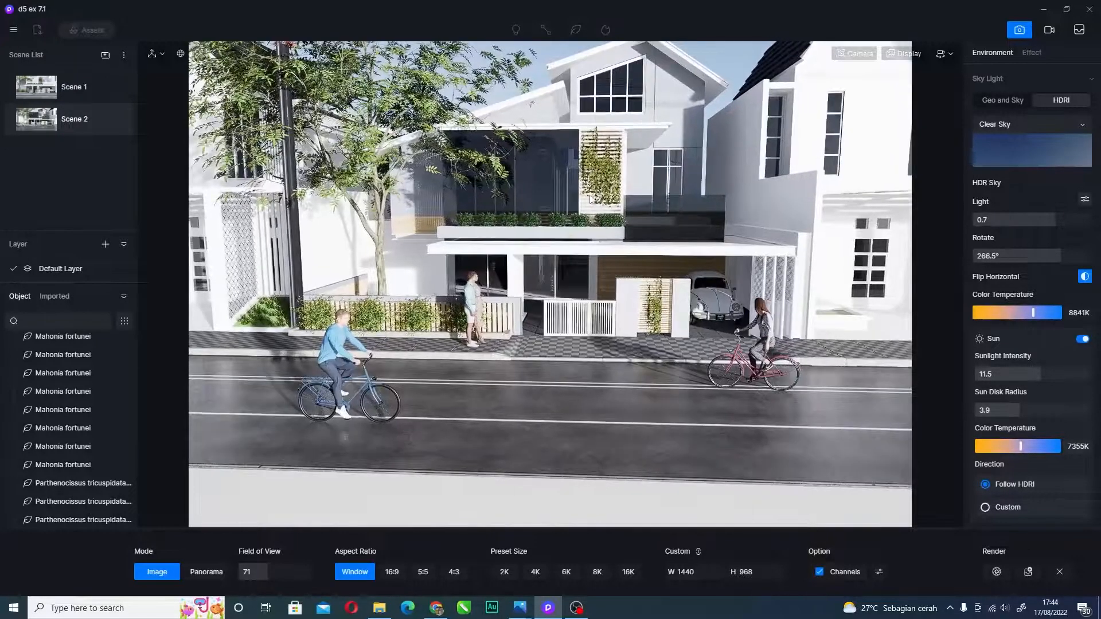
{"action": "key", "text": "w"}
{"action": "right_click_drag", "start_coordinate": [594, 203], "coordinate": [605, 214]}
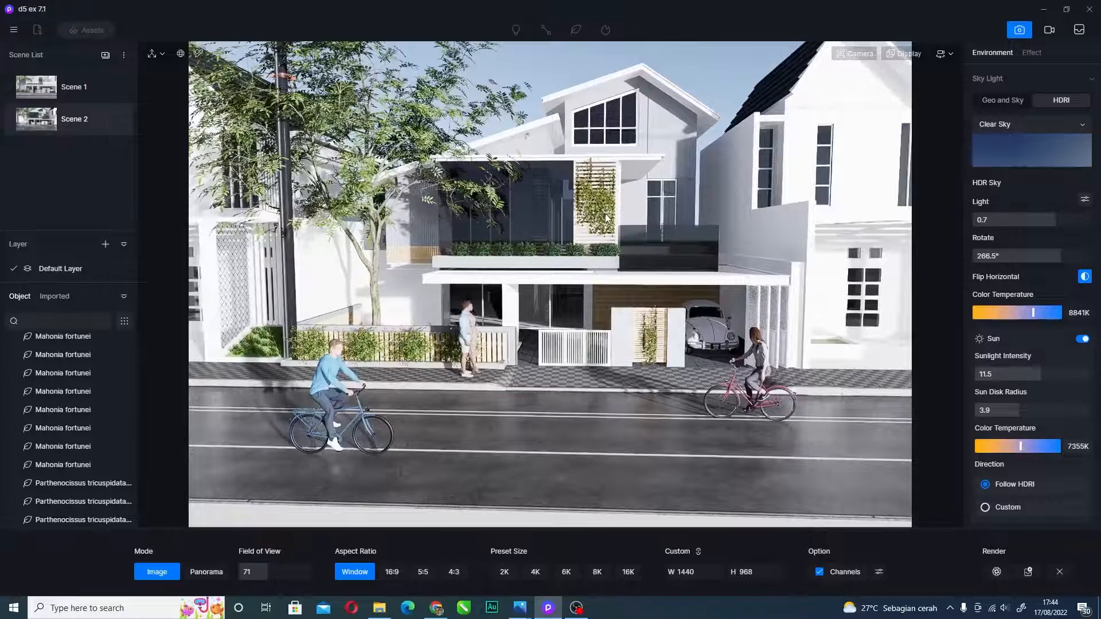
{"action": "left_click", "coordinate": [576, 608]}
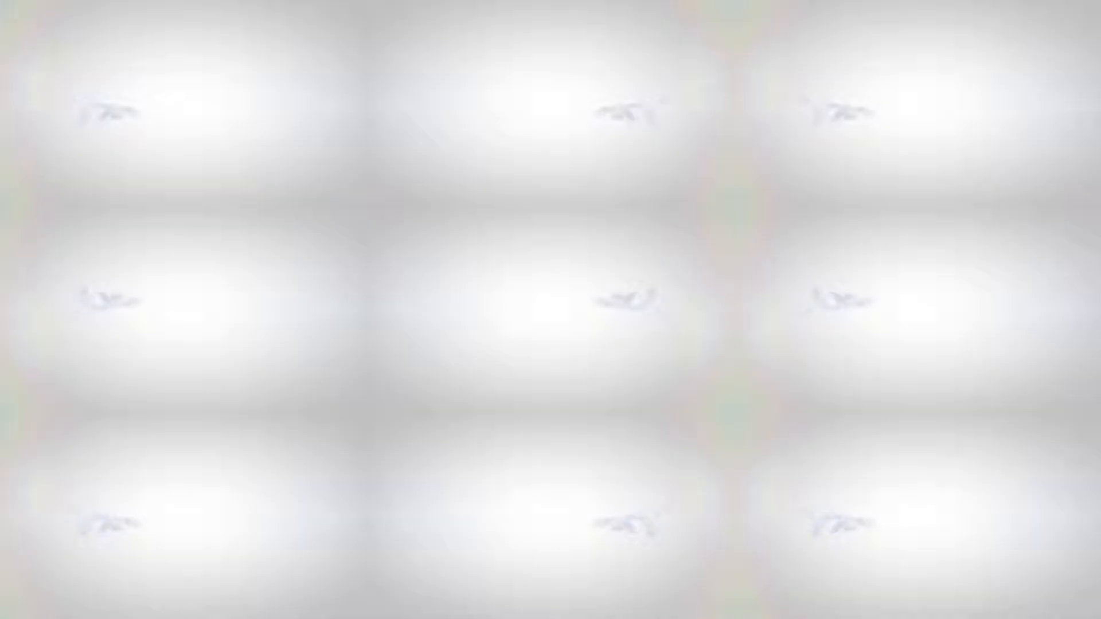